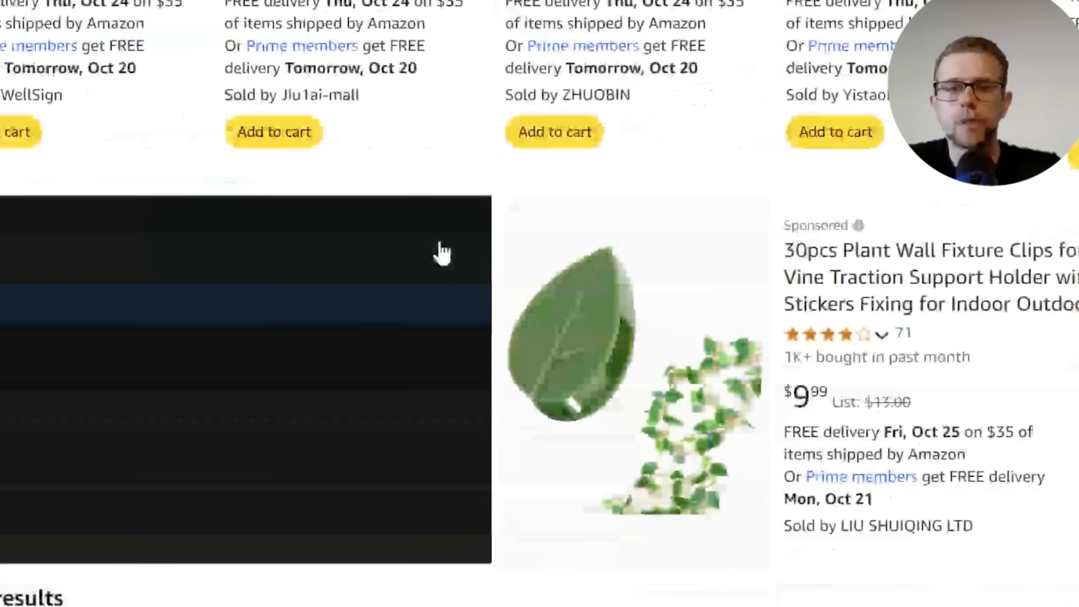
Step: Review the Amazon results for plant climbers and bring up the related long tail keywords for that search
{"action": "scroll", "coordinate": [632, 251], "scroll_direction": "down", "scroll_amount": 20}
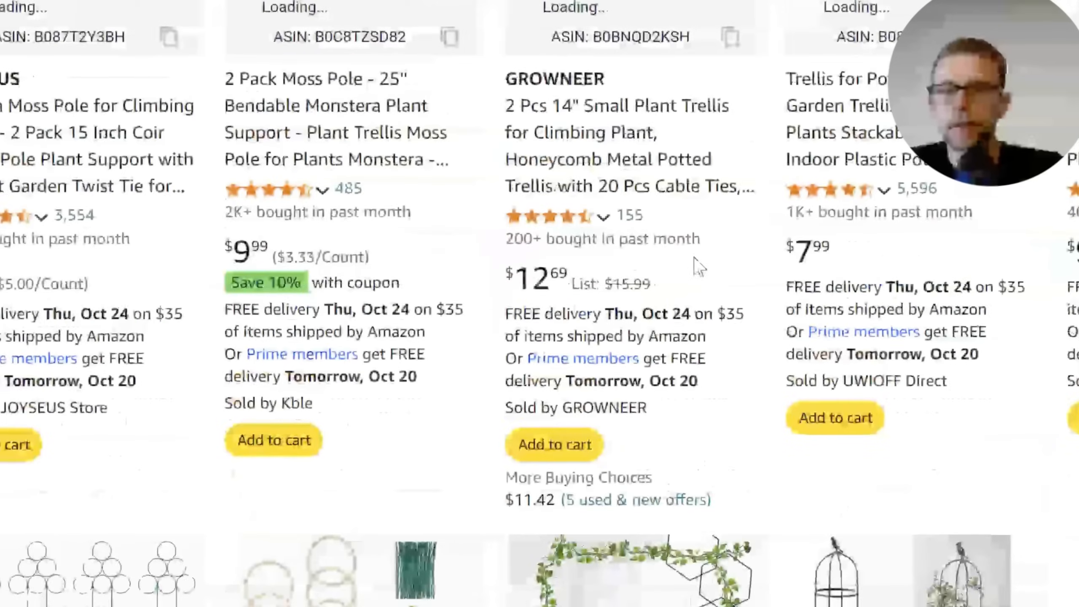
{"action": "scroll", "coordinate": [699, 278], "scroll_direction": "up", "scroll_amount": 12}
{"action": "scroll", "coordinate": [699, 278], "scroll_direction": "up", "scroll_amount": 20}
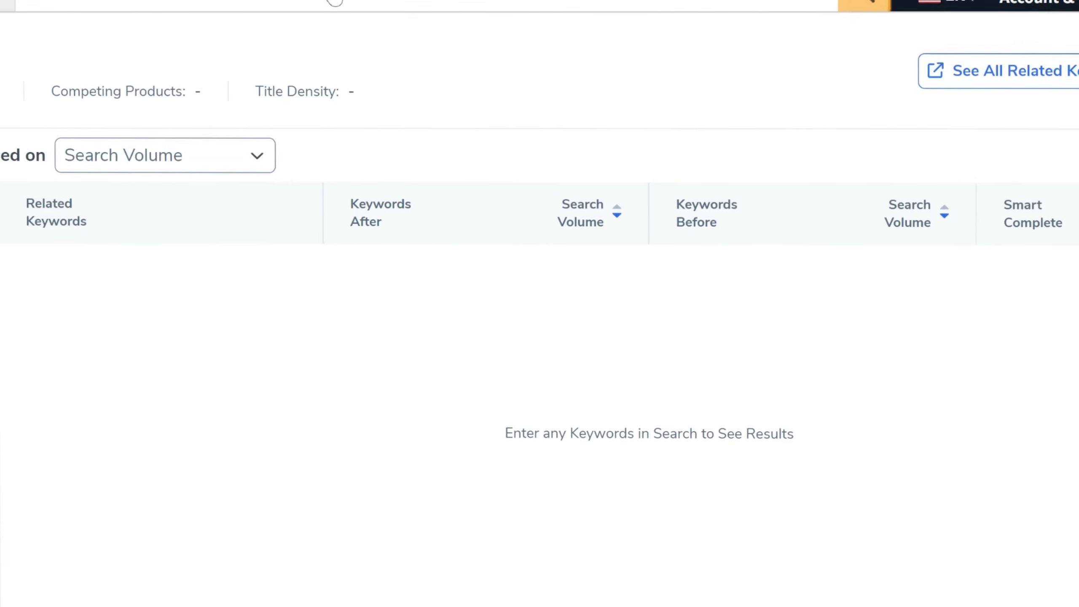
{"action": "left_click", "coordinate": [340, 74]}
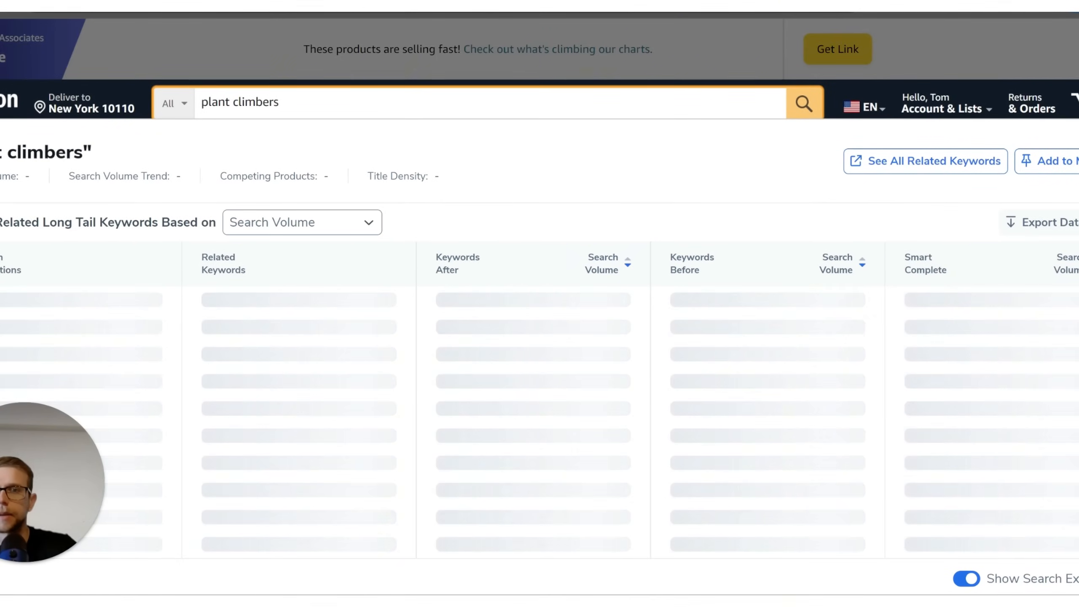
Step: Copy the address of the plant climbers search results and load it in a new incognito window
{"action": "key", "text": "ctrl+l"}
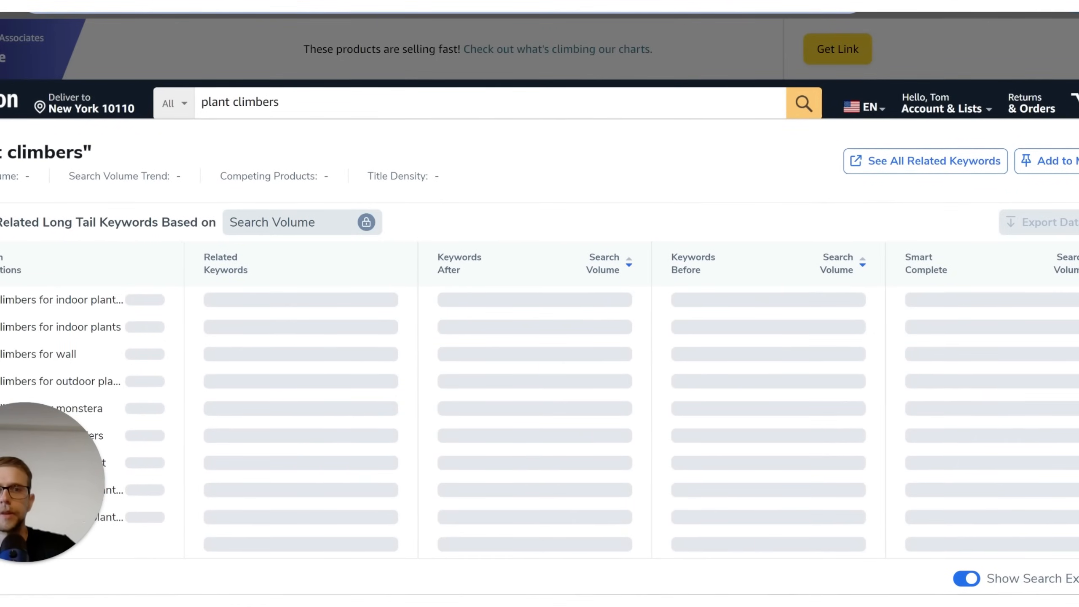
{"action": "key", "text": "alt+f"}
{"action": "left_click", "coordinate": [989, 113]}
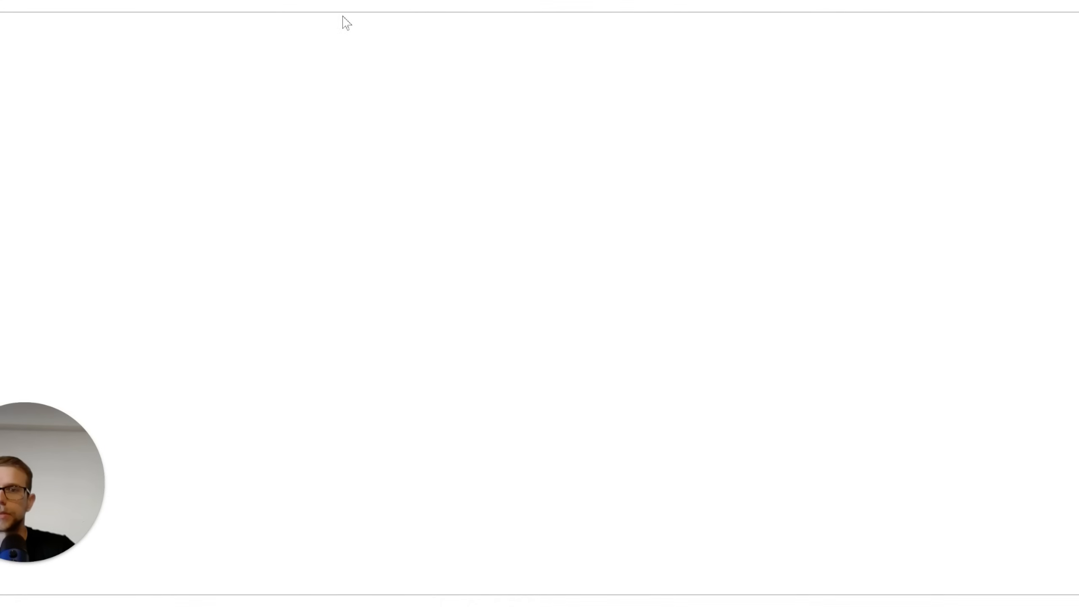
{"action": "type", "text": "https://www.amazon.com/s?k=plant+climbers&crid=2YHT3U9NZ7LJ6&sprefix=plant+climbers%2Caps%2C208&ref=nb_sb_noss_1"}
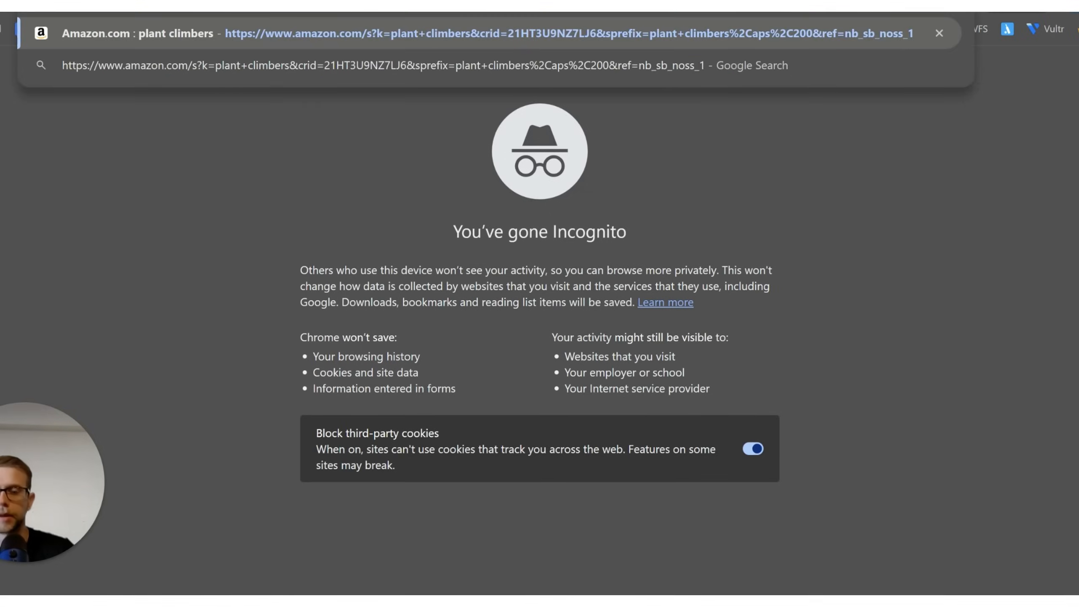
{"action": "key", "text": "Return"}
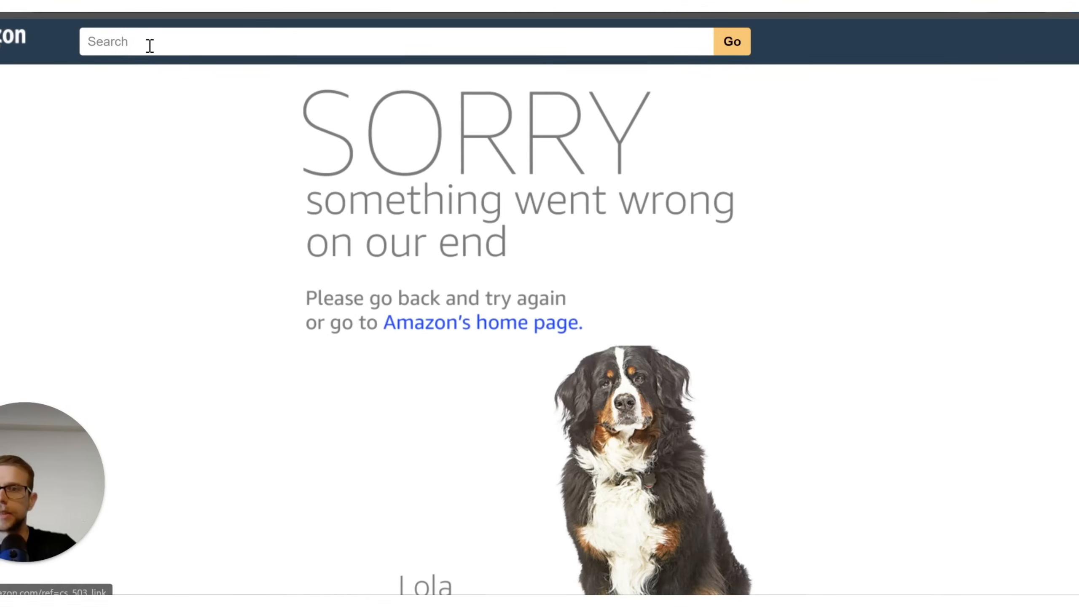
Step: Go to the Amazon home page in the incognito window and search for "plant climber"
{"action": "left_click", "coordinate": [13, 38]}
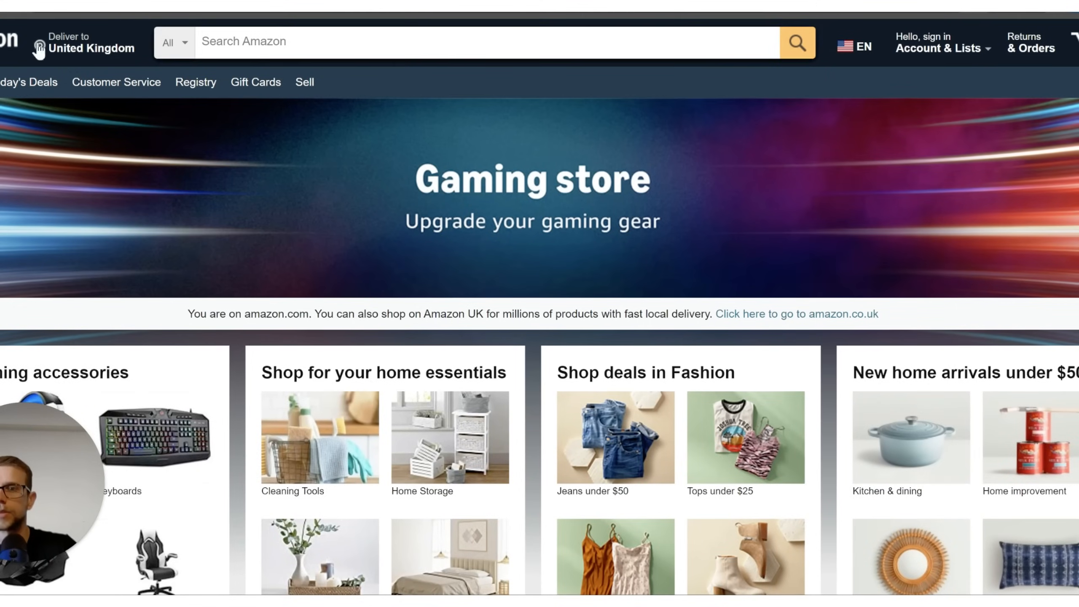
{"action": "left_click", "coordinate": [219, 150]}
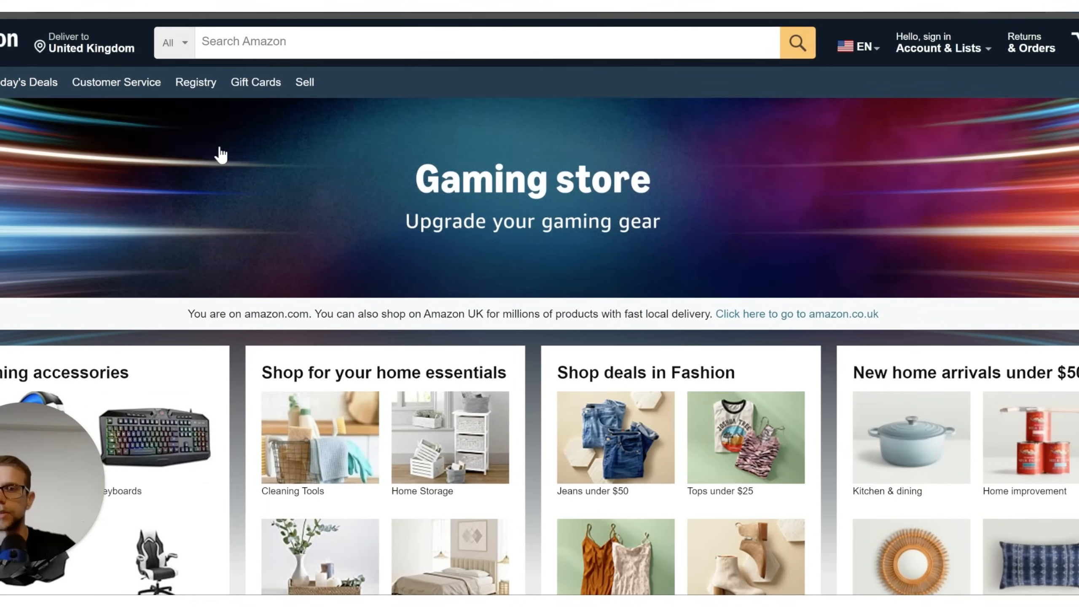
{"action": "left_click", "coordinate": [316, 43]}
{"action": "type", "text": "p"}
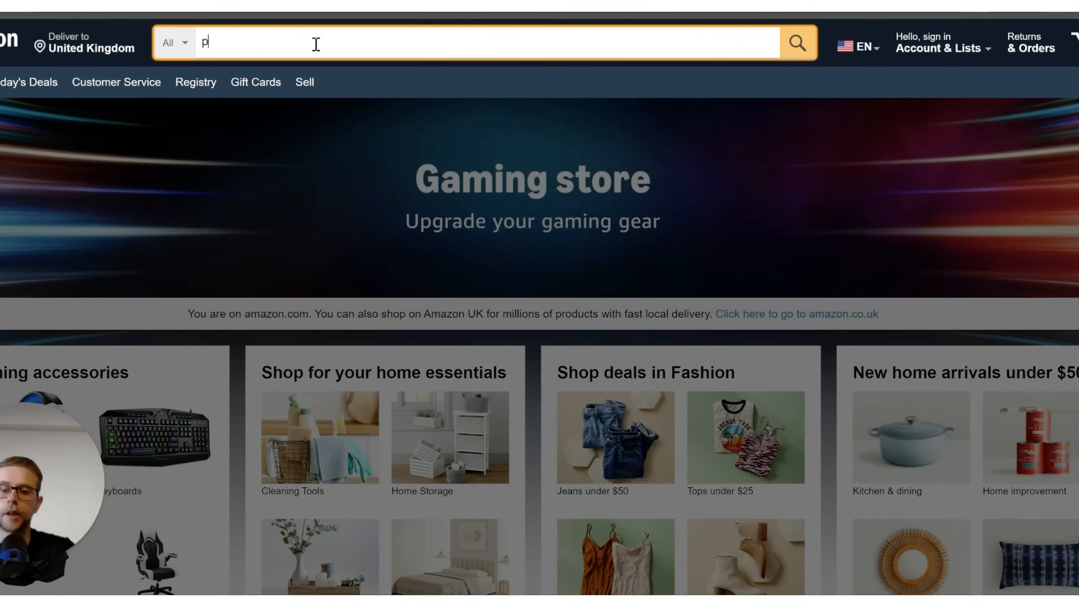
{"action": "type", "text": "lant cli"}
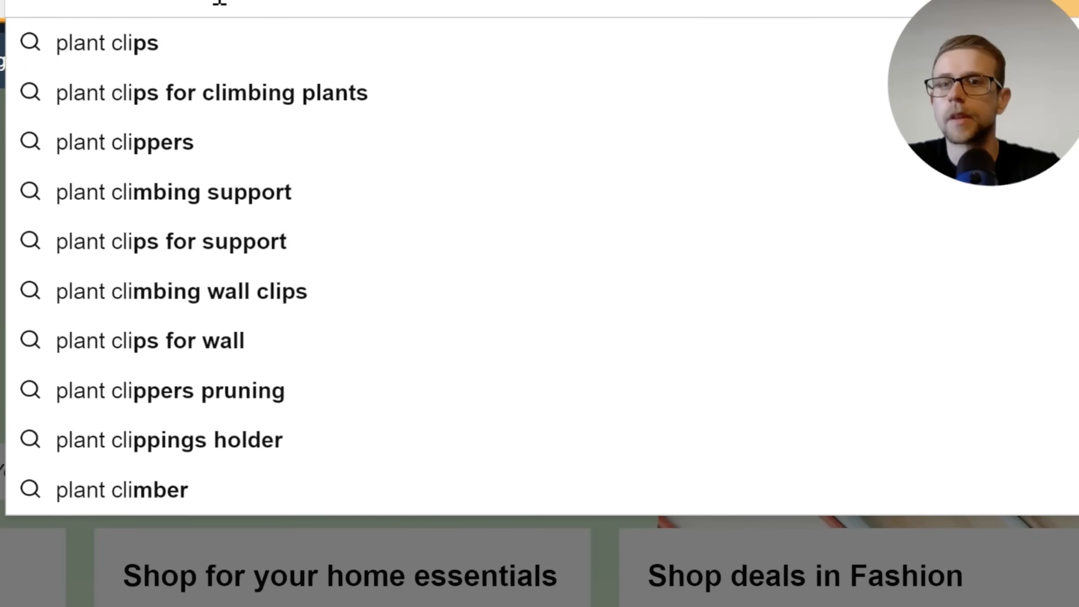
{"action": "type", "text": "mber"}
{"action": "key", "text": "Return"}
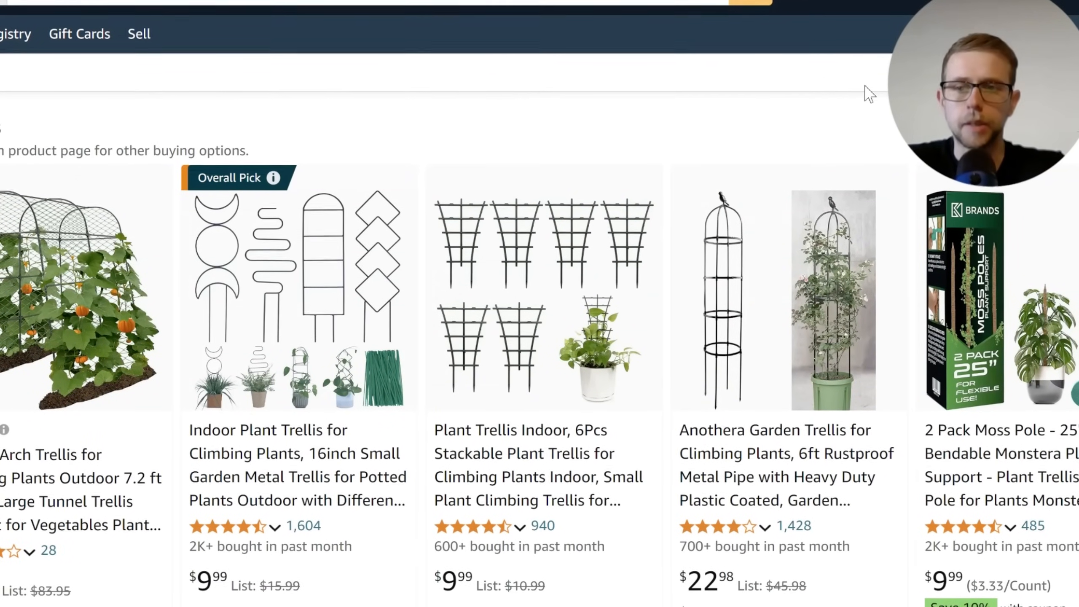
Step: Check the search suggestions for "plant climber" followed by each of the letters a through e
{"action": "left_click", "coordinate": [370, 2]}
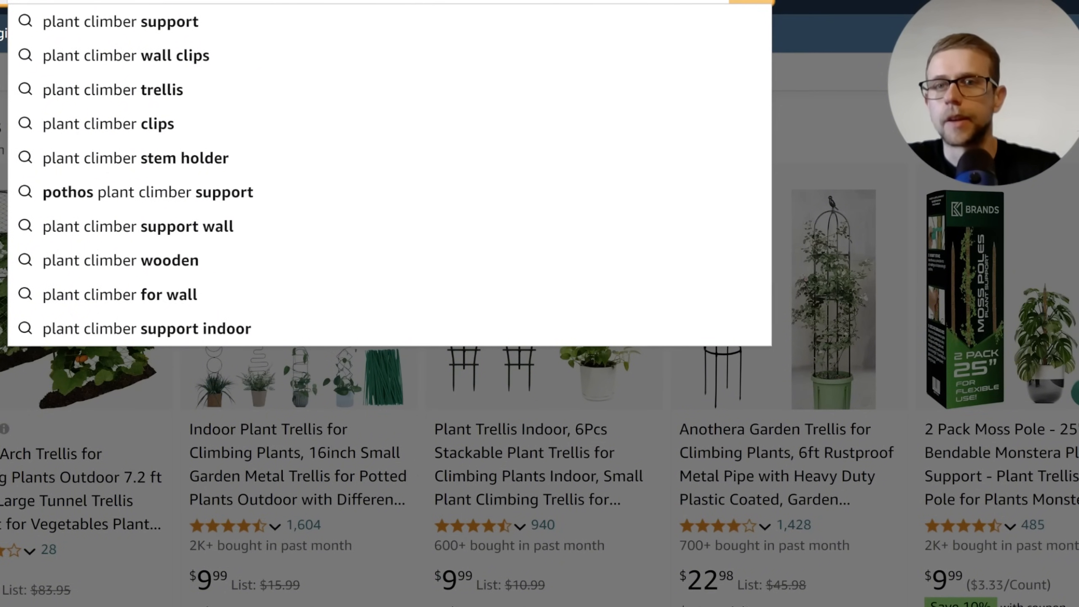
{"action": "type", "text": "a"}
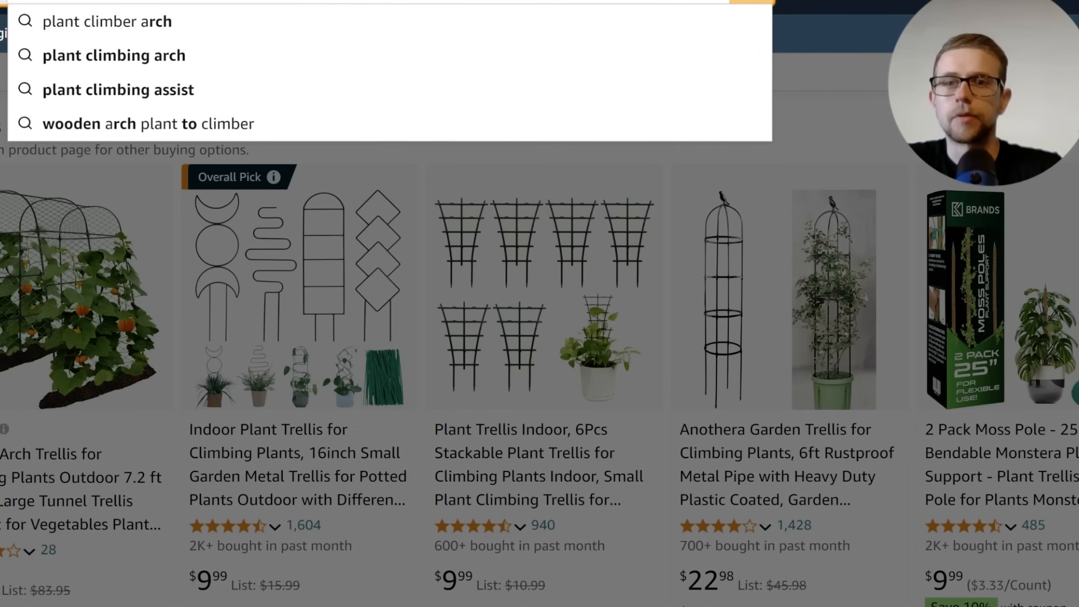
{"action": "key", "text": "BackSpace"}
{"action": "type", "text": "b"}
{"action": "key", "text": "BackSpace"}
{"action": "type", "text": "c"}
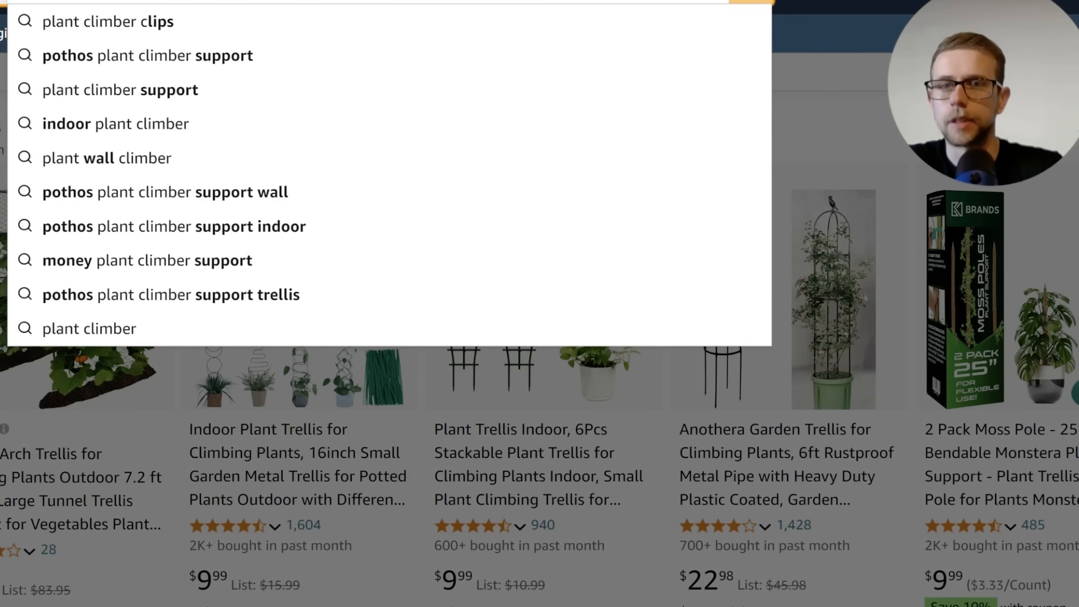
{"action": "key", "text": "BackSpace"}
{"action": "type", "text": "d"}
{"action": "key", "text": "BackSpace"}
{"action": "type", "text": "e"}
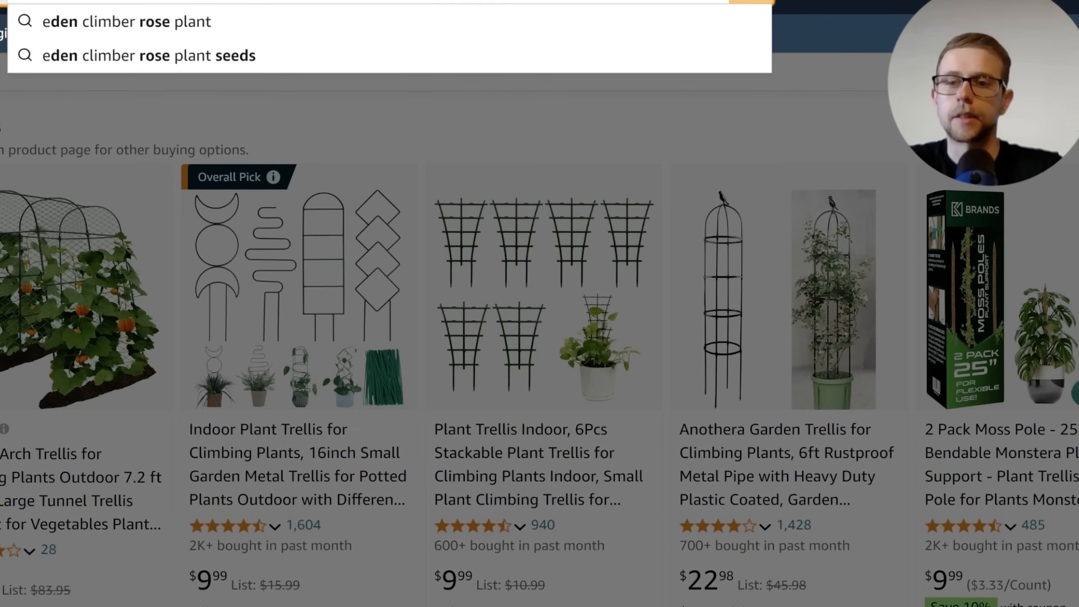
{"action": "key", "text": "Down"}
{"action": "key", "text": "Down"}
{"action": "key", "text": "Up"}
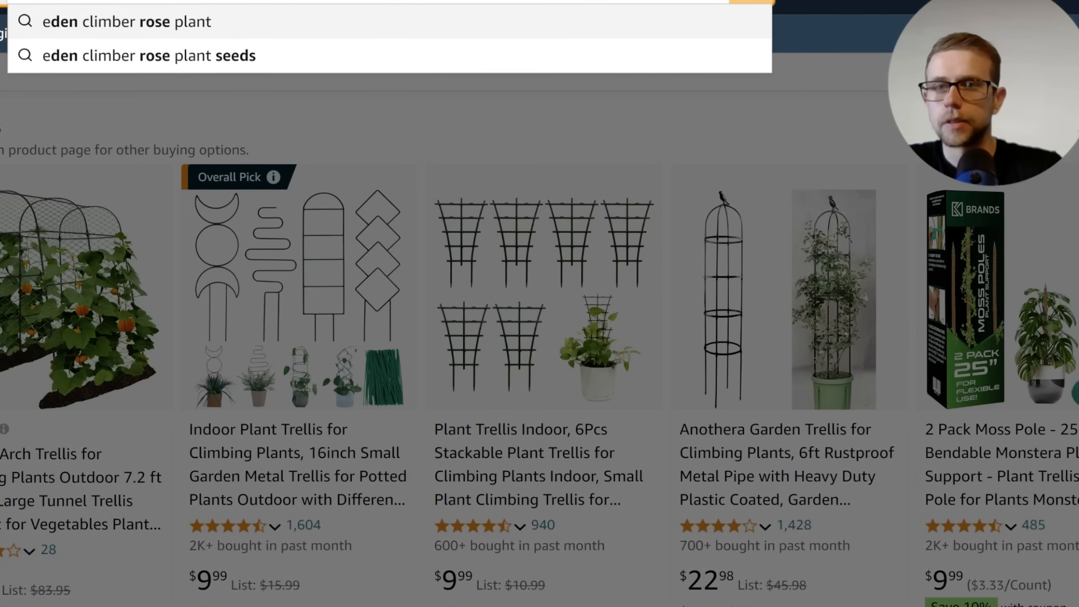
{"action": "key", "text": "Down"}
{"action": "key", "text": "Down"}
Step: Check the suggestions for "plant climber" followed by f, g and h, and restore the plain phrase
{"action": "key", "text": "BackSpace"}
{"action": "type", "text": "f"}
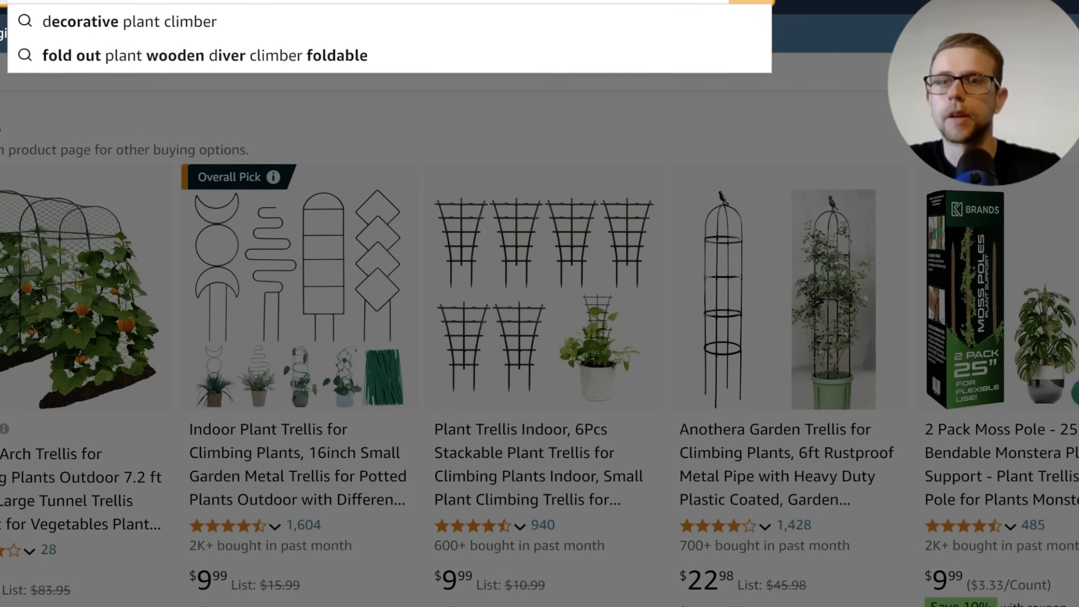
{"action": "key", "text": "Down"}
{"action": "key", "text": "Down"}
{"action": "key", "text": "Down"}
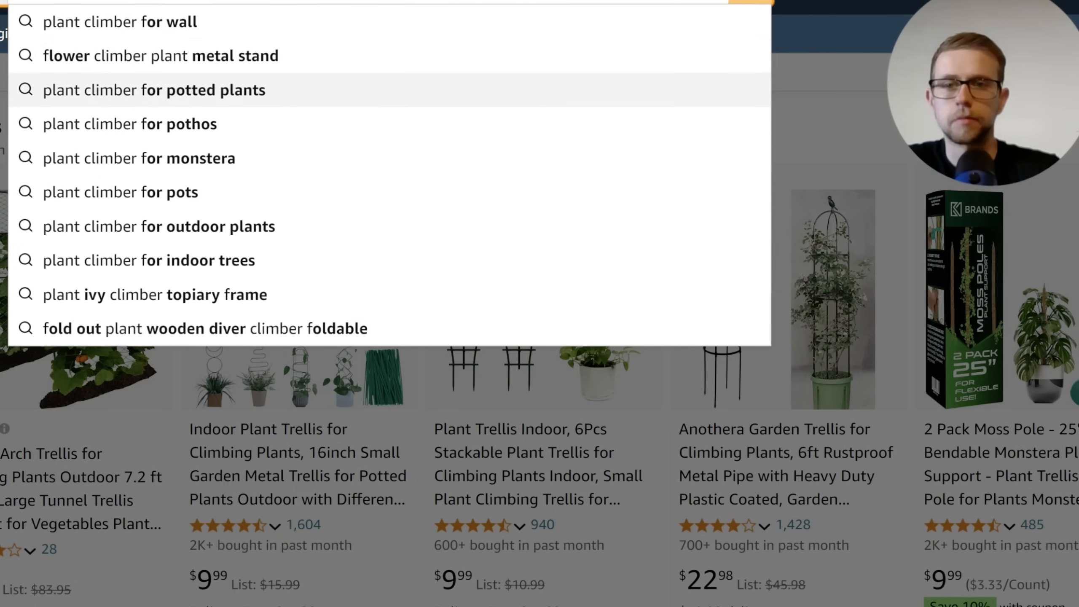
{"action": "key", "text": "Up"}
{"action": "key", "text": "Up"}
{"action": "key", "text": "Up"}
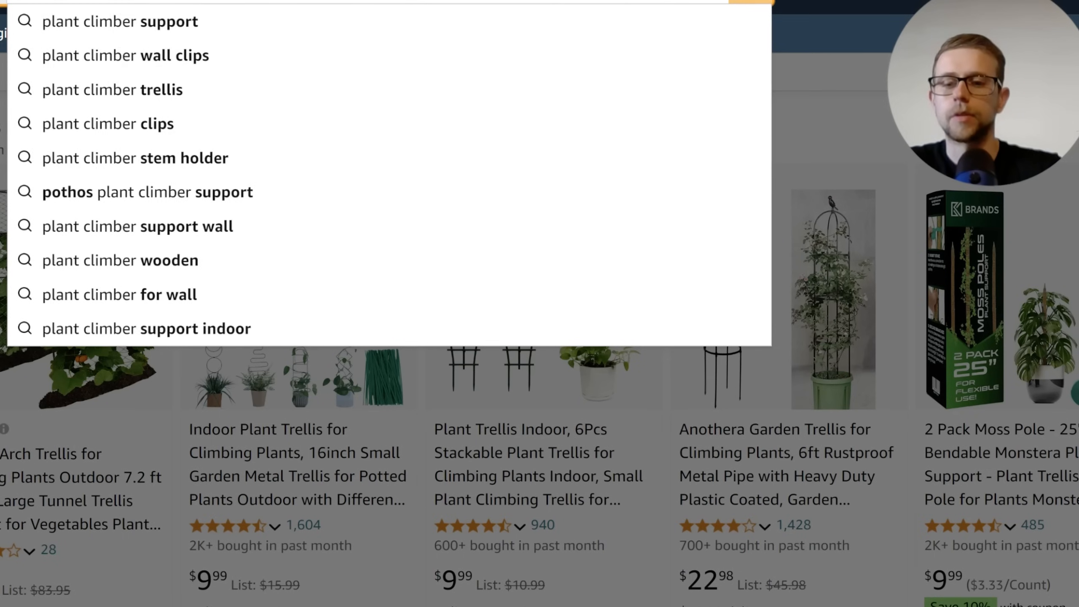
{"action": "type", "text": "g"}
{"action": "key", "text": "BackSpace"}
{"action": "type", "text": "h"}
{"action": "key", "text": "BackSpace"}
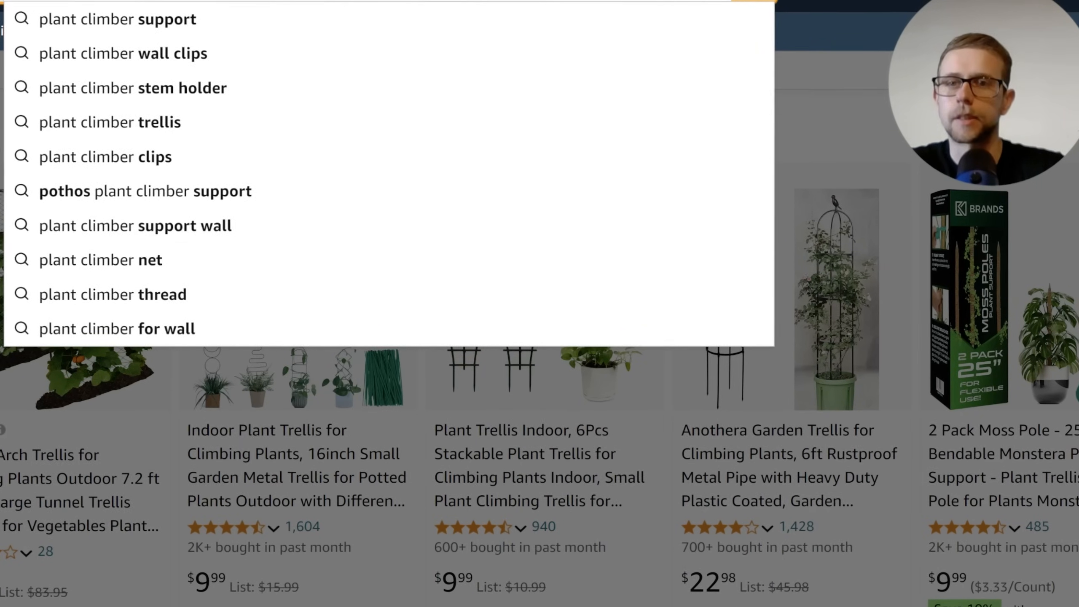
{"action": "key", "text": "BackSpace"}
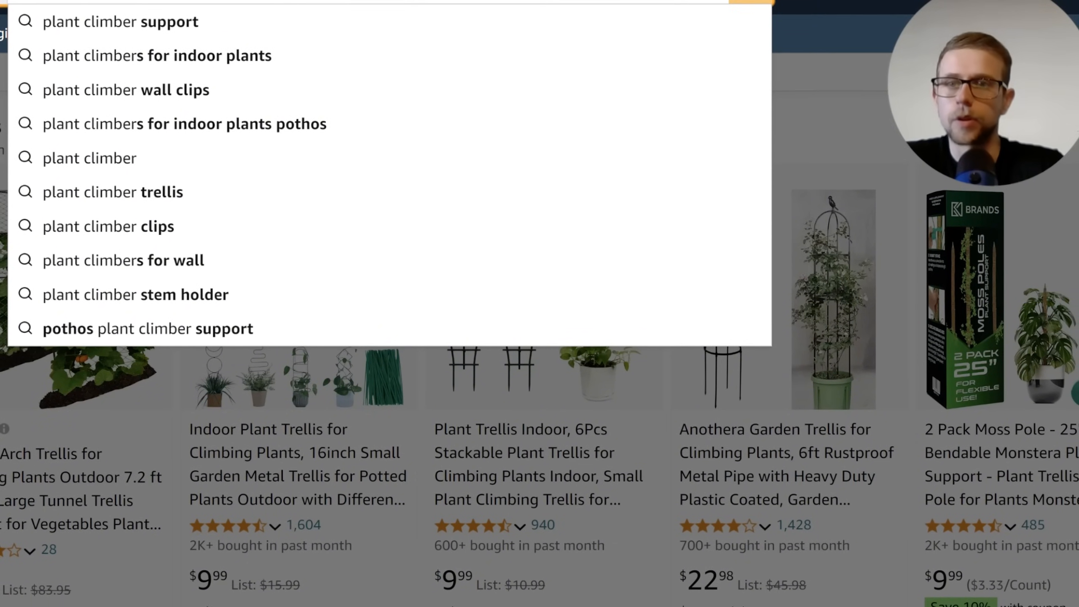
Step: Extend the query to "plant climber support", try the letters b and f, and search the suggestion "plant climbing support for tomatoes"
{"action": "key", "text": "Down"}
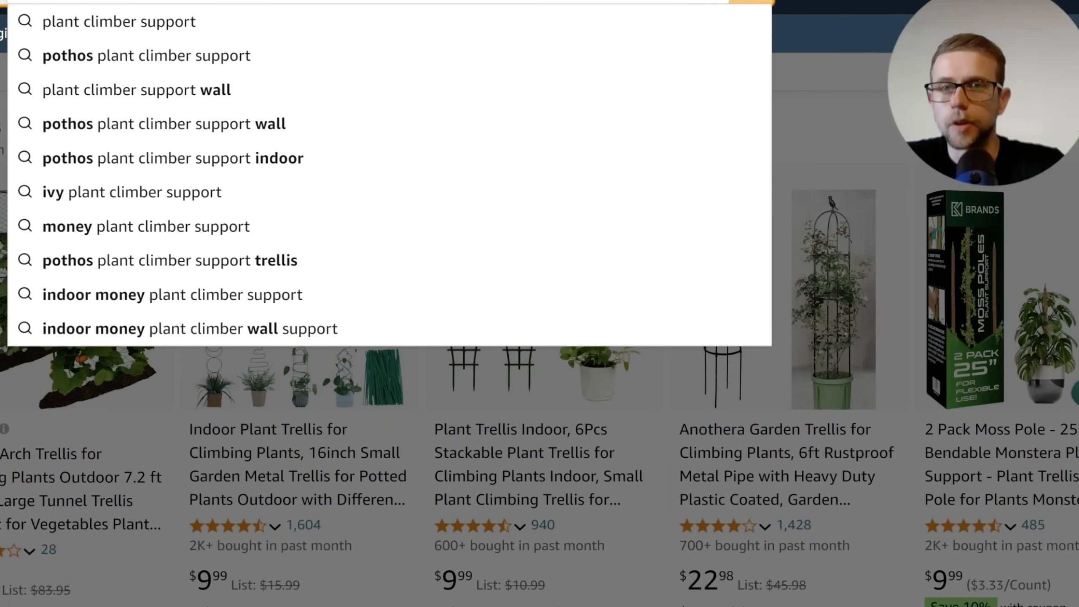
{"action": "key", "text": "Return"}
{"action": "key", "text": "BackSpace"}
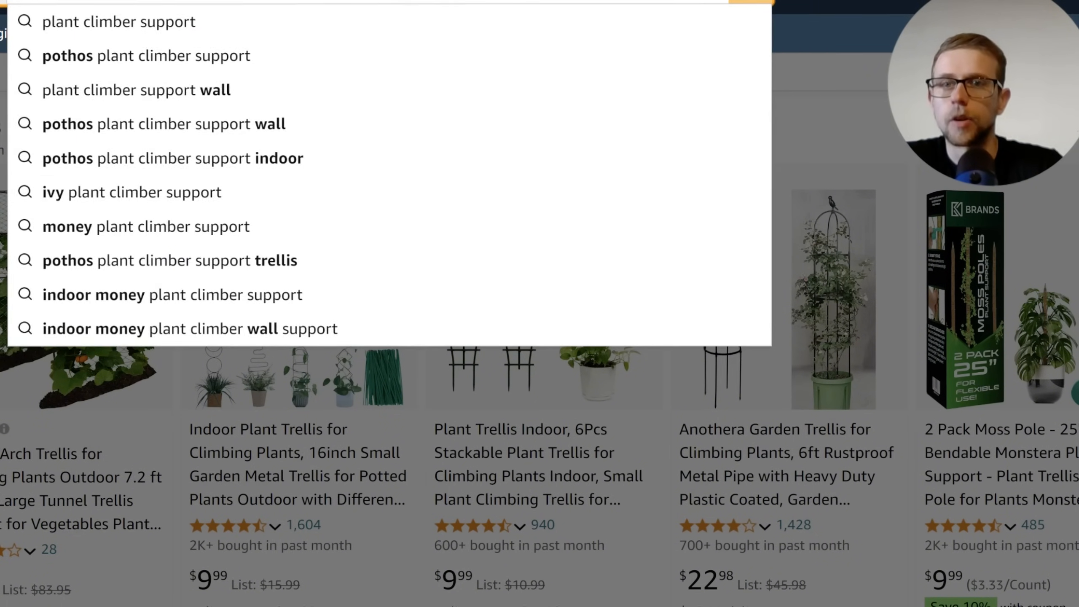
{"action": "type", "text": "b"}
{"action": "key", "text": "BackSpace"}
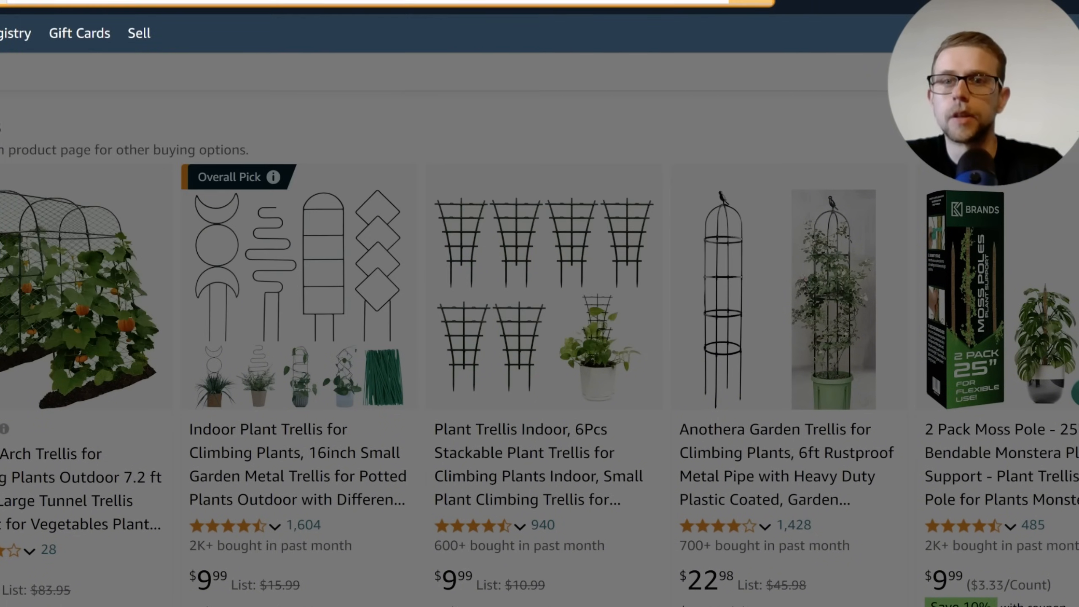
{"action": "type", "text": "f"}
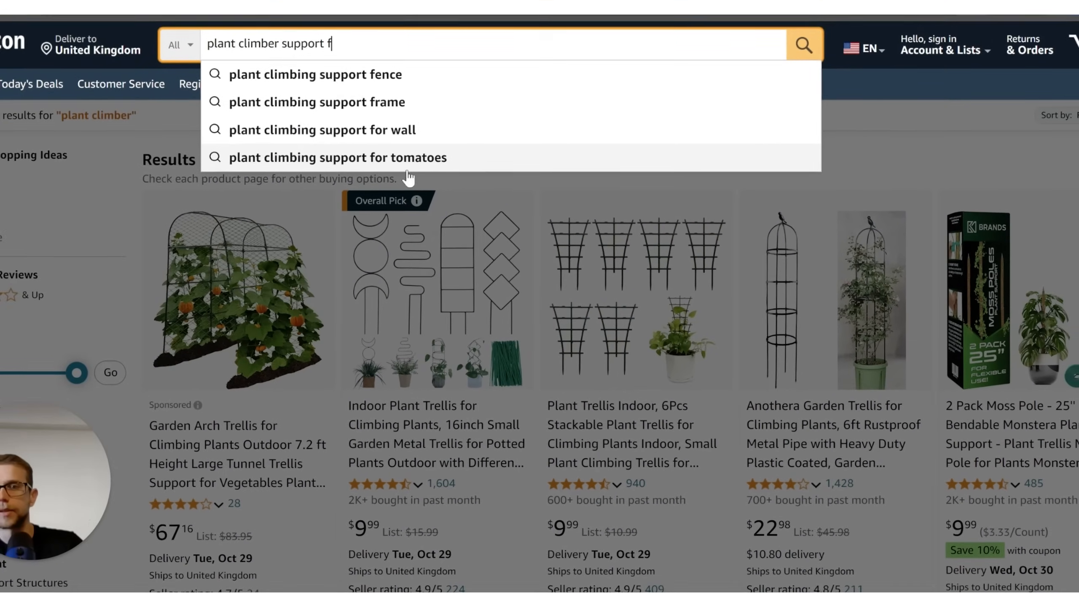
{"action": "left_click", "coordinate": [378, 166]}
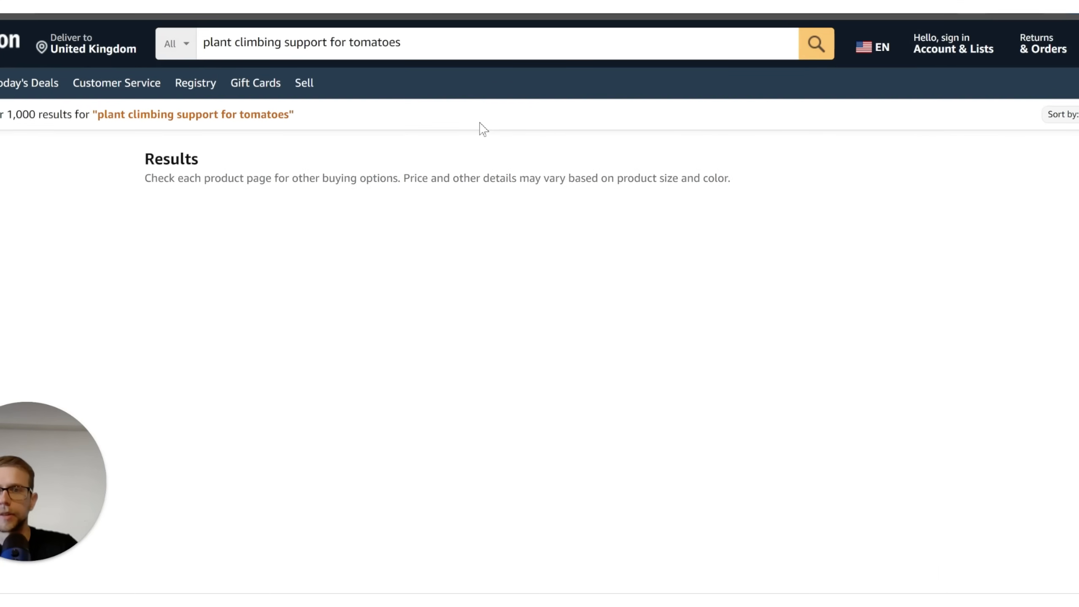
Step: Copy the phrase "plant climbing support for tomatoes" and find it within the results page
{"action": "left_click", "coordinate": [473, 52]}
{"action": "key", "text": "ctrl+c"}
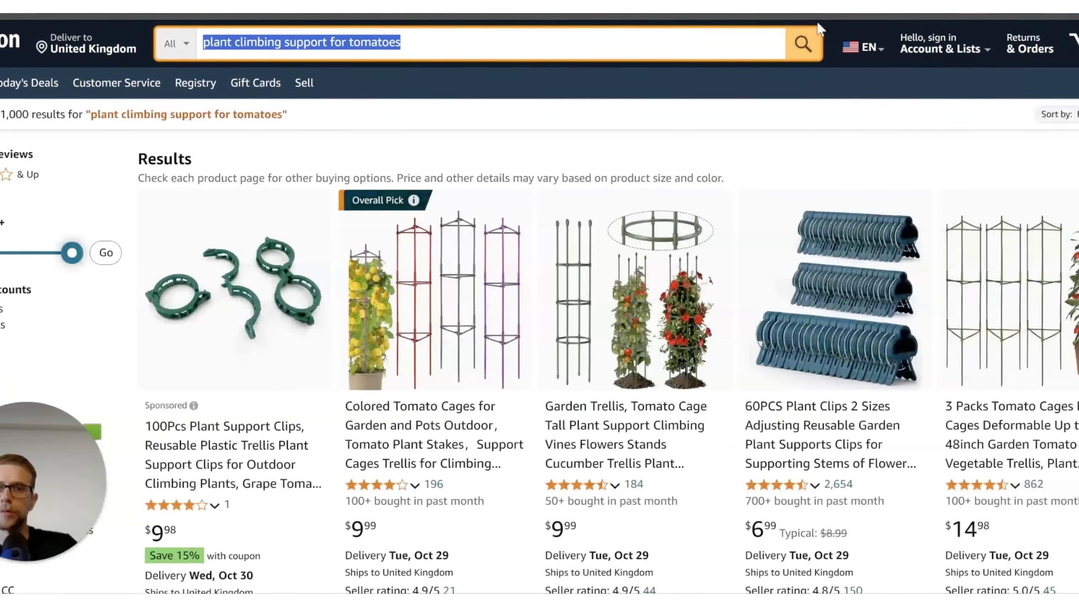
{"action": "left_click", "coordinate": [804, 136]}
{"action": "key", "text": "ctrl+f"}
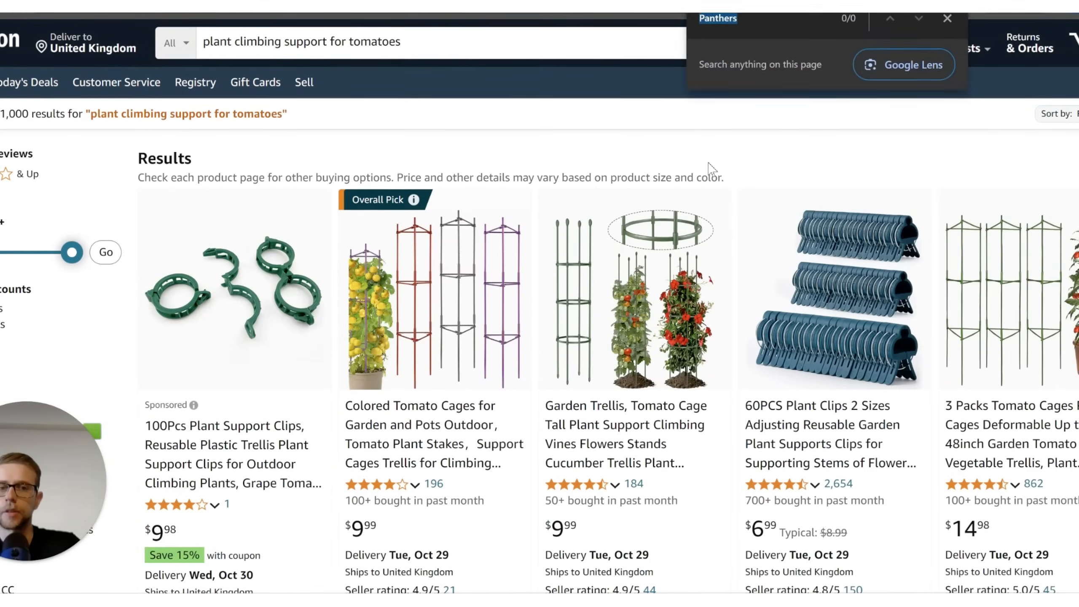
{"action": "key", "text": "ctrl+v"}
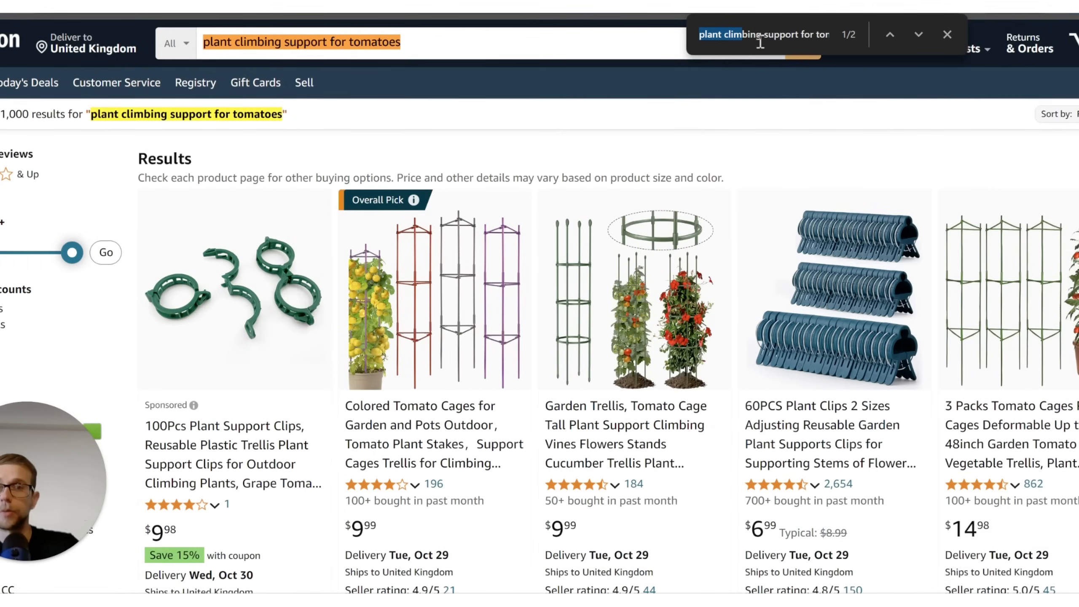
Step: Scan the product listings for the exact phrase, cycle through its matches, and bring up the search query for editing
{"action": "left_click_drag", "start_coordinate": [760, 43], "coordinate": [834, 37]}
{"action": "scroll", "coordinate": [934, 212], "scroll_direction": "down", "scroll_amount": 3}
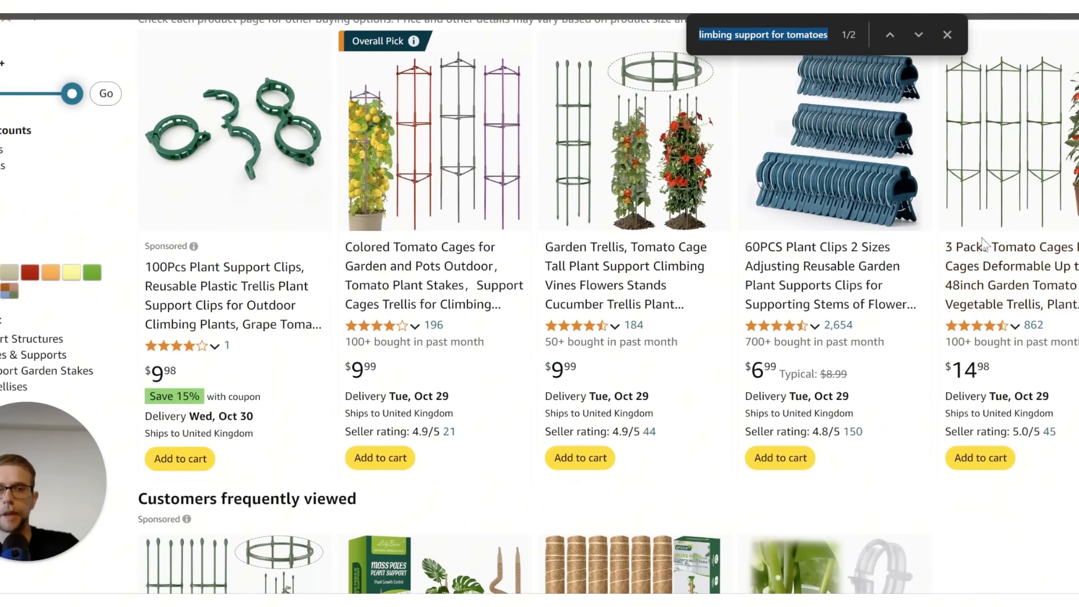
{"action": "scroll", "coordinate": [981, 243], "scroll_direction": "down", "scroll_amount": 20}
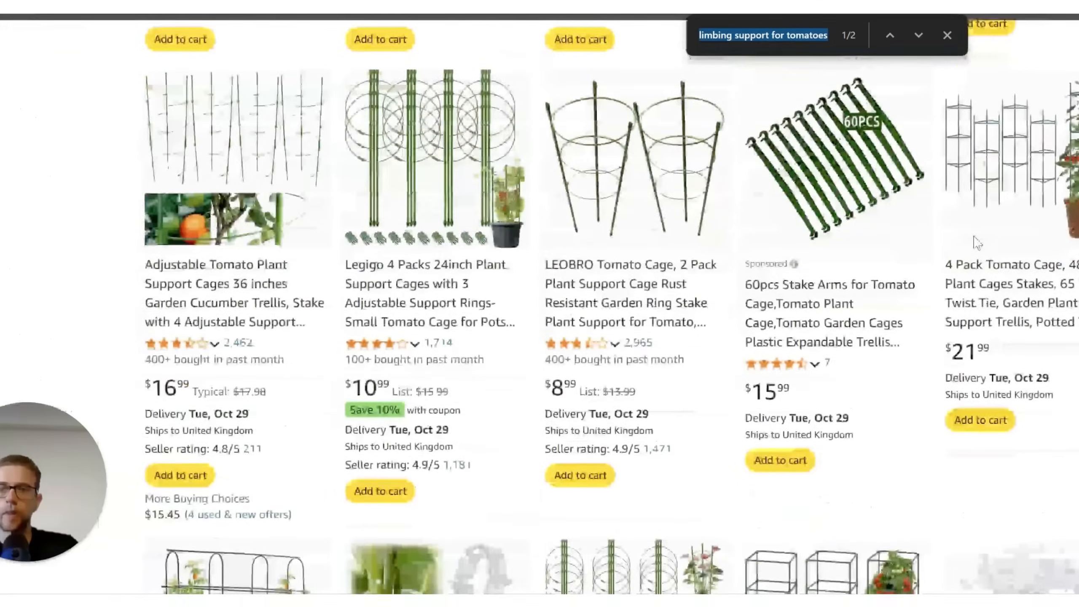
{"action": "key", "text": "Return"}
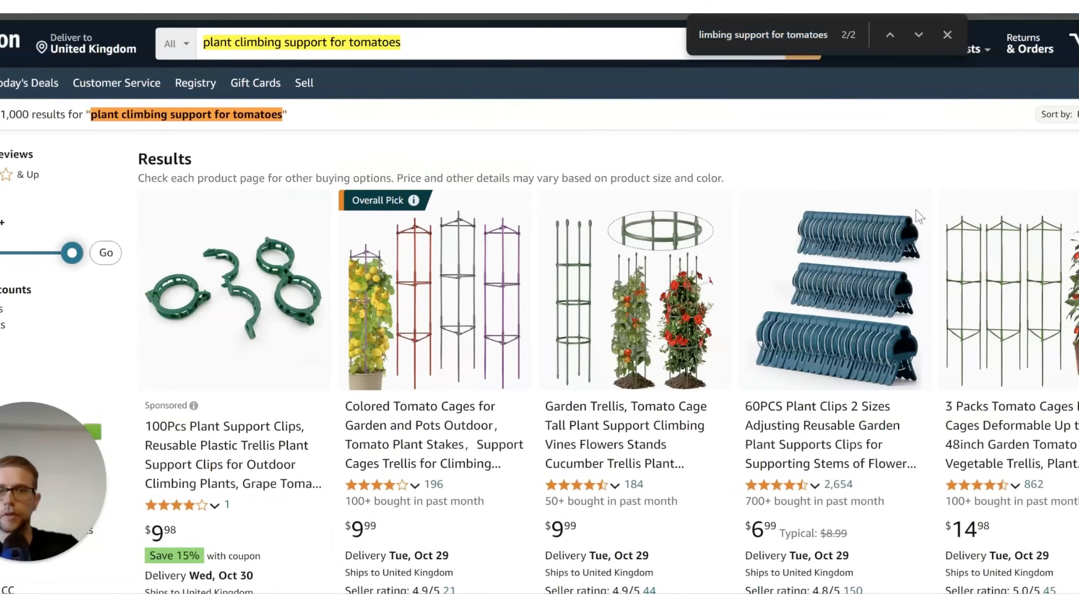
{"action": "double_click", "coordinate": [889, 34]}
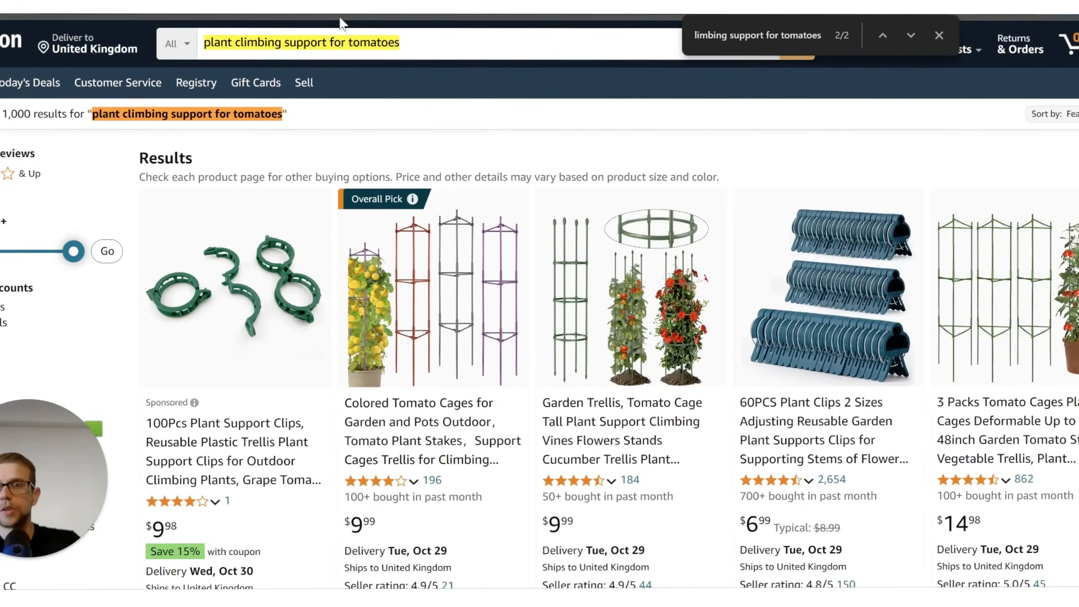
{"action": "left_click", "coordinate": [433, 46]}
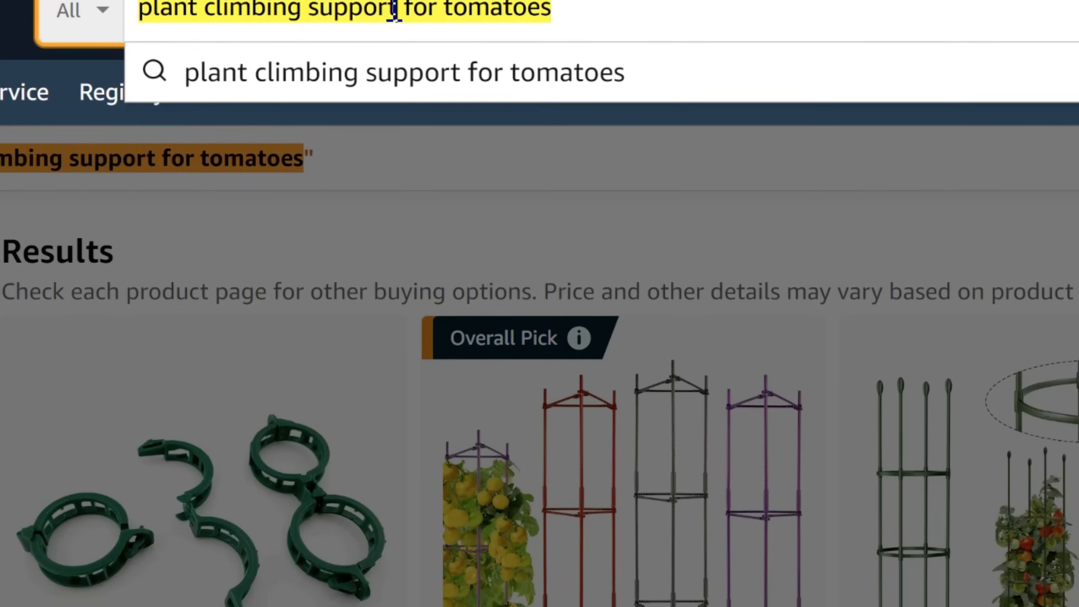
Step: Clear the phrase from the Amazon search query, view the "plant climbers" related keywords page, and switch to Claude's new chat page
{"action": "left_click", "coordinate": [253, 50]}
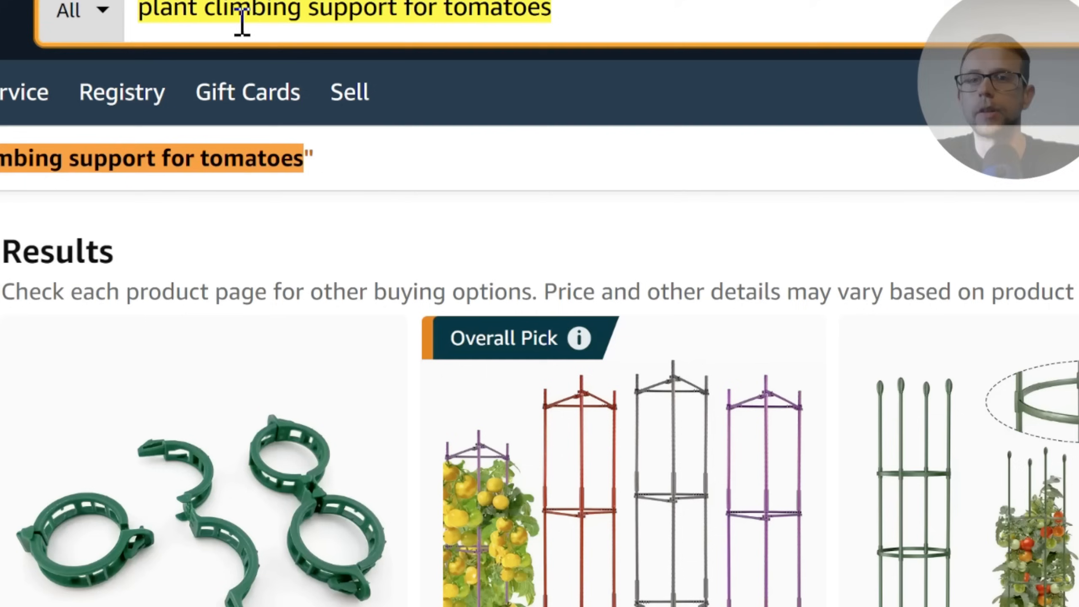
{"action": "left_click_drag", "start_coordinate": [401, 13], "coordinate": [182, 7]}
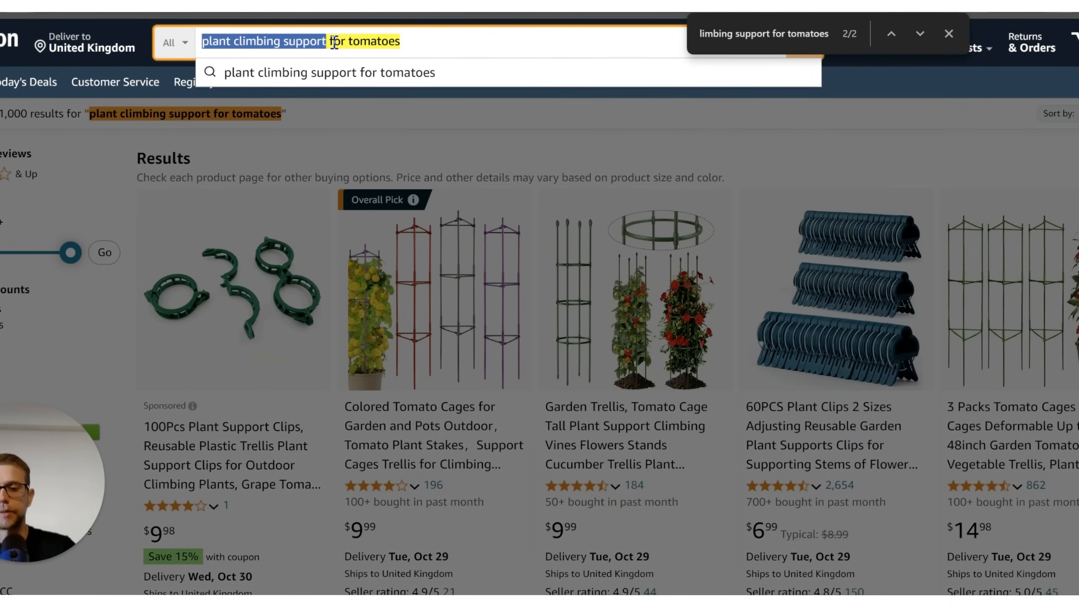
{"action": "key", "text": "ctrl+a"}
{"action": "key", "text": "BackSpace"}
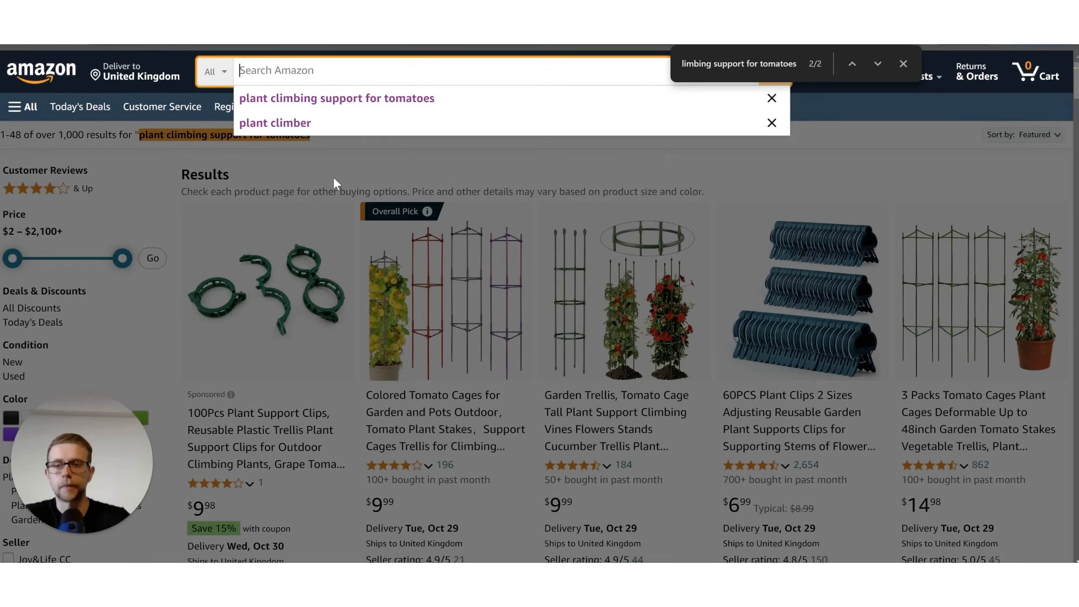
{"action": "key", "text": "alt+Tab"}
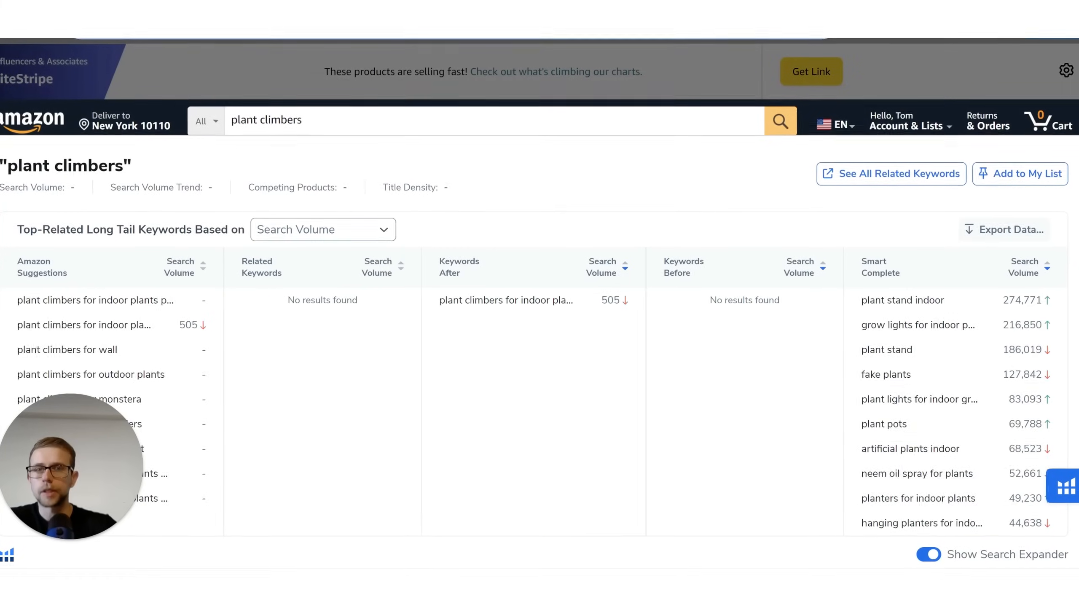
{"action": "key", "text": "alt+Tab"}
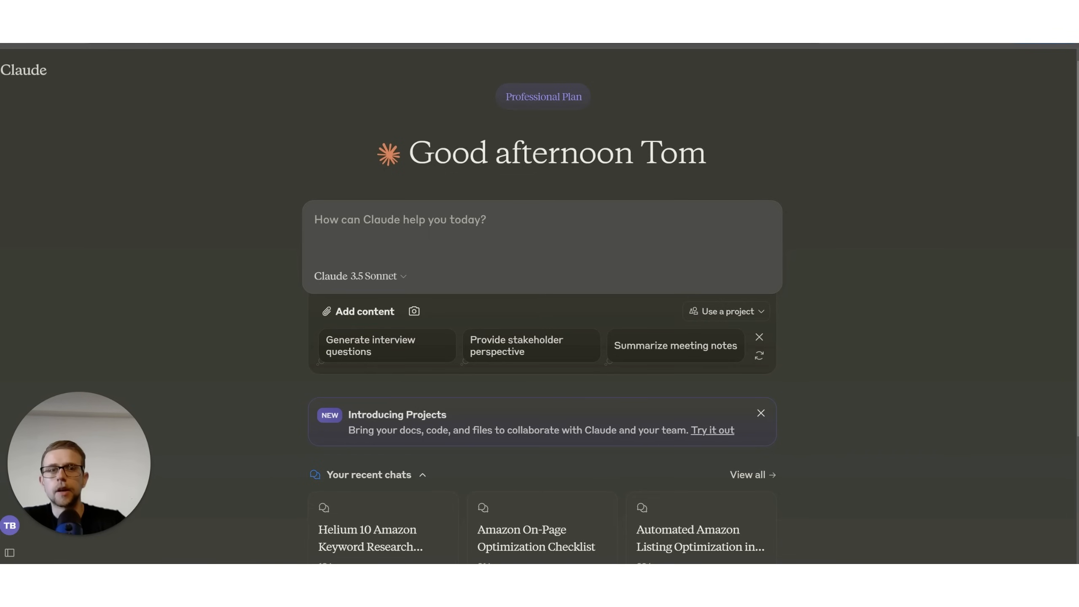
Step: Open chatgpt.com in a new browser tab
{"action": "key", "text": "ctrl+t"}
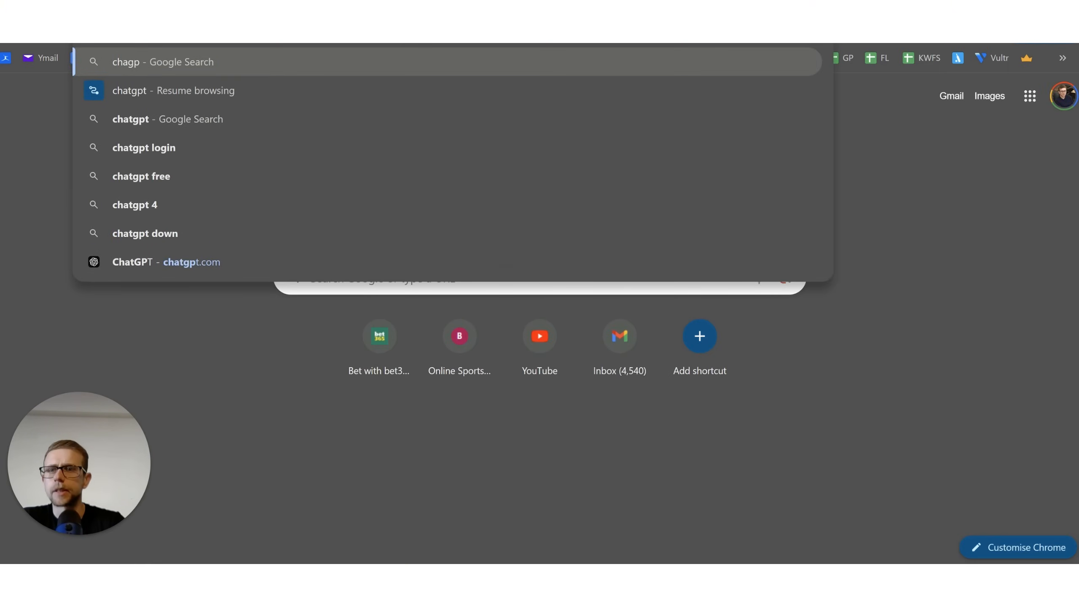
{"action": "key", "text": "BackSpace"}
{"action": "type", "text": "tgpt.com"}
{"action": "key", "text": "Return"}
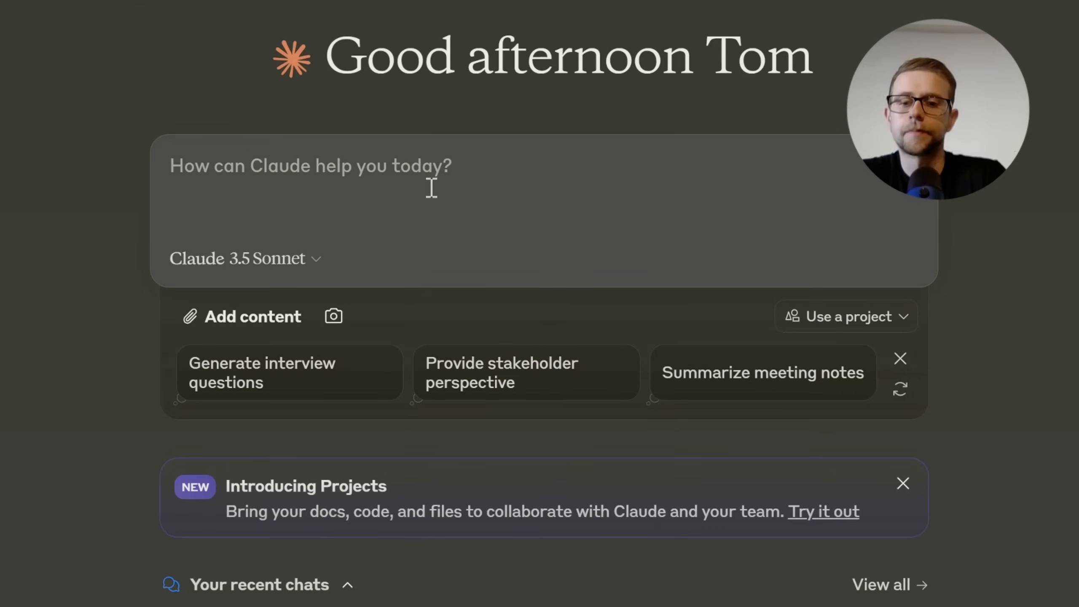
Step: Start a Claude prompt: "Can you generate a list of keywords, including LSI, long tail variations, for a product we're launching on amazon."
{"action": "type", "text": "Can you generate a list of keywords, including LSI, long tai"}
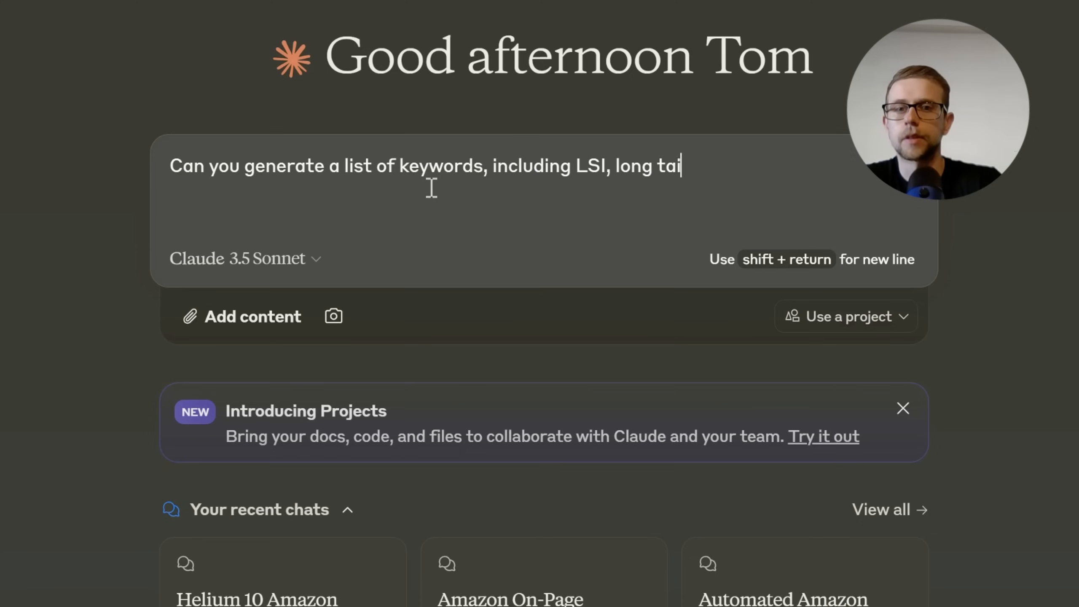
{"action": "type", "text": "l k"}
{"action": "key", "text": "BackSpace"}
{"action": "type", "text": "variations"}
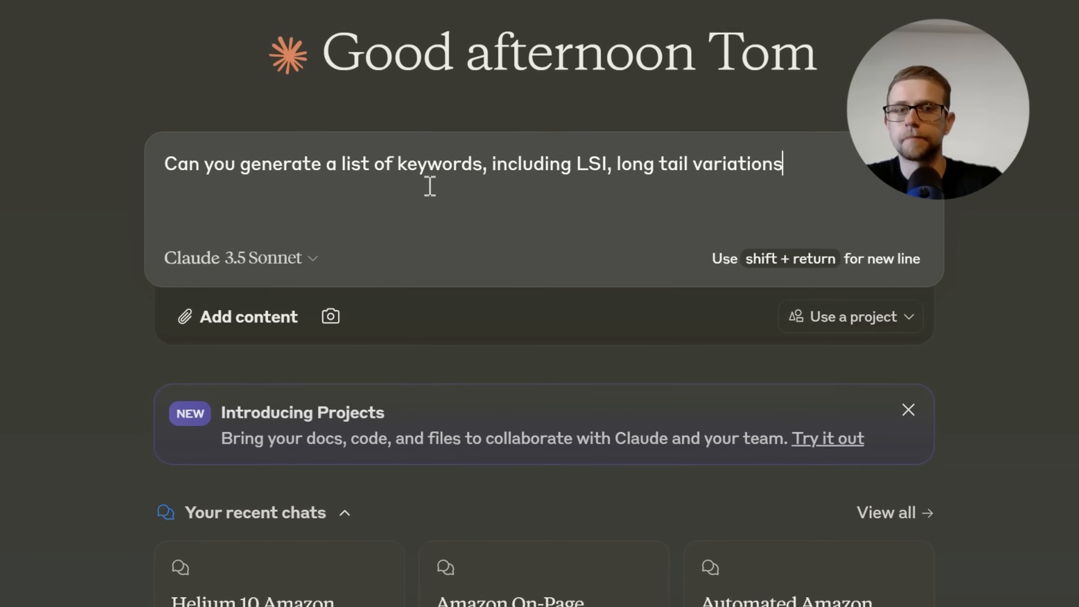
{"action": "type", "text": ", for a product we're launching on amazon."}
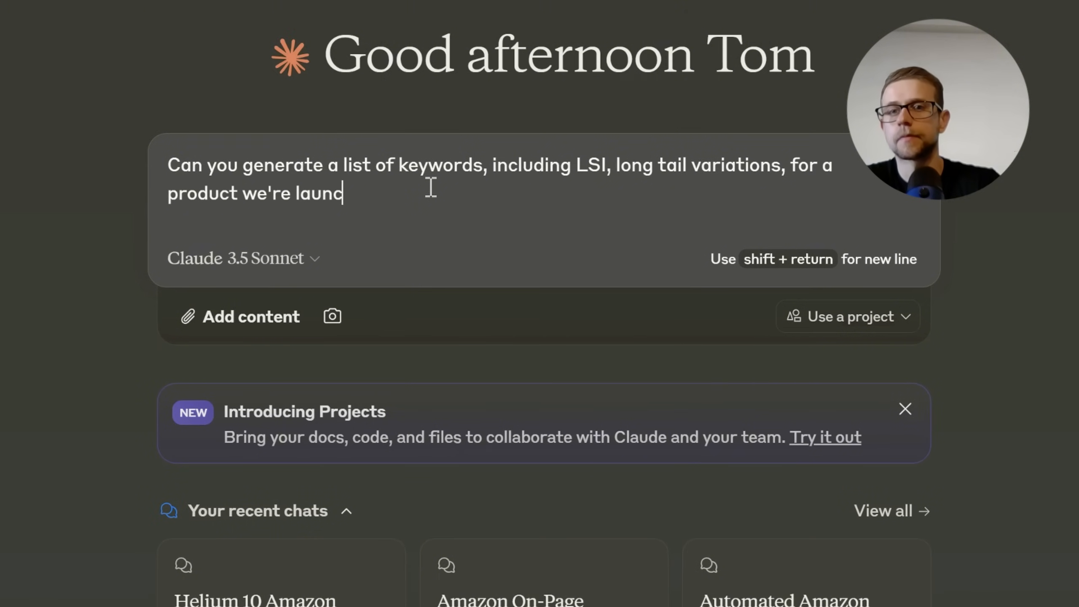
Step: Add a second paragraph to the prompt: "Please use the alphabet soup method of finding keywords for the Amazon USA algorithm."
{"action": "key", "text": "shift+Return"}
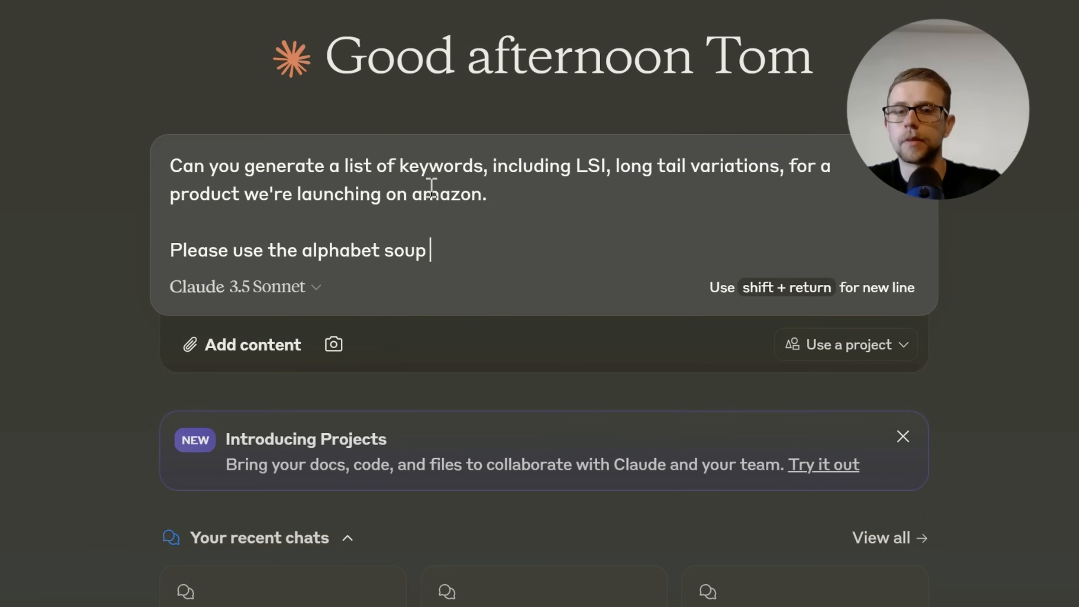
{"action": "type", "text": "method of fin"}
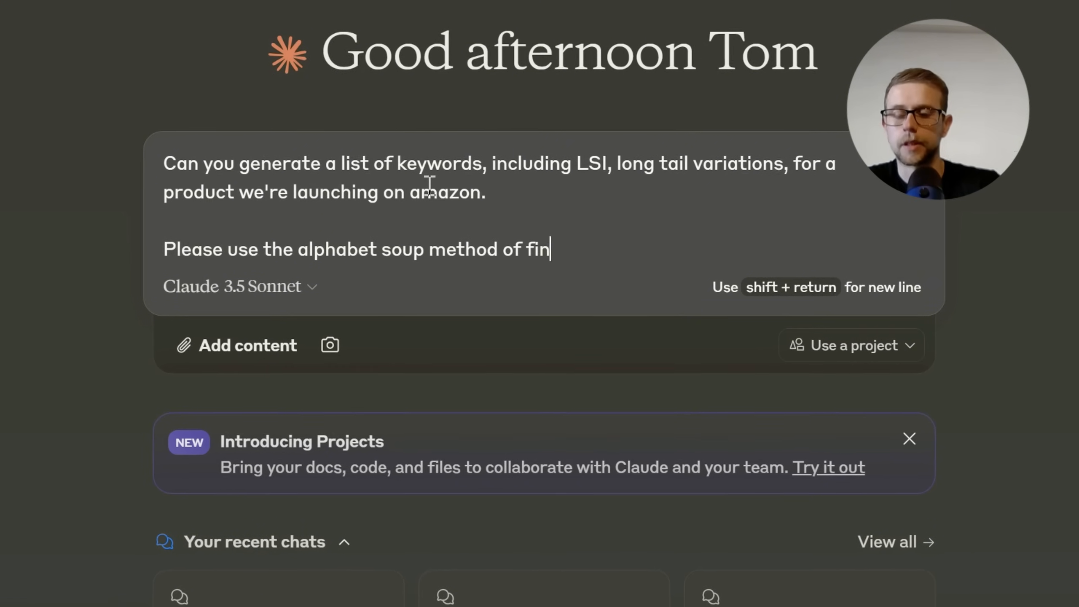
{"action": "type", "text": "ding keywords fo"}
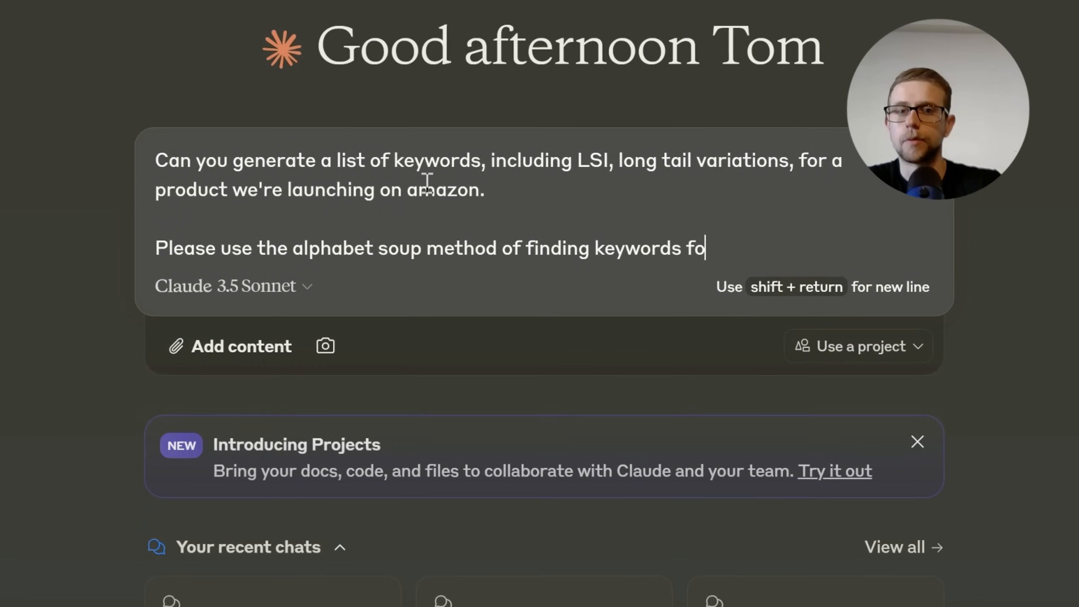
{"action": "type", "text": "r the Amazon UK"}
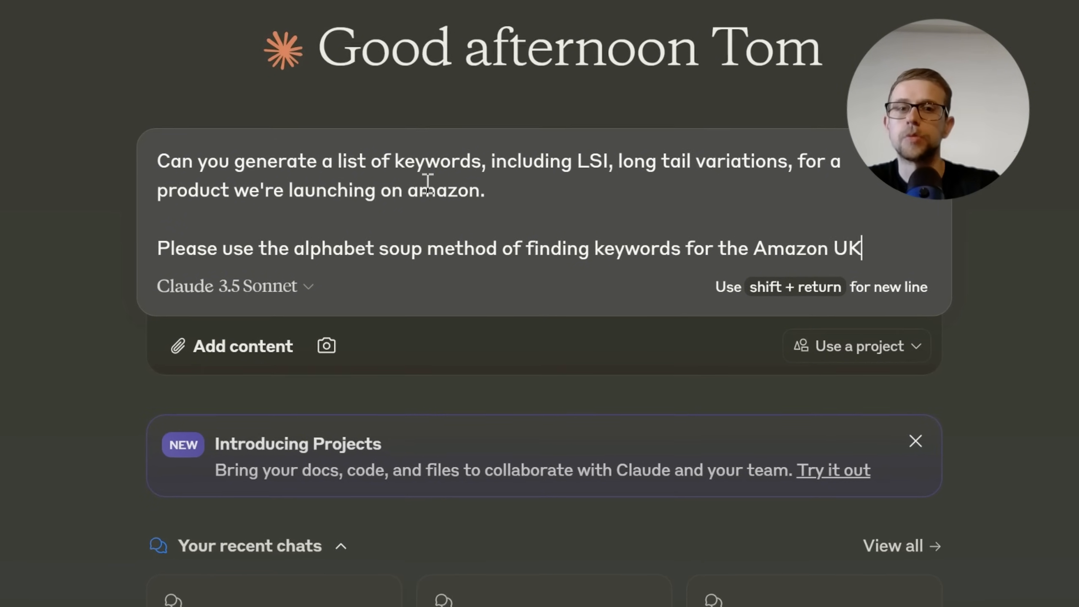
{"action": "key", "text": "BackSpace"}
{"action": "type", "text": "SA"}
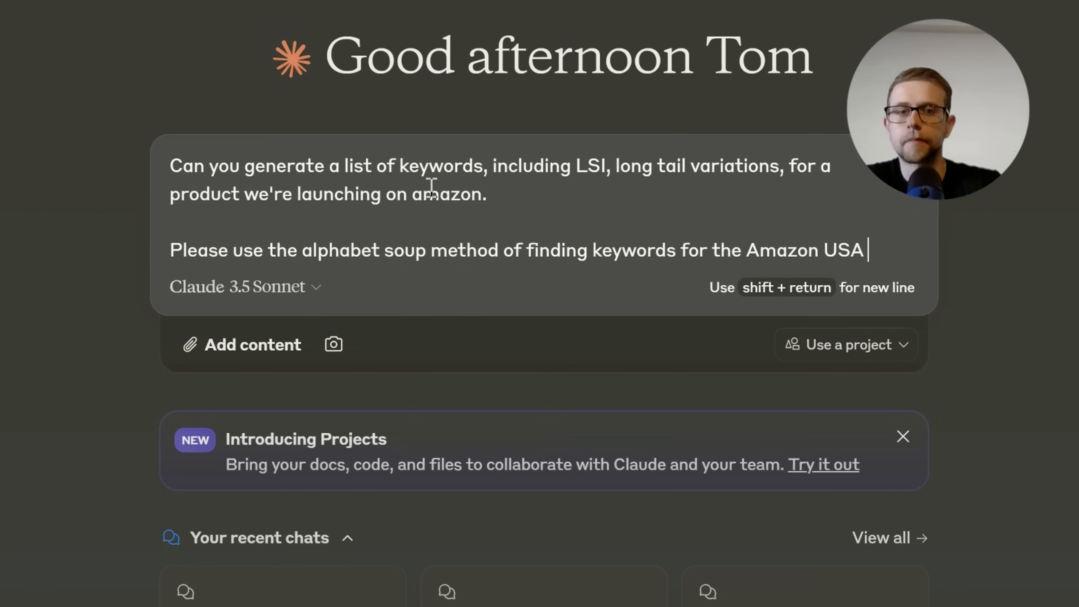
{"action": "type", "text": " c"}
{"action": "key", "text": "BackSpace"}
{"action": "type", "text": "algo"}
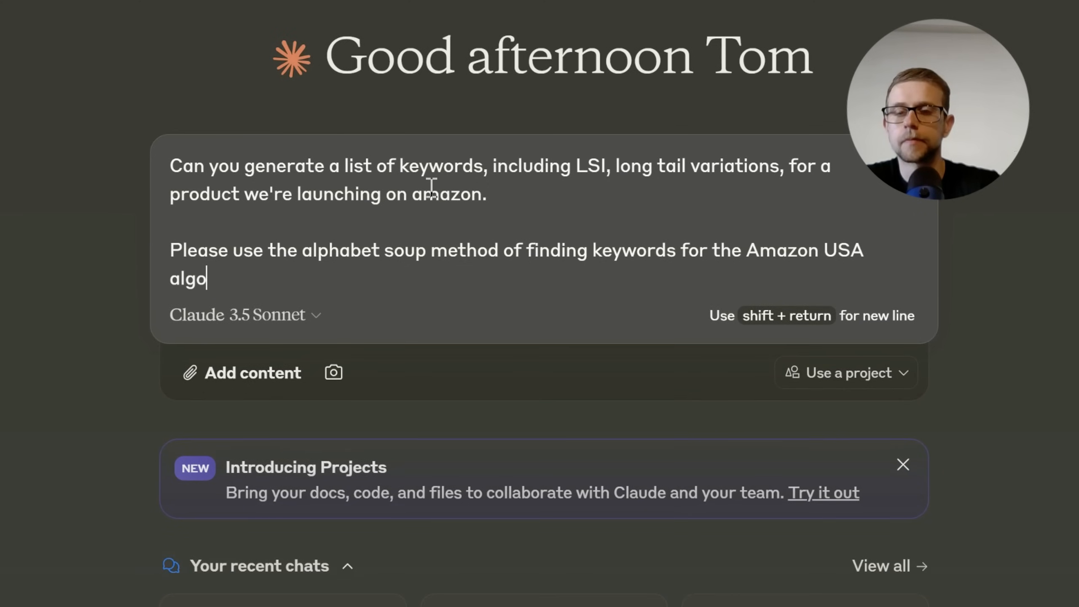
{"action": "type", "text": "rithm."}
Step: Add a third paragraph: "Please ensure you find at least 100 keywords using this method, running through each letter as per the above."
{"action": "key", "text": "shift+Return"}
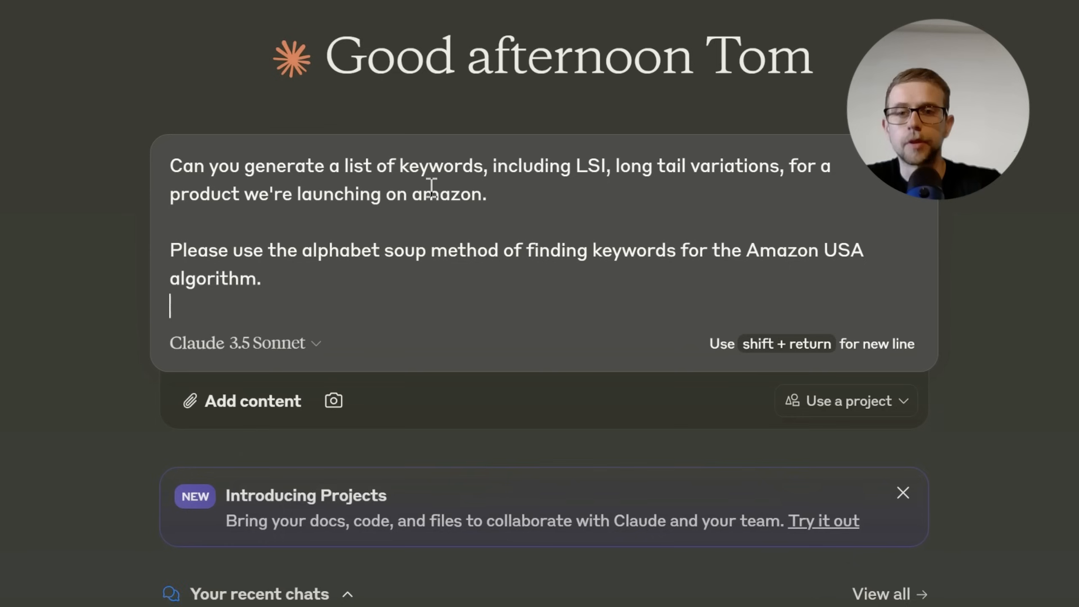
{"action": "key", "text": "shift+Return"}
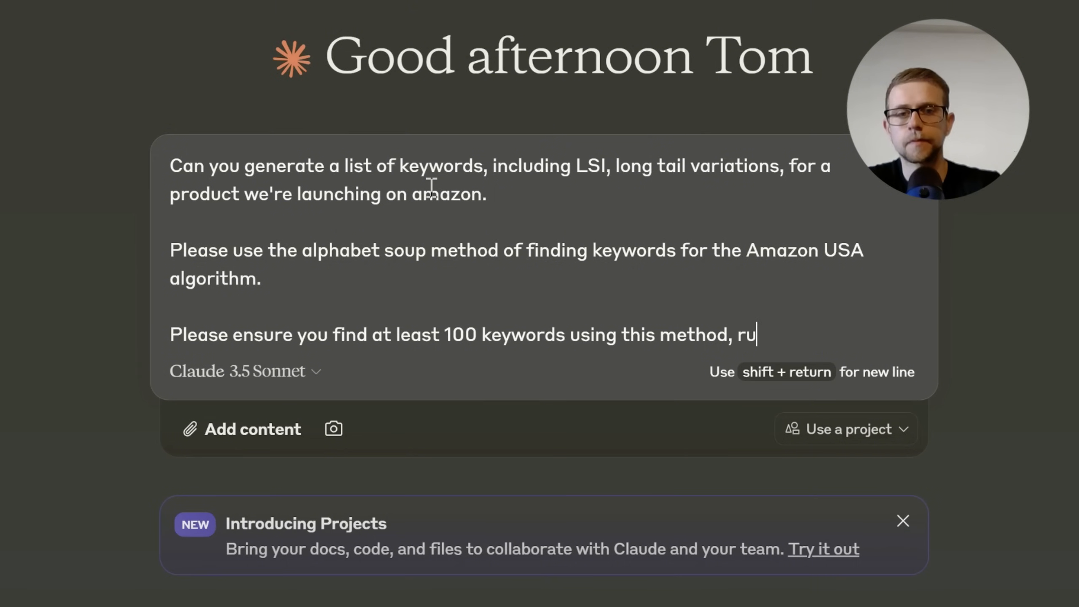
{"action": "type", "text": "ugh each letter as per the above."}
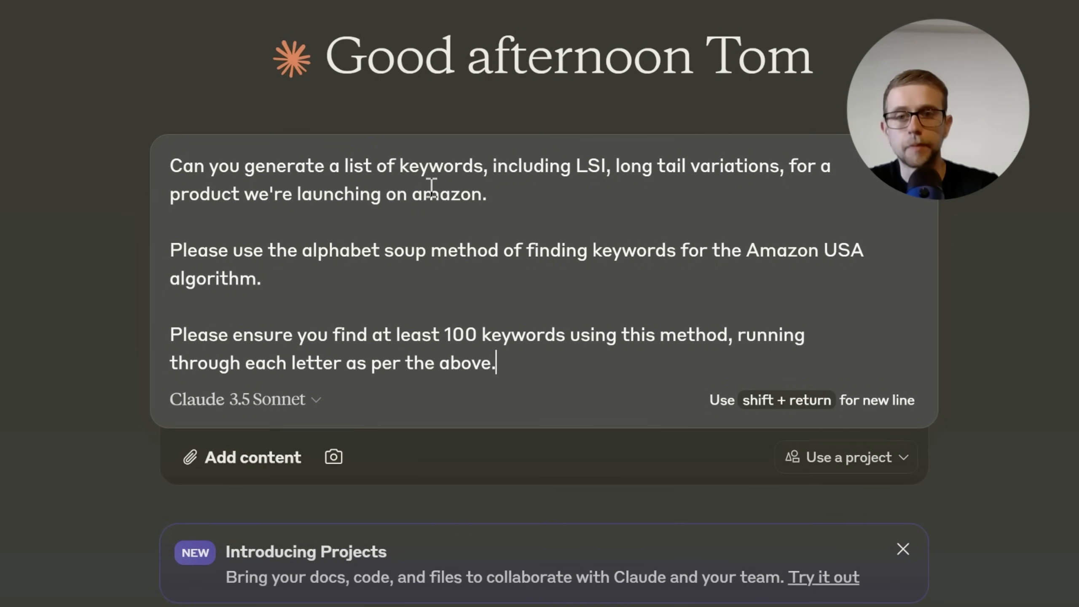
{"action": "key", "text": "ctrl+a"}
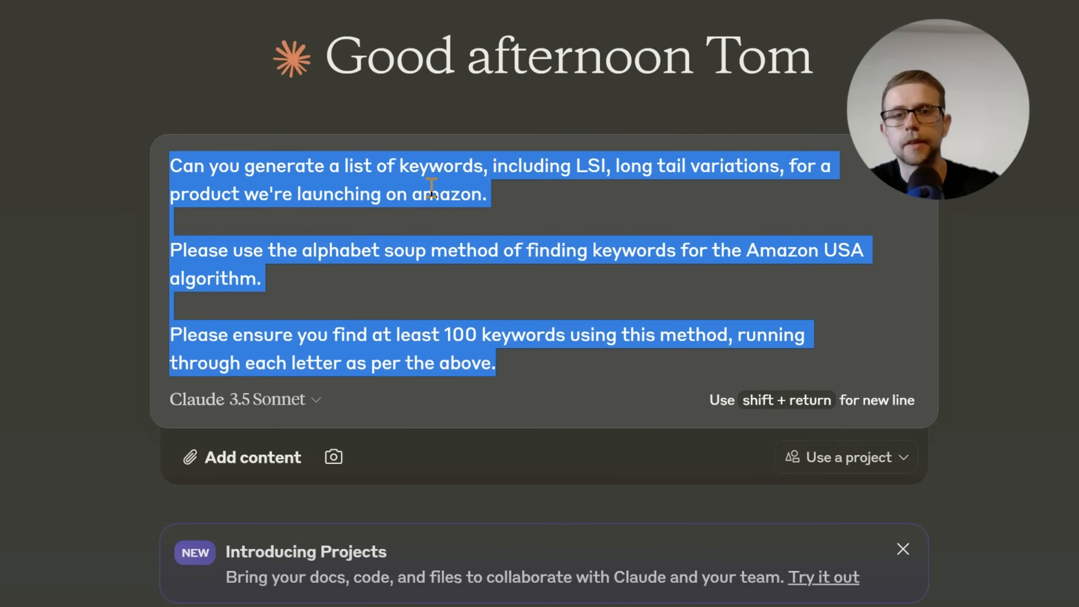
{"action": "left_click", "coordinate": [431, 193]}
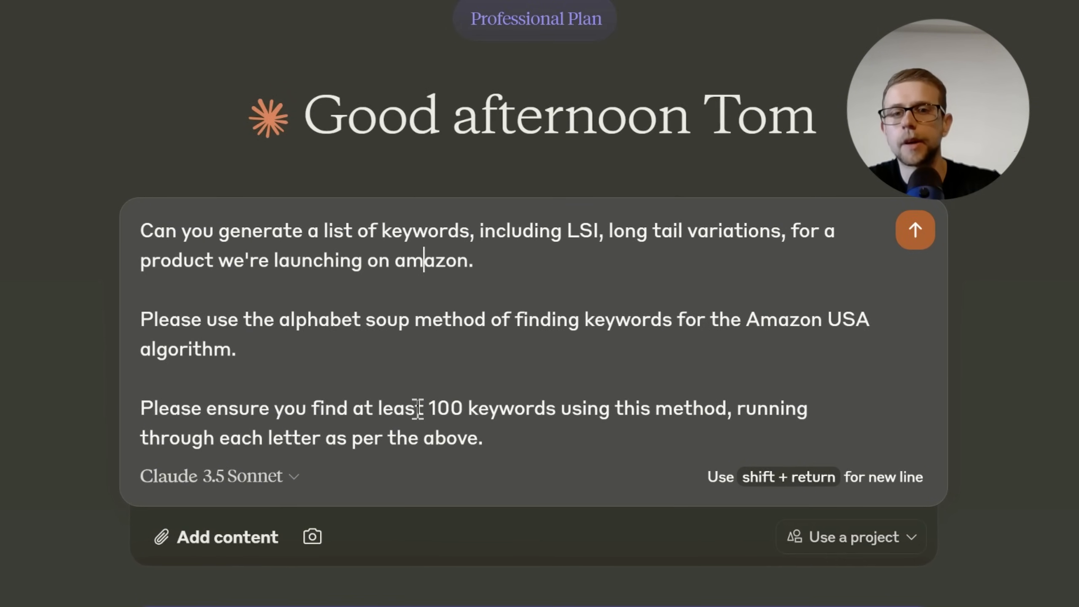
Step: Insert ", including all long tail keyword variations," after "100 keywords" in the prompt's last paragraph
{"action": "left_click", "coordinate": [587, 410], "text": "shift"}
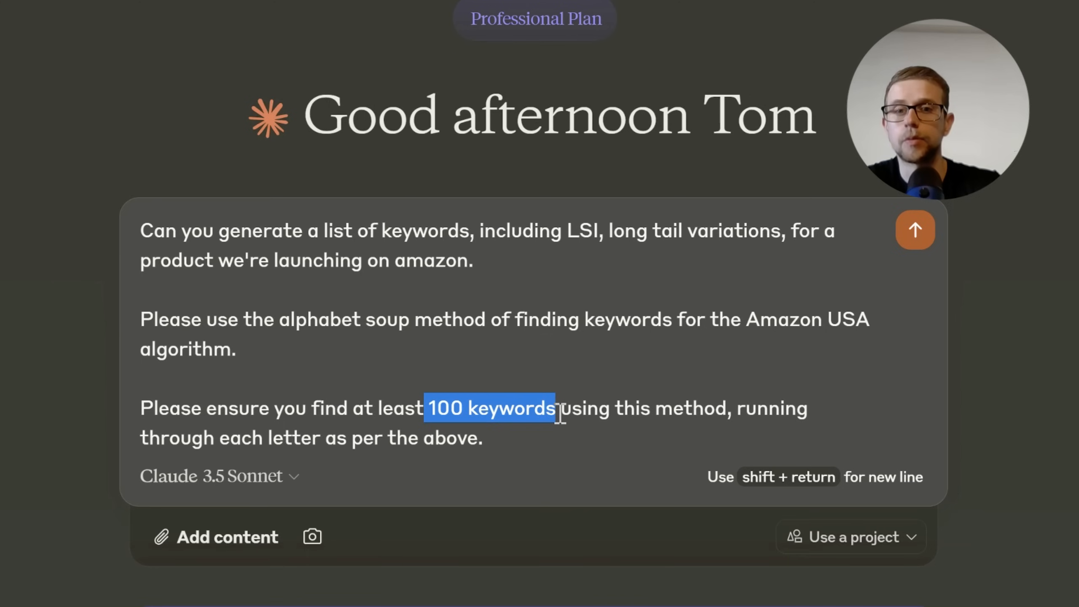
{"action": "left_click", "coordinate": [559, 411]}
{"action": "type", "text": ", "}
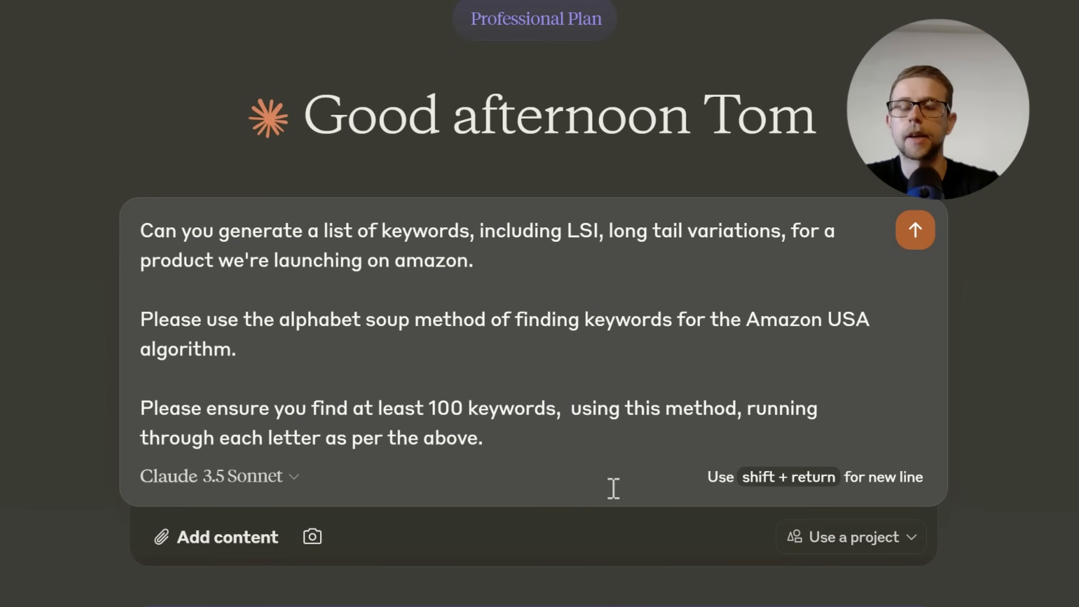
{"action": "type", "text": "including all long"}
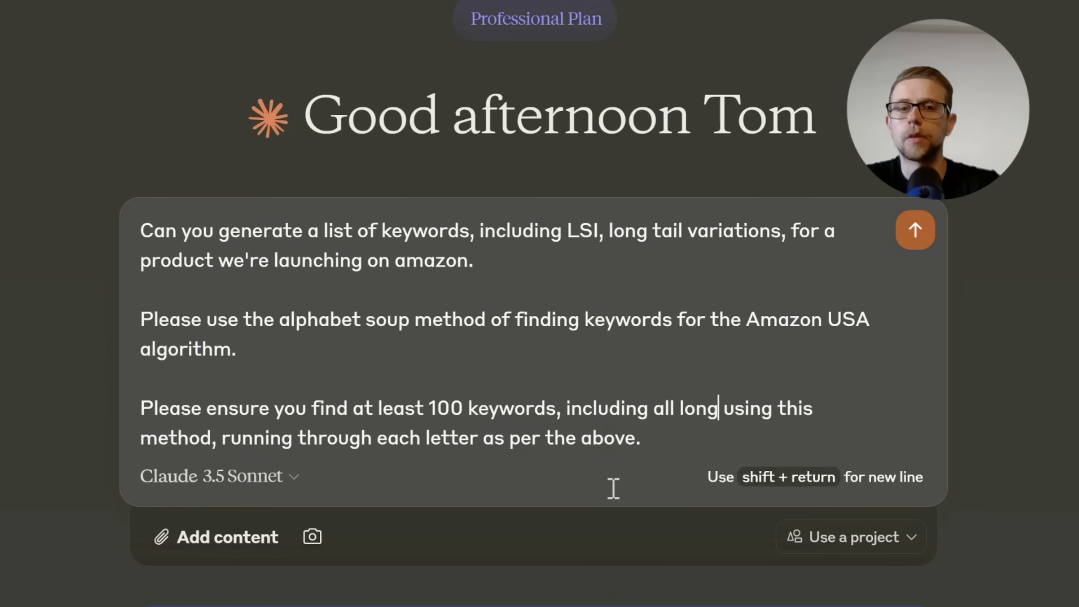
{"action": "type", "text": " tail keyword"}
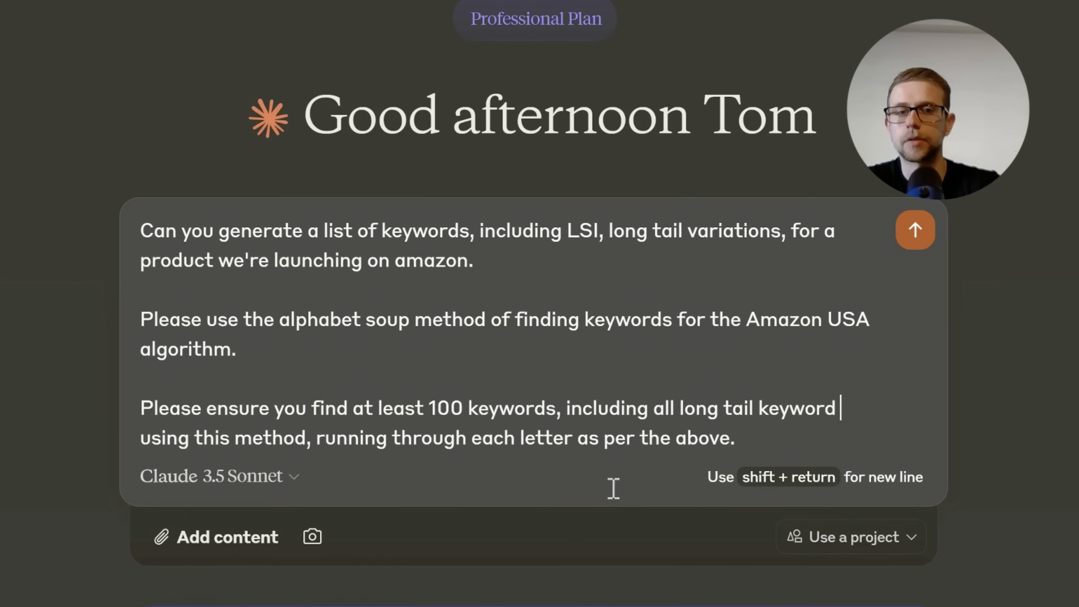
{"action": "type", "text": " variations,"}
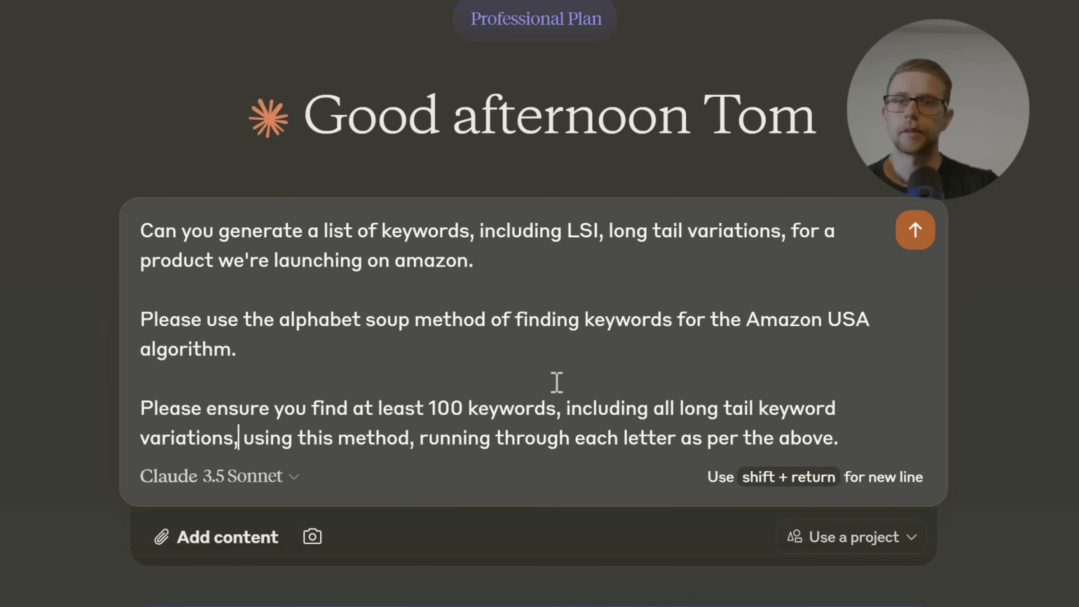
Step: Switch back to Amazon, rerun the recent search "plant climber", and scan the listing titles for alternative product wording
{"action": "key", "text": "alt+Tab"}
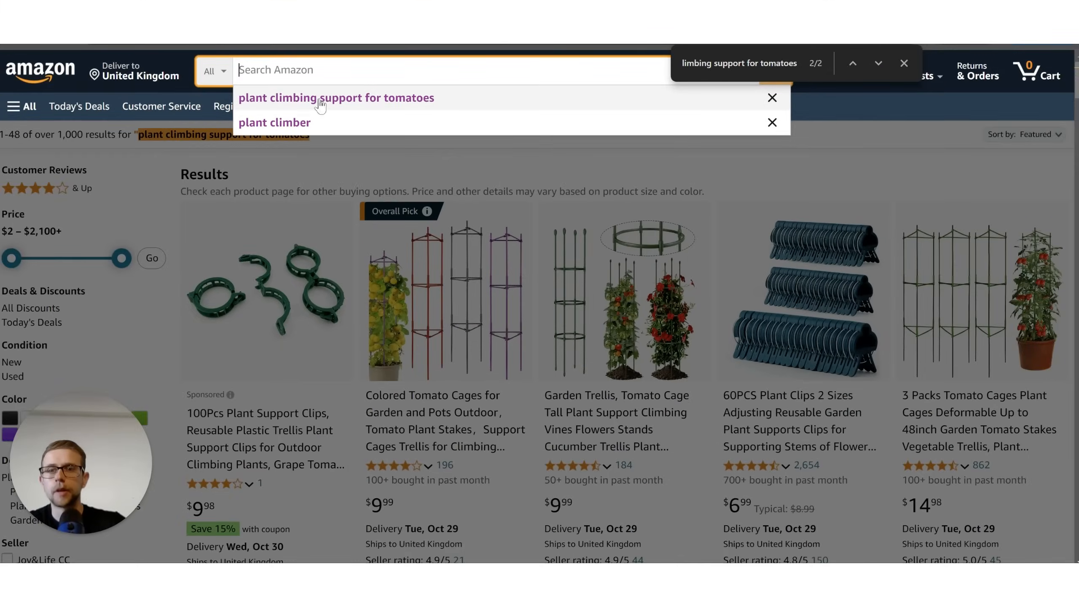
{"action": "left_click", "coordinate": [303, 122]}
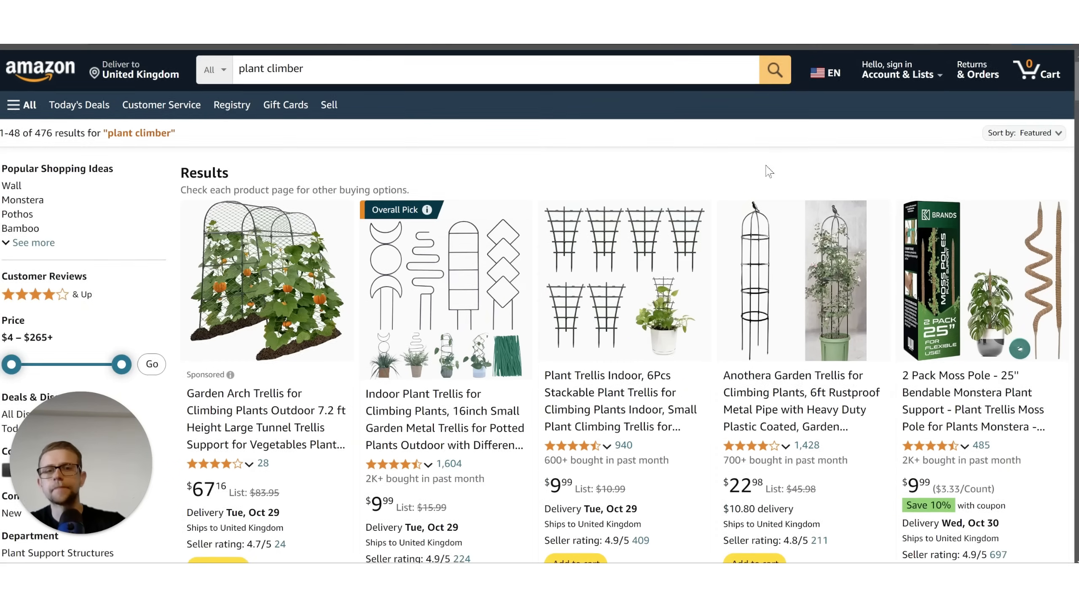
{"action": "scroll", "coordinate": [989, 287], "scroll_direction": "down", "scroll_amount": 2}
{"action": "scroll", "coordinate": [1010, 374], "scroll_direction": "down", "scroll_amount": 3}
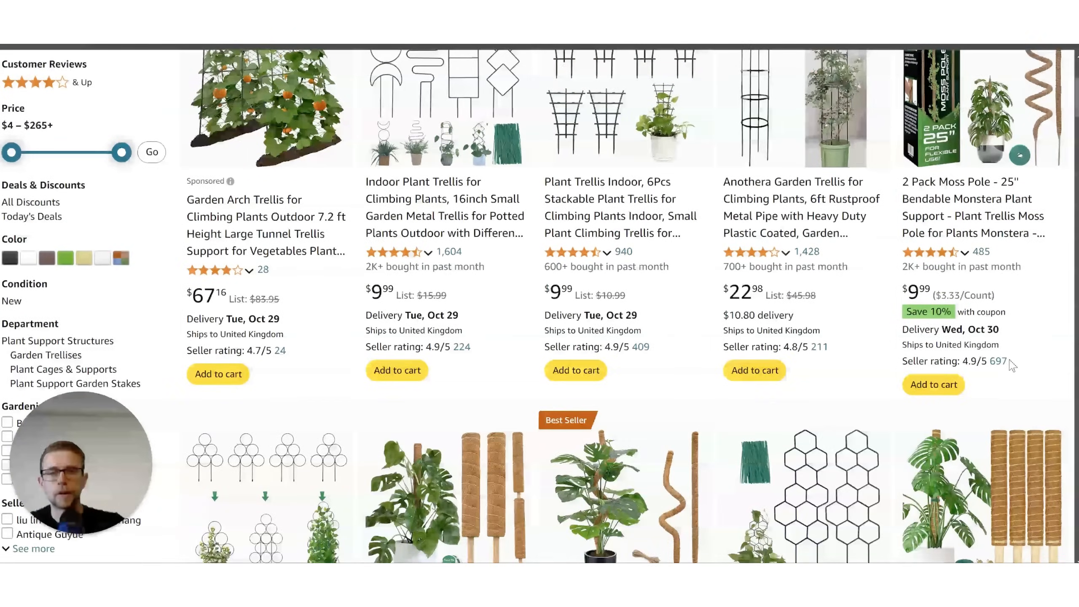
{"action": "scroll", "coordinate": [595, 161], "scroll_direction": "down", "scroll_amount": 2}
{"action": "scroll", "coordinate": [480, 121], "scroll_direction": "down", "scroll_amount": 5}
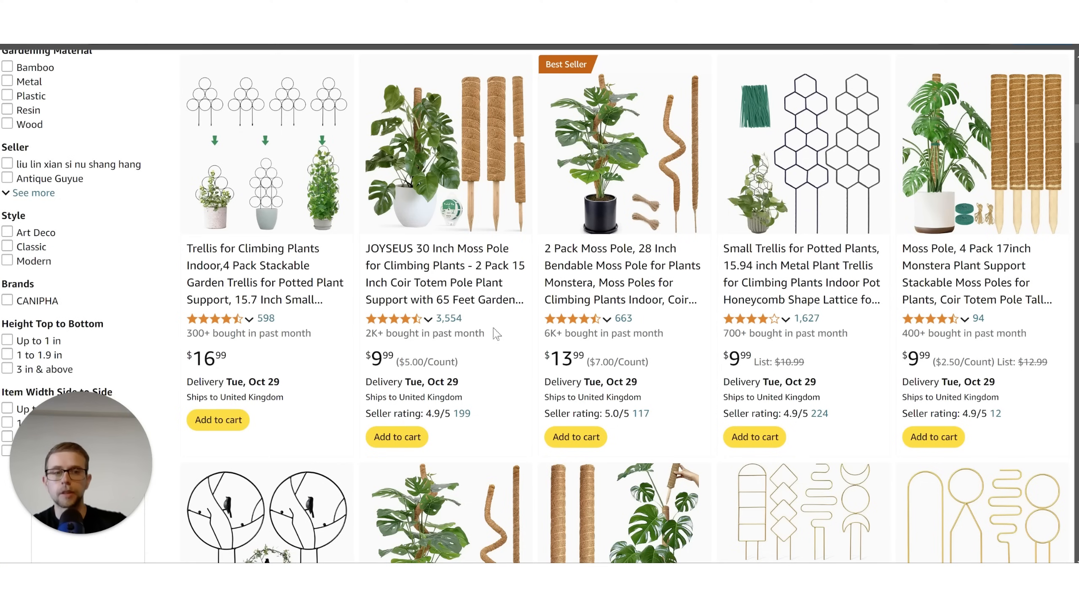
{"action": "scroll", "coordinate": [495, 329], "scroll_direction": "down", "scroll_amount": 8}
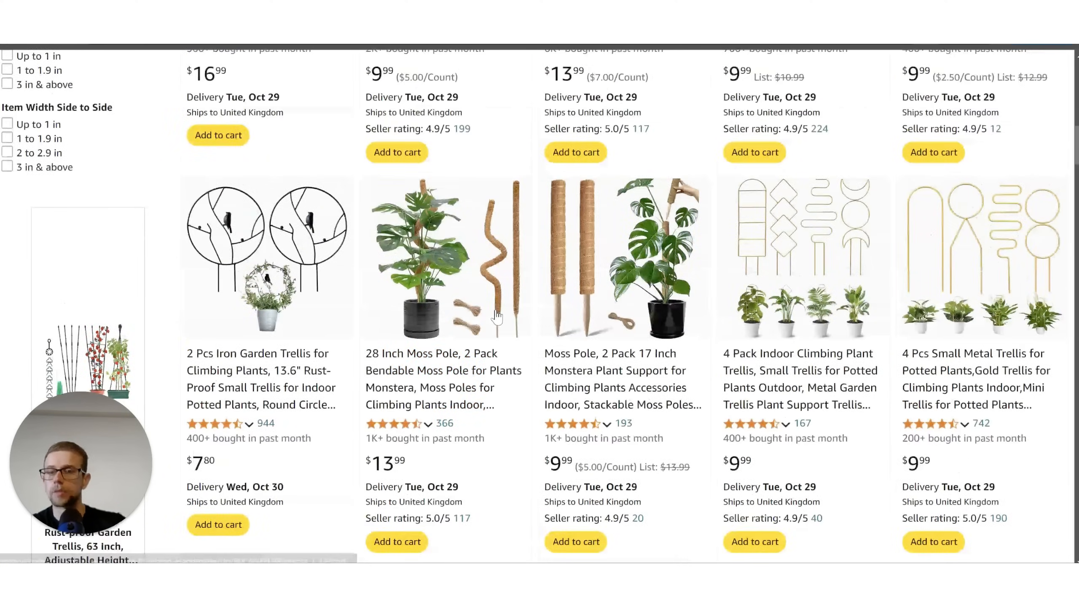
{"action": "scroll", "coordinate": [496, 301], "scroll_direction": "up", "scroll_amount": 2}
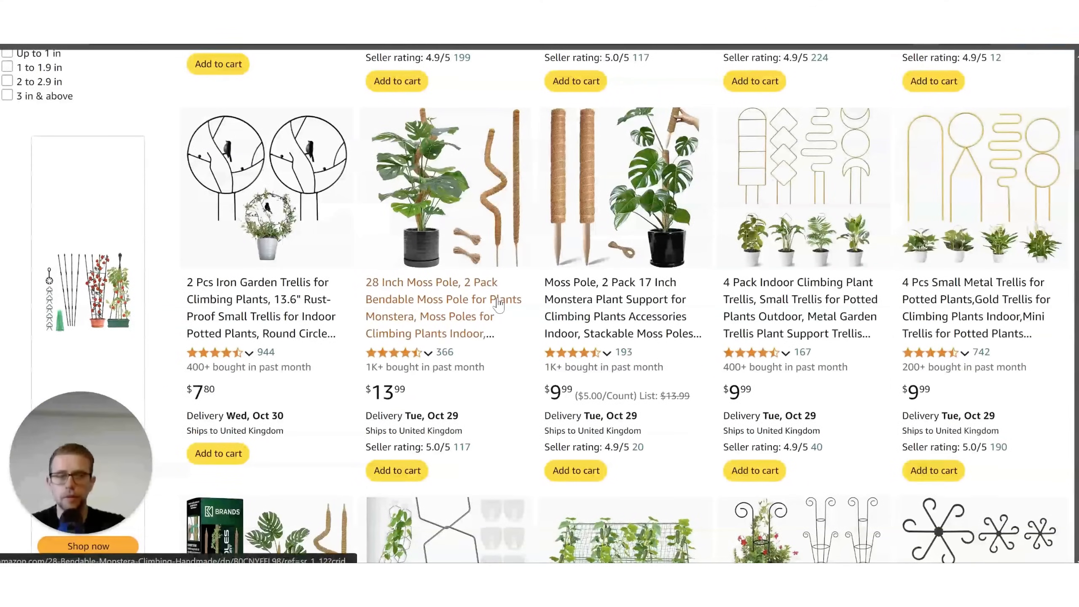
{"action": "scroll", "coordinate": [498, 303], "scroll_direction": "down", "scroll_amount": 4}
{"action": "scroll", "coordinate": [498, 331], "scroll_direction": "down", "scroll_amount": 4}
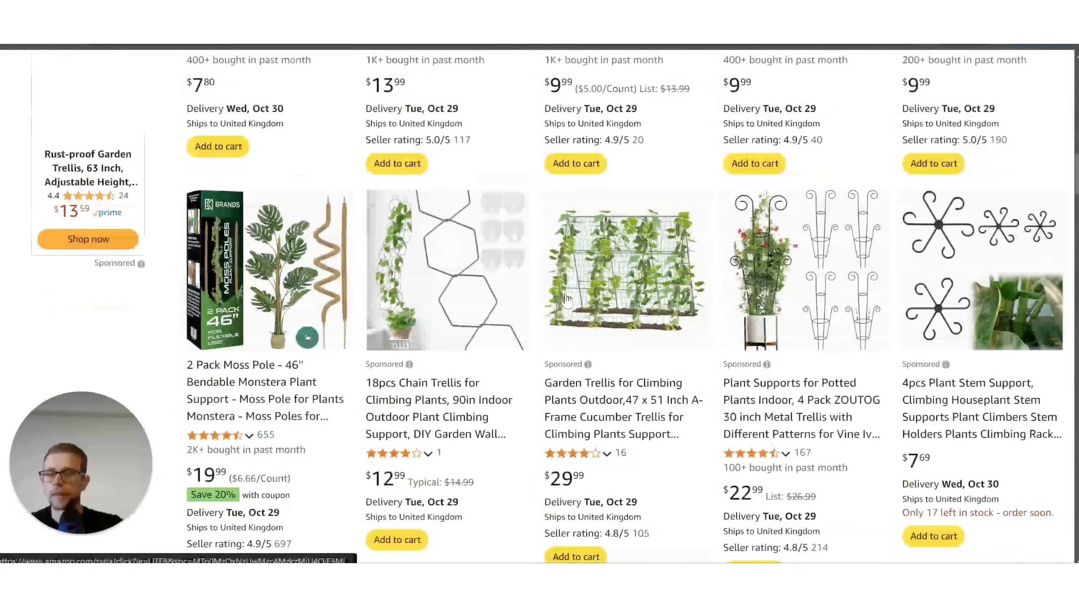
Step: Extend the Amazon query to "plant climber stem holder" and run the search
{"action": "scroll", "coordinate": [571, 309], "scroll_direction": "up", "scroll_amount": 15}
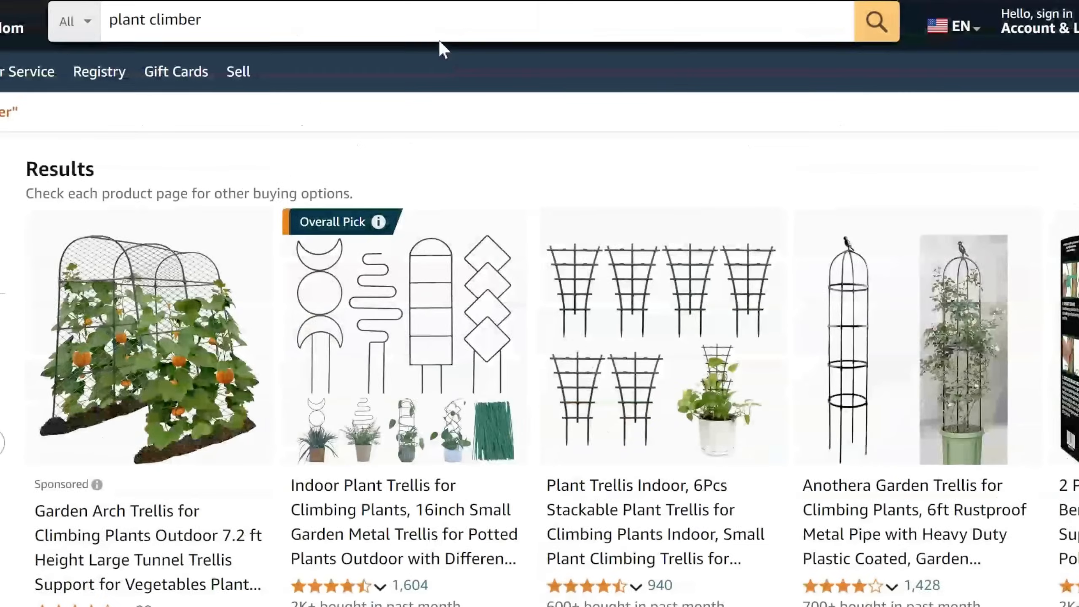
{"action": "left_click", "coordinate": [440, 16]}
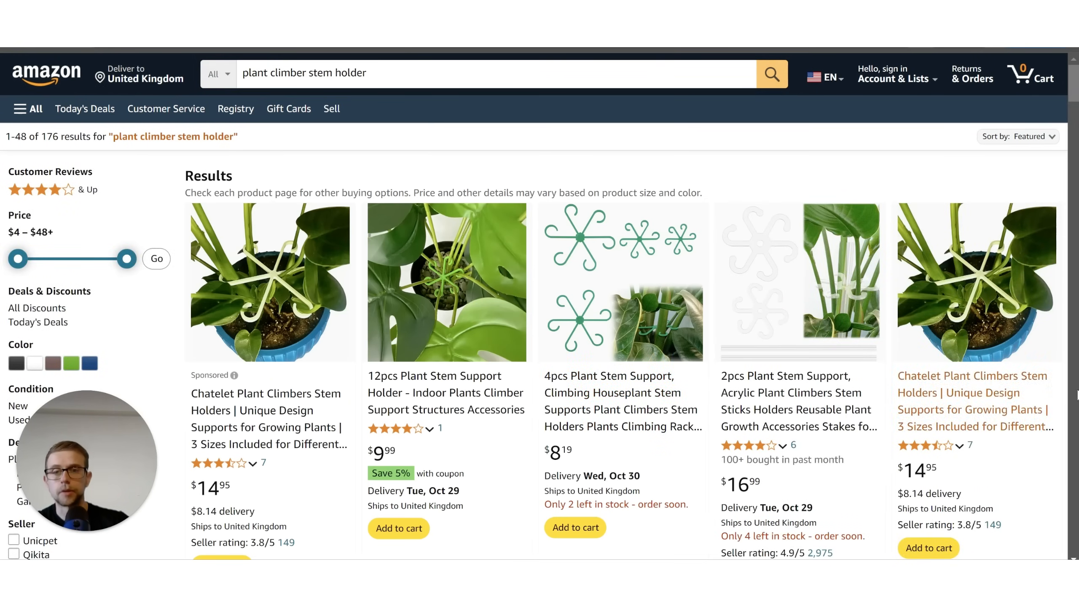
Step: Scan the "plant climber stem holder" results, comparing the listing titles and review counts with the search phrase
{"action": "left_click", "coordinate": [278, 68]}
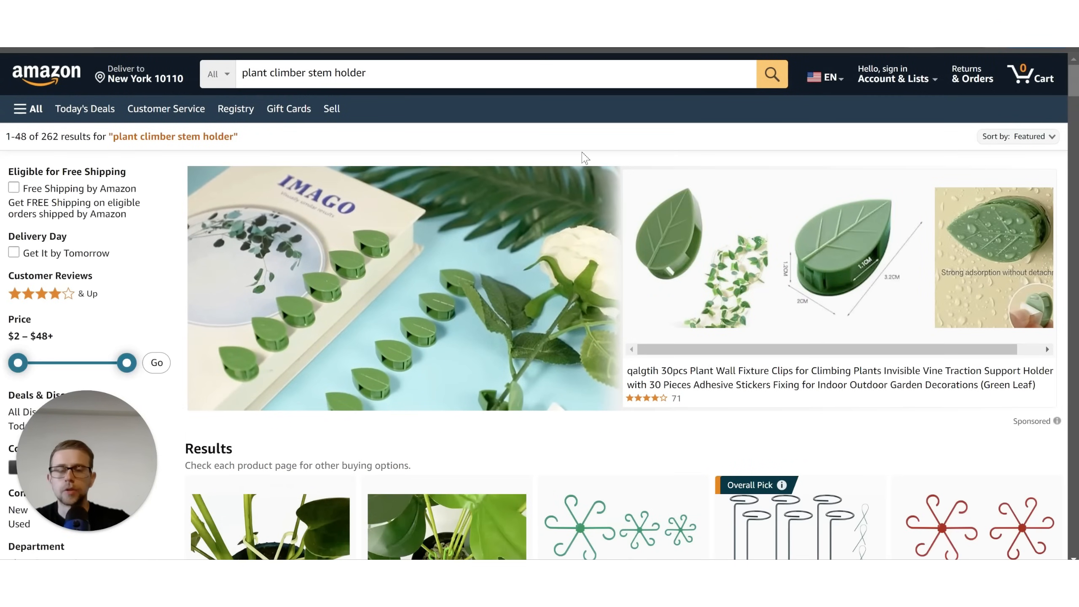
{"action": "scroll", "coordinate": [588, 174], "scroll_direction": "down", "scroll_amount": 5}
{"action": "scroll", "coordinate": [588, 174], "scroll_direction": "down", "scroll_amount": 5}
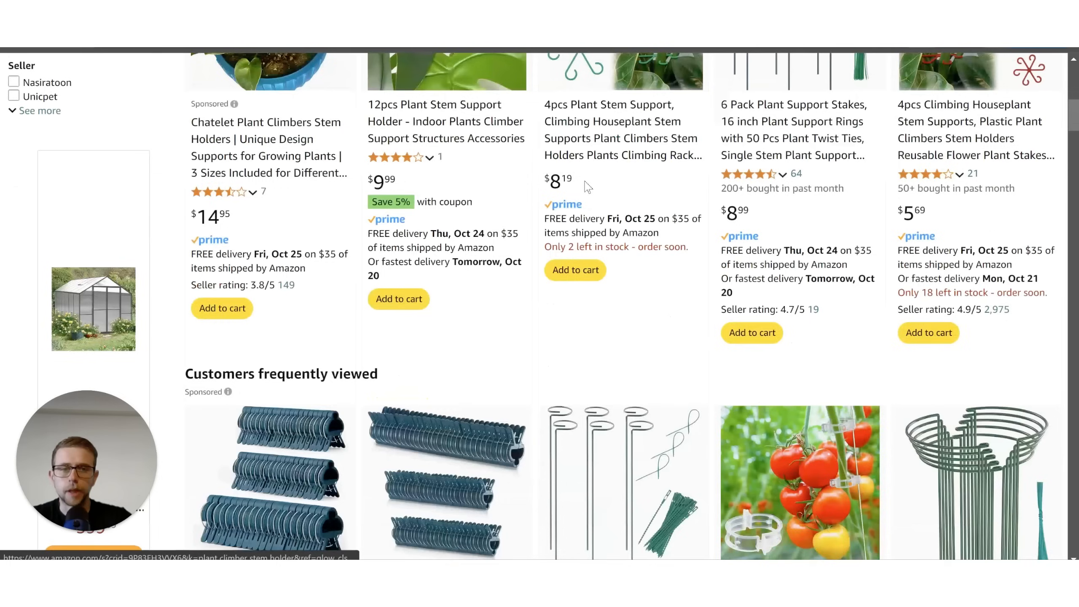
{"action": "scroll", "coordinate": [588, 174], "scroll_direction": "up", "scroll_amount": 6}
{"action": "scroll", "coordinate": [635, 292], "scroll_direction": "down", "scroll_amount": 3}
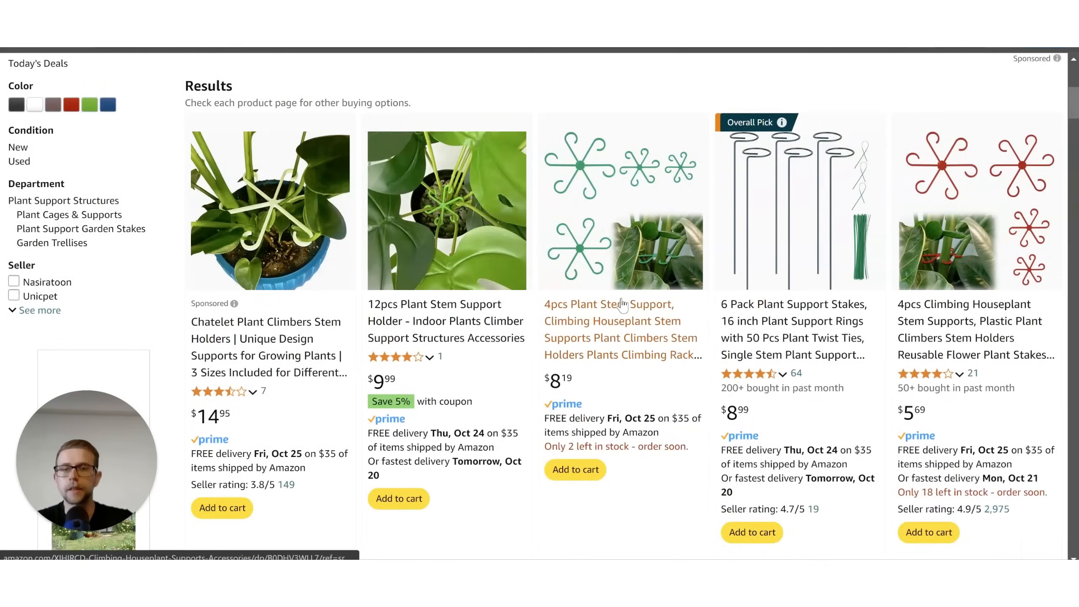
{"action": "scroll", "coordinate": [388, 320], "scroll_direction": "up", "scroll_amount": 2}
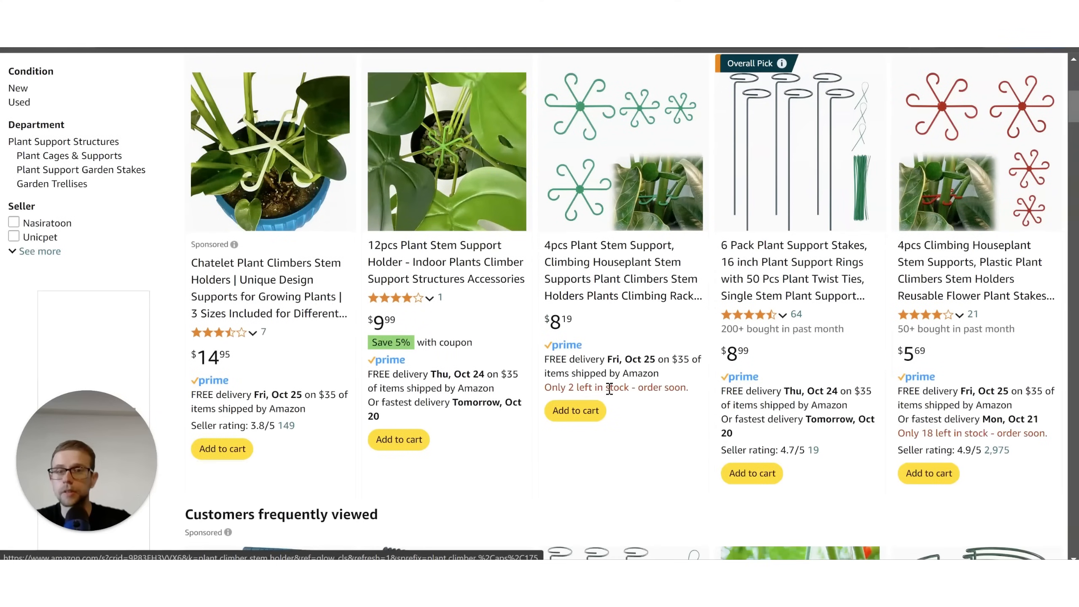
Step: Find "plant climber stem holder" within the results page and check the listings for titles using the exact phrase
{"action": "key", "text": "ctrl+f"}
{"action": "scroll", "coordinate": [608, 389], "scroll_direction": "down", "scroll_amount": 15}
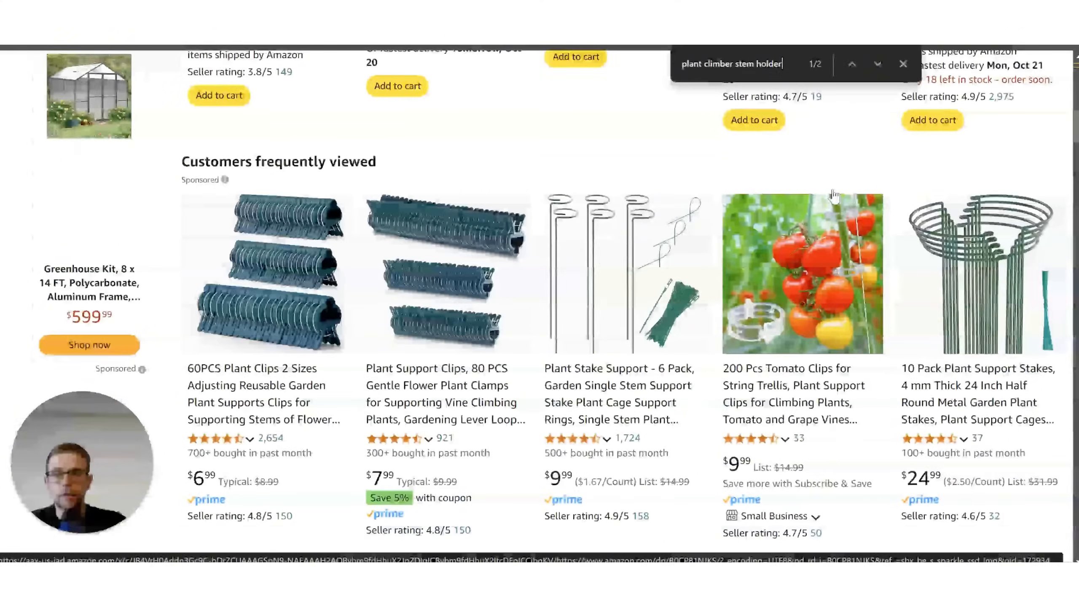
{"action": "scroll", "coordinate": [826, 199], "scroll_direction": "down", "scroll_amount": 3}
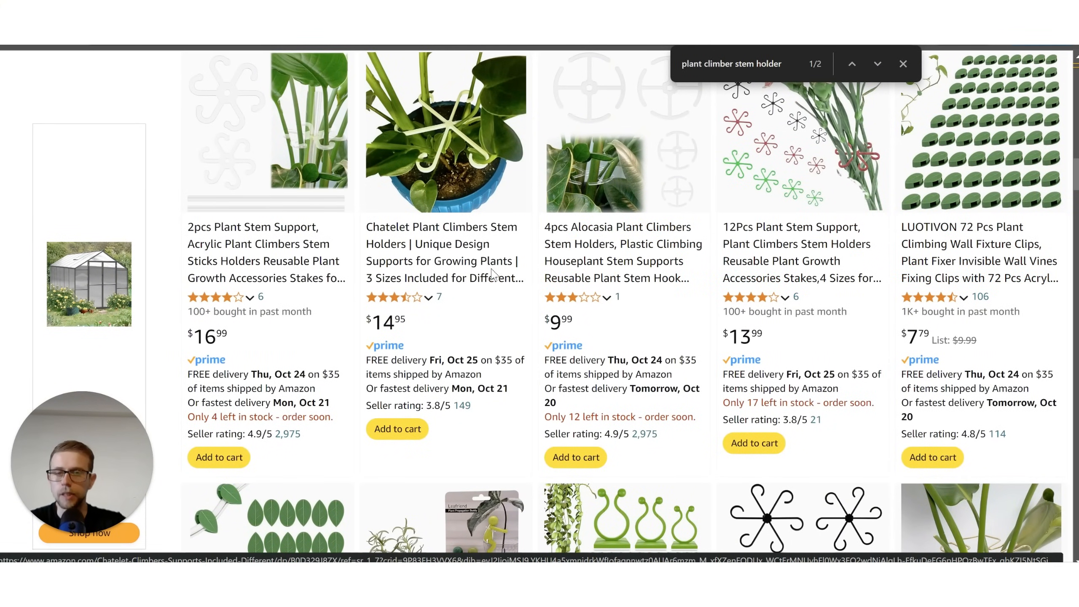
{"action": "scroll", "coordinate": [470, 236], "scroll_direction": "up", "scroll_amount": 4}
{"action": "scroll", "coordinate": [471, 236], "scroll_direction": "up", "scroll_amount": 15}
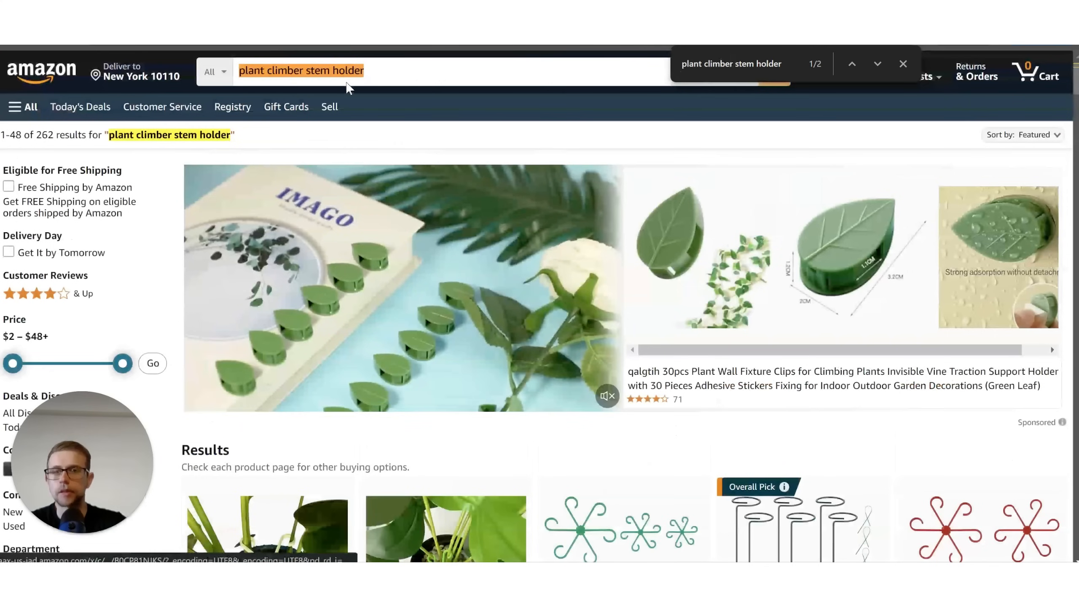
{"action": "left_click", "coordinate": [346, 71]}
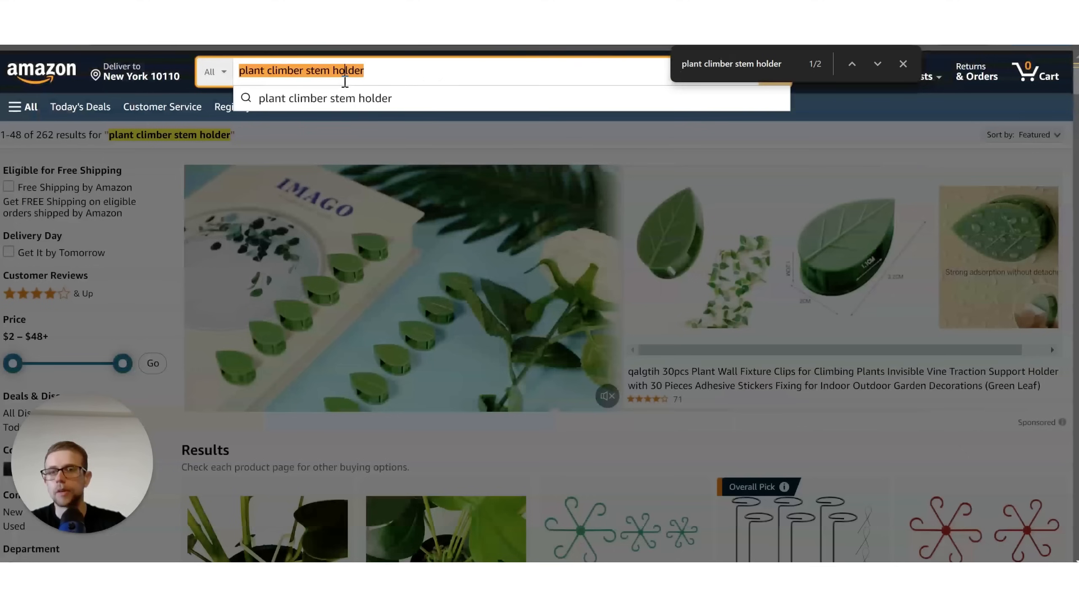
{"action": "left_click", "coordinate": [559, 125]}
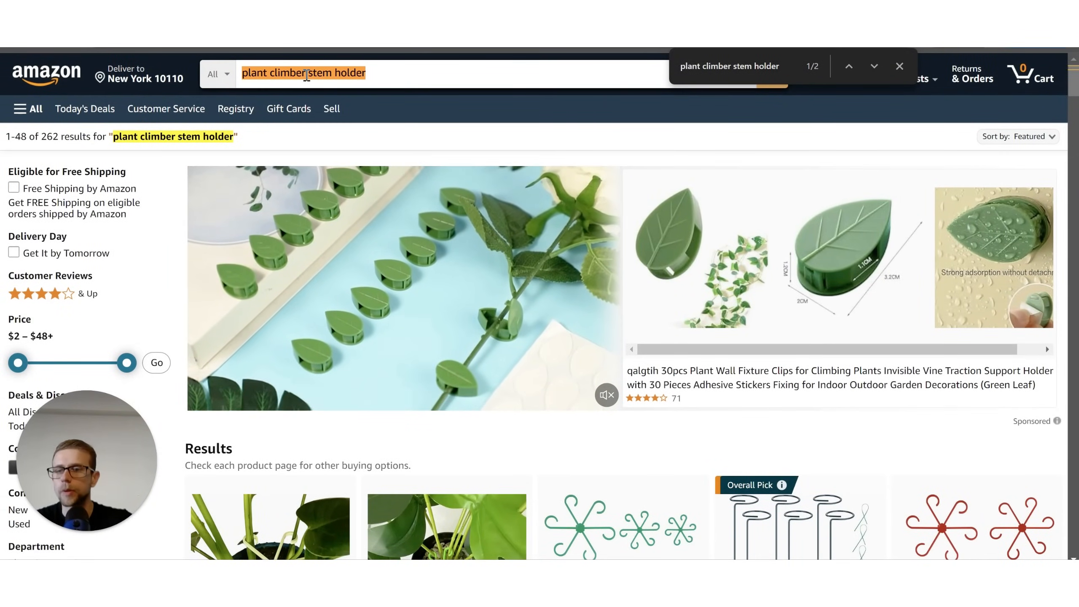
Step: Shorten the Amazon query to "plant climber", run the search, and bring up its related search suggestions
{"action": "left_click_drag", "start_coordinate": [305, 75], "coordinate": [405, 71]}
{"action": "key", "text": "BackSpace"}
{"action": "key", "text": "Return"}
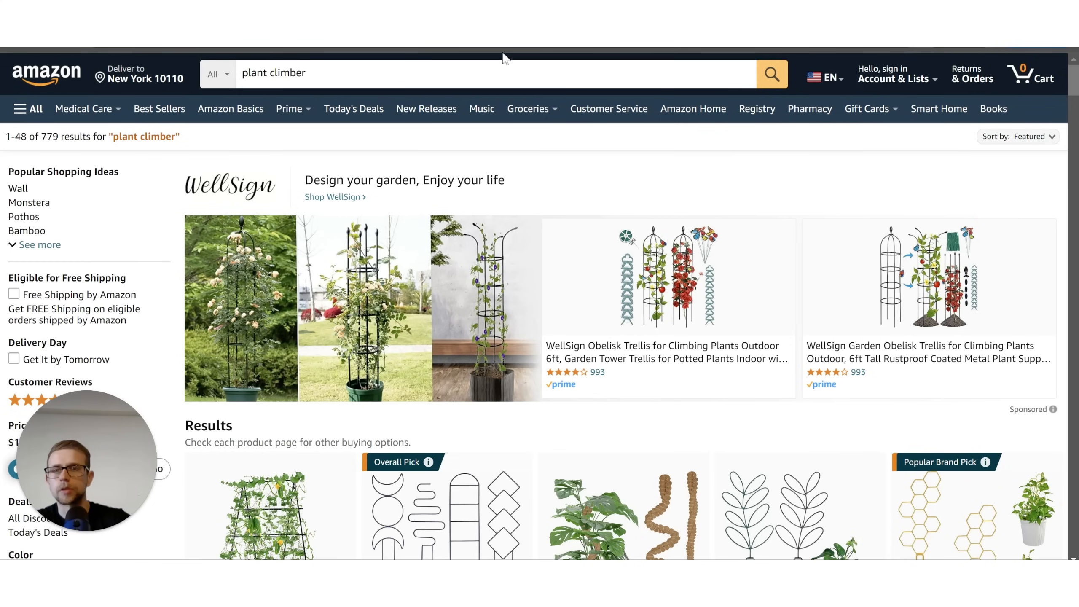
{"action": "left_click", "coordinate": [356, 73]}
{"action": "left_click", "coordinate": [203, 54]}
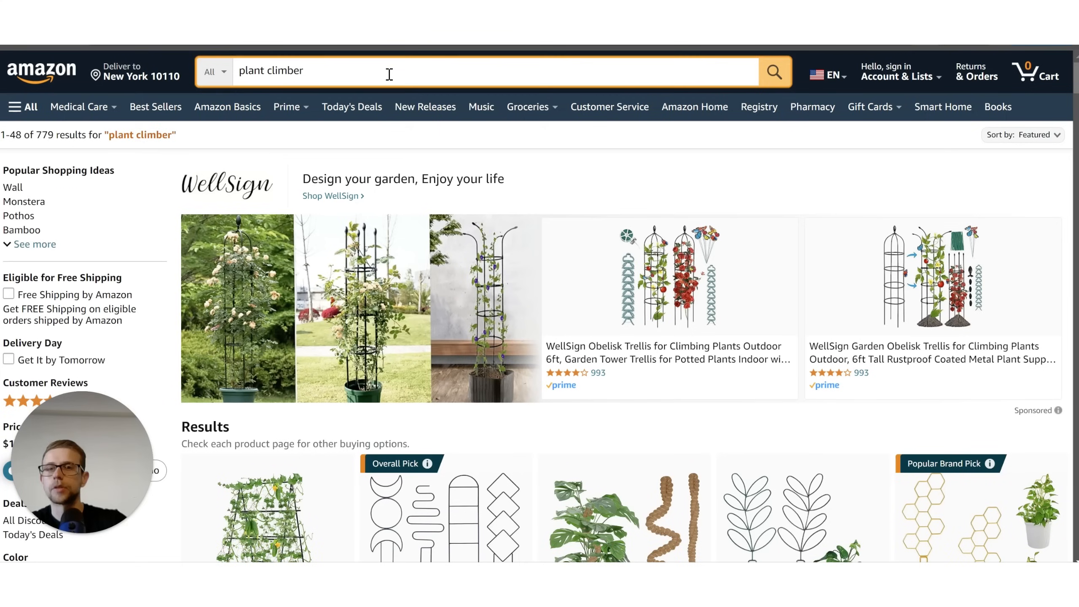
{"action": "left_click", "coordinate": [392, 71]}
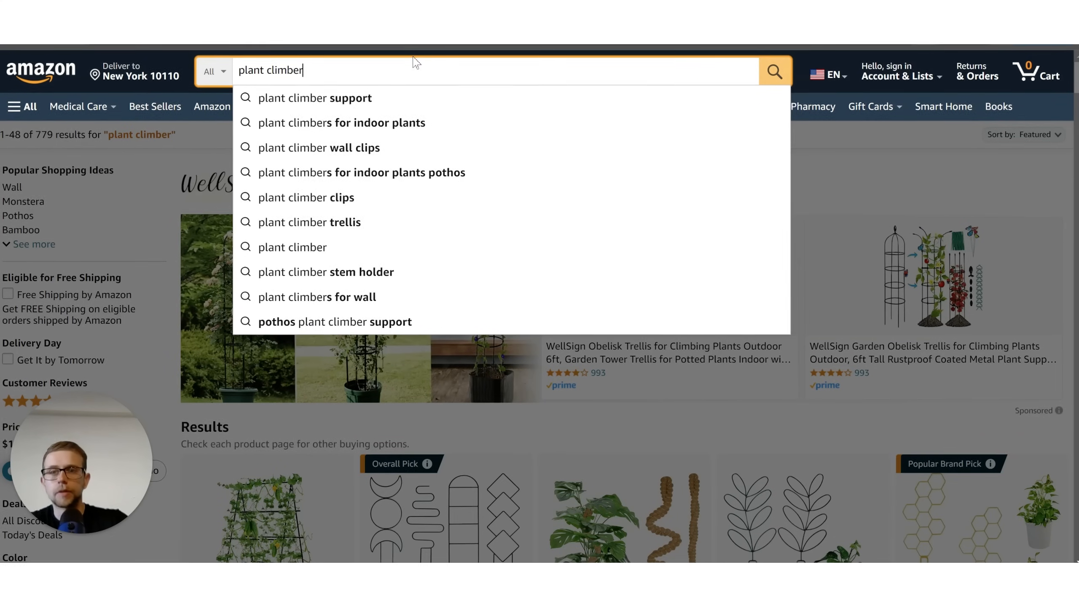
{"action": "triple_click", "coordinate": [280, 64]}
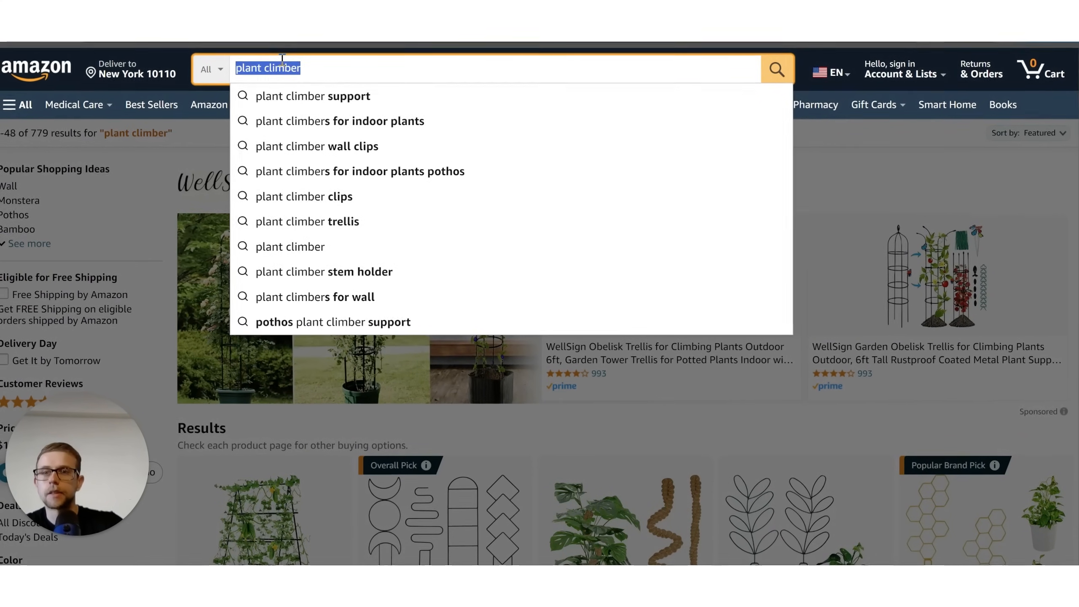
{"action": "left_click", "coordinate": [356, 66]}
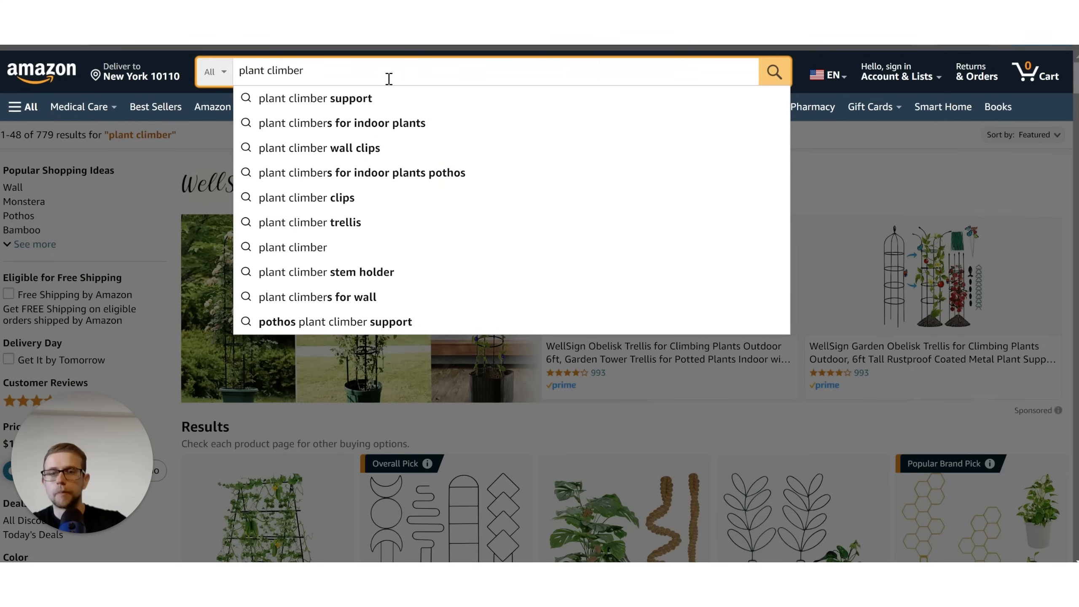
Step: Search for the suggestion "plant climbers for wall" and examine the titles, reviews and sales of the competing listings
{"action": "left_click", "coordinate": [339, 297]}
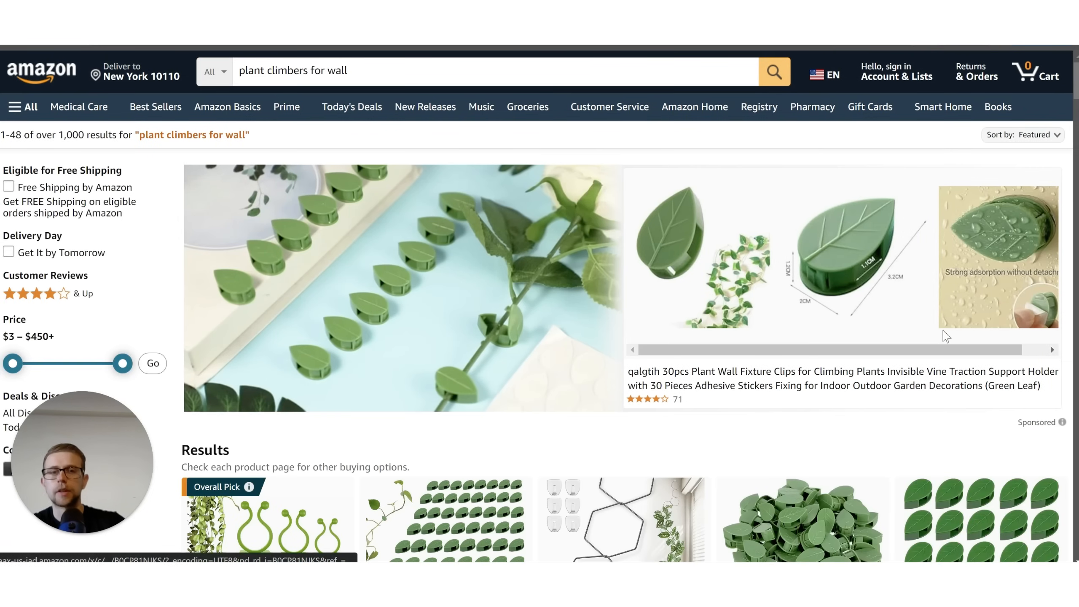
{"action": "scroll", "coordinate": [868, 420], "scroll_direction": "down", "scroll_amount": 4}
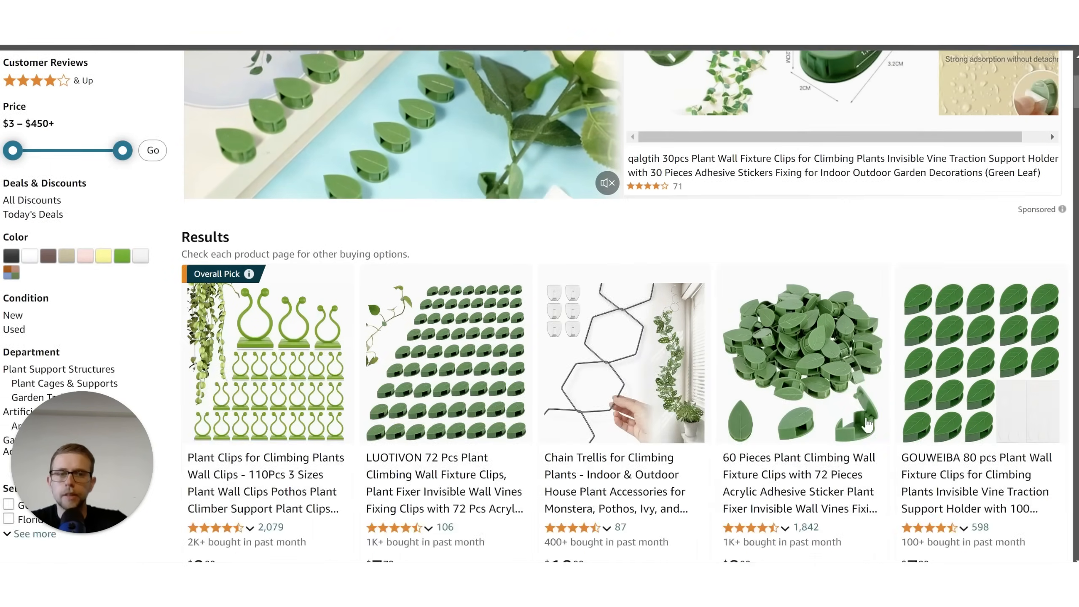
{"action": "scroll", "coordinate": [867, 424], "scroll_direction": "down", "scroll_amount": 2}
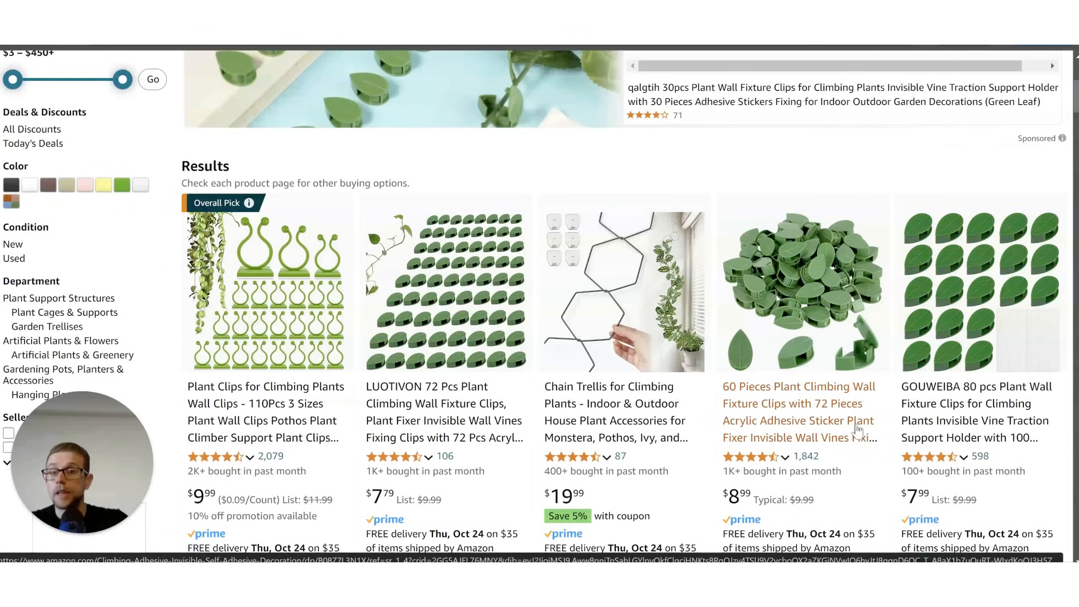
{"action": "scroll", "coordinate": [883, 361], "scroll_direction": "down", "scroll_amount": 2}
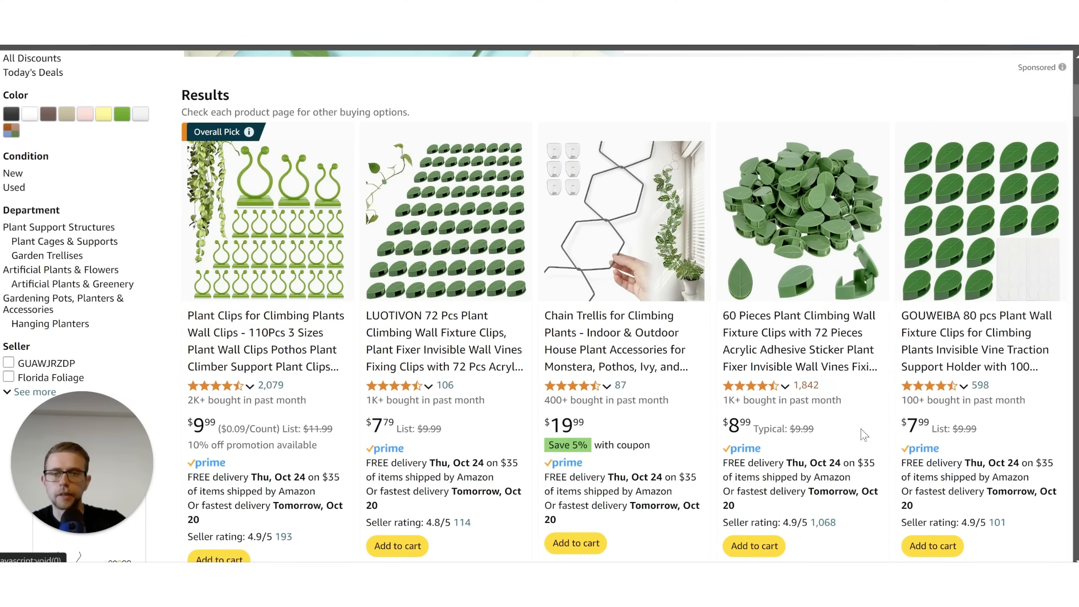
{"action": "scroll", "coordinate": [654, 373], "scroll_direction": "up", "scroll_amount": 5}
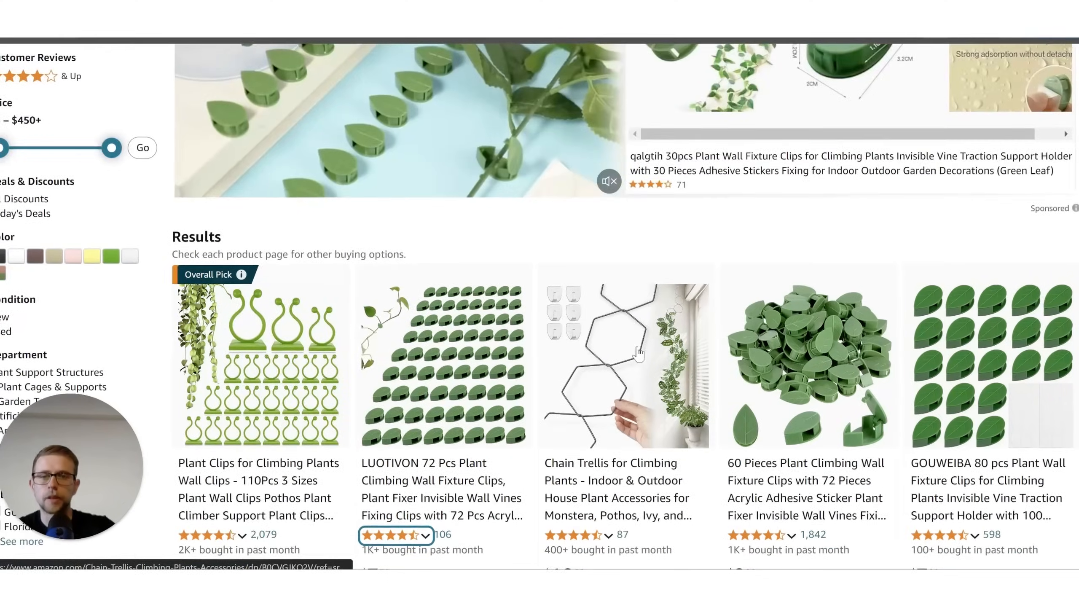
{"action": "scroll", "coordinate": [637, 329], "scroll_direction": "down", "scroll_amount": 10}
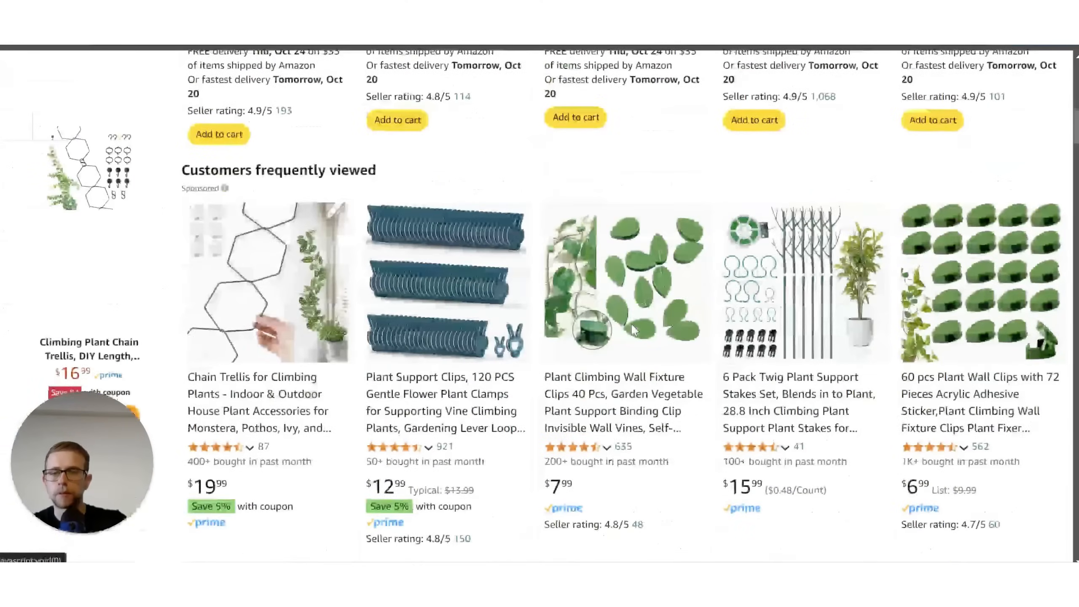
{"action": "scroll", "coordinate": [632, 330], "scroll_direction": "down", "scroll_amount": 3}
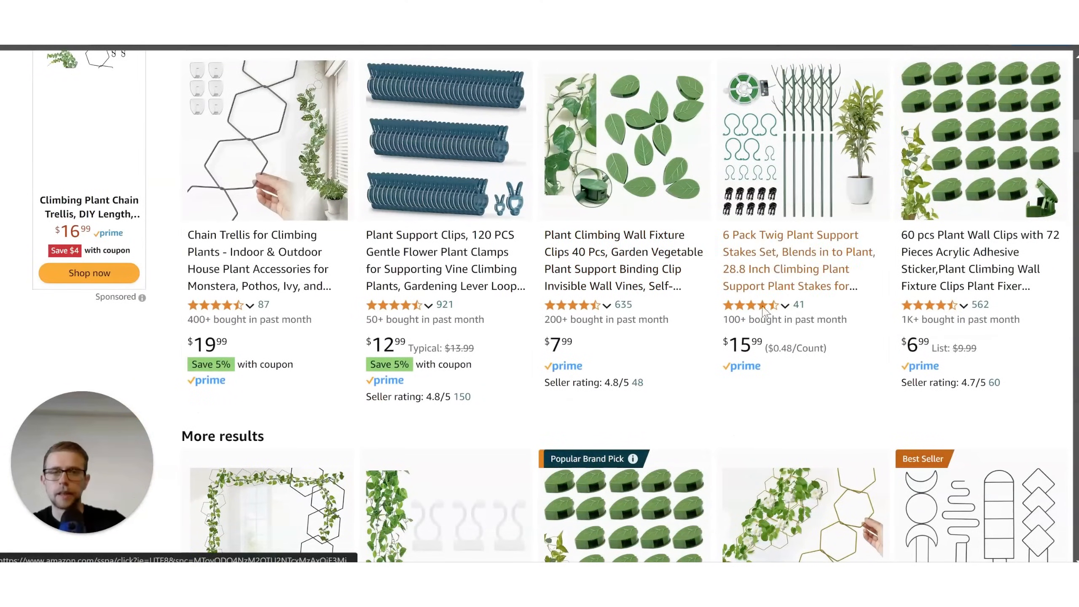
{"action": "scroll", "coordinate": [761, 324], "scroll_direction": "up", "scroll_amount": 15}
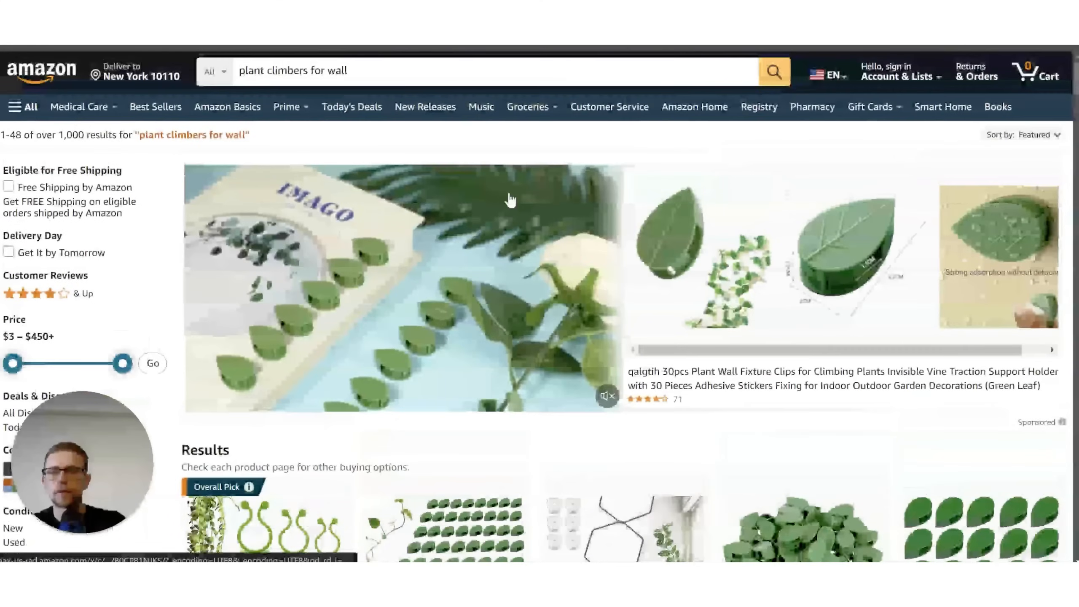
Step: Search for the suggestion "plant wall climbers for indoor plants clear" and check how closely the listing titles match it
{"action": "left_click", "coordinate": [418, 70]}
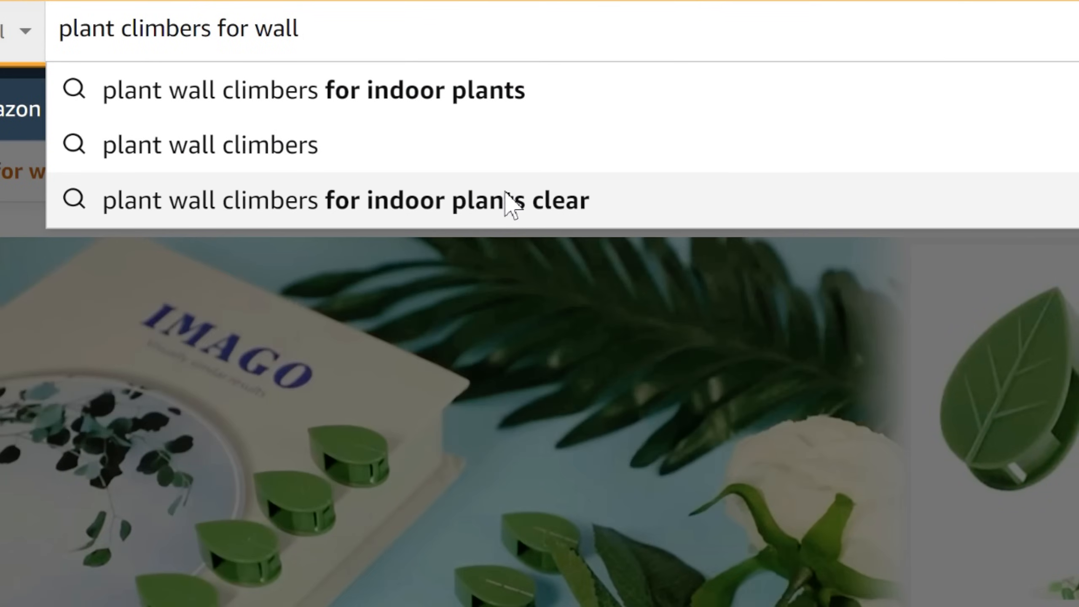
{"action": "left_click", "coordinate": [510, 203]}
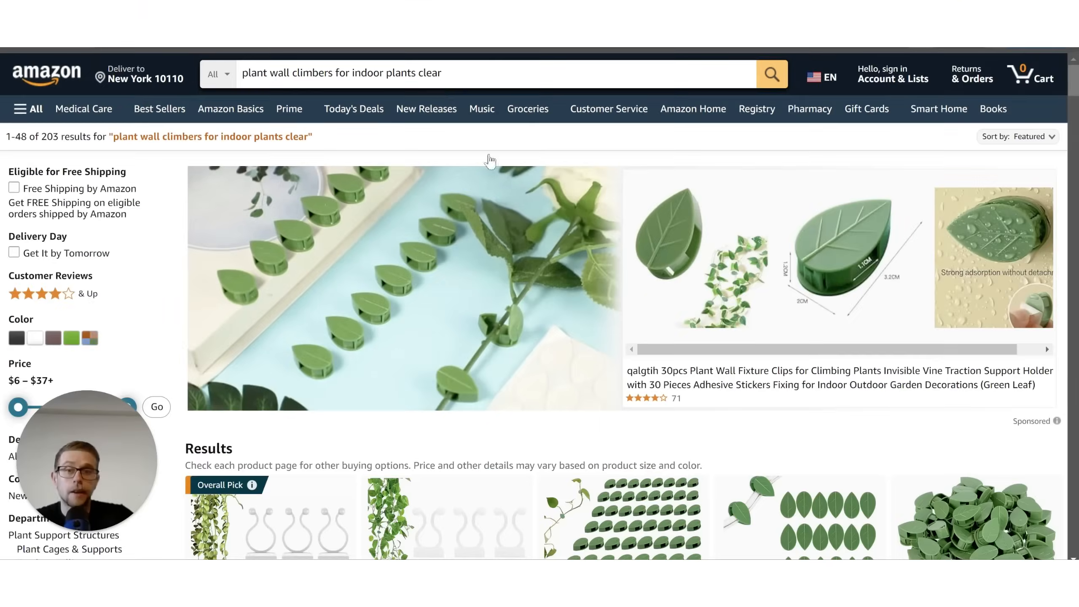
{"action": "scroll", "coordinate": [516, 207], "scroll_direction": "down", "scroll_amount": 5}
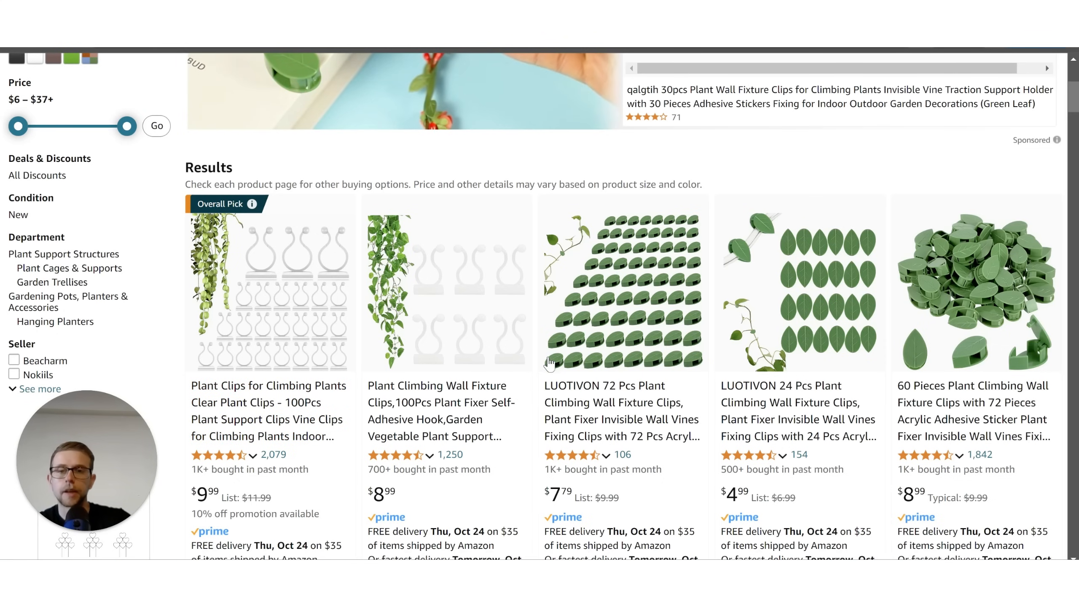
{"action": "scroll", "coordinate": [549, 363], "scroll_direction": "down", "scroll_amount": 2}
{"action": "scroll", "coordinate": [542, 379], "scroll_direction": "down", "scroll_amount": 10}
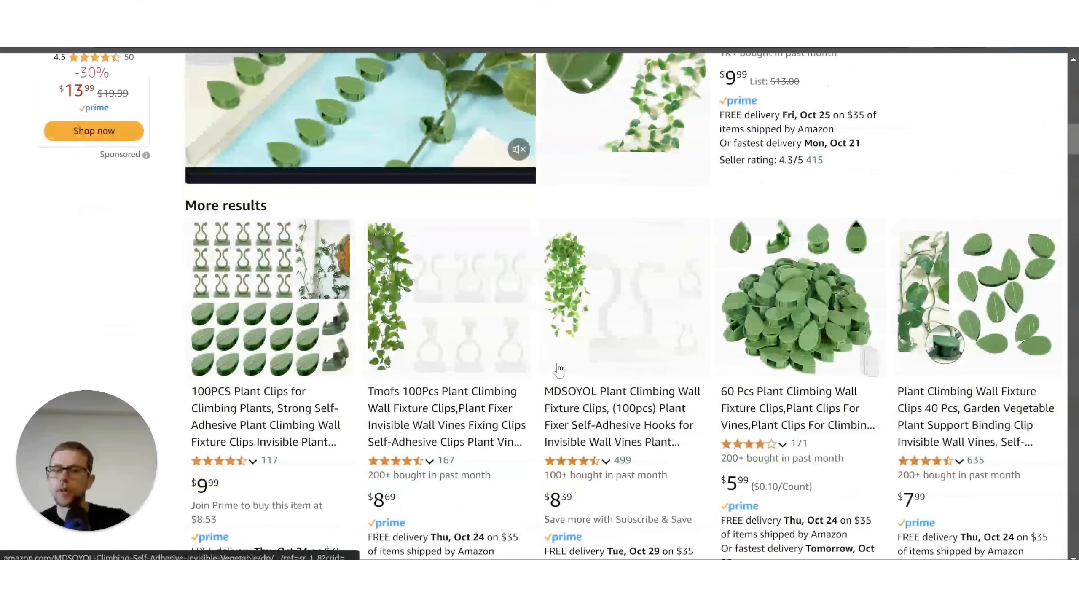
{"action": "scroll", "coordinate": [554, 378], "scroll_direction": "up", "scroll_amount": 15}
{"action": "scroll", "coordinate": [477, 176], "scroll_direction": "down", "scroll_amount": 2}
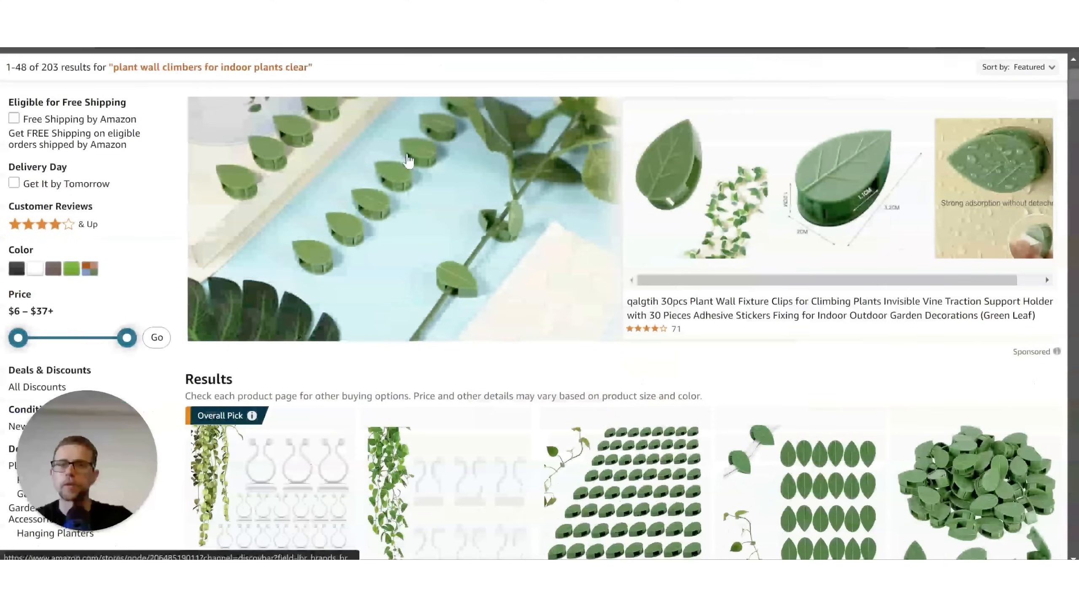
{"action": "scroll", "coordinate": [477, 176], "scroll_direction": "up", "scroll_amount": 2}
Step: Switch back to Claude and insert the paragraph "The product is: Plant Climber" after the prompt's first paragraph
{"action": "key", "text": "alt+Tab"}
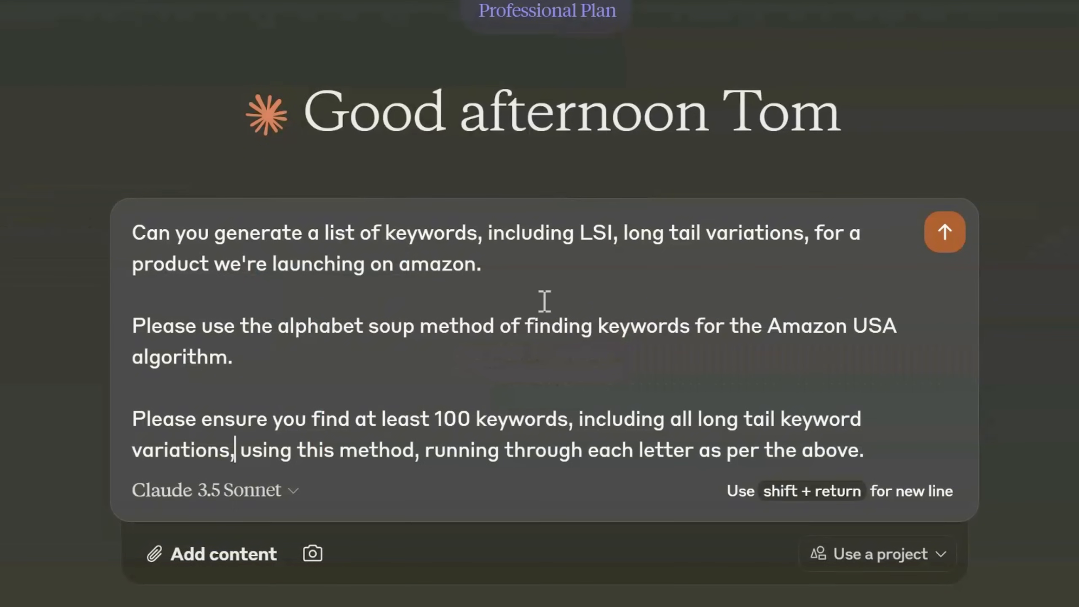
{"action": "left_click", "coordinate": [527, 346]}
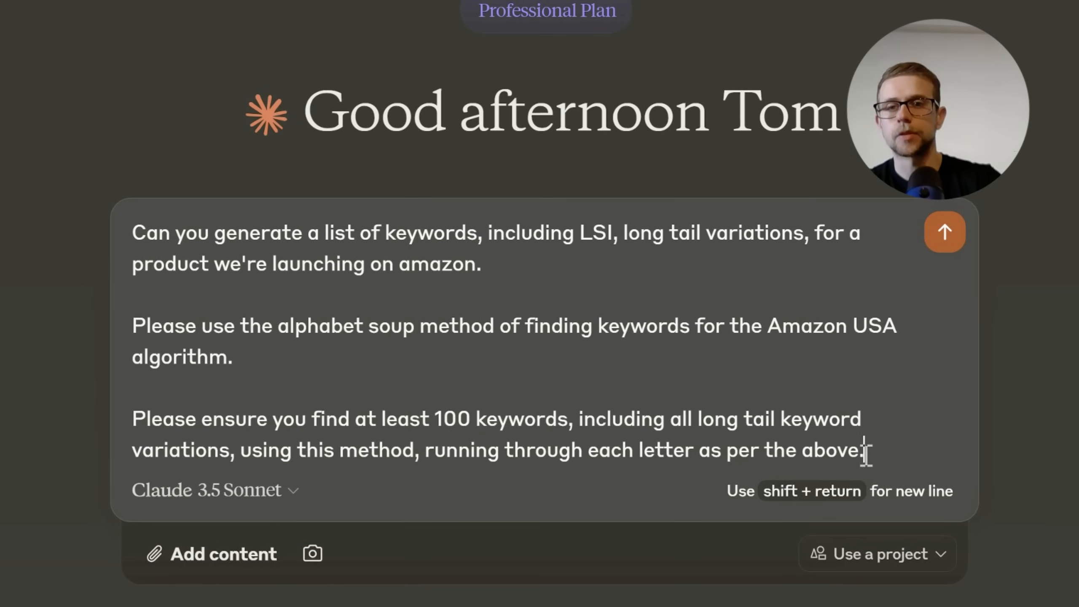
{"action": "key", "text": "shift+Return"}
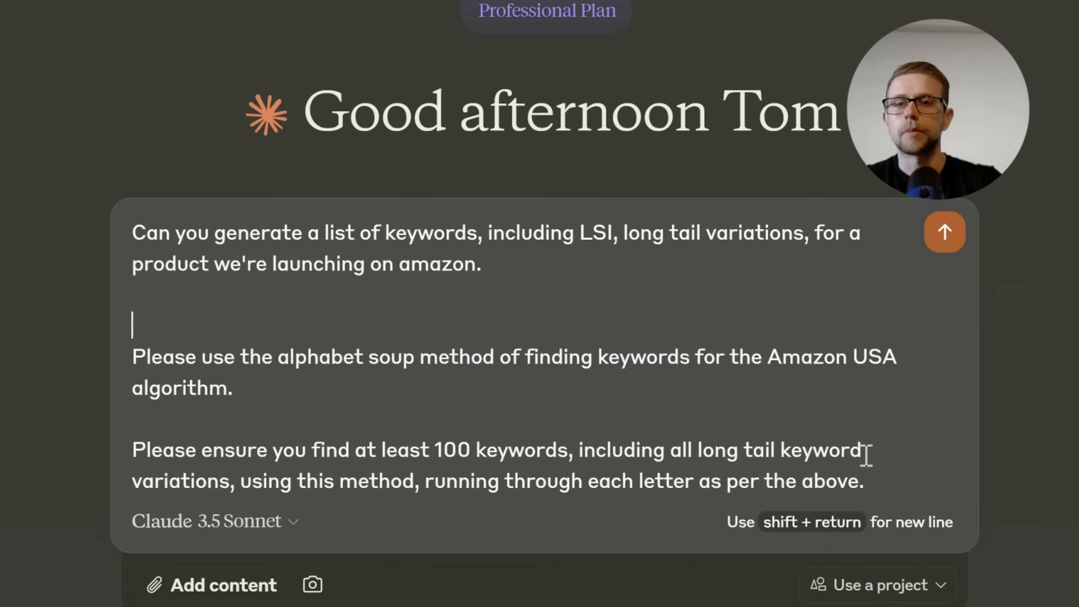
{"action": "key", "text": "shift+Return"}
{"action": "key", "text": "Up"}
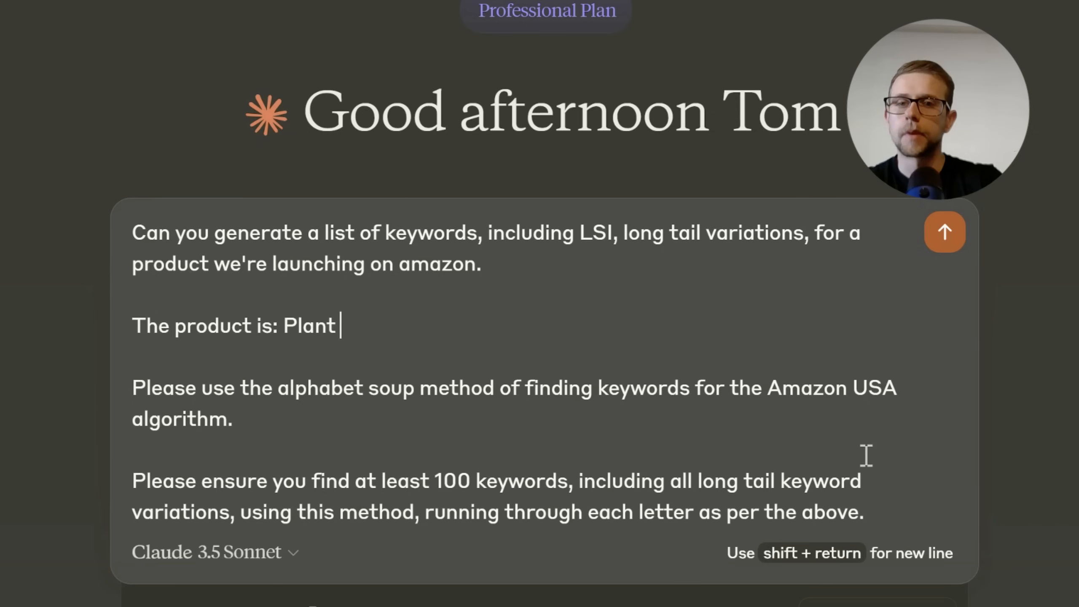
Step: Copy the complete keyword prompt from Claude into a new ChatGPT chat and submit it
{"action": "key", "text": "ctrl+a"}
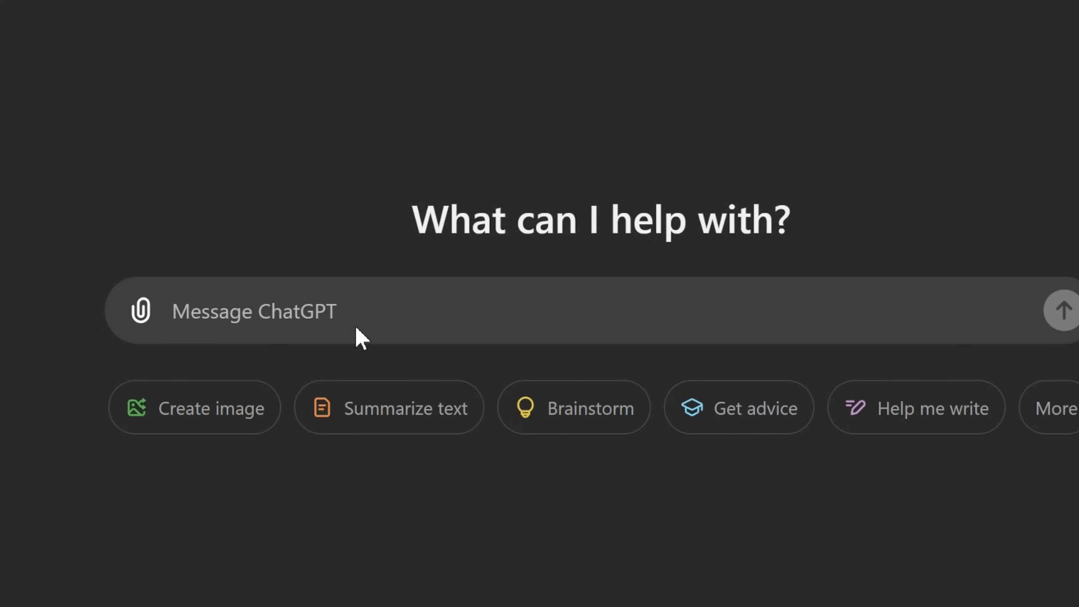
{"action": "type", "text": "Can you generate a list of keywords, including LSI, long tail variations, for a product we're launching on amazon.  The product is: Plant Climber  Please use the alphabet soup method of finding keywords for the Amazon USA algorithm.  Please ensure you find at least 100 keywords, including all long tail keyword variations, using this method, running through each letter as per the above."}
{"action": "key", "text": "Return"}
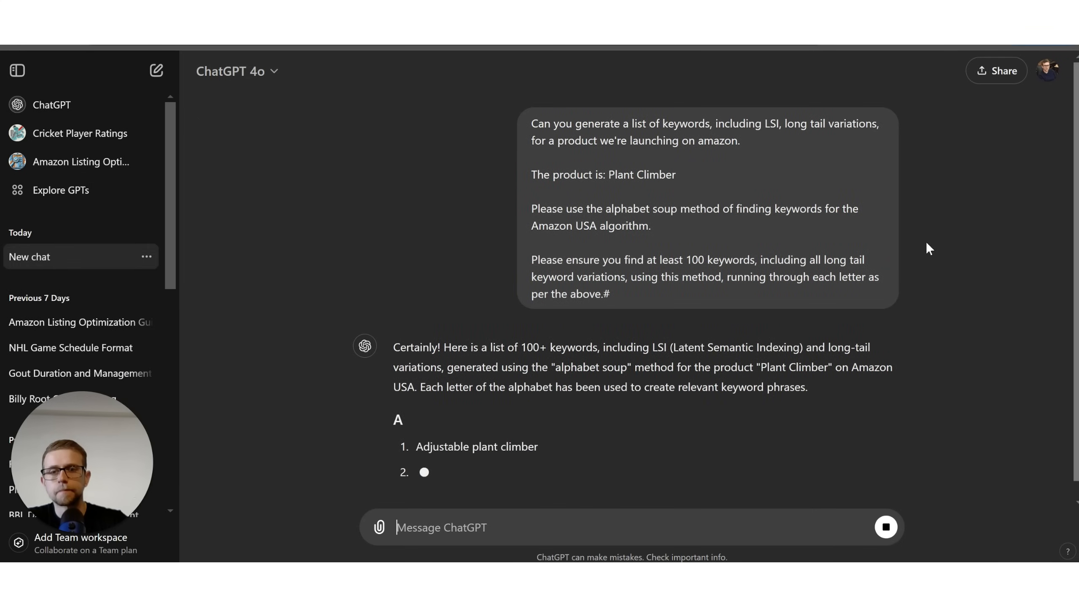
Step: Review the generated plant climber keywords listed under each letter of the alphabet
{"action": "scroll", "coordinate": [905, 255], "scroll_direction": "down", "scroll_amount": 2}
{"action": "scroll", "coordinate": [692, 190], "scroll_direction": "up", "scroll_amount": 1}
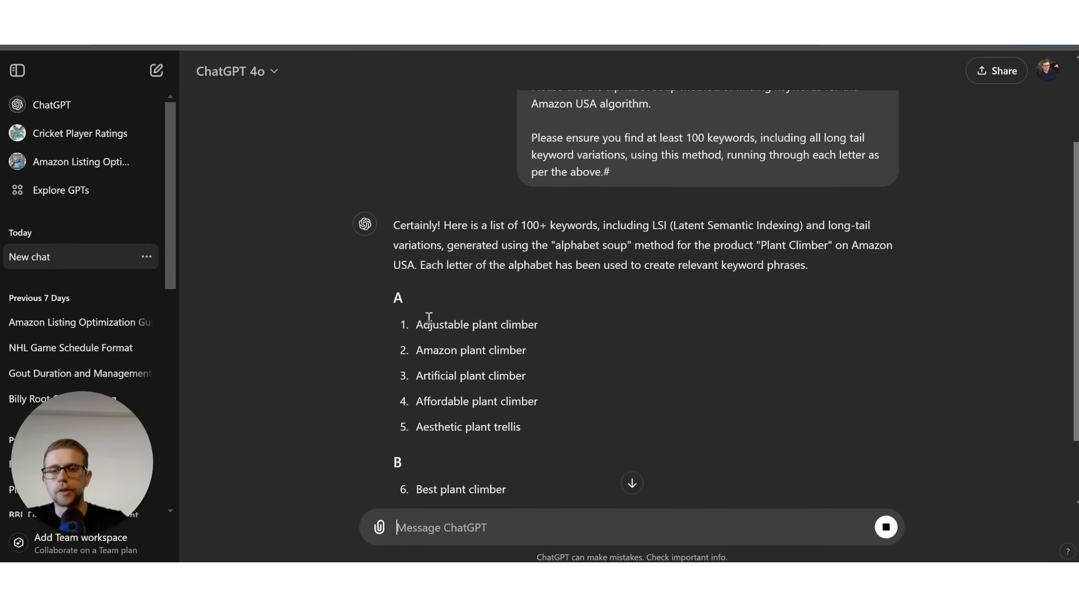
{"action": "scroll", "coordinate": [510, 401], "scroll_direction": "down", "scroll_amount": 3}
{"action": "scroll", "coordinate": [429, 268], "scroll_direction": "down", "scroll_amount": 4}
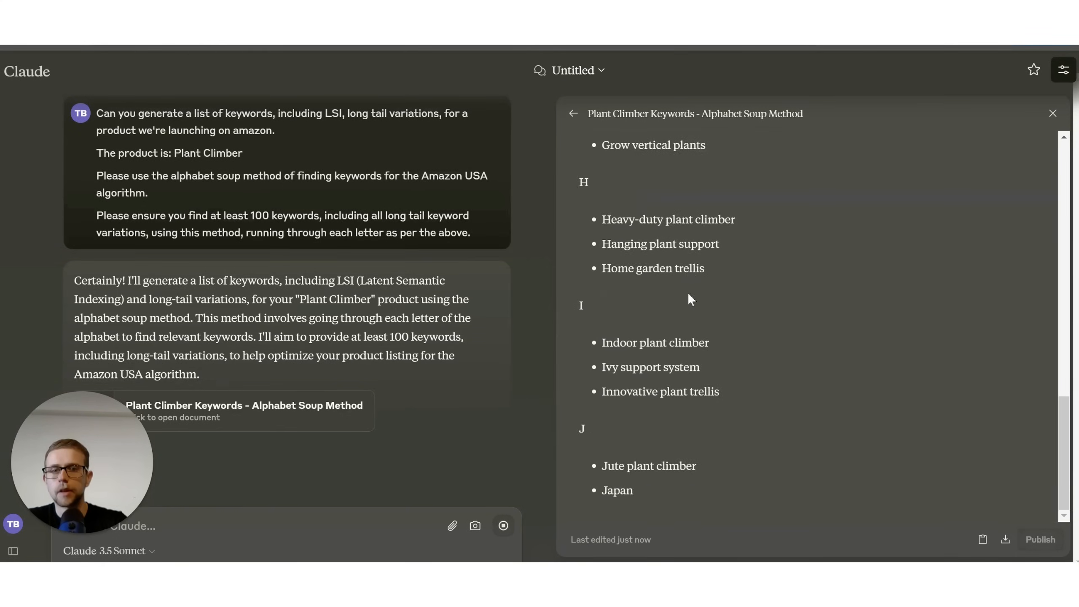
Step: Return to the start of Claude's keyword document and examine the keywords under A, highlighting the modifiers Apartment and Adjustable
{"action": "scroll", "coordinate": [739, 345], "scroll_direction": "up", "scroll_amount": 15}
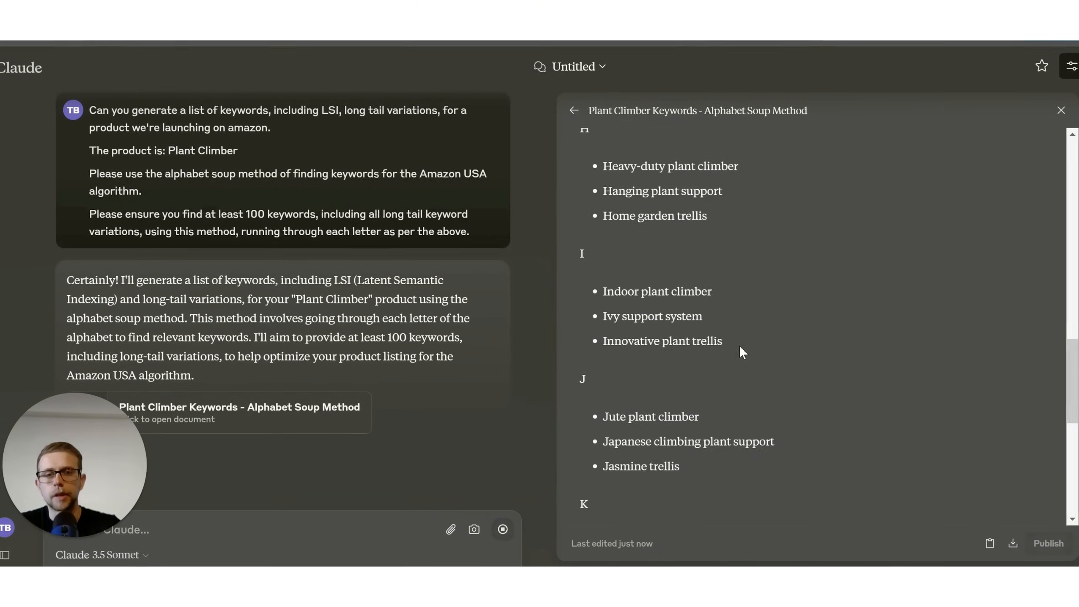
{"action": "scroll", "coordinate": [737, 344], "scroll_direction": "up", "scroll_amount": 10}
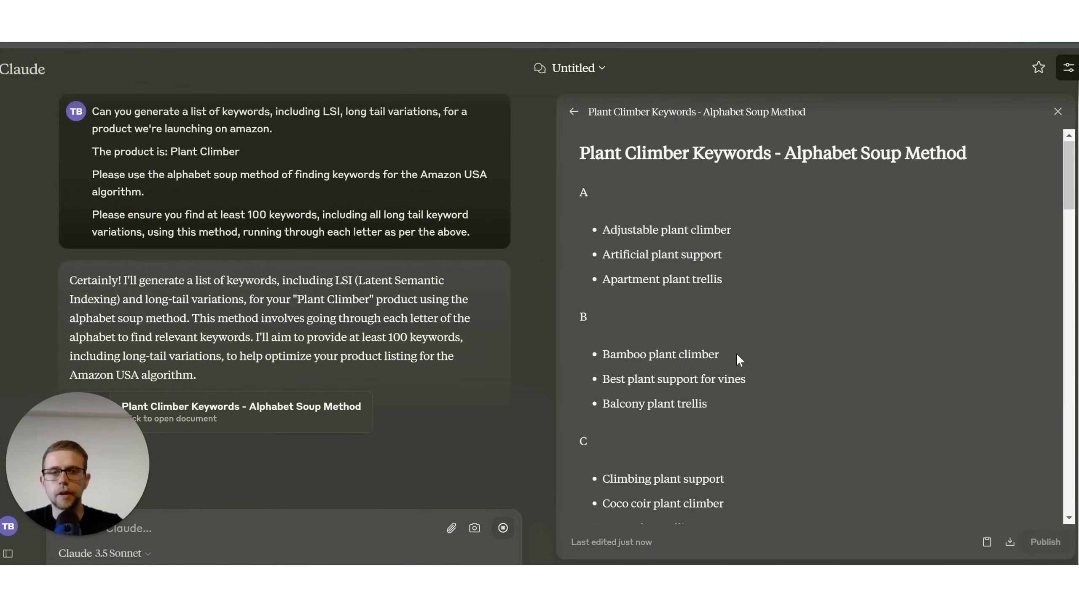
{"action": "scroll", "coordinate": [625, 250], "scroll_direction": "down", "scroll_amount": 3}
{"action": "scroll", "coordinate": [645, 221], "scroll_direction": "up", "scroll_amount": 2}
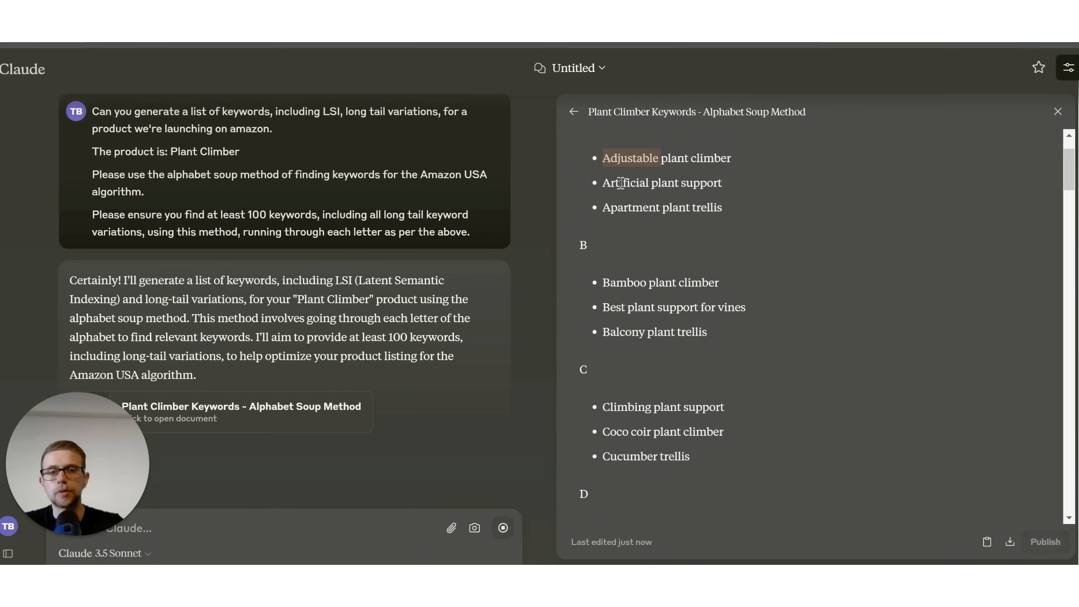
{"action": "double_click", "coordinate": [630, 207]}
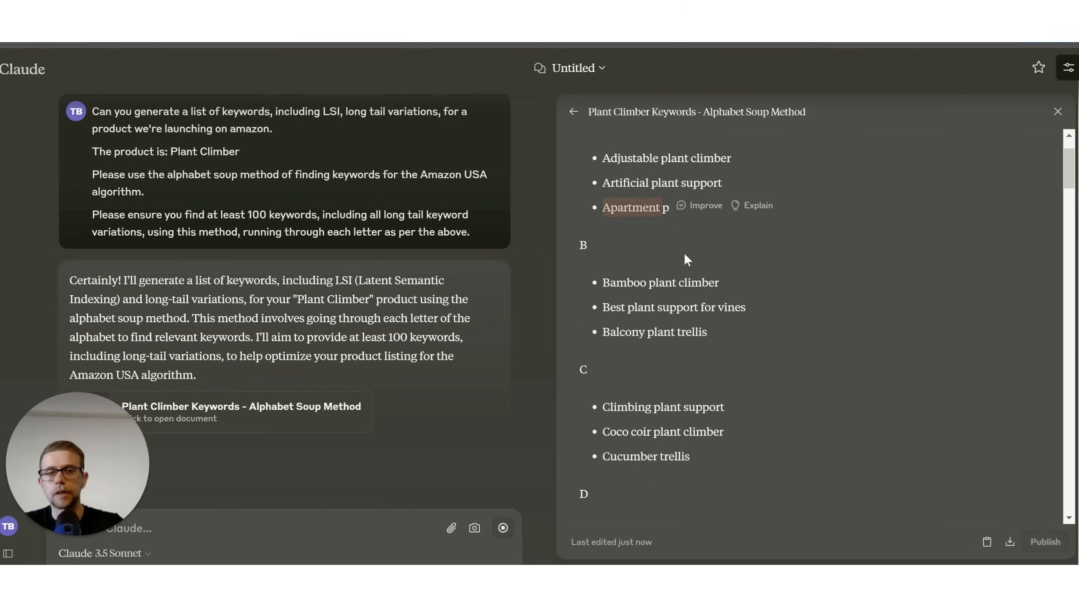
{"action": "double_click", "coordinate": [651, 162]}
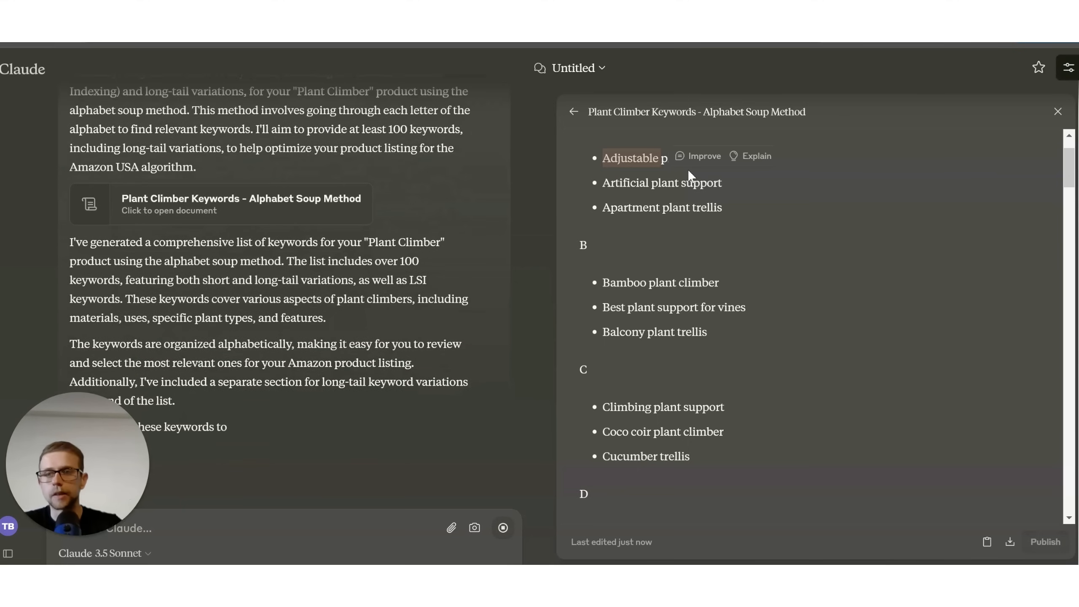
{"action": "scroll", "coordinate": [654, 221], "scroll_direction": "up", "scroll_amount": 2}
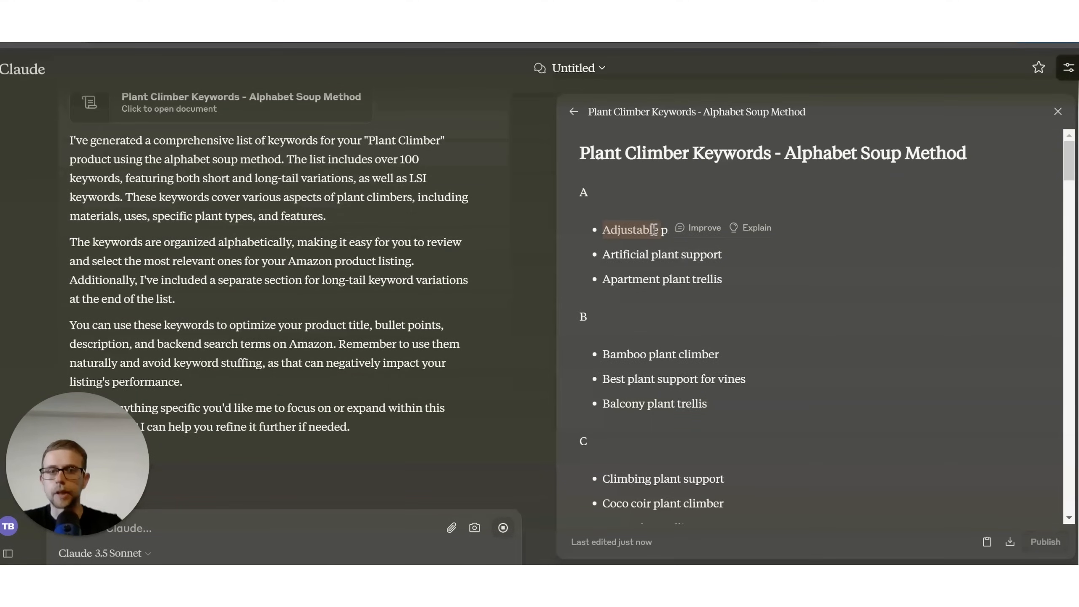
Step: Examine the keywords under B and C, highlighting terms such as Bamboo, "Coco coir plant climber" and the trellis in "Cucumber trellis"
{"action": "left_click", "coordinate": [772, 305]}
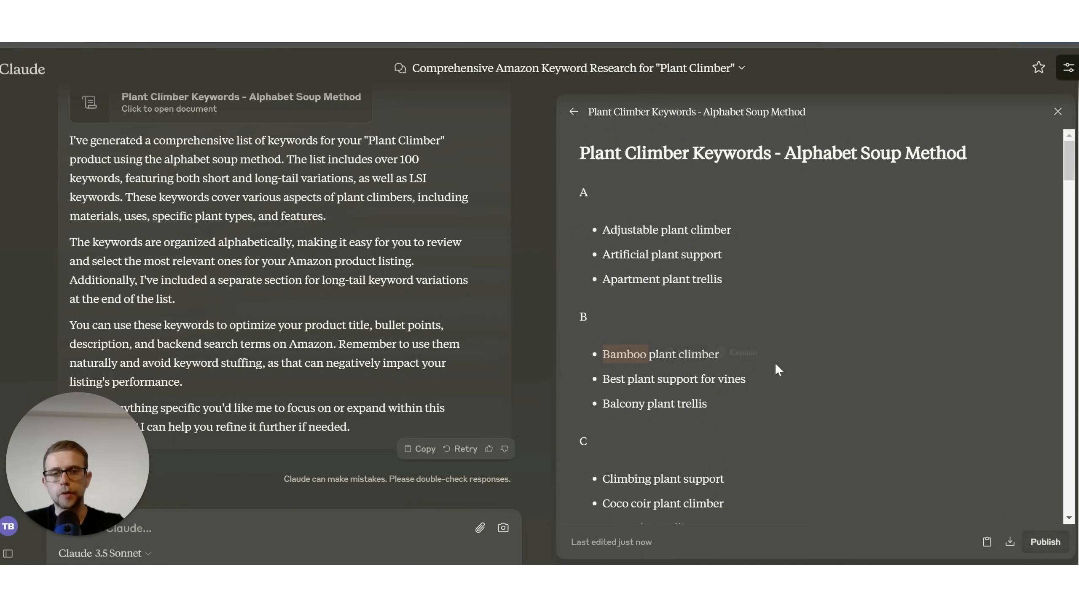
{"action": "left_click", "coordinate": [760, 398]}
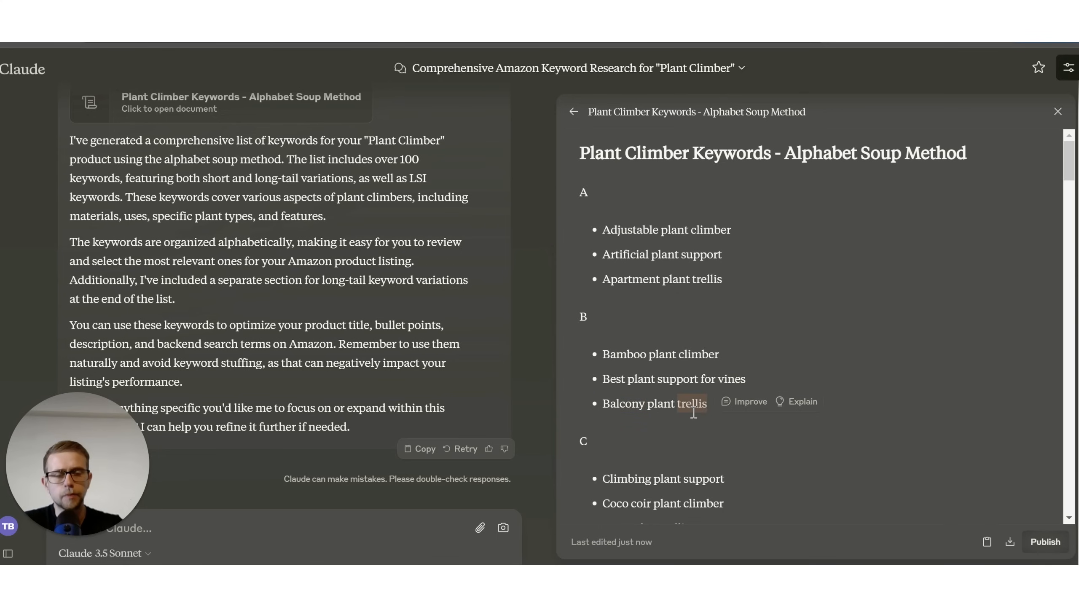
{"action": "scroll", "coordinate": [688, 373], "scroll_direction": "down", "scroll_amount": 2}
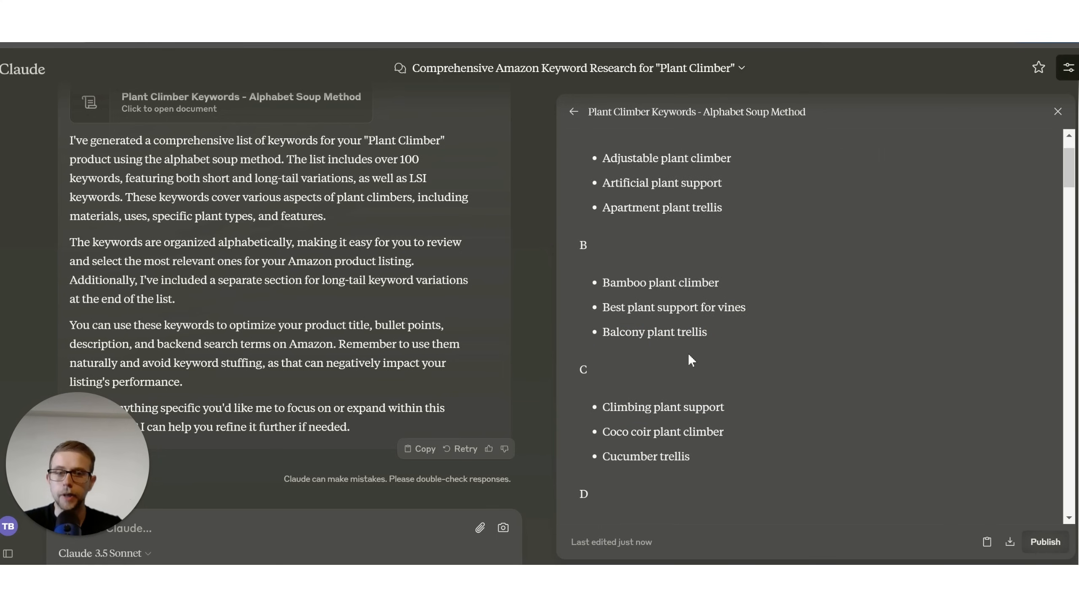
{"action": "scroll", "coordinate": [686, 336], "scroll_direction": "down", "scroll_amount": 2}
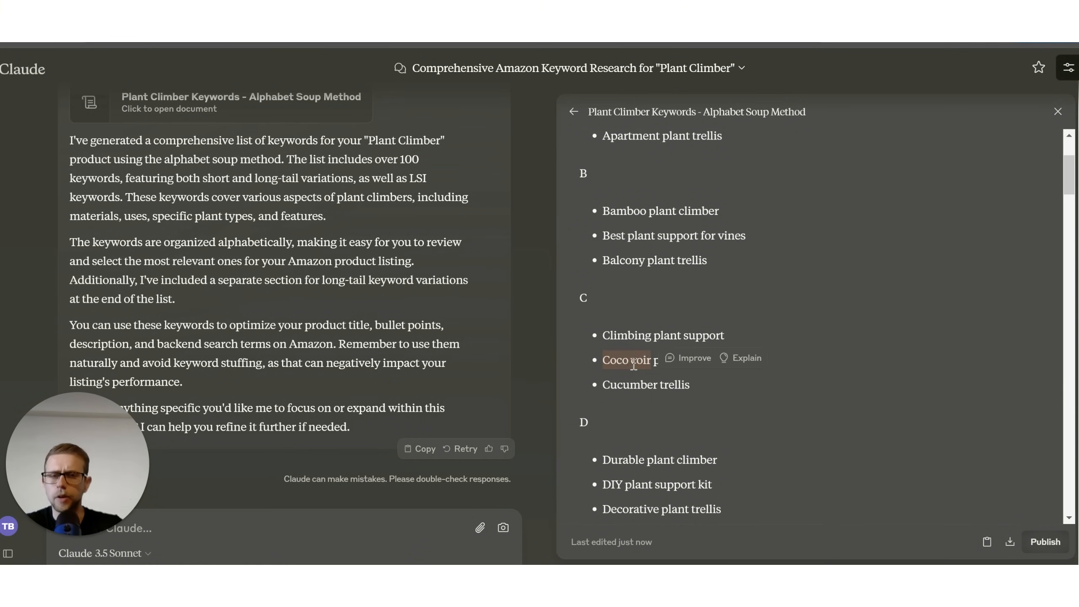
{"action": "left_click", "coordinate": [642, 360]}
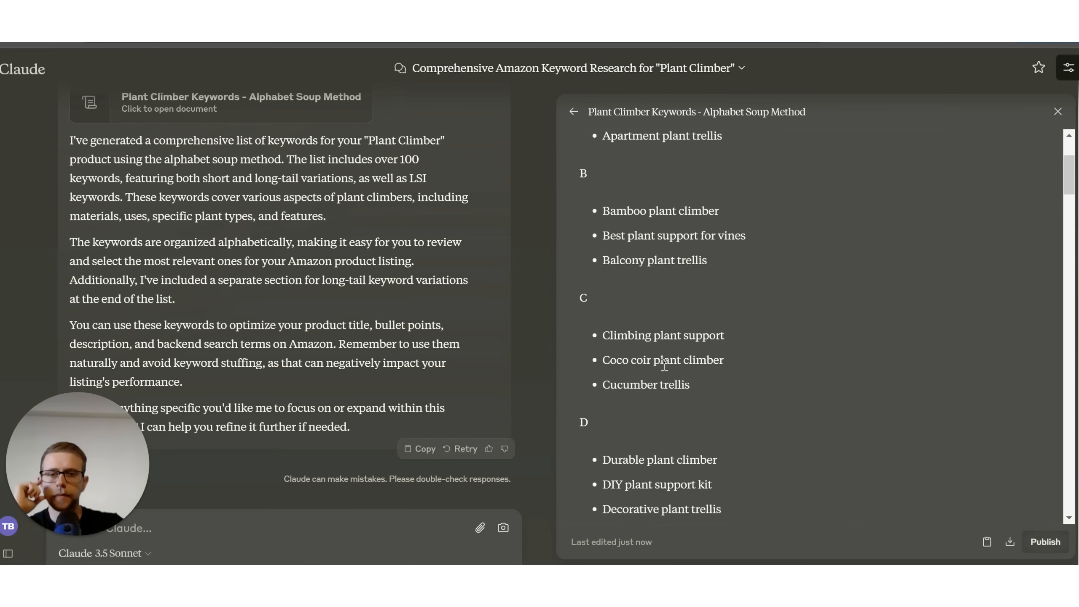
{"action": "triple_click", "coordinate": [619, 354]}
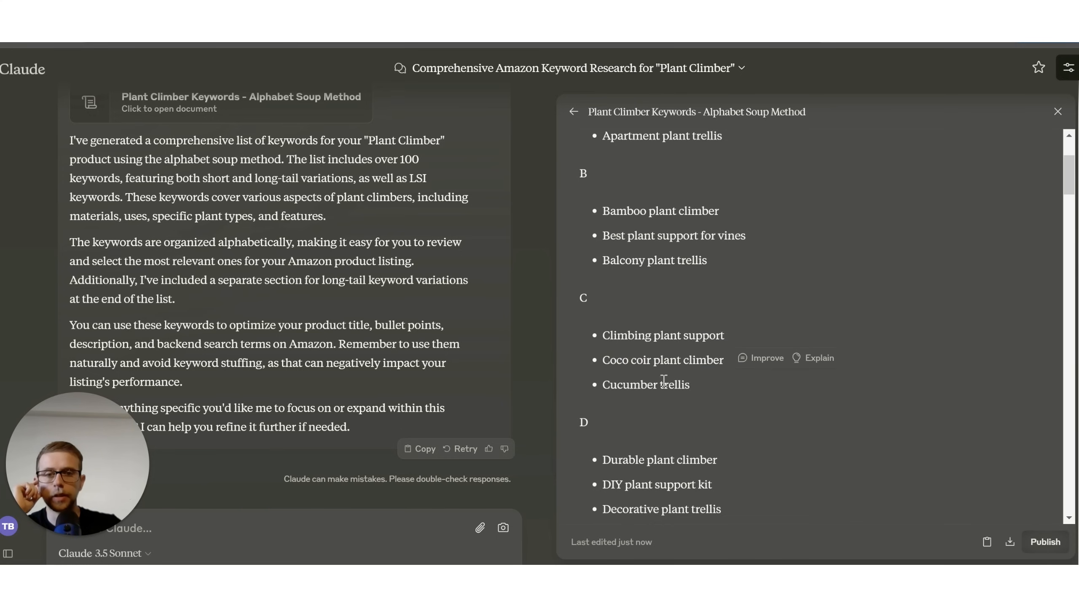
{"action": "triple_click", "coordinate": [669, 386]}
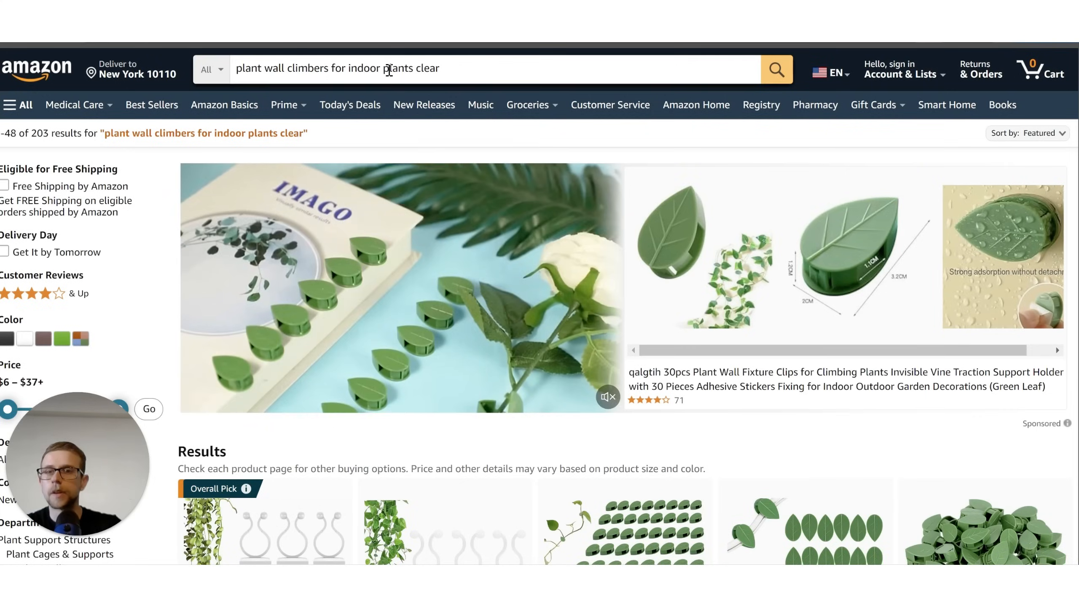
Step: Switch to Amazon, search for the trellis suggestion "trellis for climbing plants indoor" and look through the listings
{"action": "left_click", "coordinate": [489, 79]}
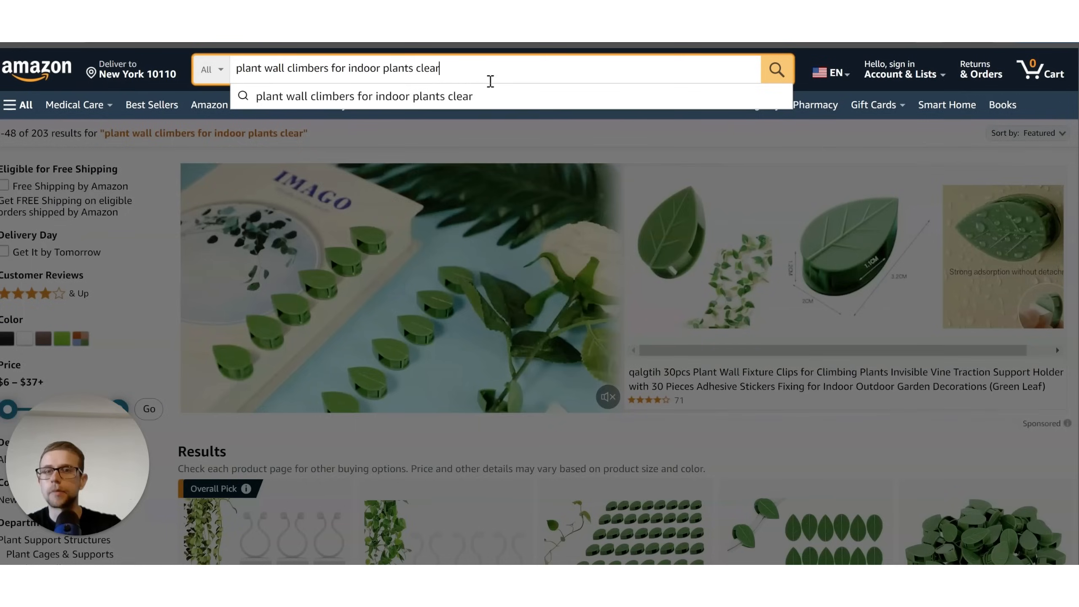
{"action": "key", "text": "ctrl+a"}
{"action": "type", "text": "trellis"}
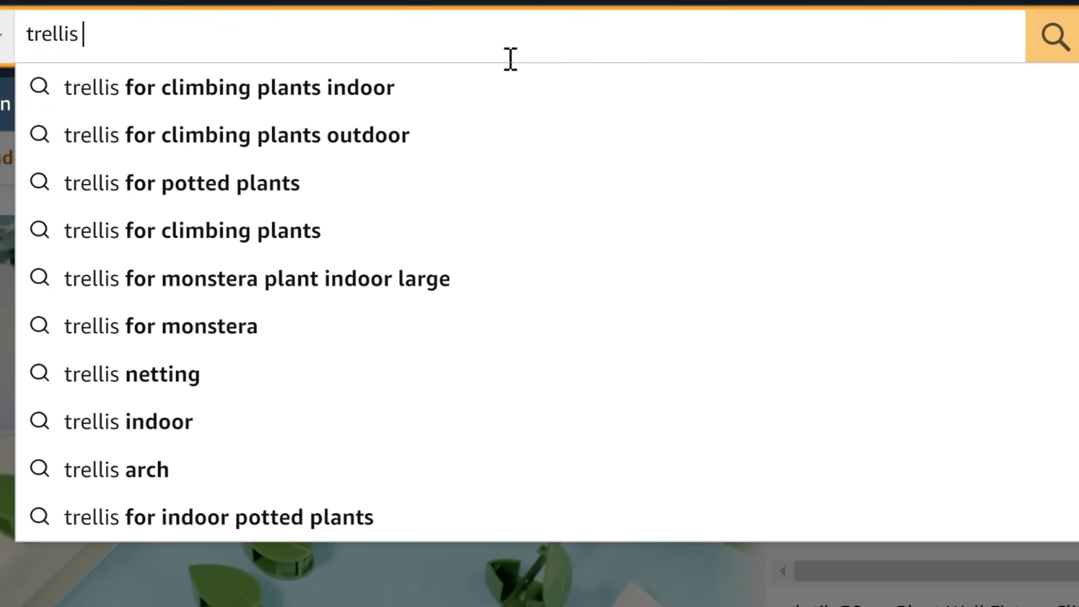
{"action": "key", "text": "Down"}
{"action": "key", "text": "Return"}
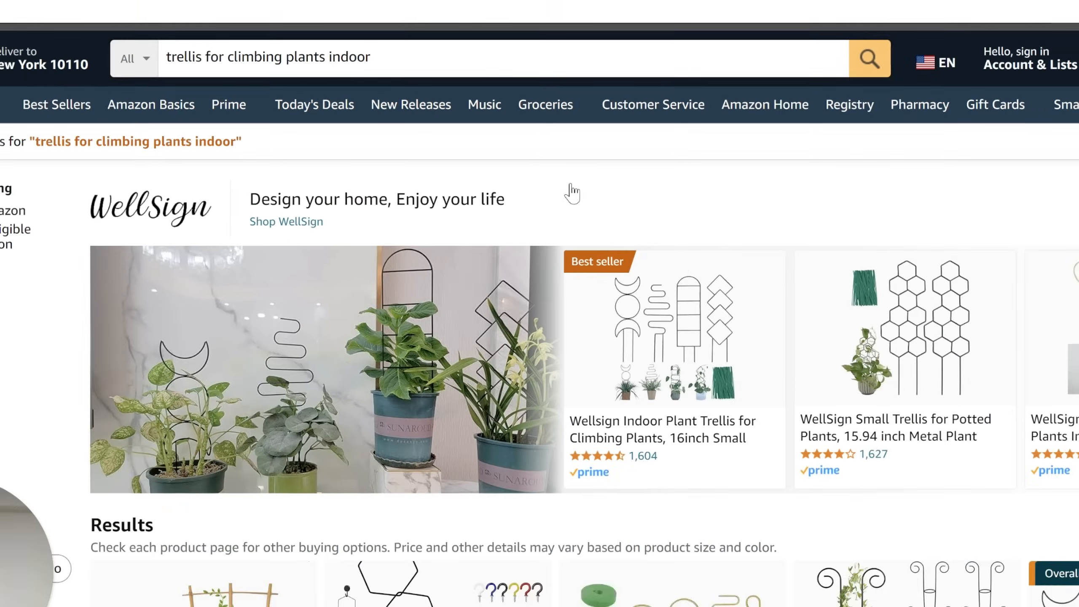
{"action": "scroll", "coordinate": [561, 183], "scroll_direction": "down", "scroll_amount": 5}
{"action": "scroll", "coordinate": [556, 170], "scroll_direction": "down", "scroll_amount": 3}
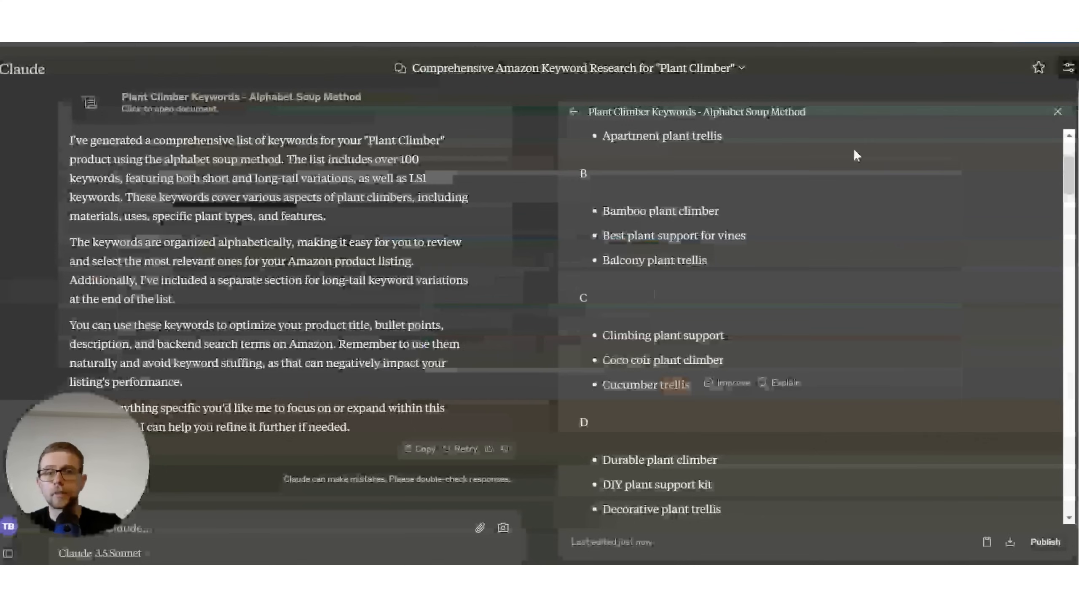
Step: Switch back to Claude and review the keywords from D to Z and the numbered long-tail keyword variations
{"action": "scroll", "coordinate": [787, 295], "scroll_direction": "down", "scroll_amount": 8}
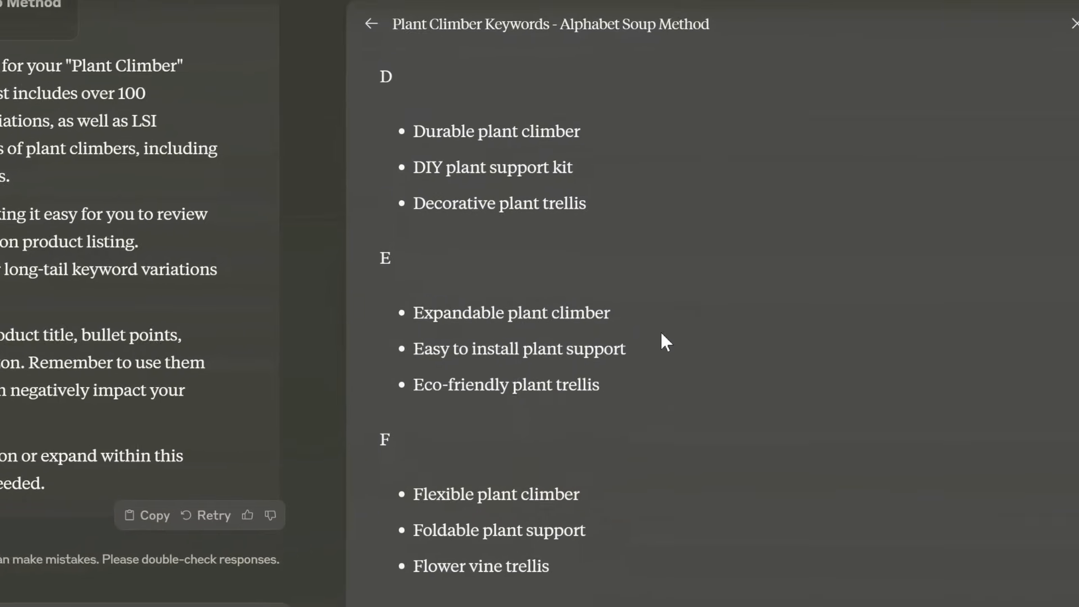
{"action": "scroll", "coordinate": [628, 336], "scroll_direction": "down", "scroll_amount": 15}
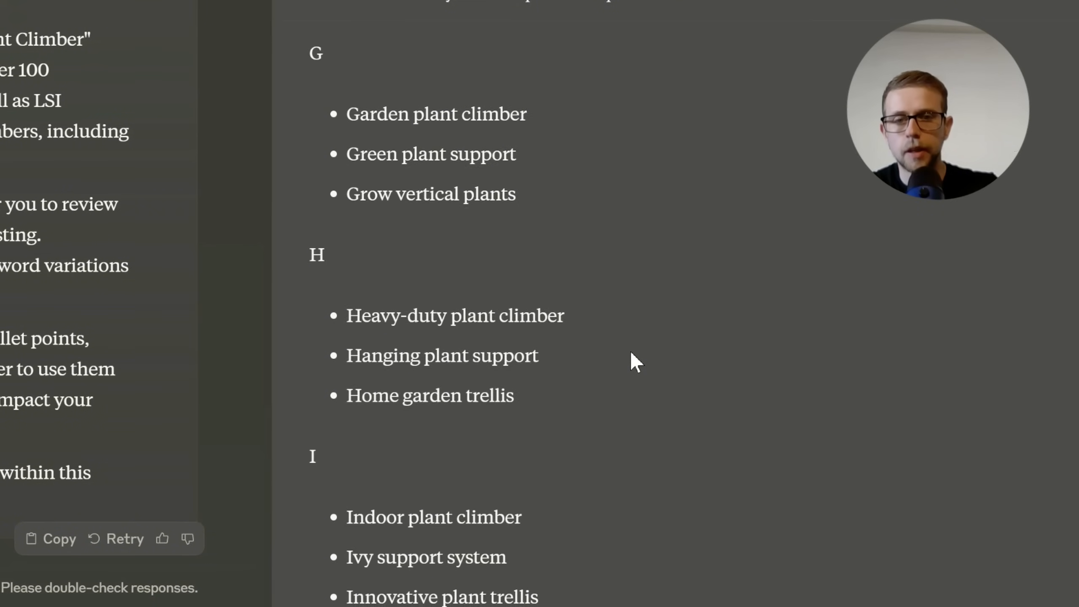
{"action": "scroll", "coordinate": [644, 358], "scroll_direction": "down", "scroll_amount": 15}
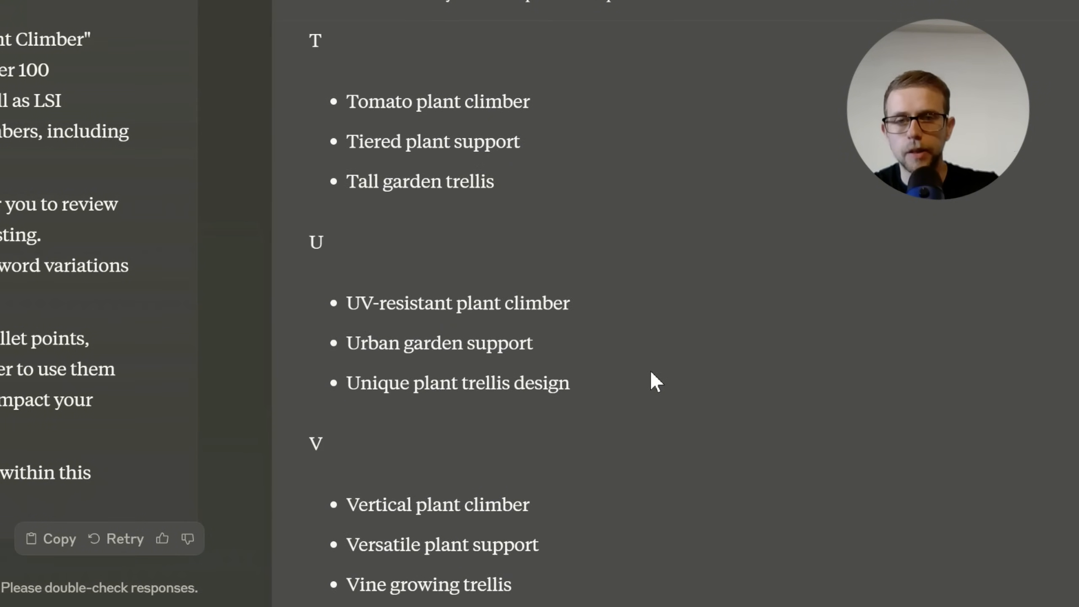
{"action": "scroll", "coordinate": [651, 385], "scroll_direction": "down", "scroll_amount": 6}
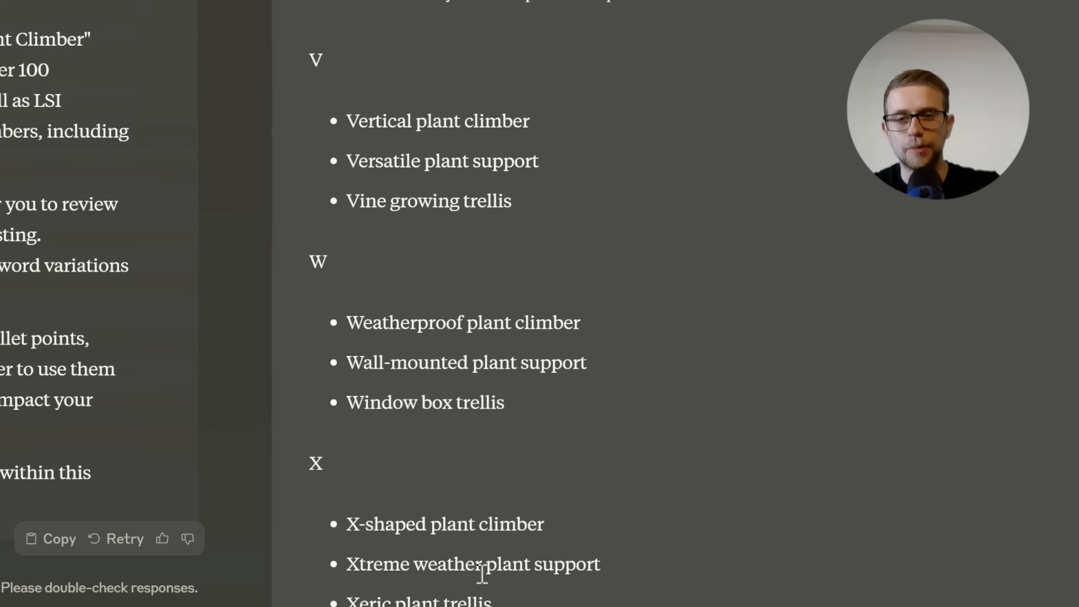
{"action": "scroll", "coordinate": [476, 563], "scroll_direction": "down", "scroll_amount": 5}
{"action": "scroll", "coordinate": [535, 421], "scroll_direction": "down", "scroll_amount": 5}
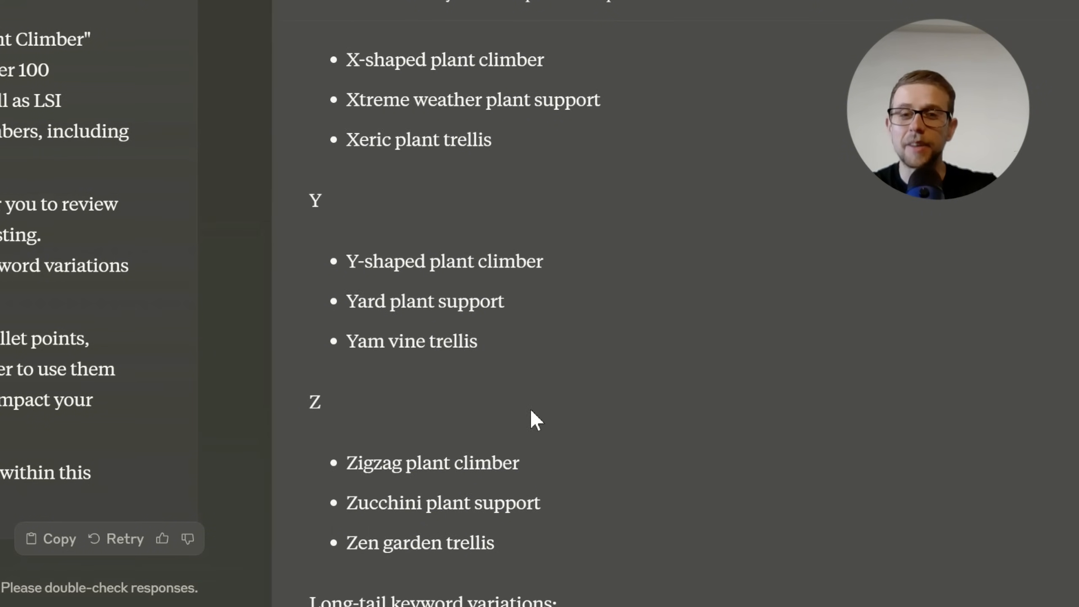
{"action": "scroll", "coordinate": [535, 421], "scroll_direction": "down", "scroll_amount": 5}
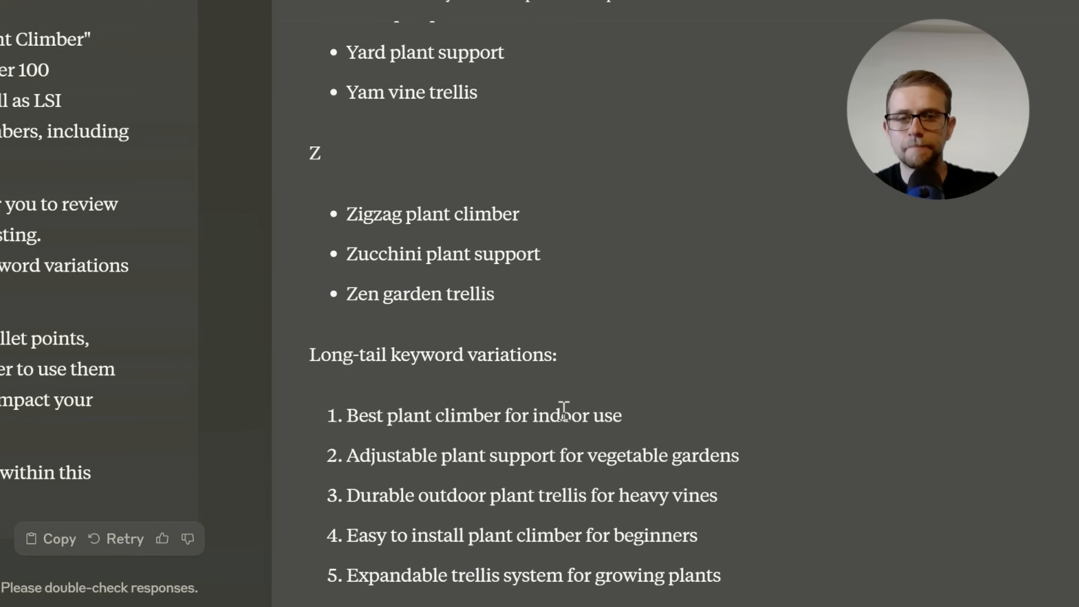
{"action": "scroll", "coordinate": [564, 410], "scroll_direction": "down", "scroll_amount": 10}
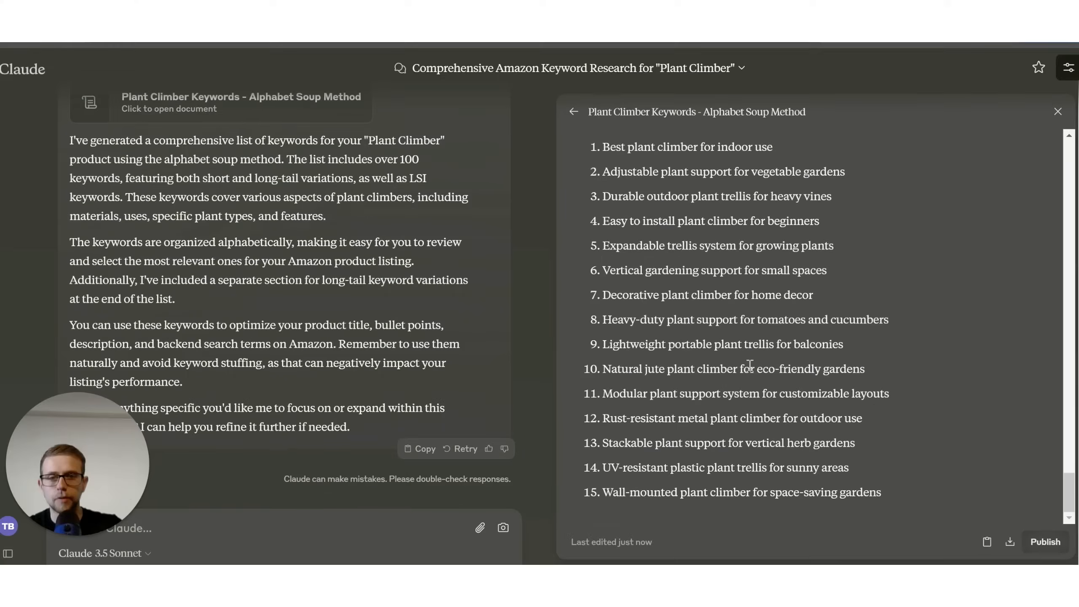
{"action": "scroll", "coordinate": [641, 209], "scroll_direction": "up", "scroll_amount": 2}
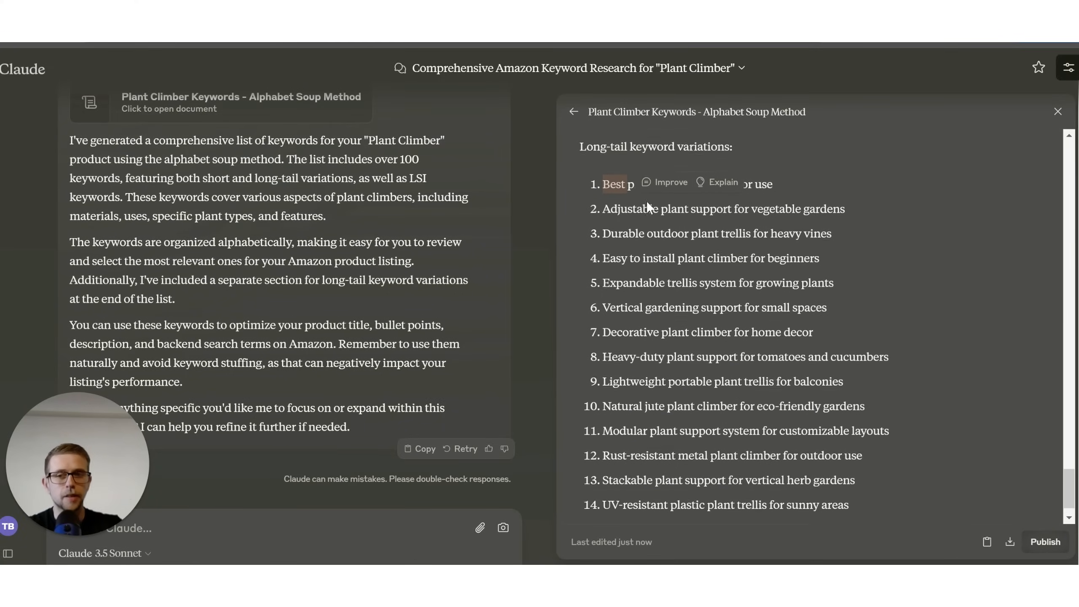
{"action": "left_click", "coordinate": [657, 251]}
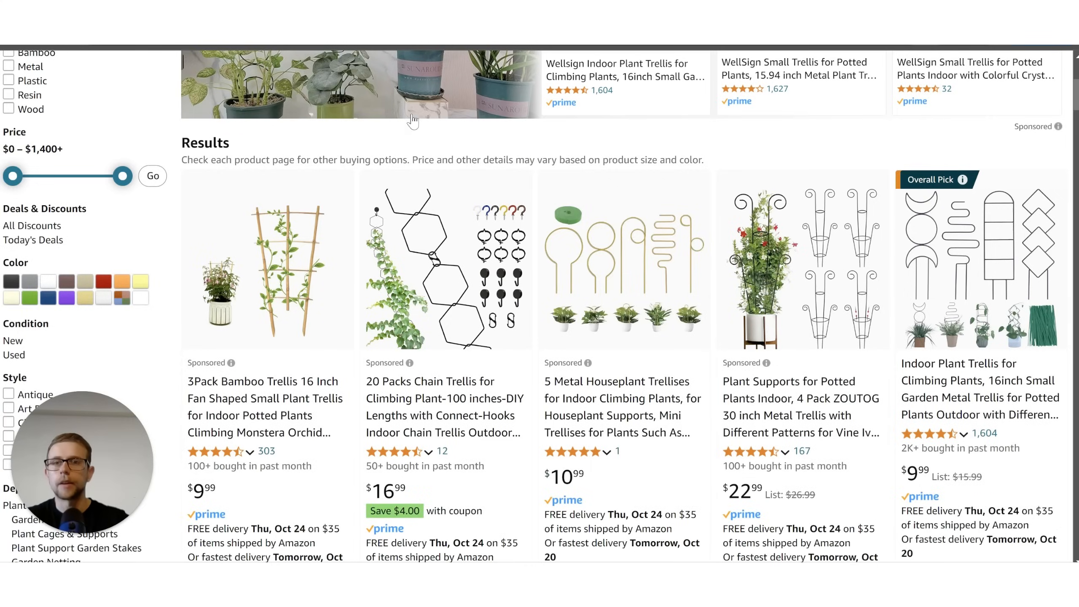
Step: Open the Overall Pick trellis listing on Amazon, examine the keywords in its web address, and close that browser window
{"action": "left_click", "coordinate": [949, 303]}
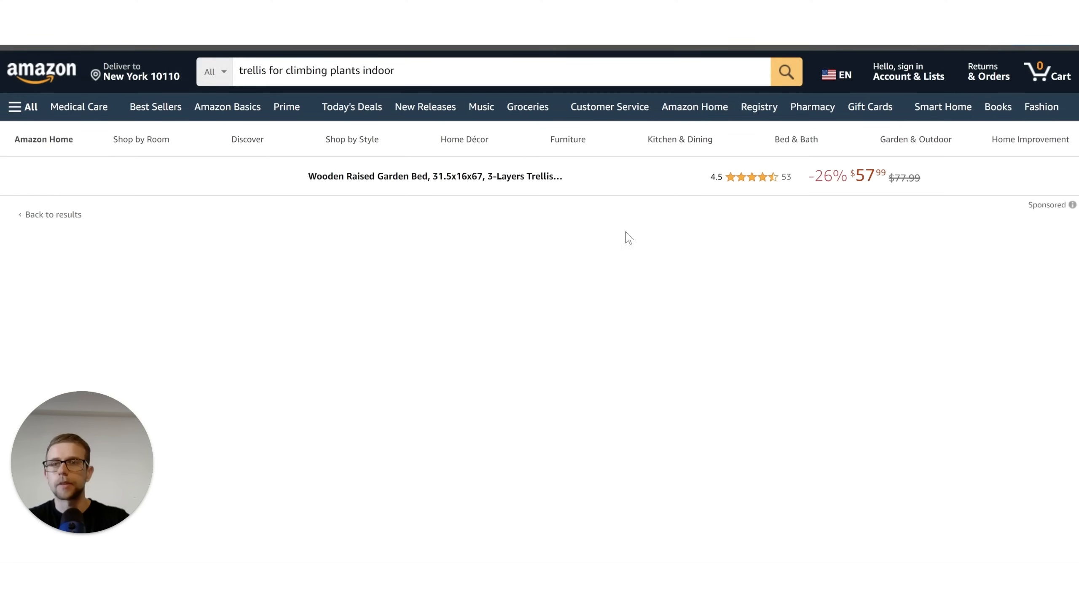
{"action": "key", "text": "F11"}
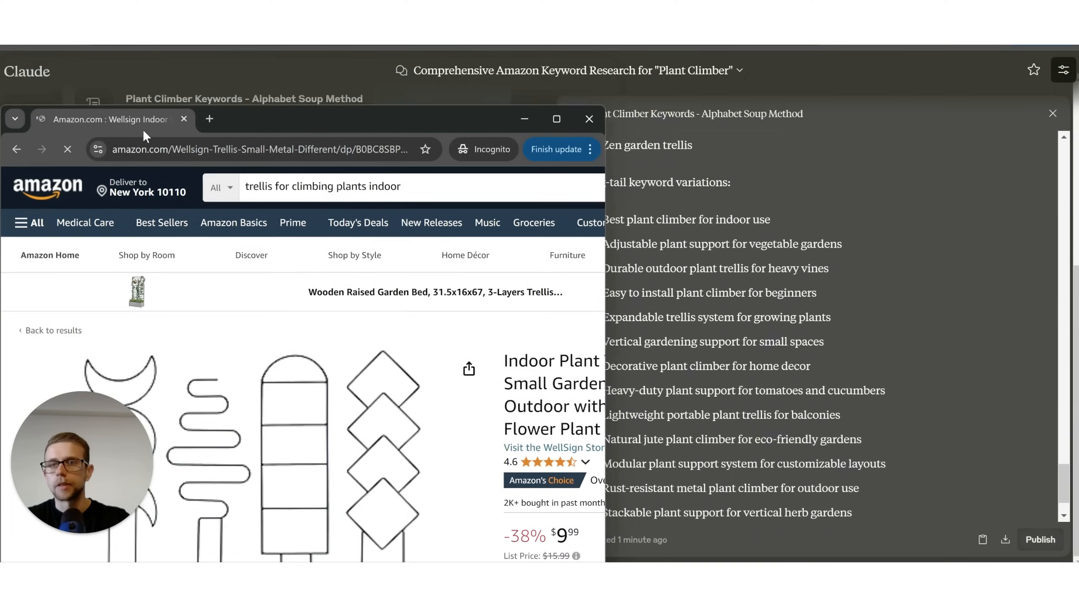
{"action": "left_click_drag", "start_coordinate": [143, 130], "coordinate": [574, 208]}
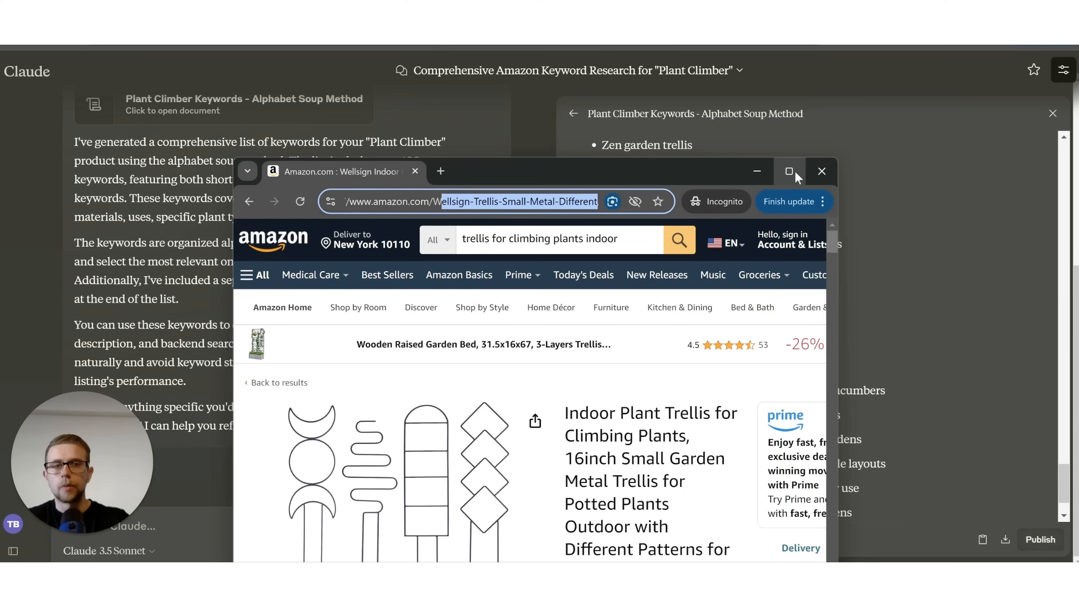
{"action": "left_click", "coordinate": [821, 170]}
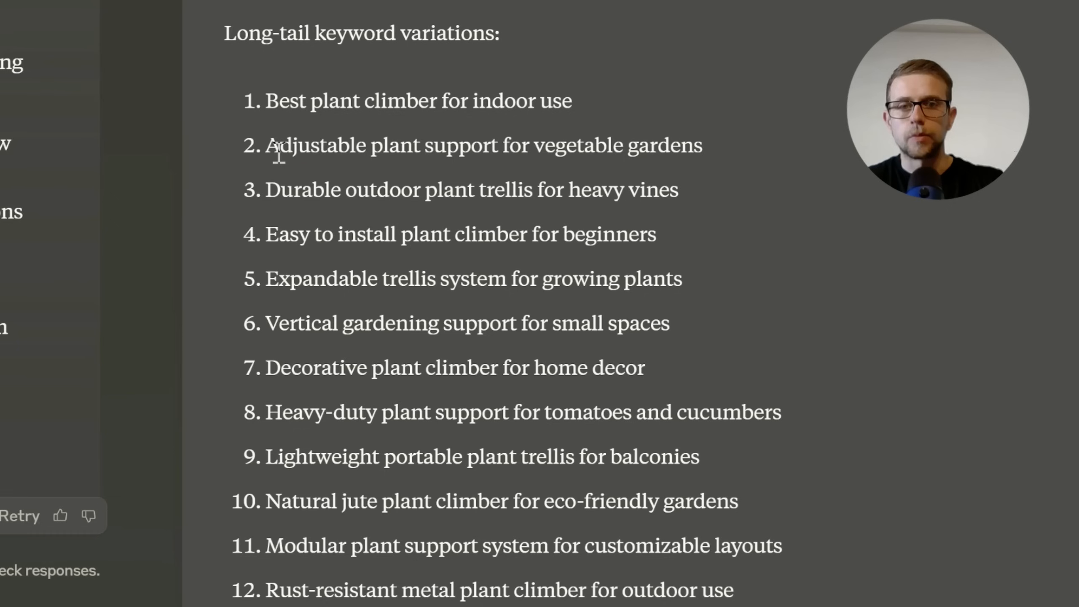
Step: Examine Claude's 15 long-tail keyword variations, highlighting the leading words of the first few entries
{"action": "double_click", "coordinate": [272, 147]}
{"action": "double_click", "coordinate": [278, 104]}
{"action": "double_click", "coordinate": [304, 195]}
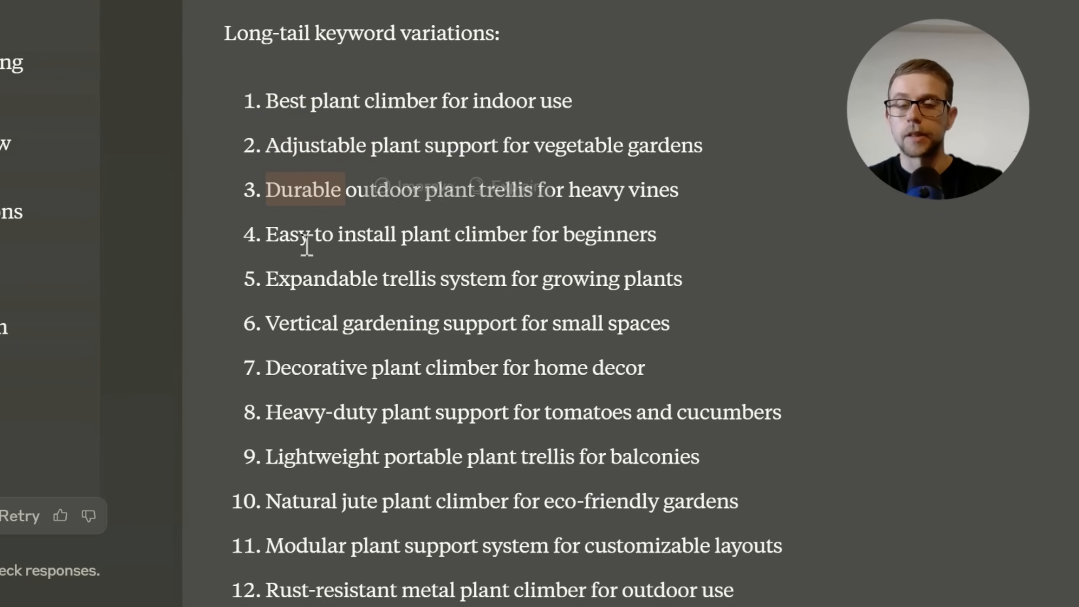
{"action": "left_click", "coordinate": [306, 244]}
{"action": "scroll", "coordinate": [429, 285], "scroll_direction": "down", "scroll_amount": 3}
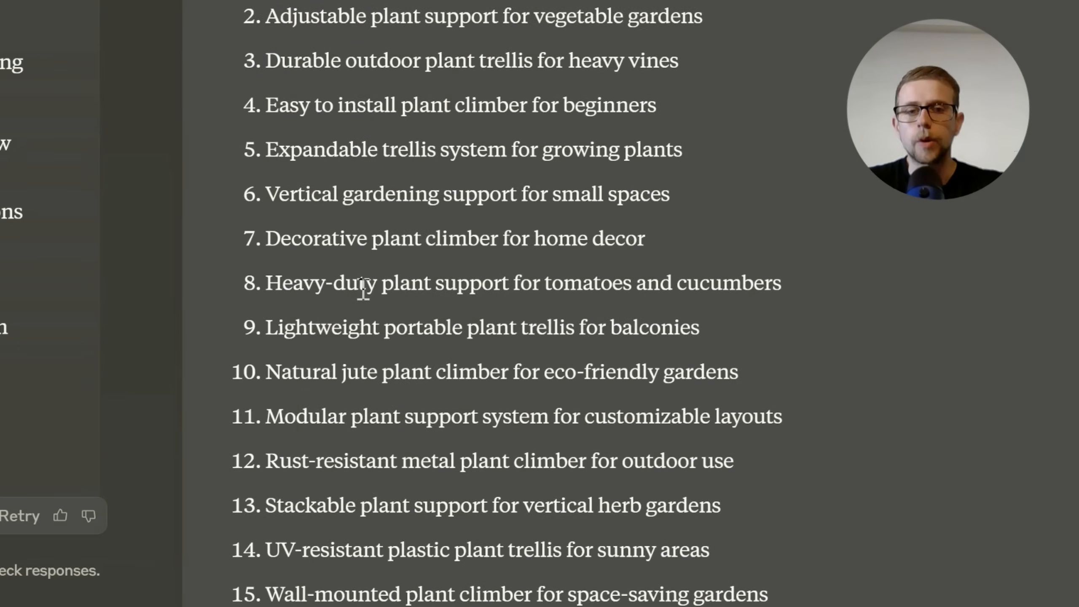
{"action": "scroll", "coordinate": [481, 242], "scroll_direction": "up", "scroll_amount": 2}
{"action": "scroll", "coordinate": [481, 242], "scroll_direction": "down", "scroll_amount": 2}
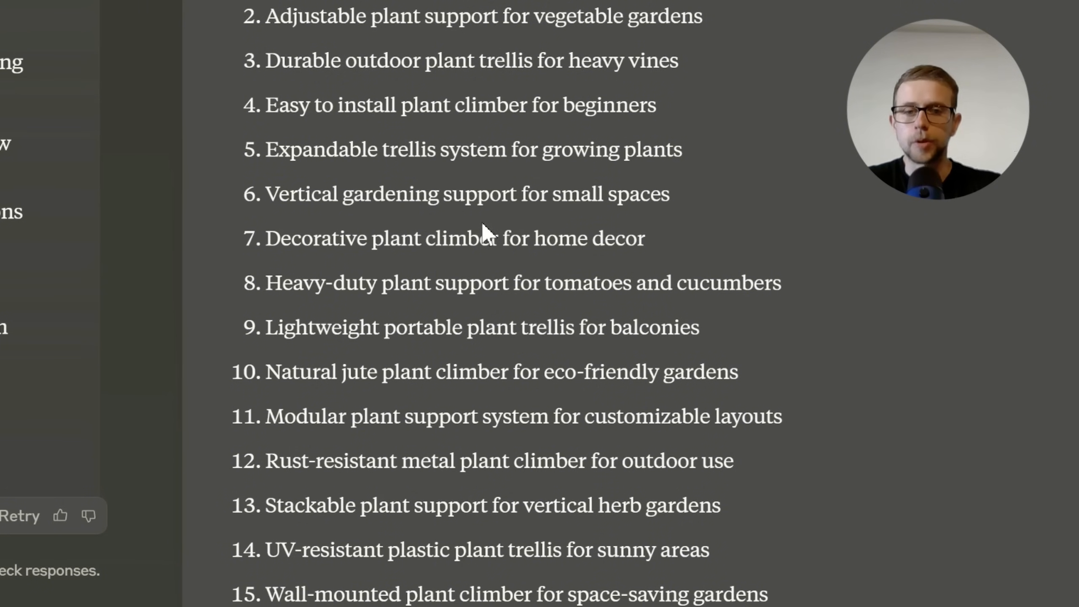
{"action": "scroll", "coordinate": [484, 231], "scroll_direction": "up", "scroll_amount": 3}
{"action": "scroll", "coordinate": [514, 149], "scroll_direction": "down", "scroll_amount": 3}
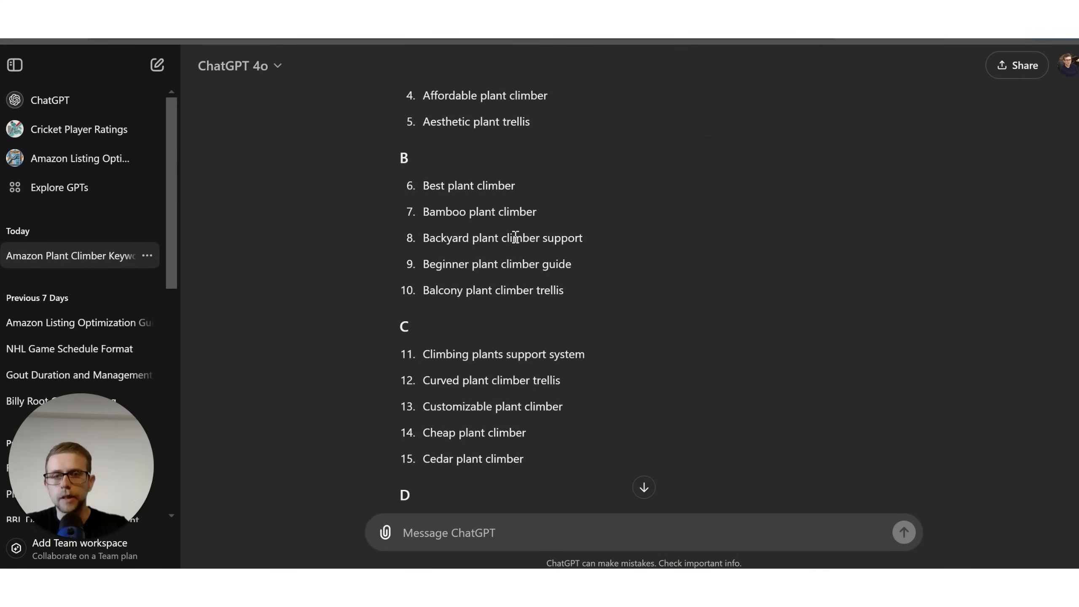
Step: Review ChatGPT's plant climber keywords under A to D, highlighting the leading words of the entries under A
{"action": "scroll", "coordinate": [516, 238], "scroll_direction": "down", "scroll_amount": 8}
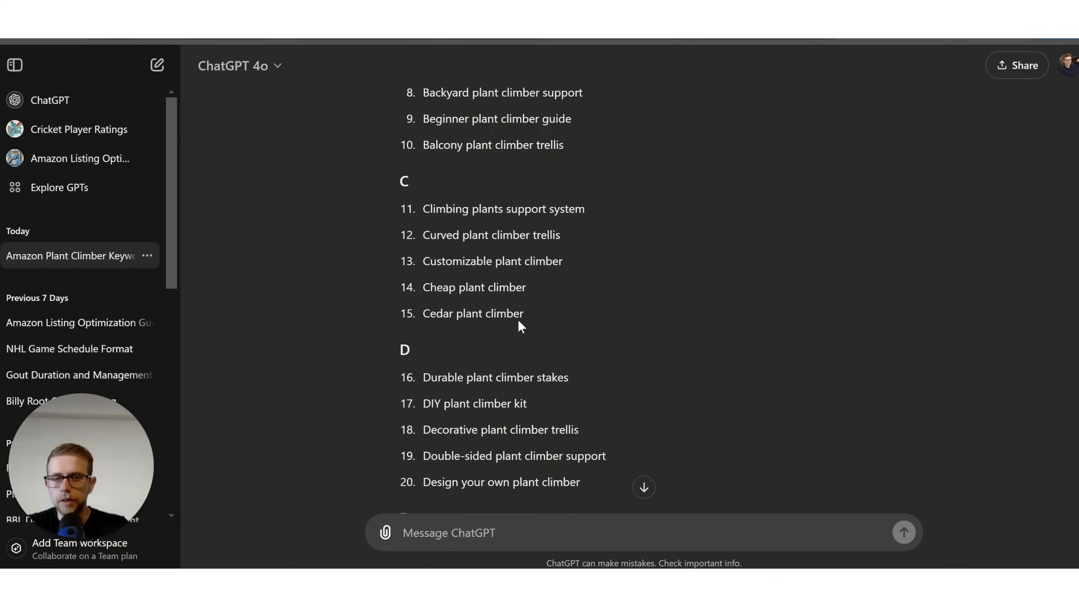
{"action": "scroll", "coordinate": [442, 306], "scroll_direction": "up", "scroll_amount": 10}
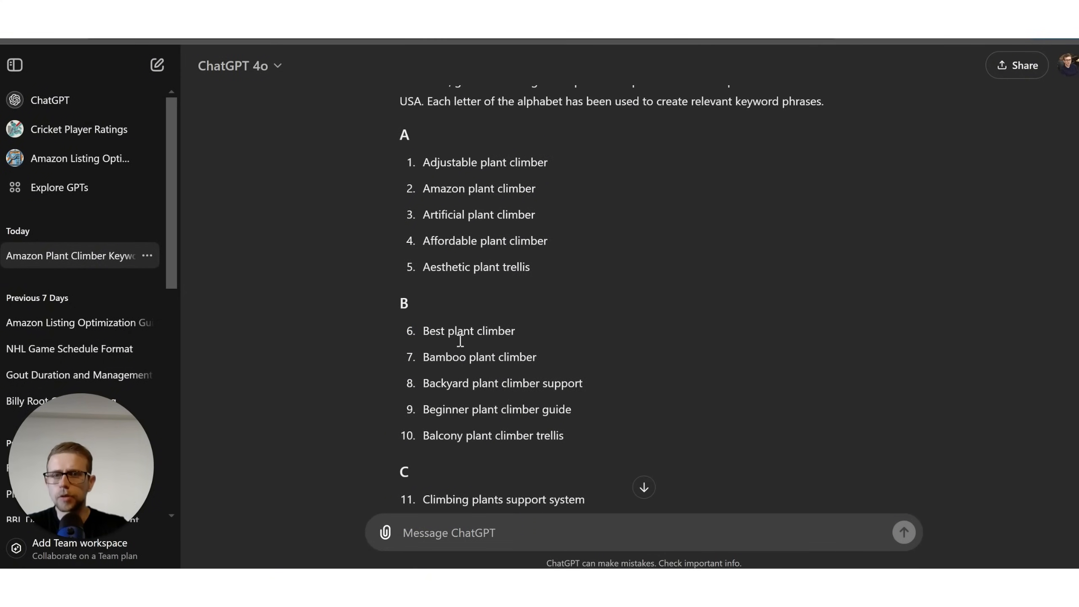
{"action": "double_click", "coordinate": [453, 166]}
{"action": "double_click", "coordinate": [438, 190]}
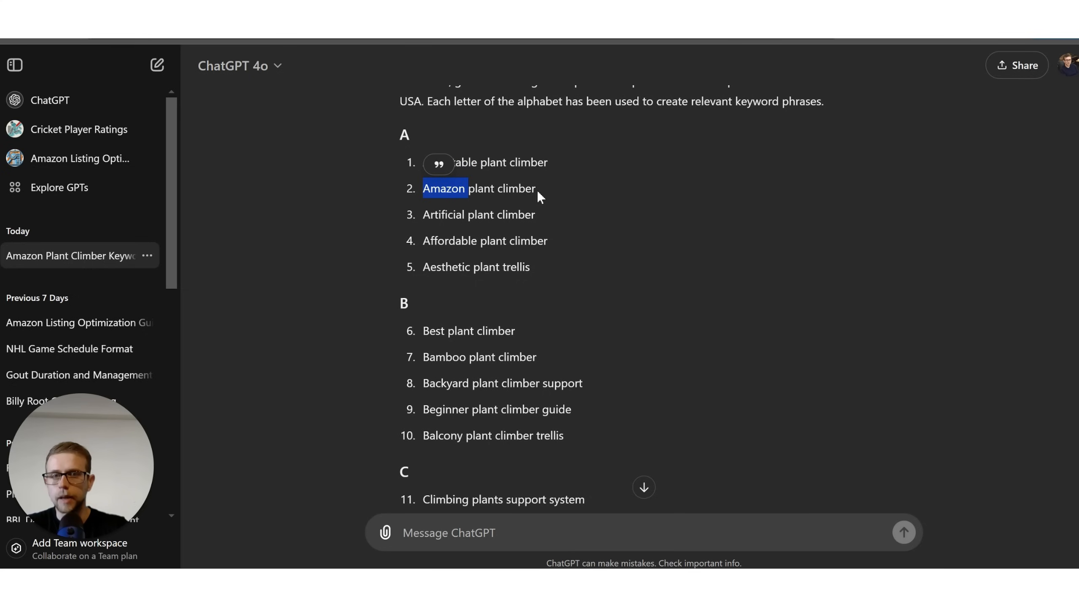
{"action": "double_click", "coordinate": [444, 217]}
{"action": "left_click", "coordinate": [449, 249]}
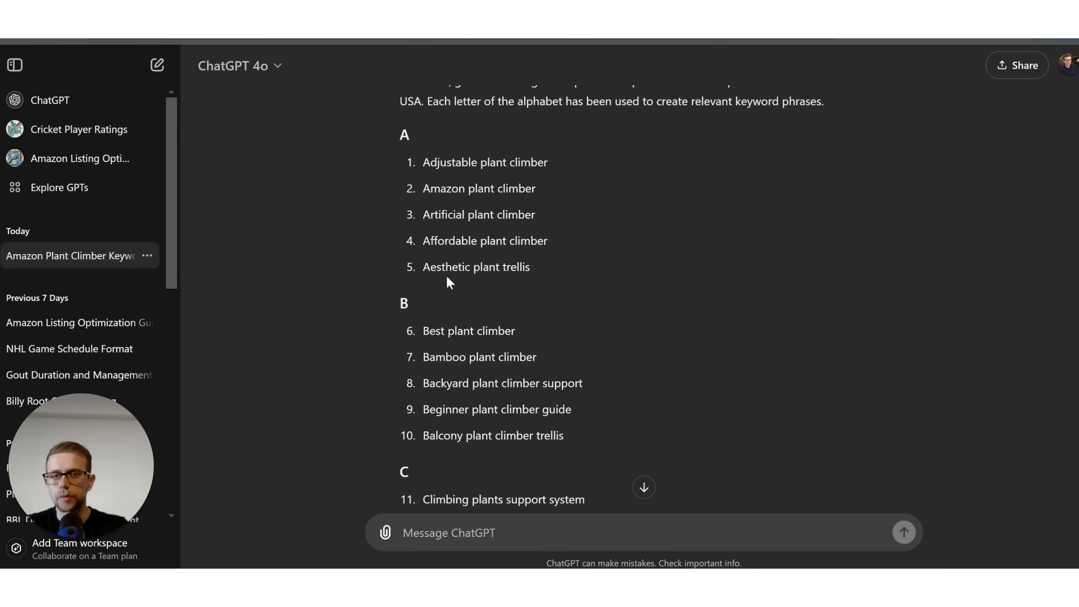
{"action": "double_click", "coordinate": [445, 267]}
{"action": "left_click", "coordinate": [436, 331]}
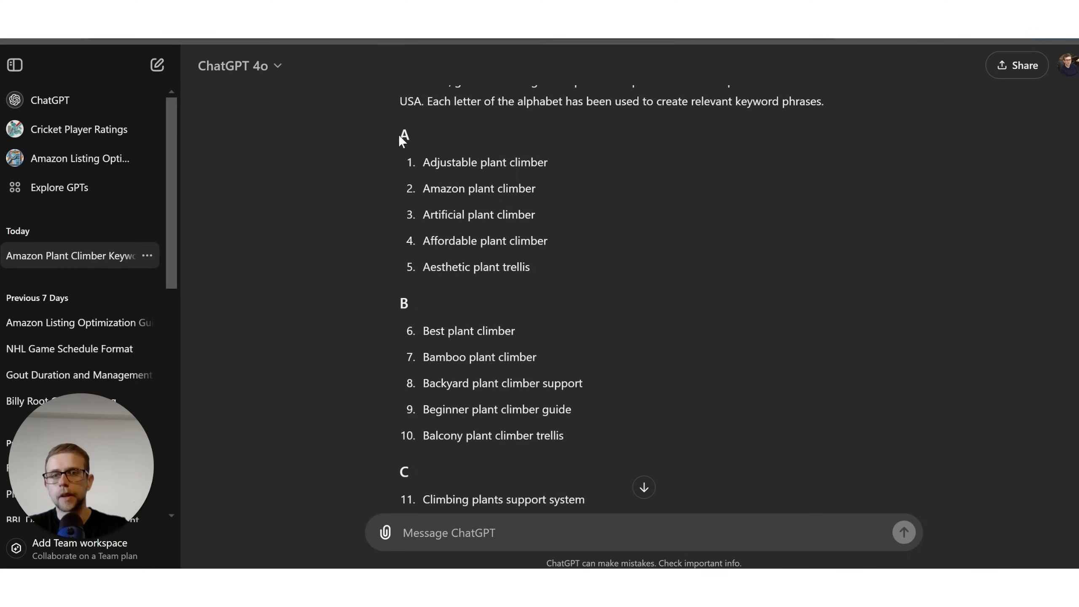
Step: Copy ChatGPT's entire alphabetical keyword list, from the A heading to "Zero-maintenance plant climber system"
{"action": "left_click_drag", "start_coordinate": [398, 136], "coordinate": [618, 382]}
{"action": "left_click_drag", "start_coordinate": [628, 294], "coordinate": [648, 295]}
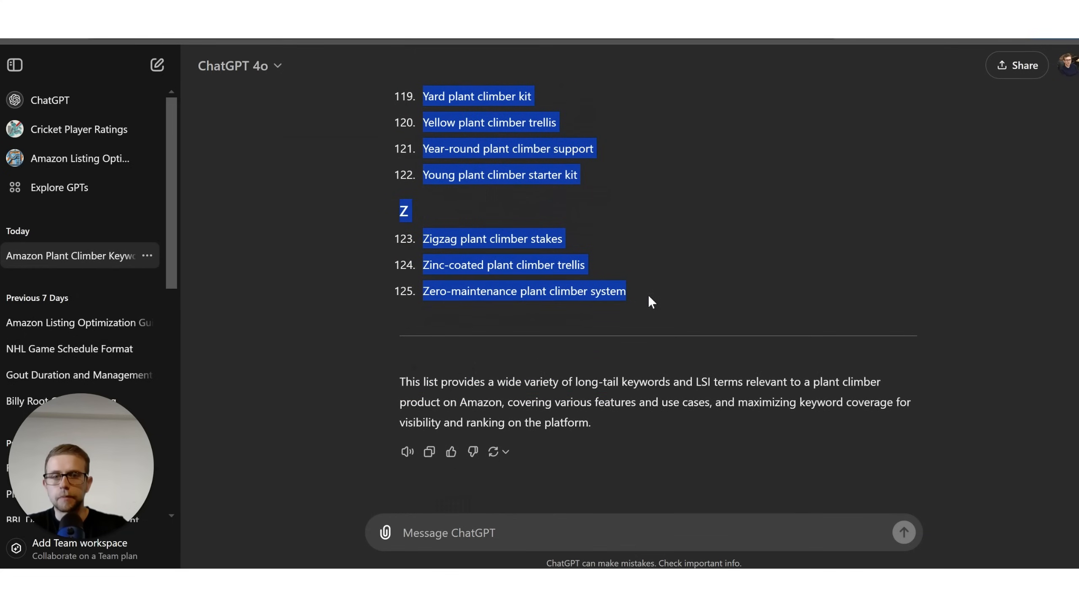
{"action": "right_click", "coordinate": [501, 281]}
{"action": "left_click", "coordinate": [539, 292]}
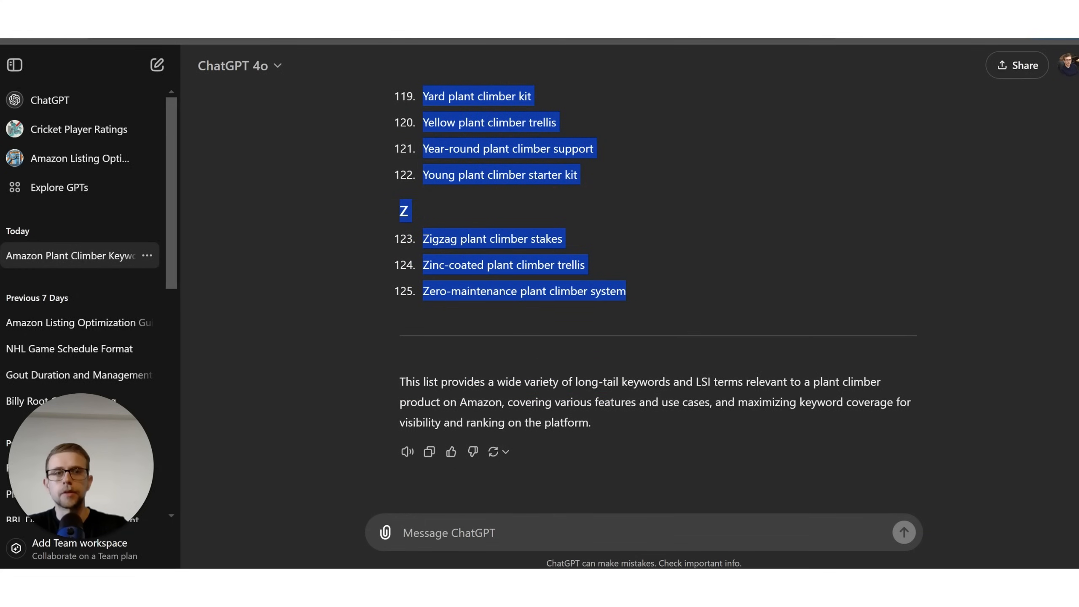
Step: Create a new Google Sheets spreadsheet and paste the ChatGPT keyword list at A1 of a widened column A
{"action": "key", "text": "ctrl+t"}
{"action": "type", "text": "sheet"}
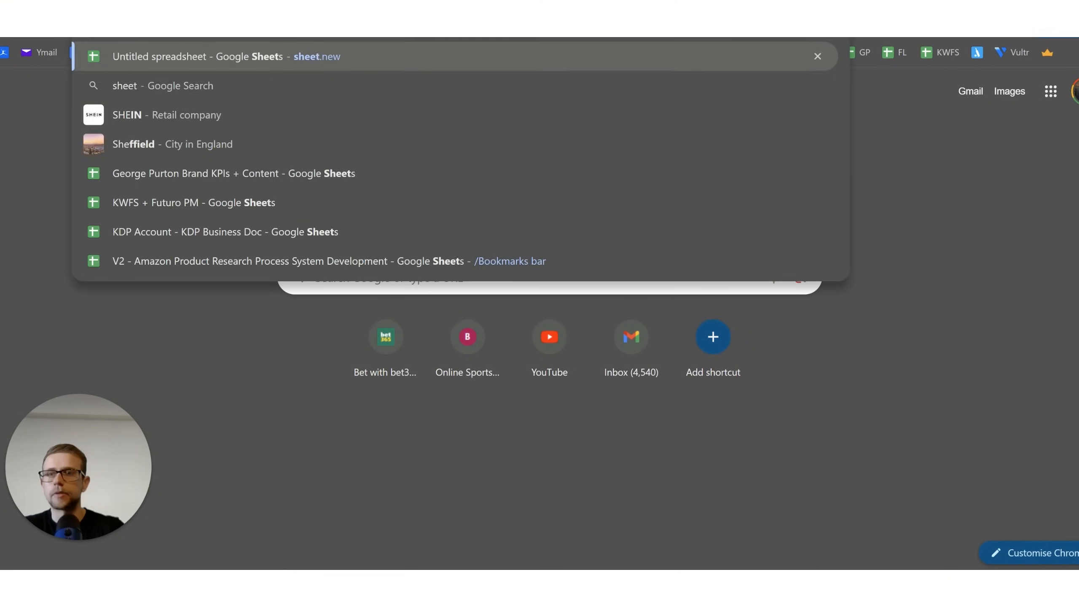
{"action": "key", "text": "Return"}
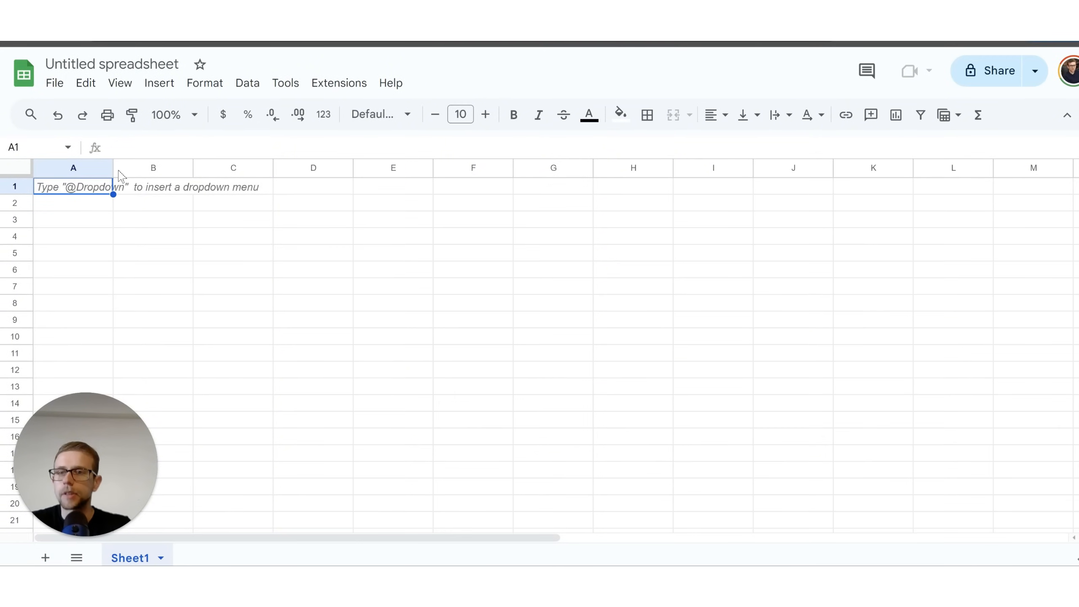
{"action": "left_click_drag", "start_coordinate": [113, 169], "coordinate": [298, 170]}
{"action": "key", "text": "ctrl+v"}
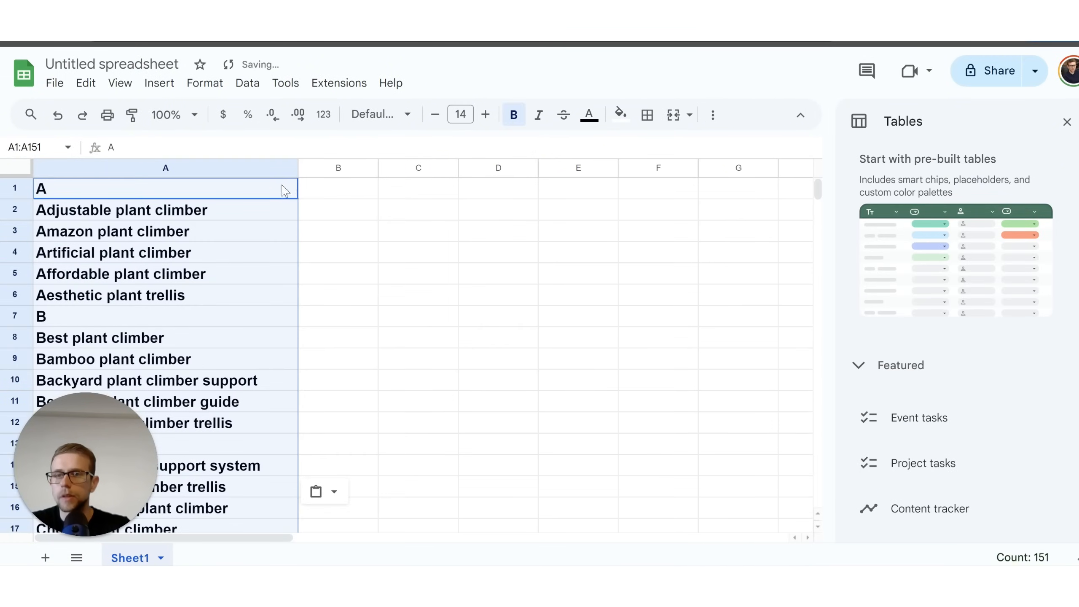
{"action": "left_click", "coordinate": [377, 217]}
Step: Add a second sheet, switch to Claude and copy its keyword list from the long-tail variations up to the start
{"action": "left_click", "coordinate": [44, 558]}
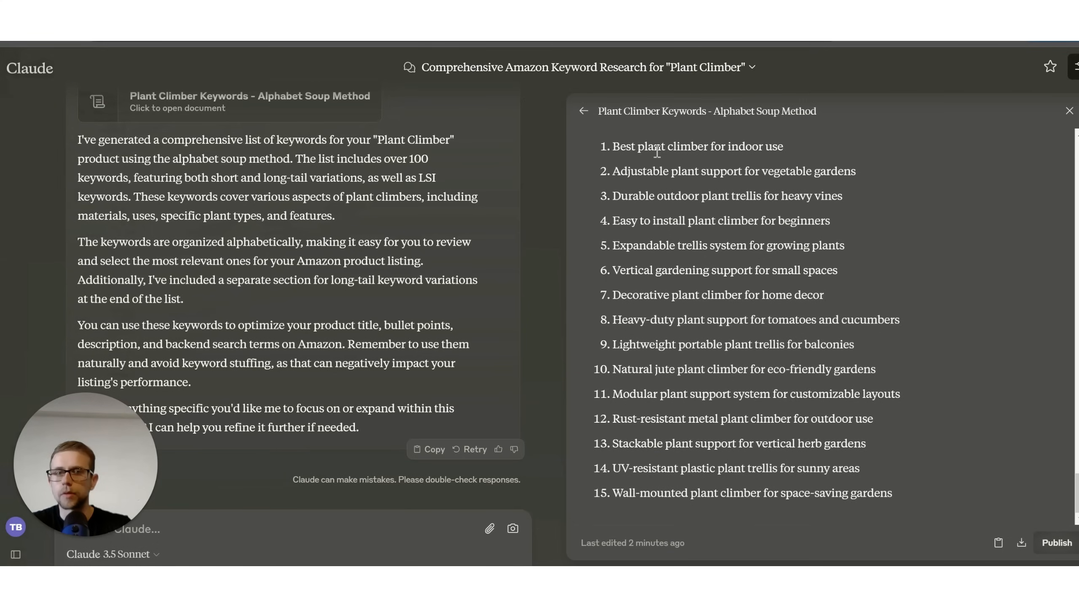
{"action": "left_click_drag", "start_coordinate": [941, 506], "coordinate": [600, 253]}
{"action": "scroll", "coordinate": [594, 404], "scroll_direction": "up", "scroll_amount": 20}
{"action": "scroll", "coordinate": [618, 336], "scroll_direction": "up", "scroll_amount": 20}
{"action": "scroll", "coordinate": [600, 252], "scroll_direction": "up", "scroll_amount": 1}
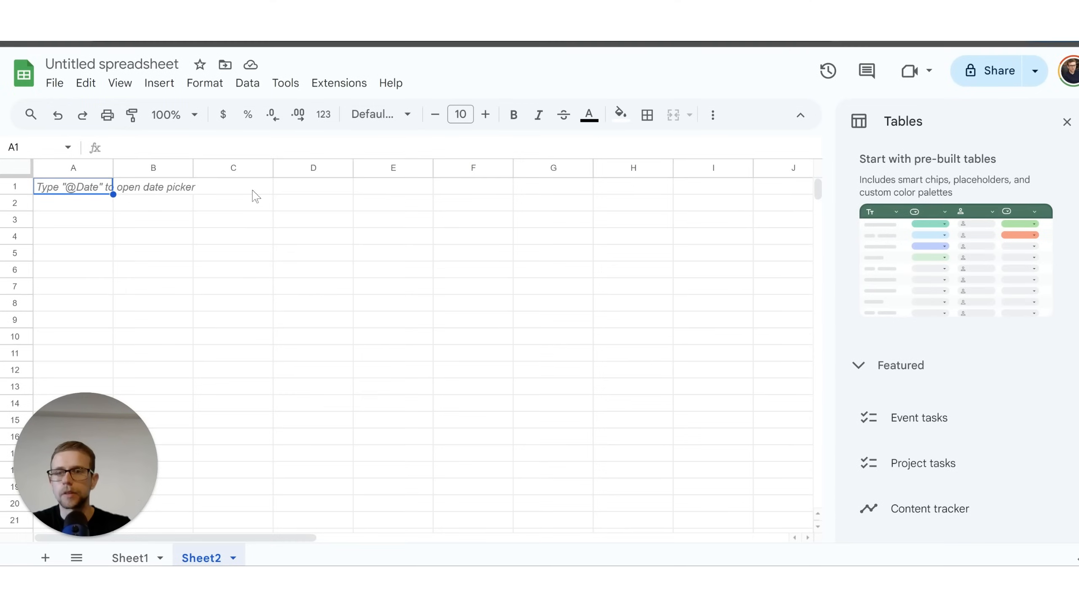
Step: Paste Claude's keyword list at A1 of Sheet2, widen column A and dismiss the pre-built tables suggestions
{"action": "key", "text": "ctrl+v"}
{"action": "left_click_drag", "start_coordinate": [113, 168], "coordinate": [348, 232]}
{"action": "left_click", "coordinate": [379, 247]}
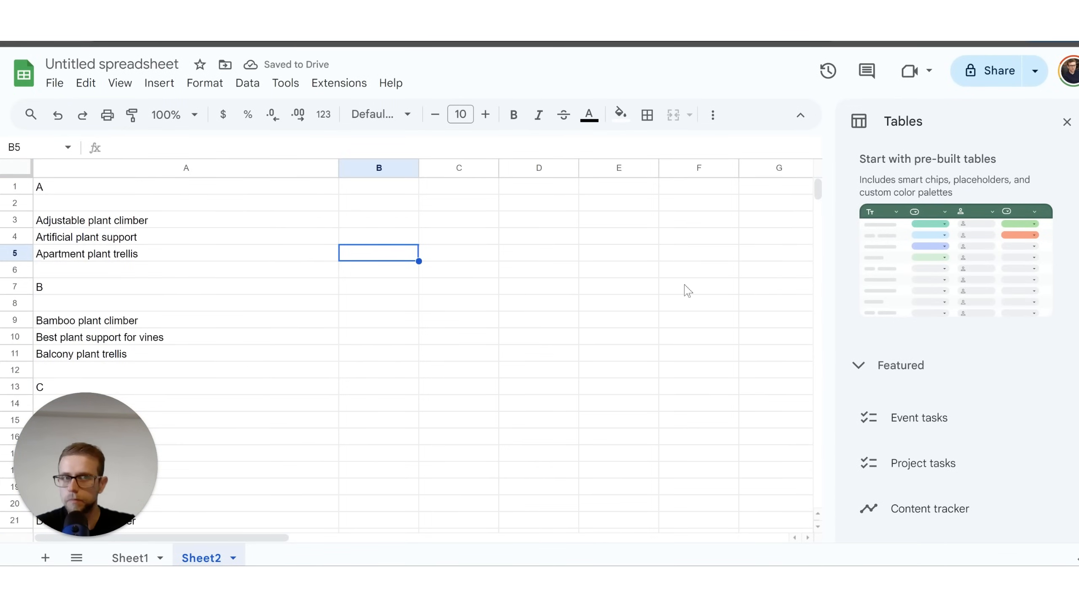
{"action": "left_click", "coordinate": [1062, 124]}
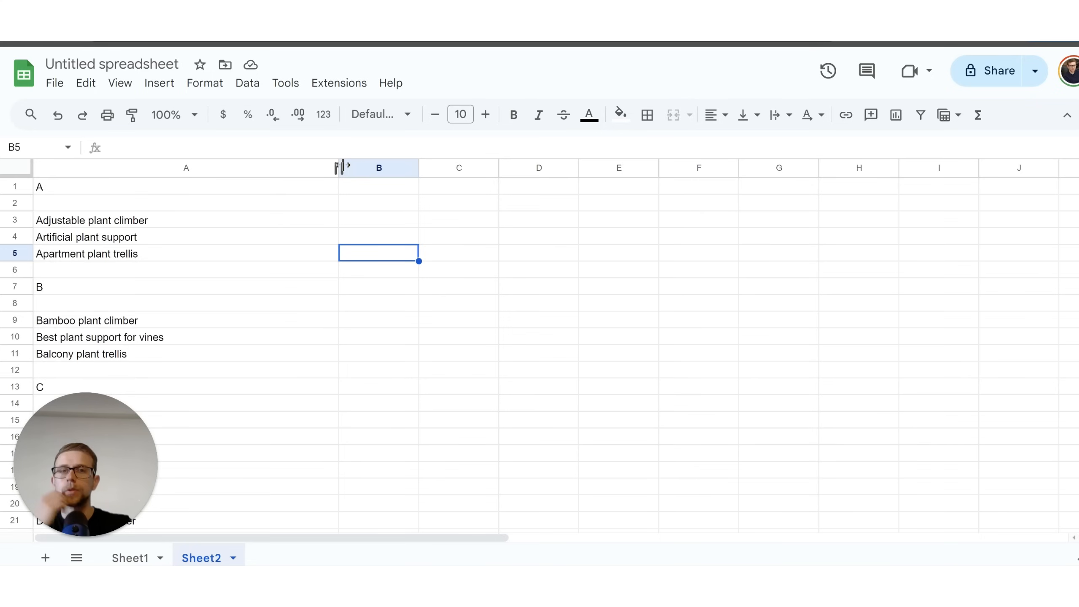
Step: Insert an empty column before the keyword column in Sheet2
{"action": "left_click", "coordinate": [68, 168]}
{"action": "right_click", "coordinate": [68, 168]}
{"action": "left_click", "coordinate": [168, 242]}
{"action": "left_click", "coordinate": [460, 260]}
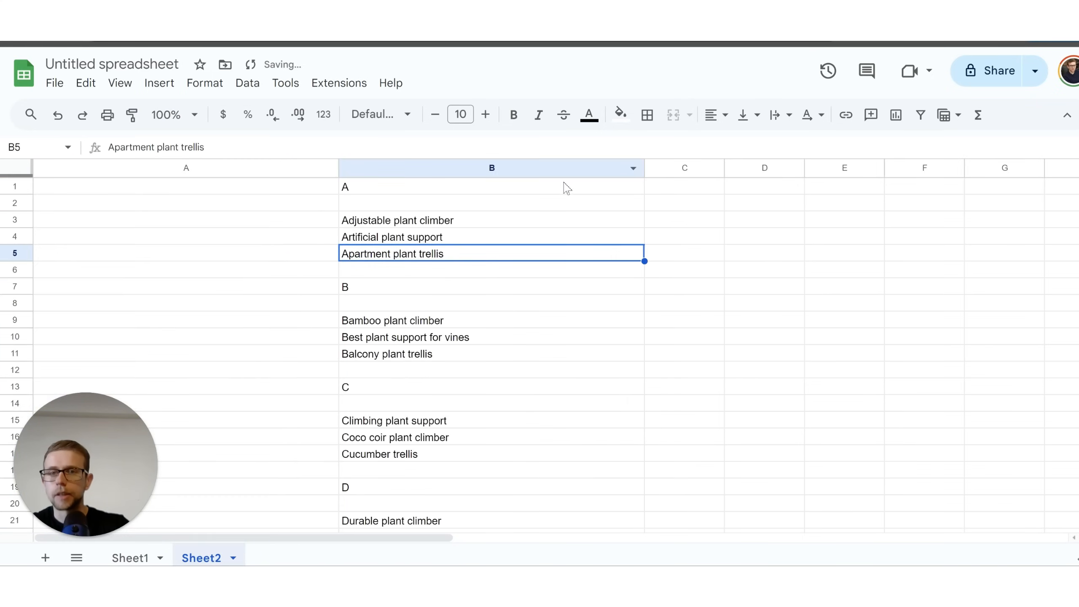
{"action": "left_click", "coordinate": [464, 191]}
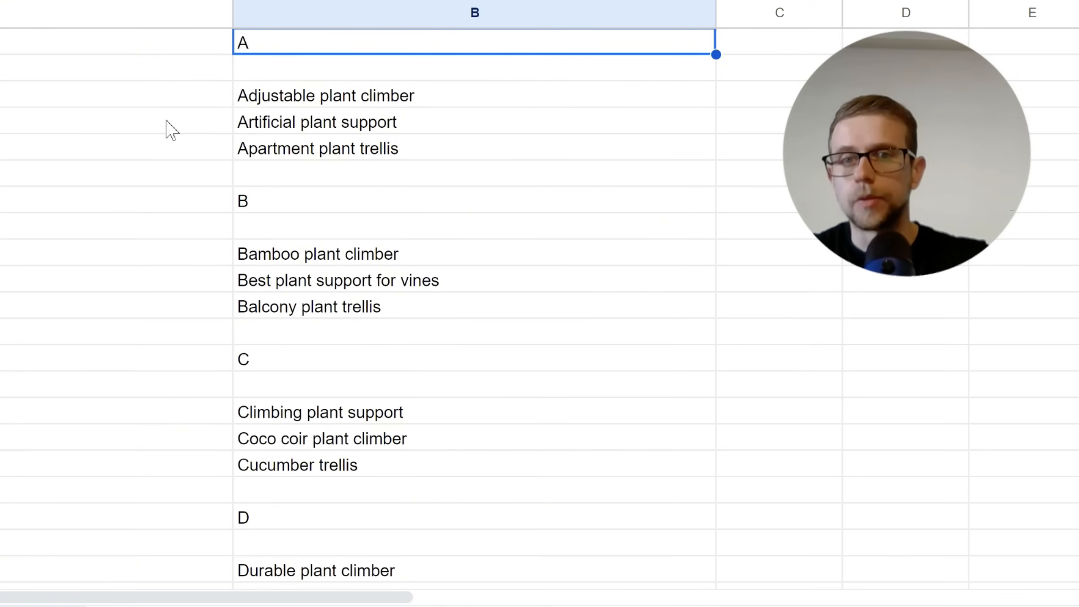
Step: Examine the individual keywords under A to E in column B, such as "Artificial plant support" and "Adjustable plant climber"
{"action": "left_click", "coordinate": [335, 135]}
{"action": "double_click", "coordinate": [353, 118]}
{"action": "key", "text": "ctrl+a"}
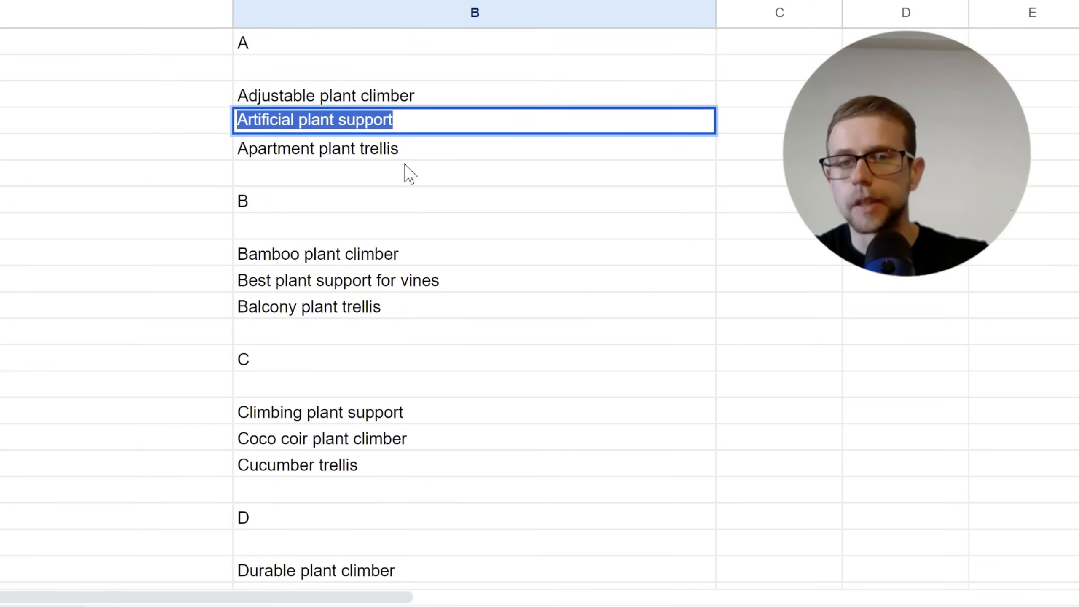
{"action": "left_click", "coordinate": [405, 169]}
{"action": "left_click", "coordinate": [482, 123]}
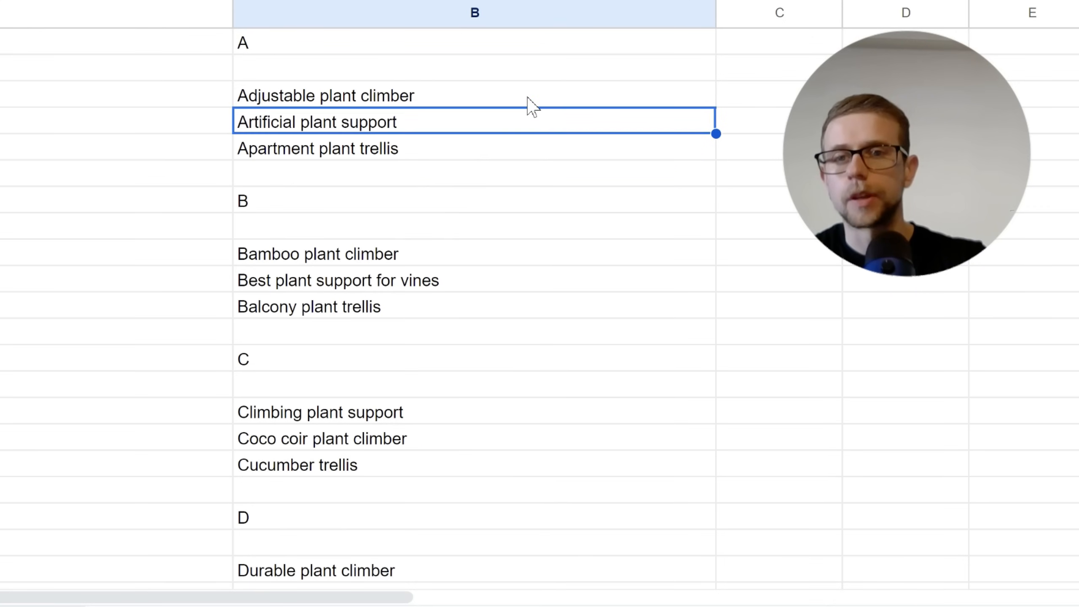
{"action": "left_click", "coordinate": [756, 99]}
{"action": "scroll", "coordinate": [469, 166], "scroll_direction": "down", "scroll_amount": 2}
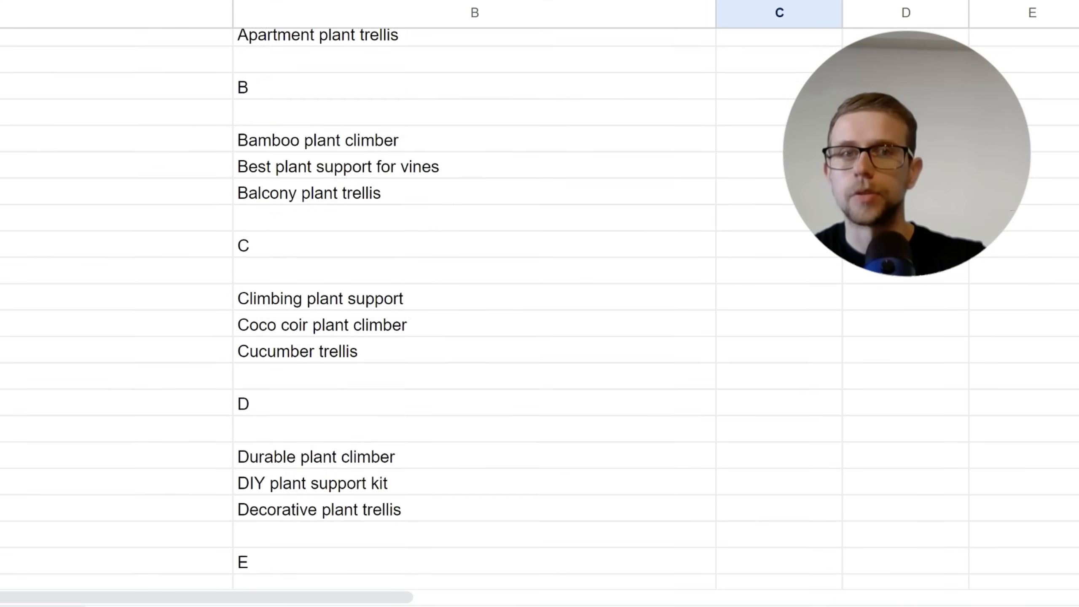
{"action": "scroll", "coordinate": [469, 166], "scroll_direction": "up", "scroll_amount": 2}
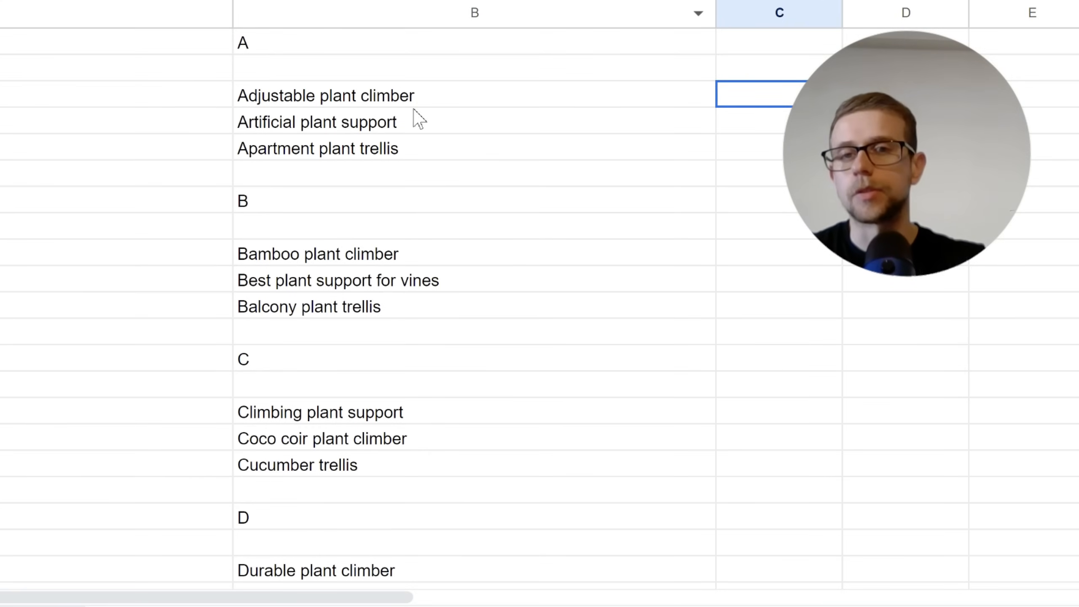
{"action": "left_click", "coordinate": [416, 121]}
{"action": "left_click", "coordinate": [412, 97]}
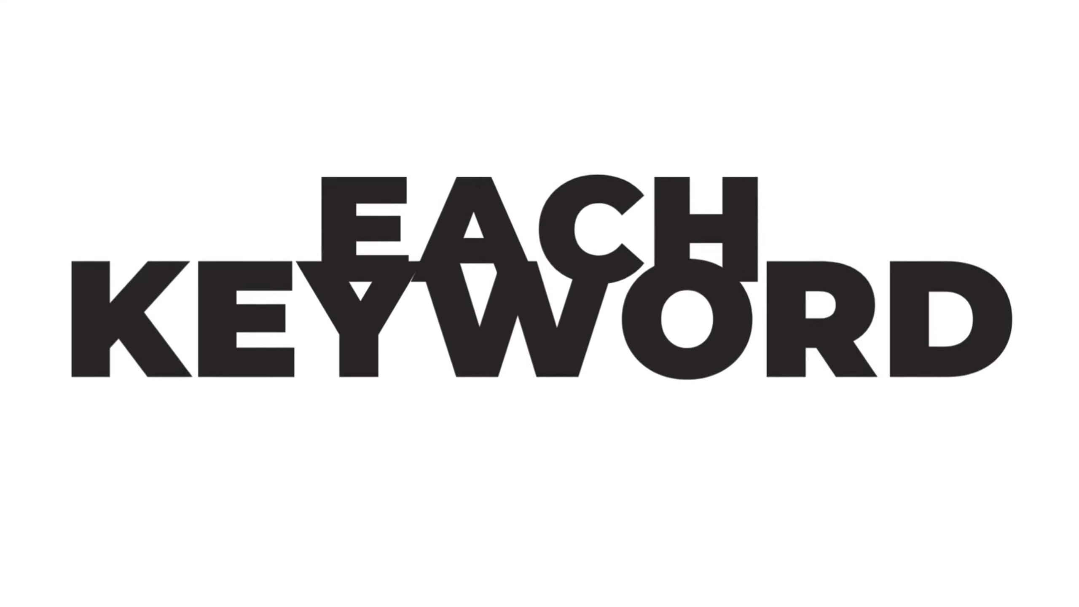
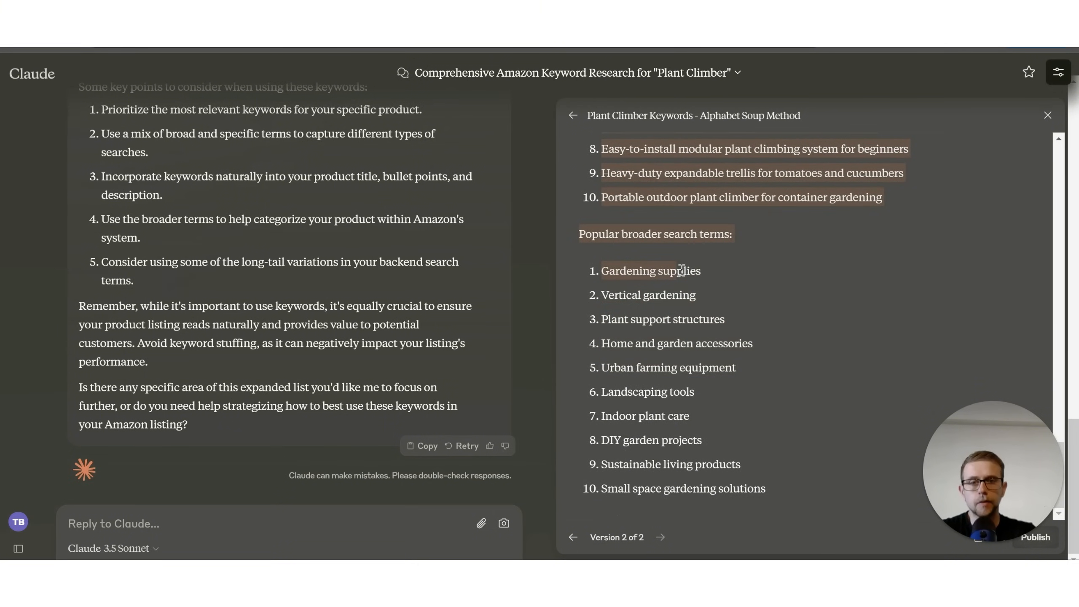
Step: Copy Claude's expanded keyword list, paste it at C2 of Sheet2 and widen column C to fit
{"action": "left_click_drag", "start_coordinate": [663, 374], "coordinate": [793, 497]}
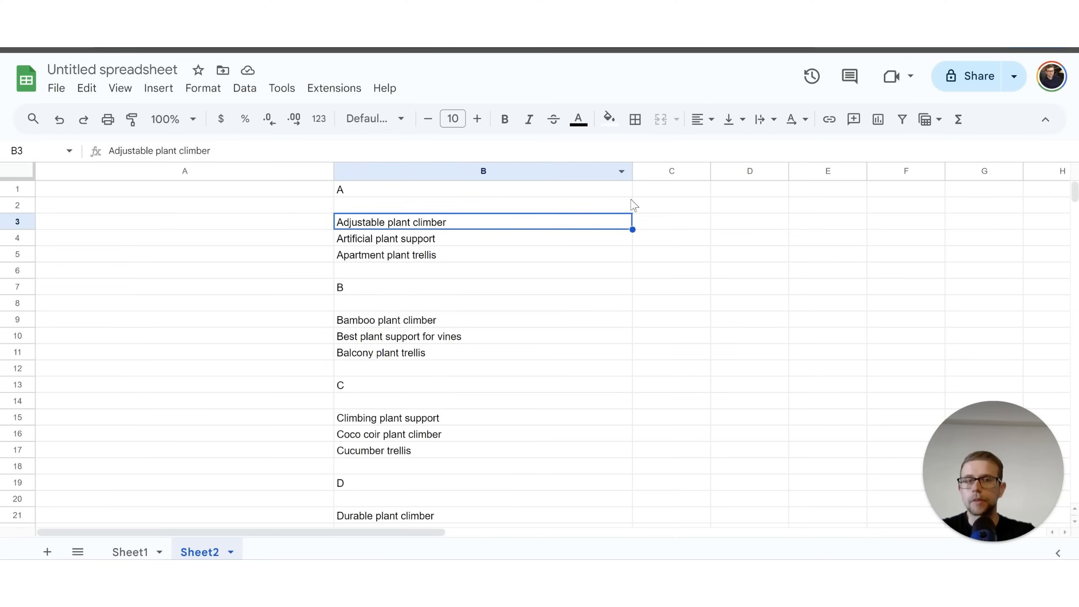
{"action": "left_click", "coordinate": [649, 203]}
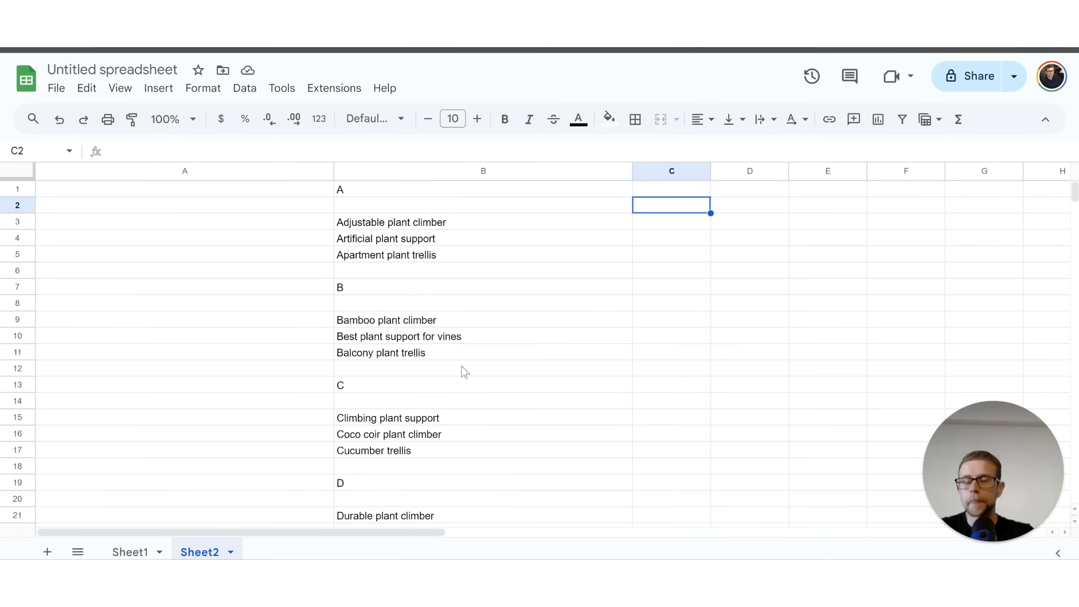
{"action": "key", "text": "ctrl+v"}
{"action": "left_click_drag", "start_coordinate": [710, 170], "coordinate": [854, 170]}
{"action": "left_click", "coordinate": [807, 206]}
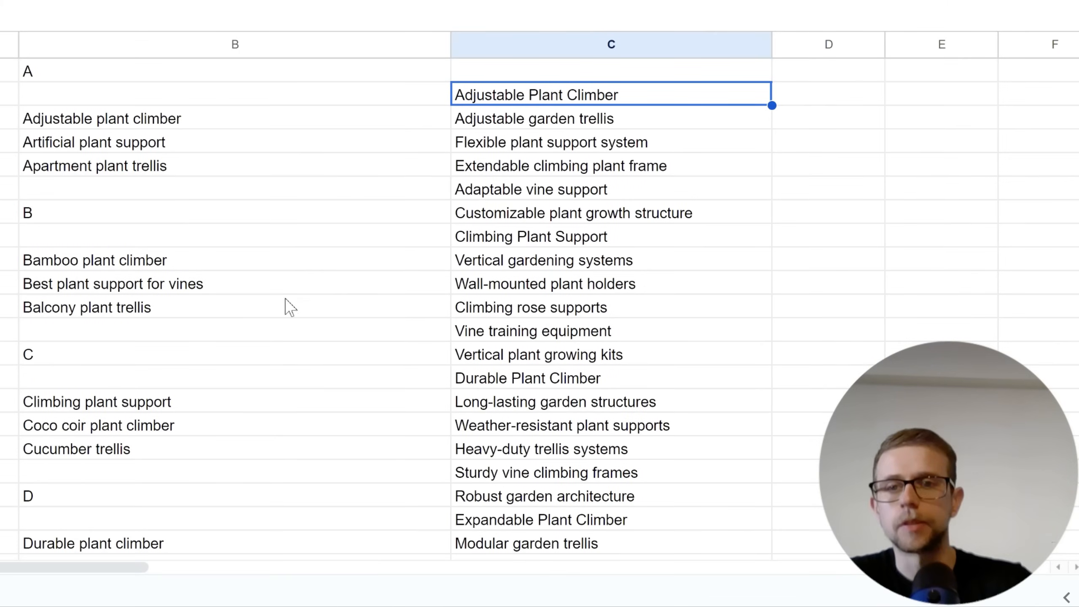
Step: Search the sheet for "bamboo", delete the "Bamboo plant climber" entry in column B and clear the search term
{"action": "left_click", "coordinate": [113, 265]}
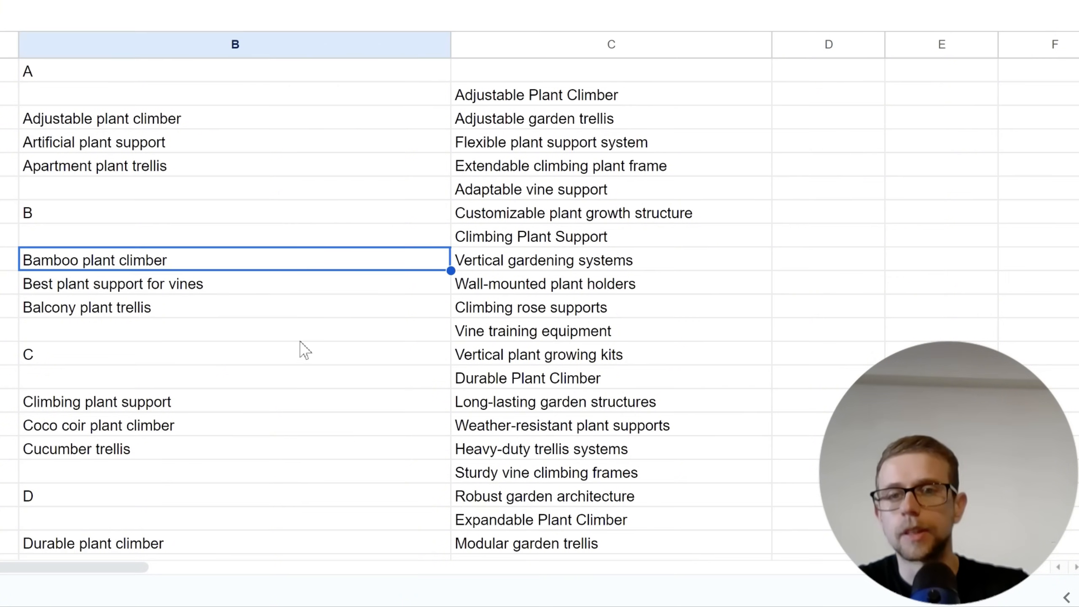
{"action": "key", "text": "ctrl+f"}
{"action": "type", "text": "bamboo"}
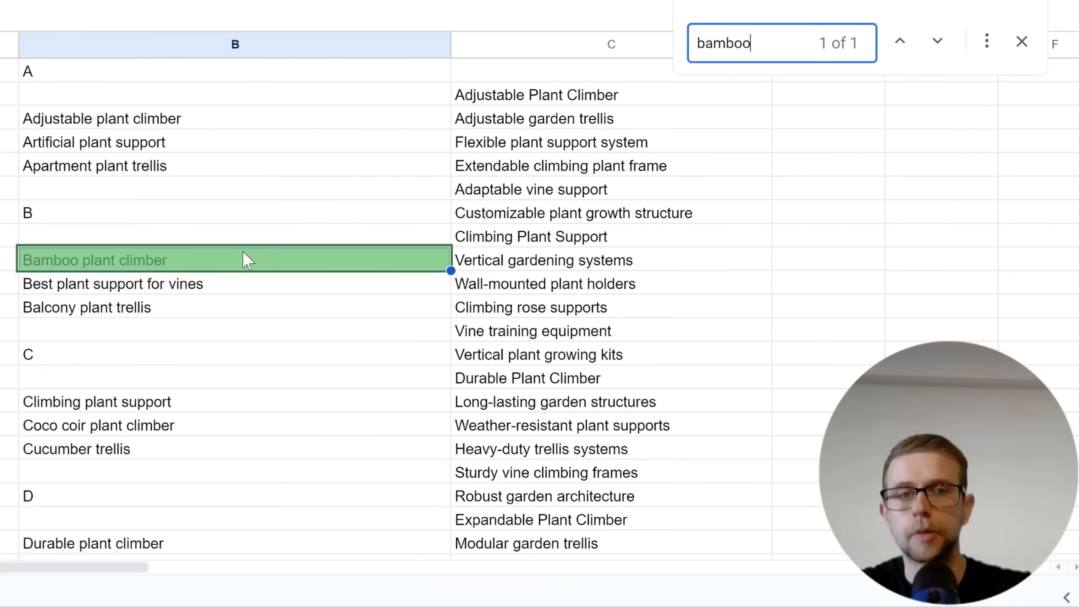
{"action": "key", "text": "ctrl+a"}
{"action": "left_click", "coordinate": [251, 255]}
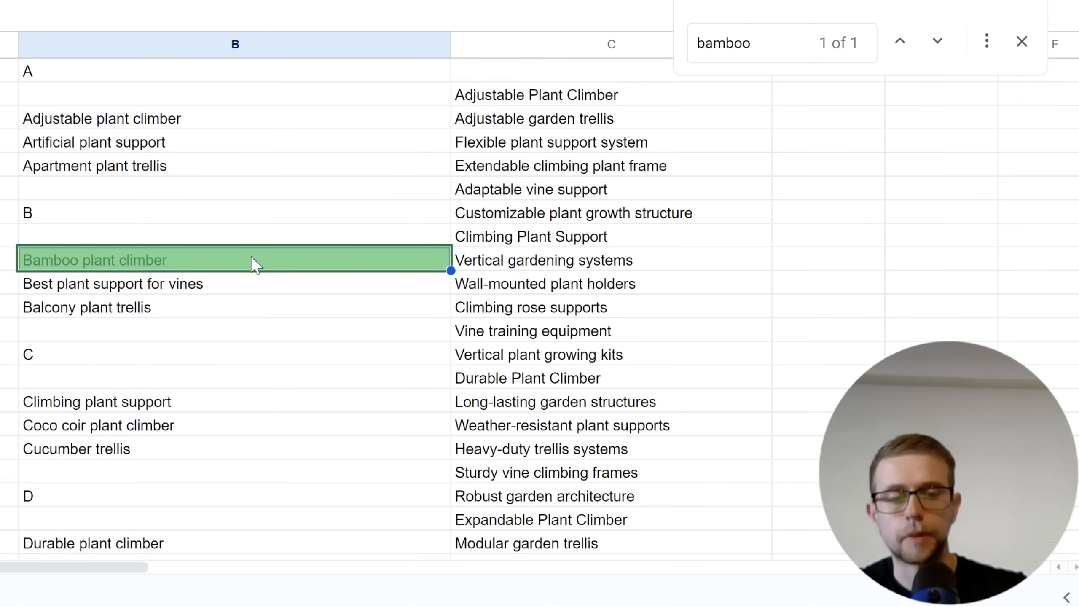
{"action": "key", "text": "Delete"}
{"action": "double_click", "coordinate": [779, 49]}
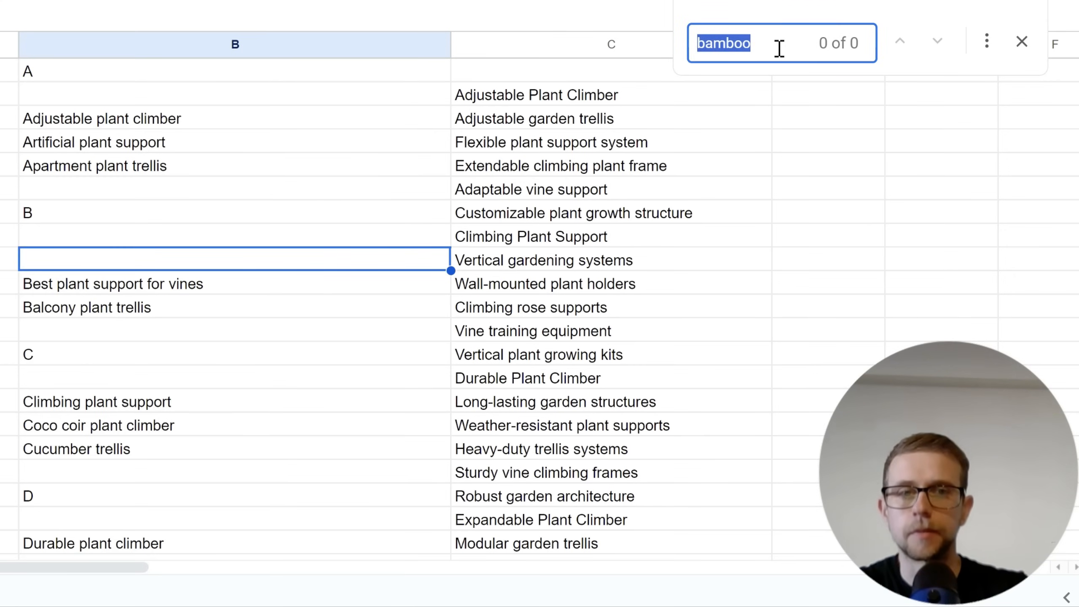
{"action": "key", "text": "BackSpace"}
Step: Go through the column B keywords from C to J and delete "Japanese climbing plant support"
{"action": "left_click", "coordinate": [200, 362]}
{"action": "scroll", "coordinate": [210, 361], "scroll_direction": "down", "scroll_amount": 5}
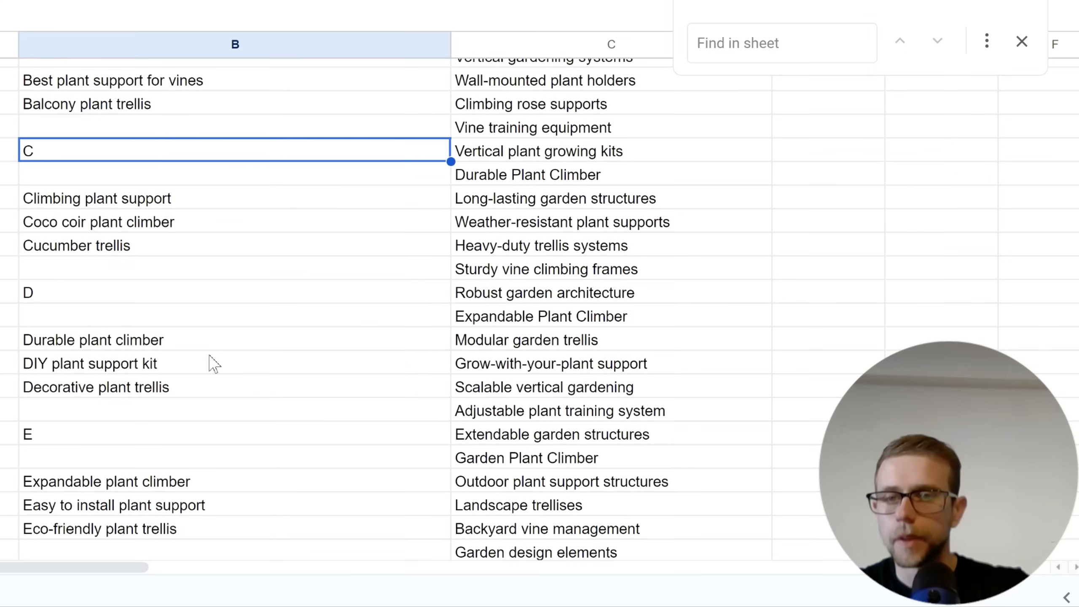
{"action": "left_click", "coordinate": [149, 341]}
{"action": "left_click", "coordinate": [136, 387]}
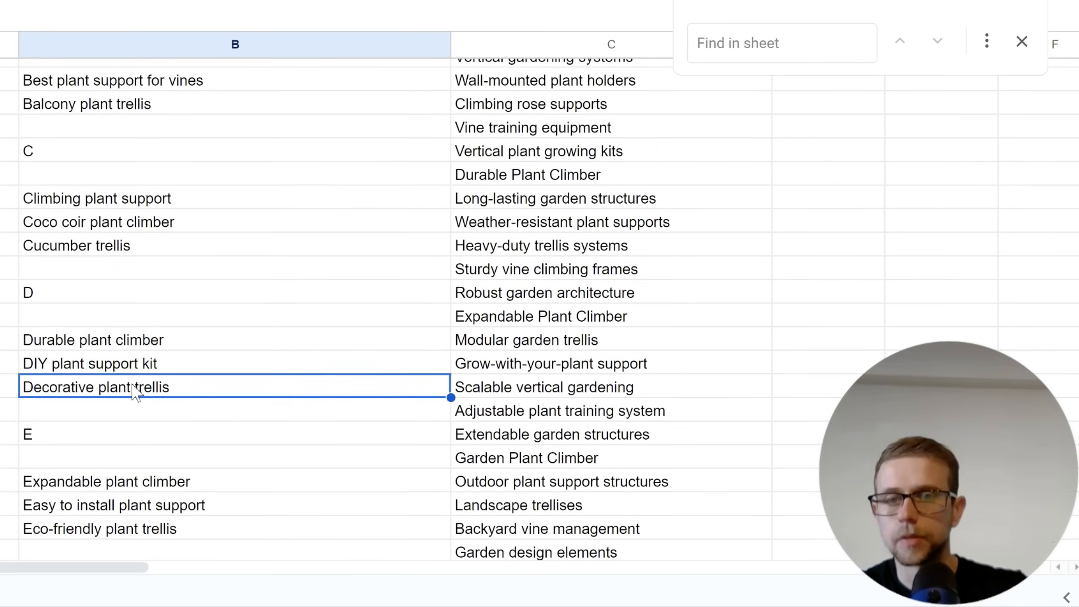
{"action": "scroll", "coordinate": [136, 389], "scroll_direction": "down", "scroll_amount": 9}
{"action": "left_click", "coordinate": [149, 264]}
{"action": "scroll", "coordinate": [123, 330], "scroll_direction": "down", "scroll_amount": 9}
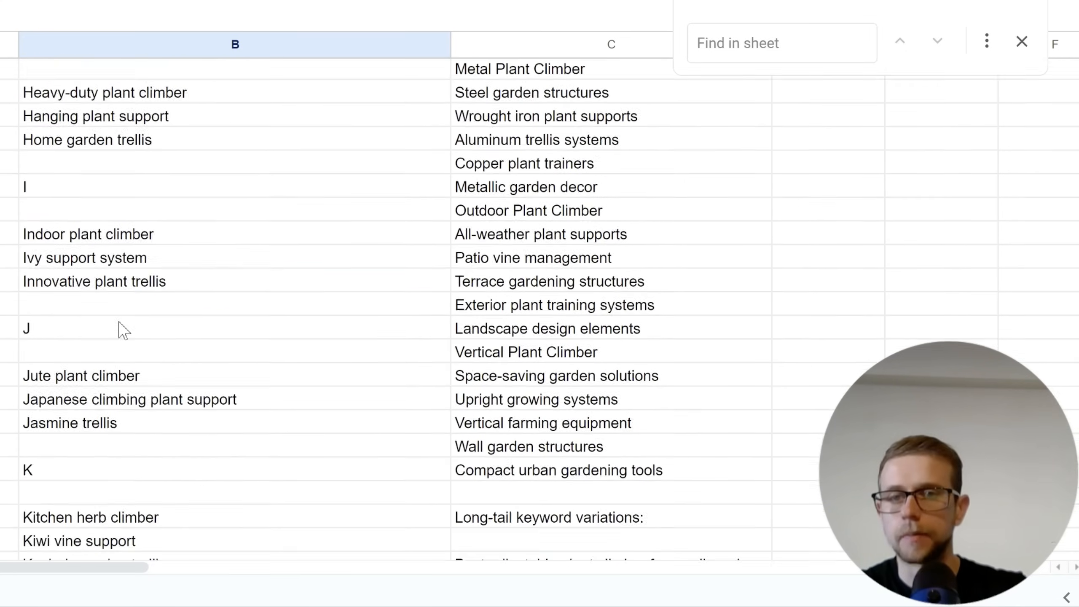
{"action": "left_click", "coordinate": [117, 402]}
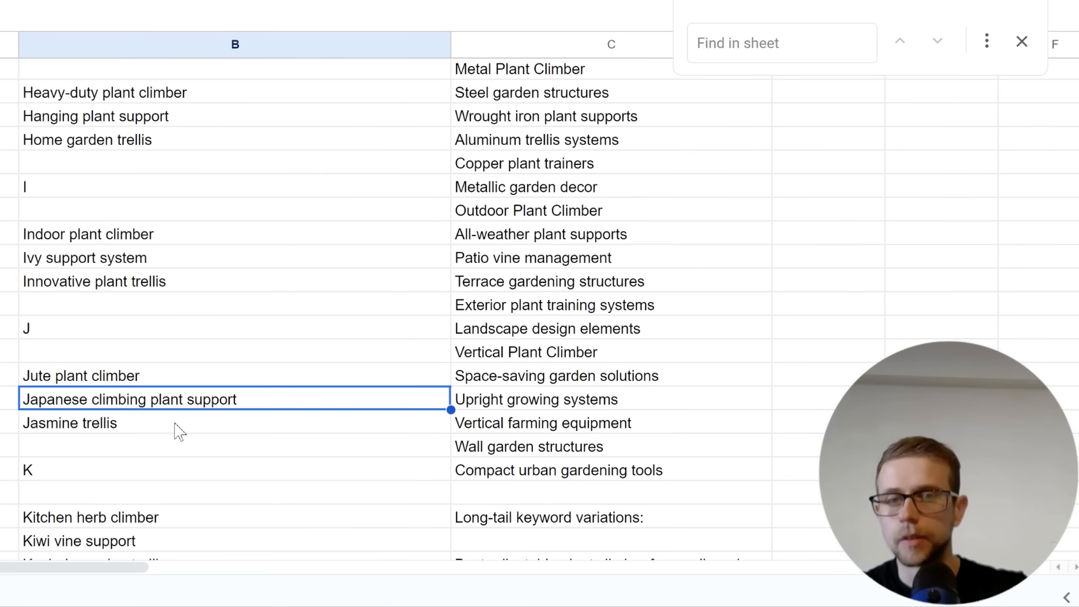
{"action": "key", "text": "Delete"}
Step: Delete the "Jute plant climber" keyword from the J group in column B
{"action": "left_click", "coordinate": [176, 429]}
{"action": "scroll", "coordinate": [176, 376], "scroll_direction": "down", "scroll_amount": 2}
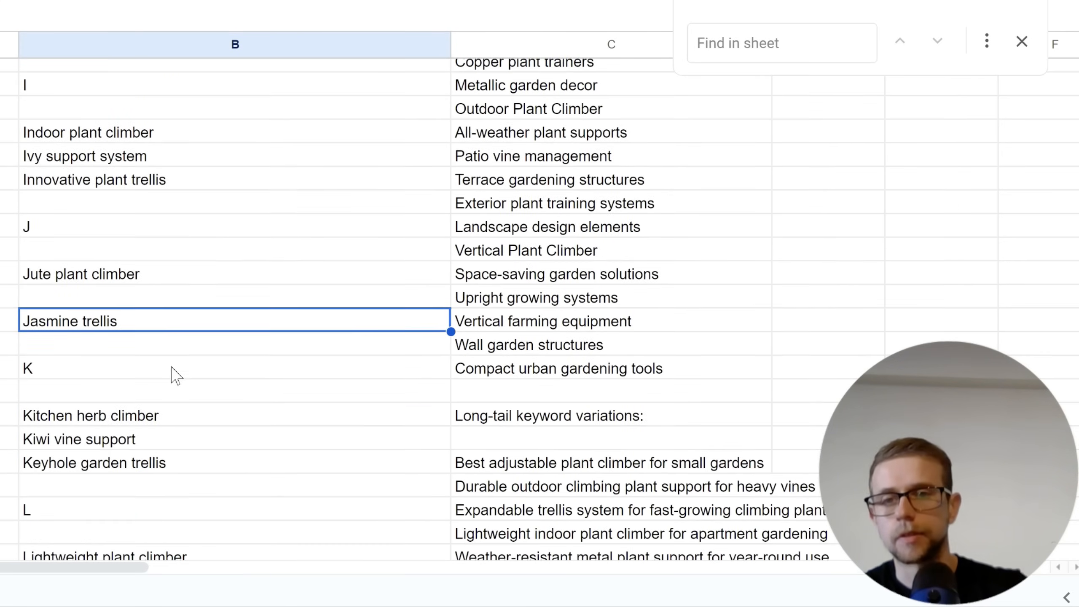
{"action": "left_click", "coordinate": [159, 275]}
{"action": "key", "text": "Delete"}
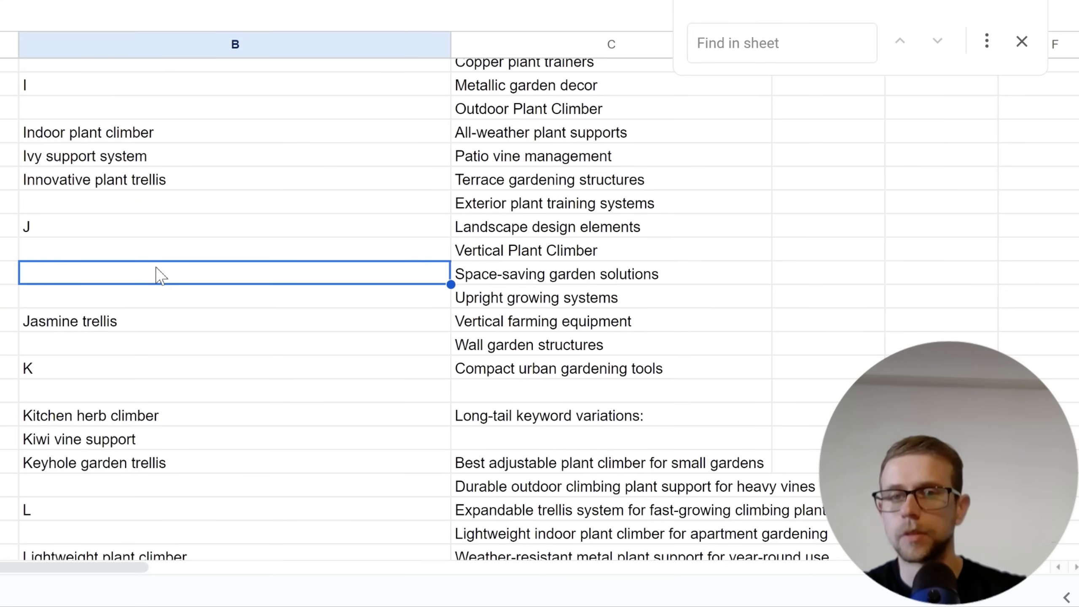
Step: Copy the "Kiwi vine support" keyword from the K group in column B
{"action": "double_click", "coordinate": [46, 445]}
{"action": "left_click_drag", "start_coordinate": [79, 437], "coordinate": [23, 436]}
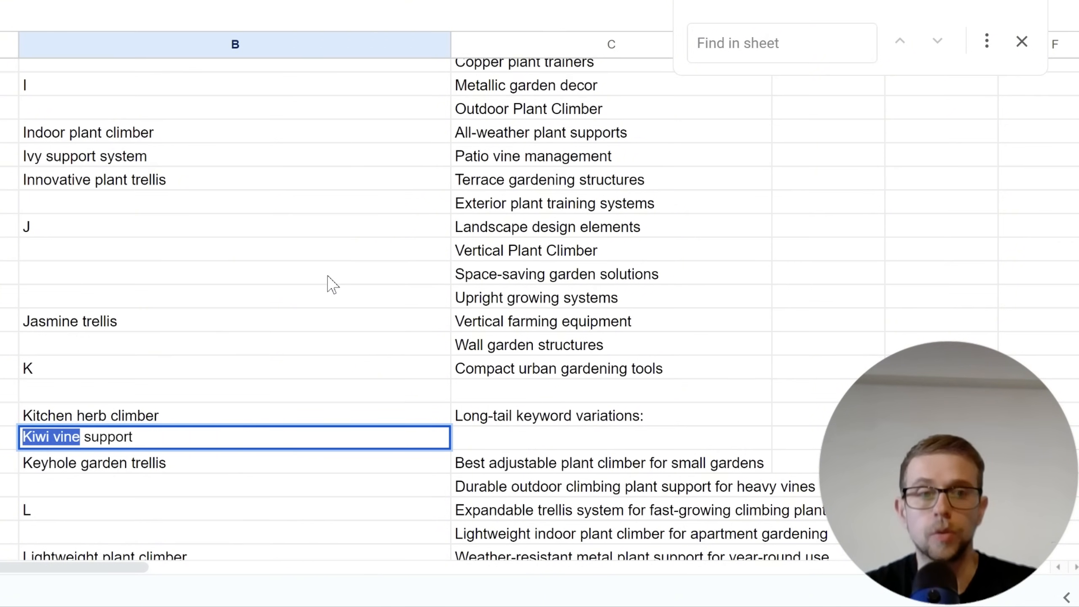
{"action": "left_click", "coordinate": [323, 258]}
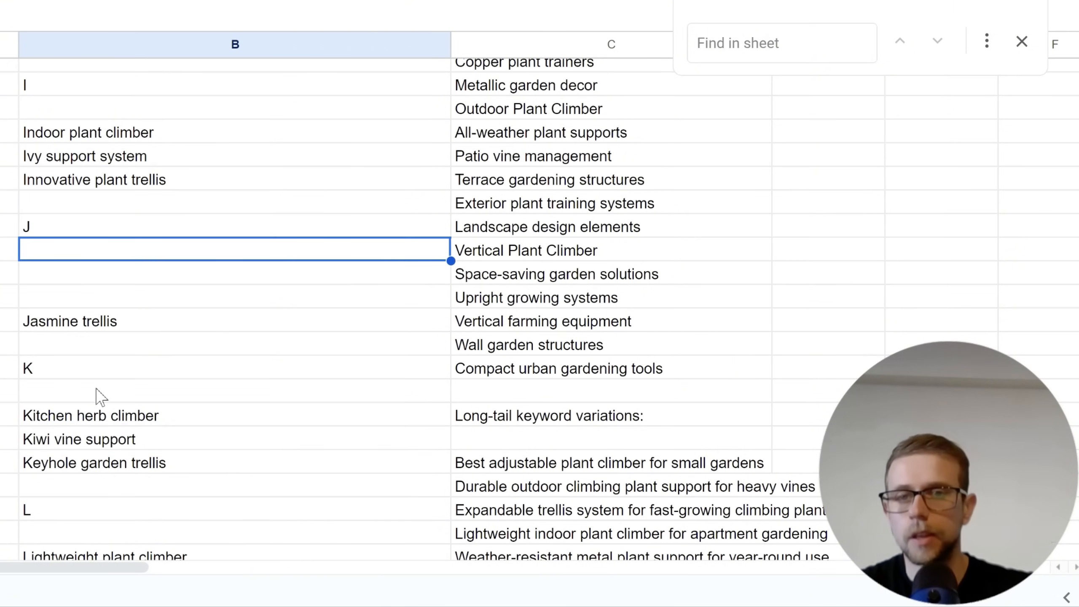
{"action": "left_click", "coordinate": [132, 424]}
{"action": "double_click", "coordinate": [132, 439]}
{"action": "left_click_drag", "start_coordinate": [133, 438], "coordinate": [158, 394]}
{"action": "key", "text": "ctrl+c"}
{"action": "left_click", "coordinate": [180, 345]}
Step: Open a new incognito window and load the Amazon website
{"action": "key", "text": "alt+Tab"}
{"action": "key", "text": "alt+Tab"}
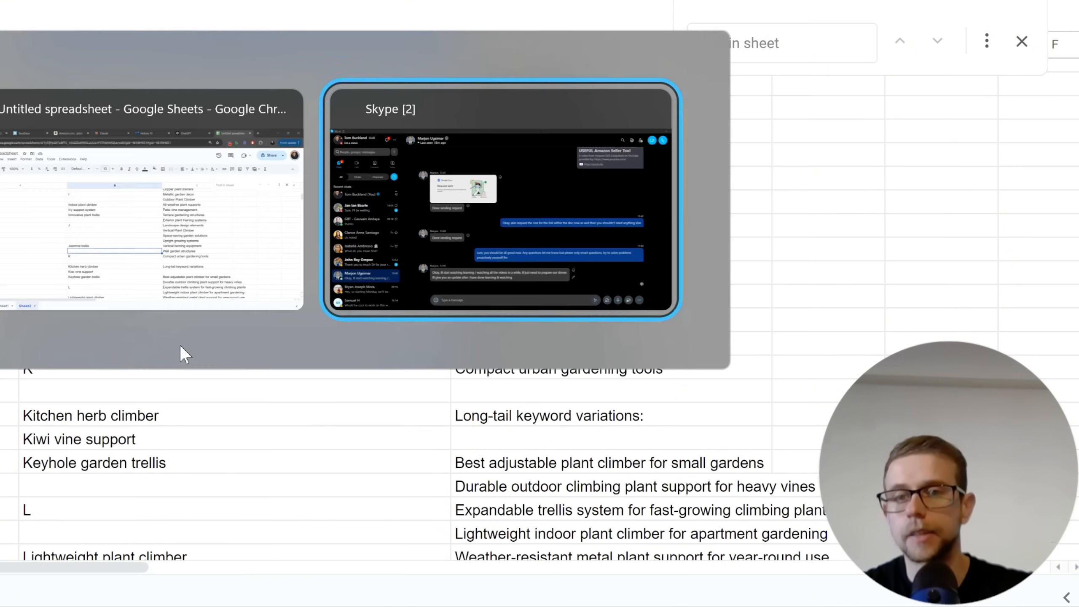
{"action": "key", "text": "alt+f"}
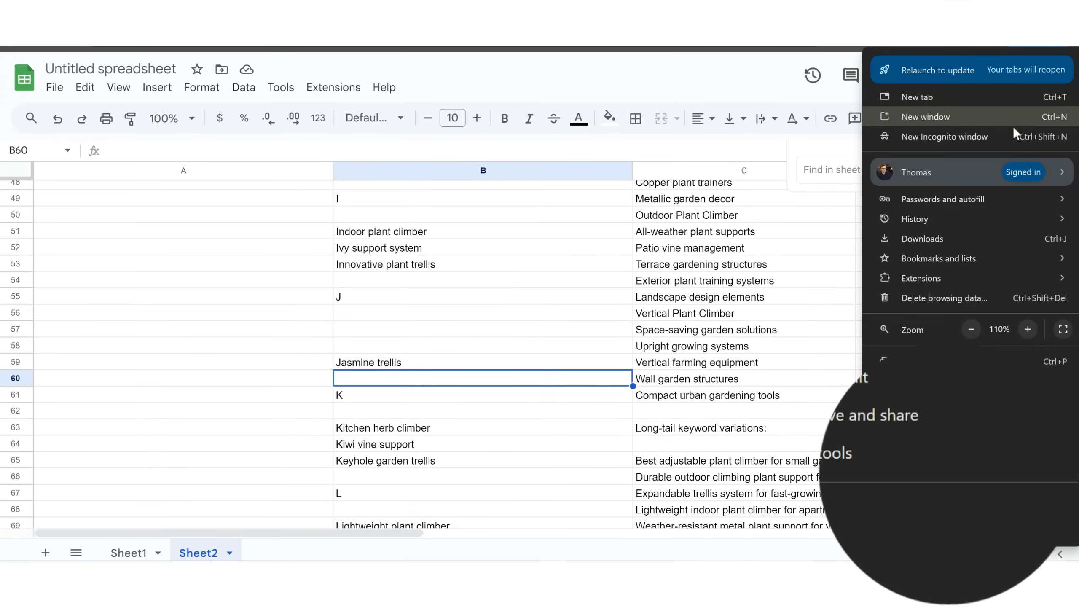
{"action": "left_click", "coordinate": [1012, 135]}
{"action": "type", "text": "amazon."}
{"action": "key", "text": "Return"}
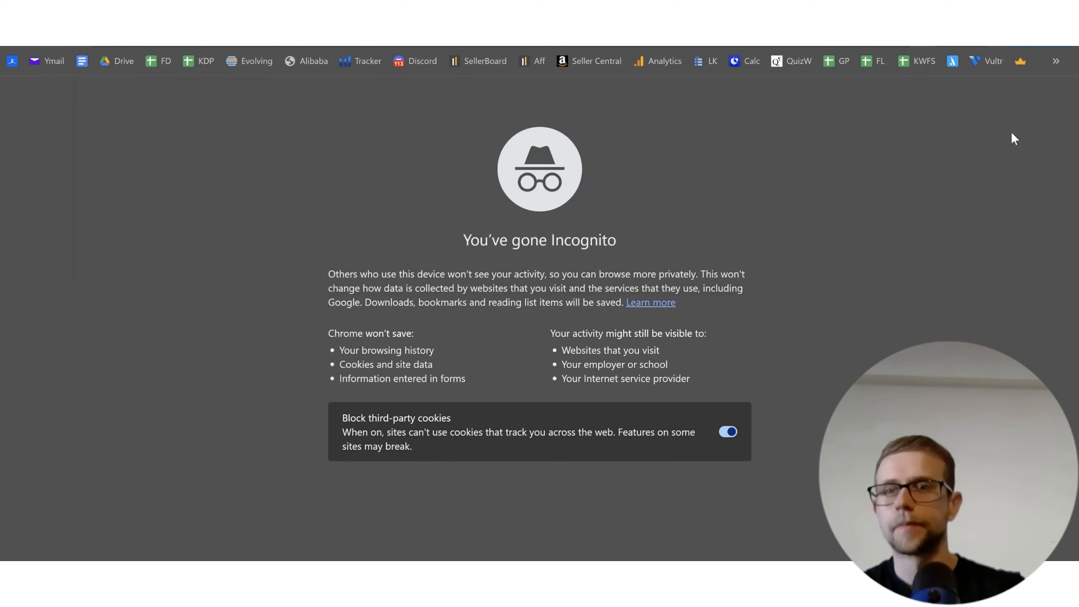
Step: Fill in the captcha characters on Amazon's robot check and continue to the store
{"action": "left_click", "coordinate": [535, 342]}
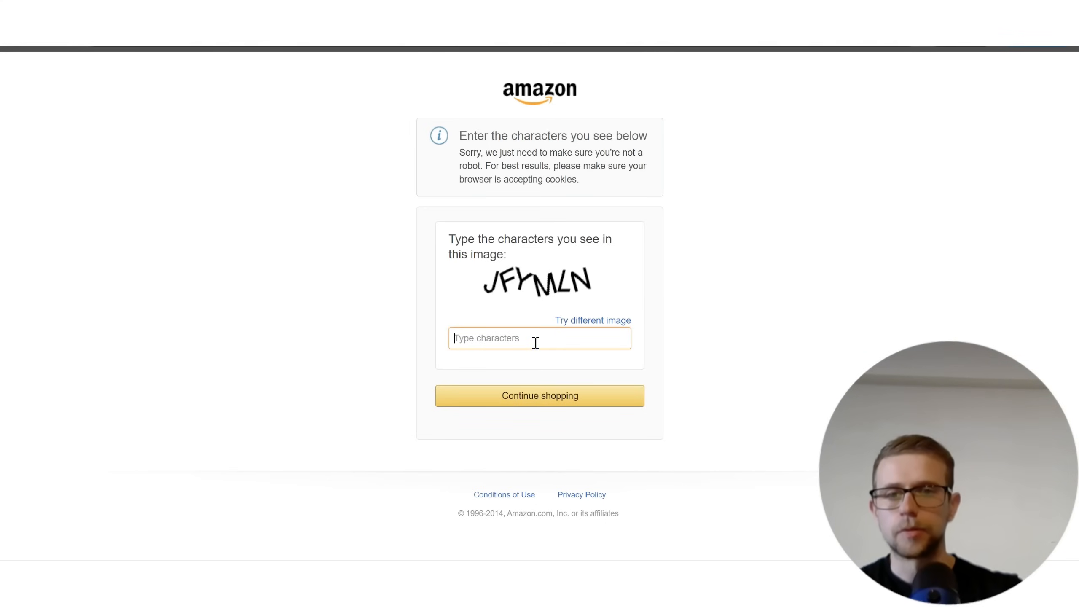
{"action": "type", "text": "jfymln"}
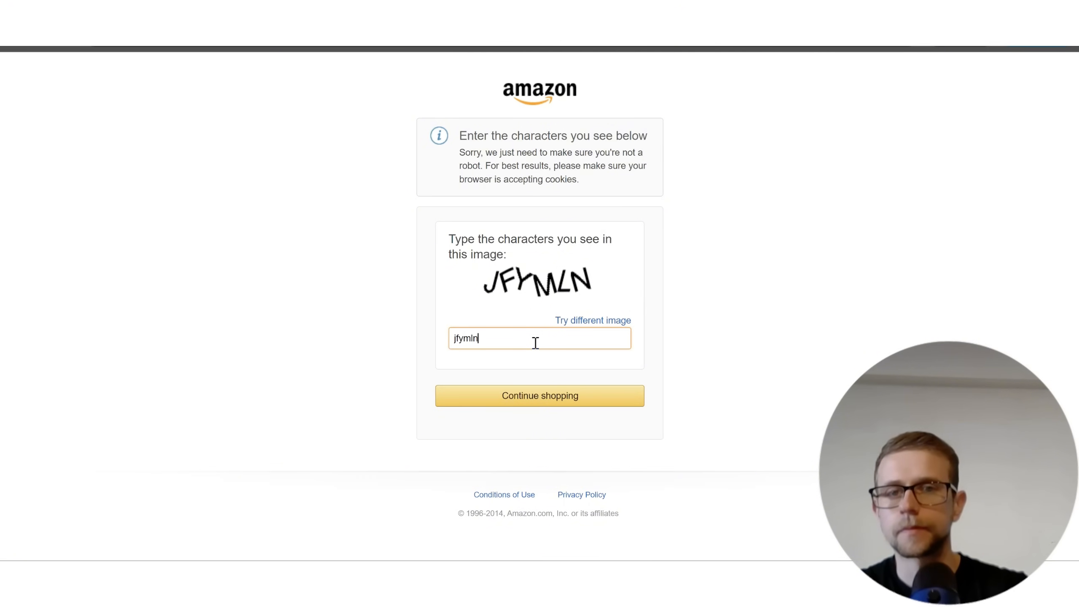
{"action": "key", "text": "Return"}
Step: Search Amazon for "Kiwi vine support" and examine the listings' relevance and review counts to judge competition
{"action": "left_click", "coordinate": [335, 71]}
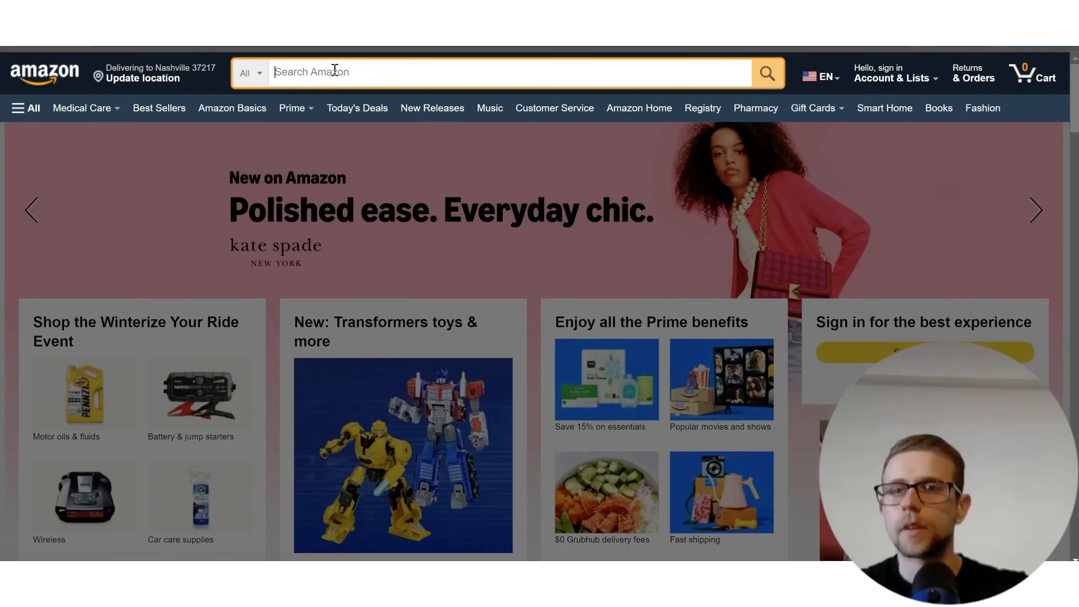
{"action": "key", "text": "ctrl+v"}
{"action": "key", "text": "Return"}
{"action": "scroll", "coordinate": [586, 245], "scroll_direction": "down", "scroll_amount": 10}
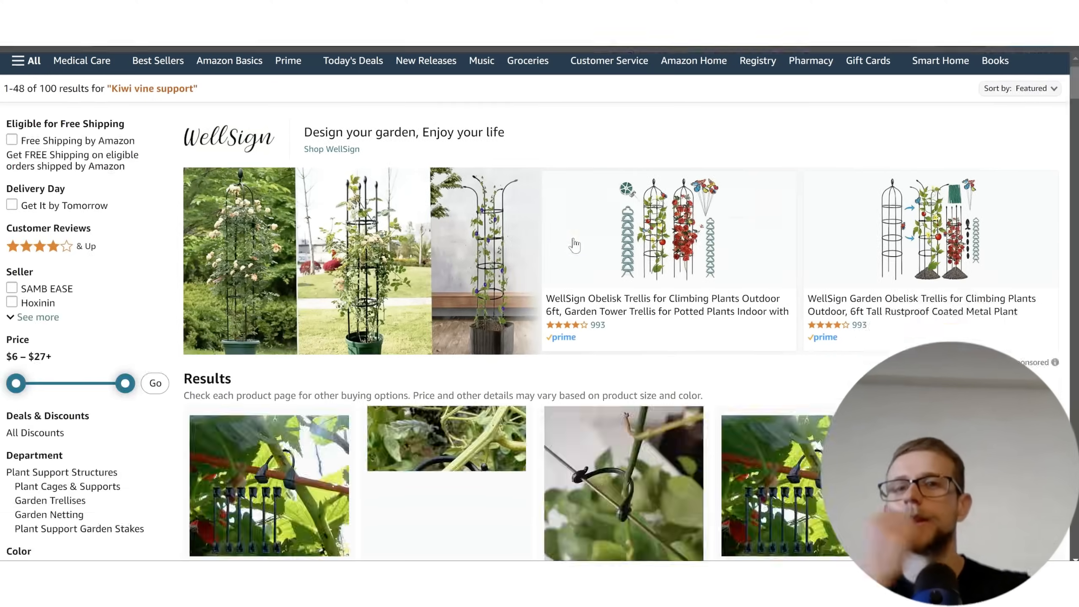
{"action": "scroll", "coordinate": [595, 246], "scroll_direction": "up", "scroll_amount": 5}
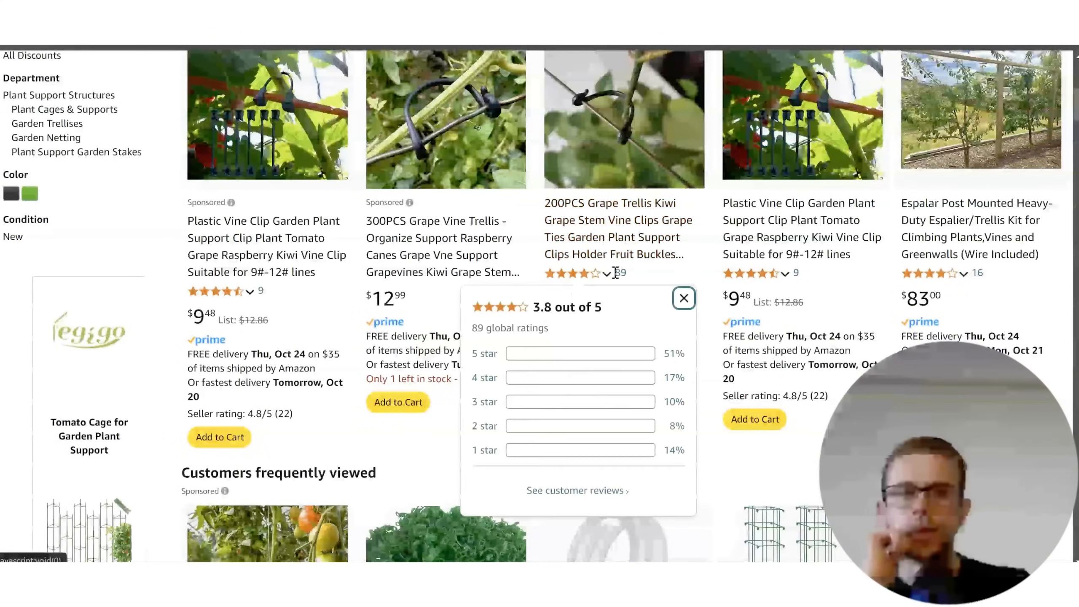
{"action": "scroll", "coordinate": [721, 268], "scroll_direction": "up", "scroll_amount": 8}
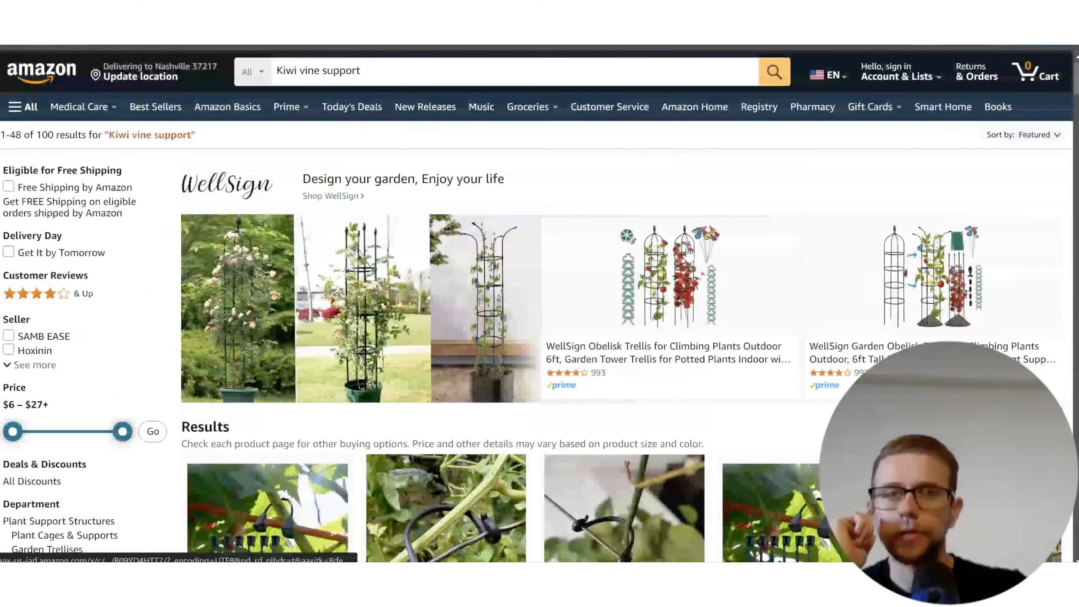
{"action": "scroll", "coordinate": [685, 275], "scroll_direction": "down", "scroll_amount": 5}
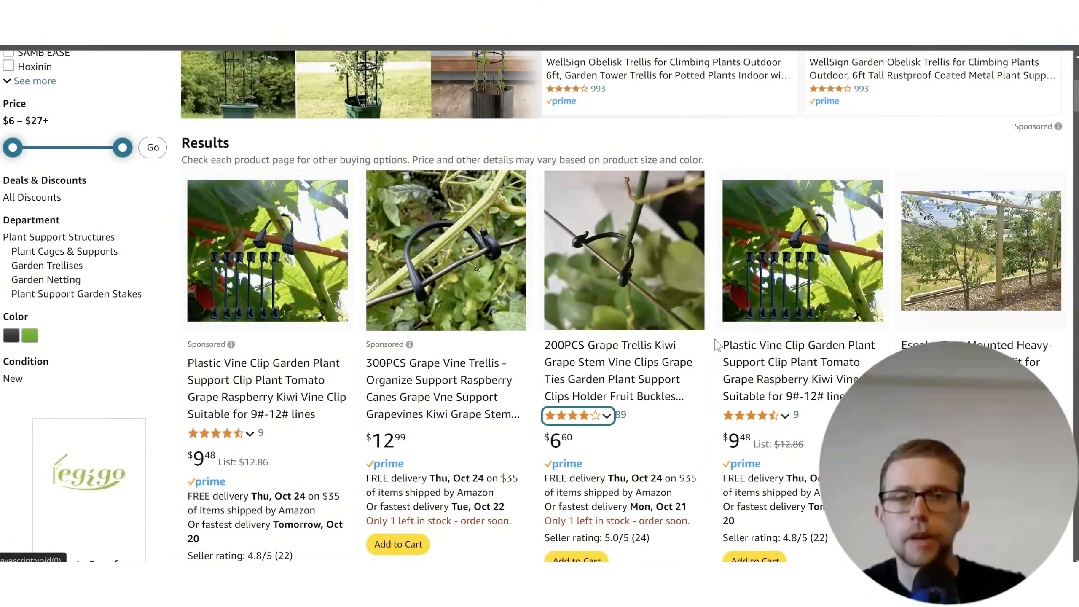
{"action": "scroll", "coordinate": [714, 340], "scroll_direction": "down", "scroll_amount": 3}
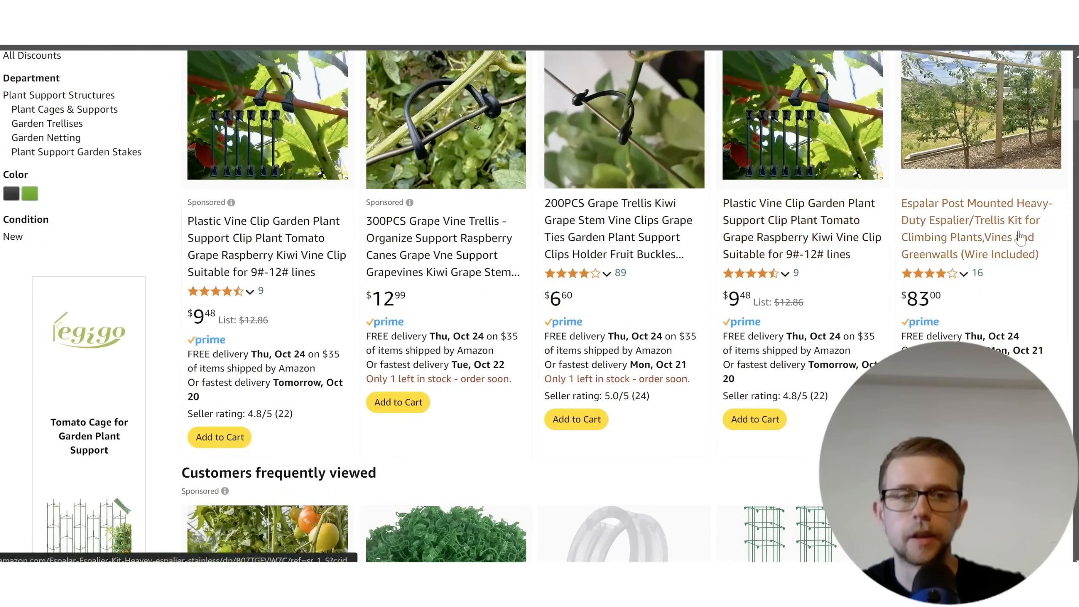
{"action": "scroll", "coordinate": [701, 269], "scroll_direction": "up", "scroll_amount": 9}
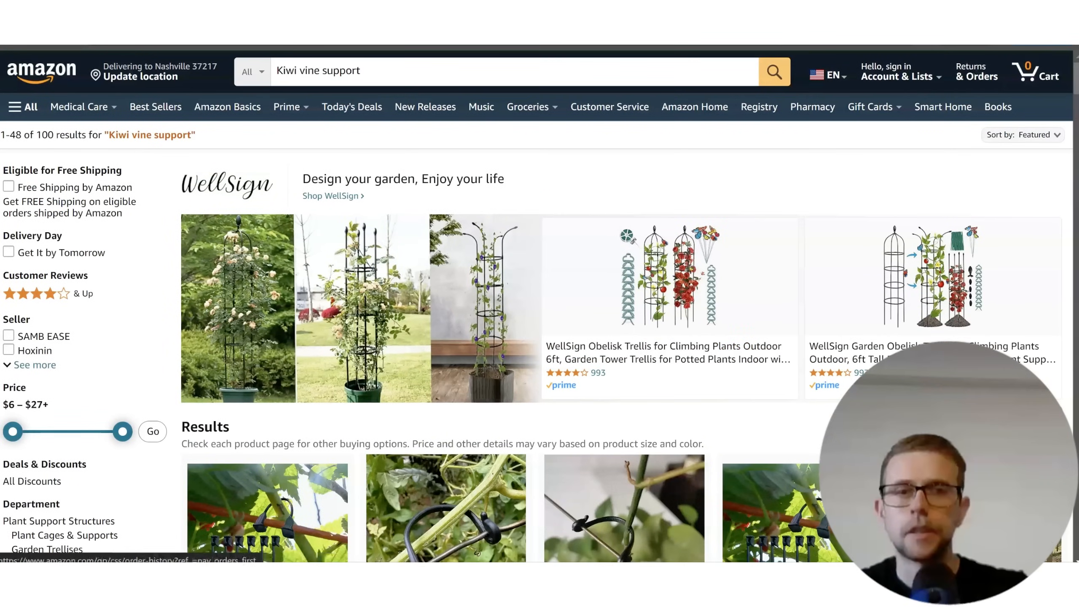
{"action": "scroll", "coordinate": [701, 269], "scroll_direction": "down", "scroll_amount": 1}
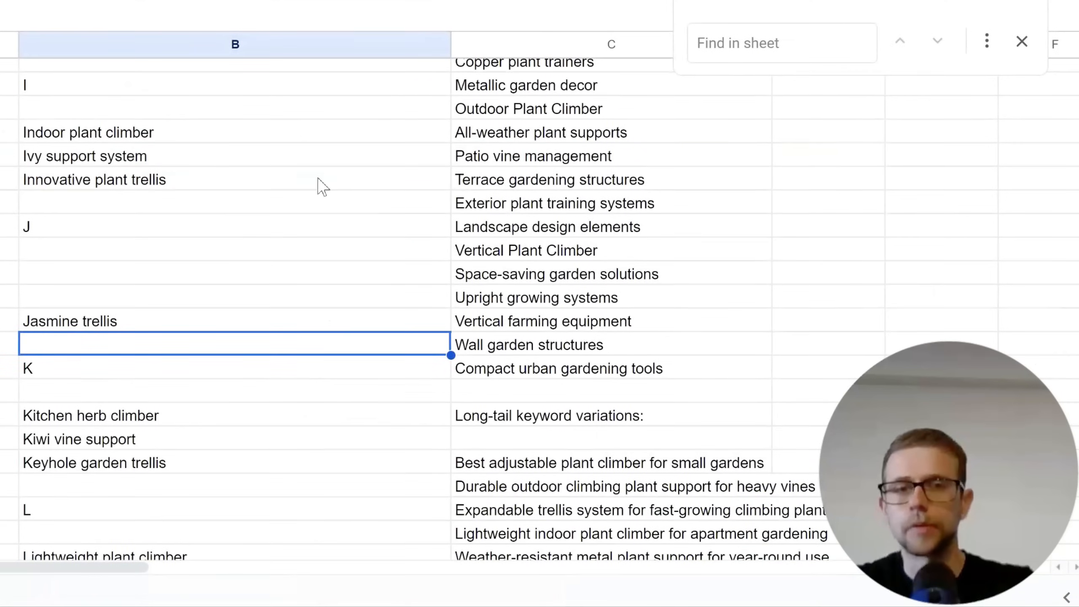
Step: Return to the spreadsheet and look through the keywords in column C of Sheet2
{"action": "triple_click", "coordinate": [643, 278]}
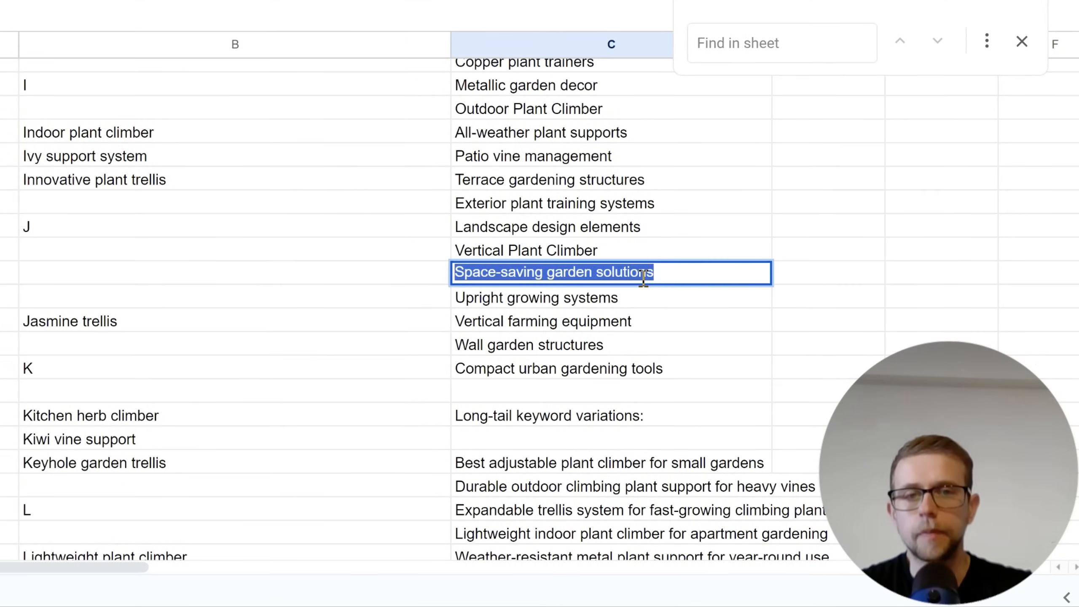
{"action": "scroll", "coordinate": [550, 346], "scroll_direction": "down", "scroll_amount": 3}
{"action": "left_click", "coordinate": [603, 223]}
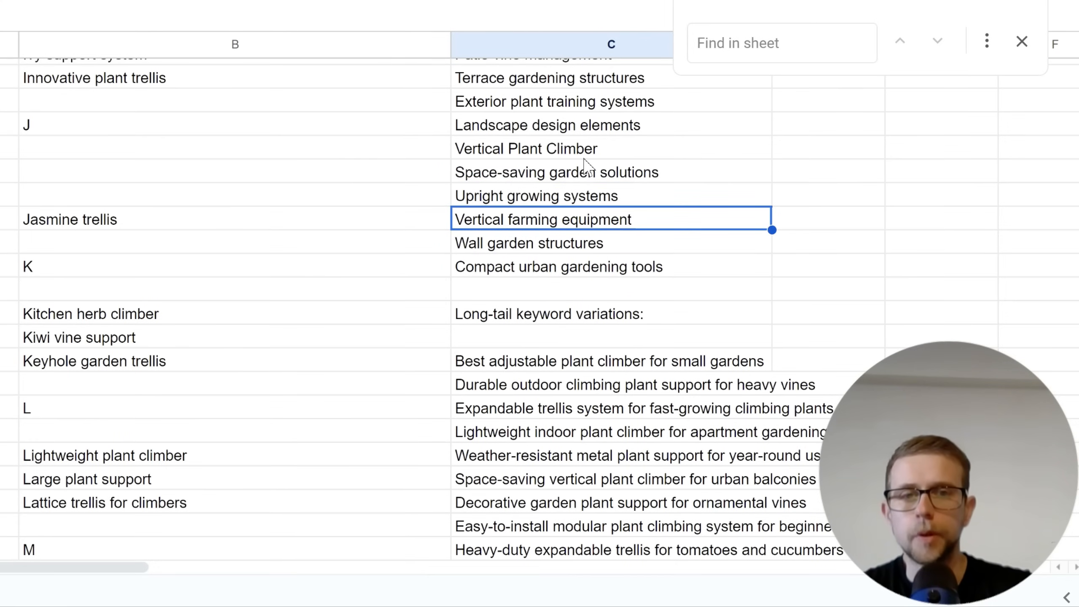
{"action": "left_click", "coordinate": [585, 158]}
{"action": "scroll", "coordinate": [590, 211], "scroll_direction": "down", "scroll_amount": 10}
{"action": "scroll", "coordinate": [592, 204], "scroll_direction": "up", "scroll_amount": 8}
{"action": "scroll", "coordinate": [594, 211], "scroll_direction": "up", "scroll_amount": 10}
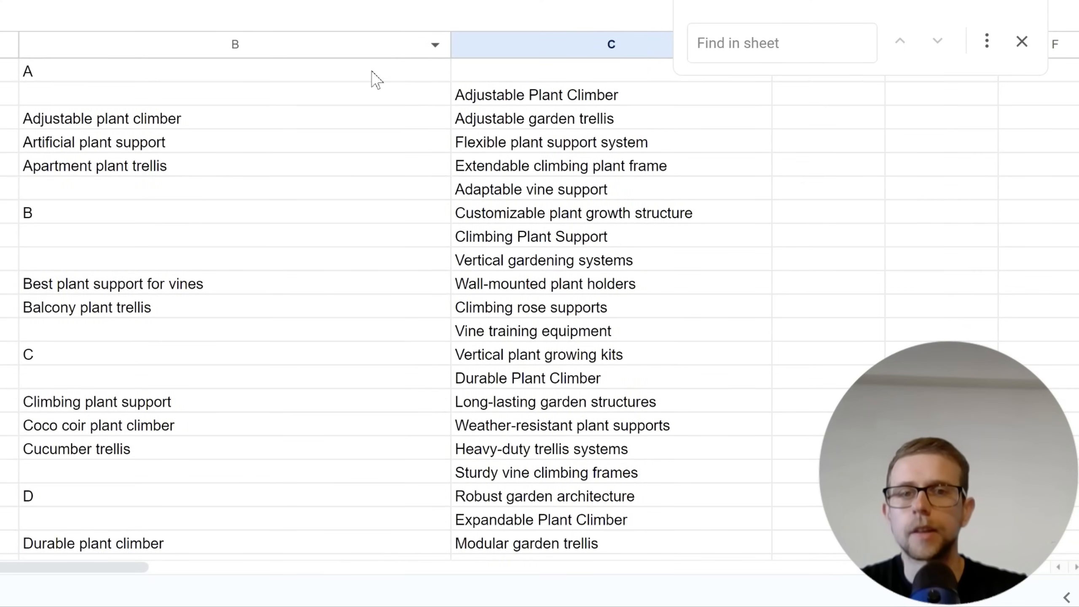
Step: Select the column B keywords from the A heading to the last long-tail variation and review the final letter groups
{"action": "left_click_drag", "start_coordinate": [374, 73], "coordinate": [463, 118]}
{"action": "left_click_drag", "start_coordinate": [330, 72], "coordinate": [285, 474]}
{"action": "scroll", "coordinate": [305, 212], "scroll_direction": "down", "scroll_amount": 10}
{"action": "scroll", "coordinate": [291, 267], "scroll_direction": "down", "scroll_amount": 10}
{"action": "scroll", "coordinate": [288, 299], "scroll_direction": "down", "scroll_amount": 5}
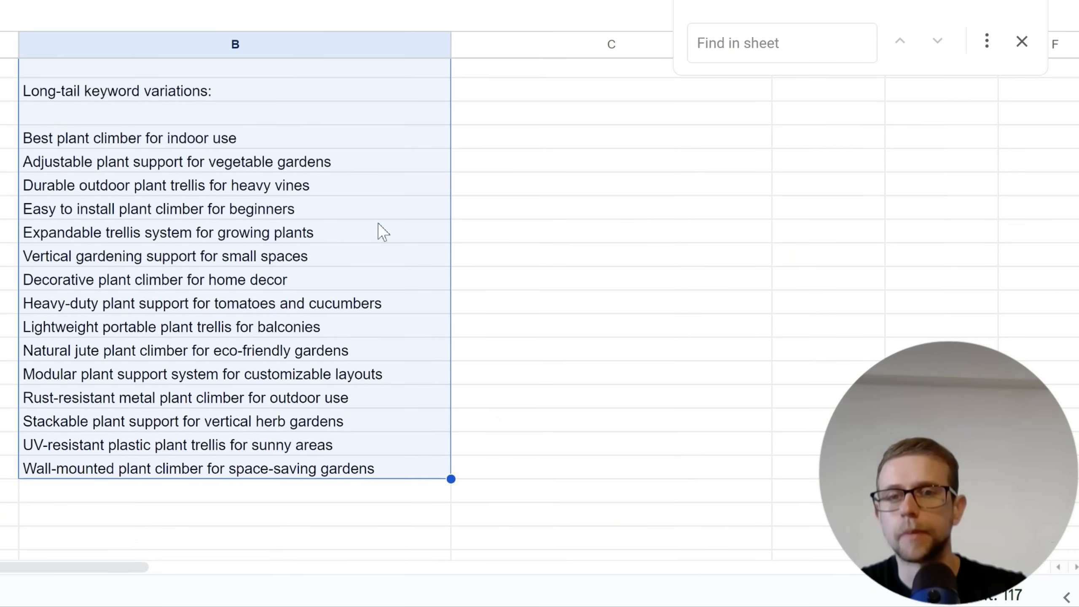
{"action": "scroll", "coordinate": [378, 232], "scroll_direction": "up", "scroll_amount": 10}
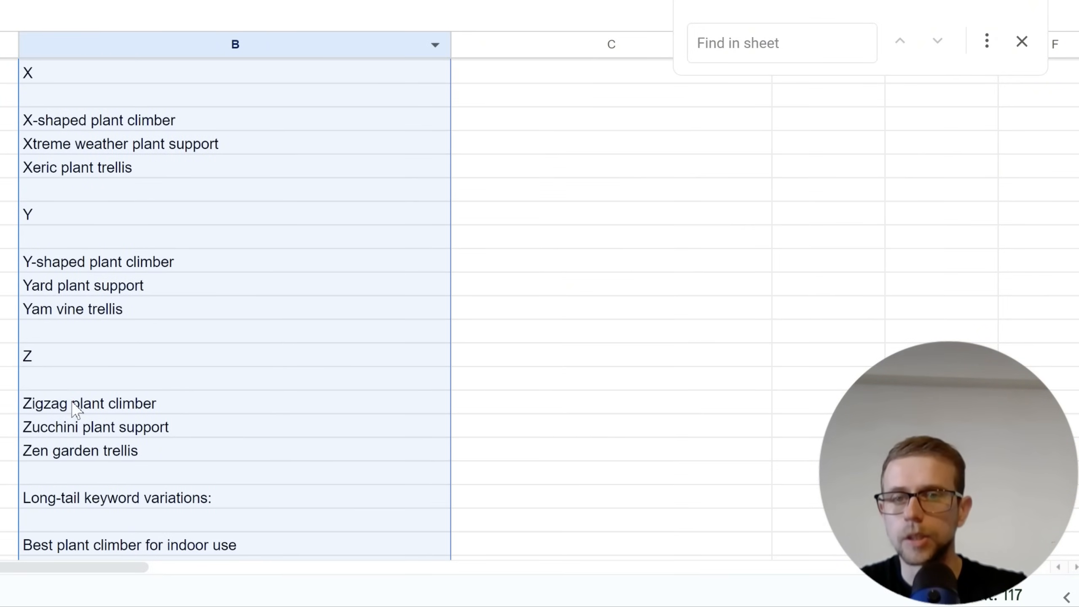
{"action": "scroll", "coordinate": [80, 414], "scroll_direction": "up", "scroll_amount": 2}
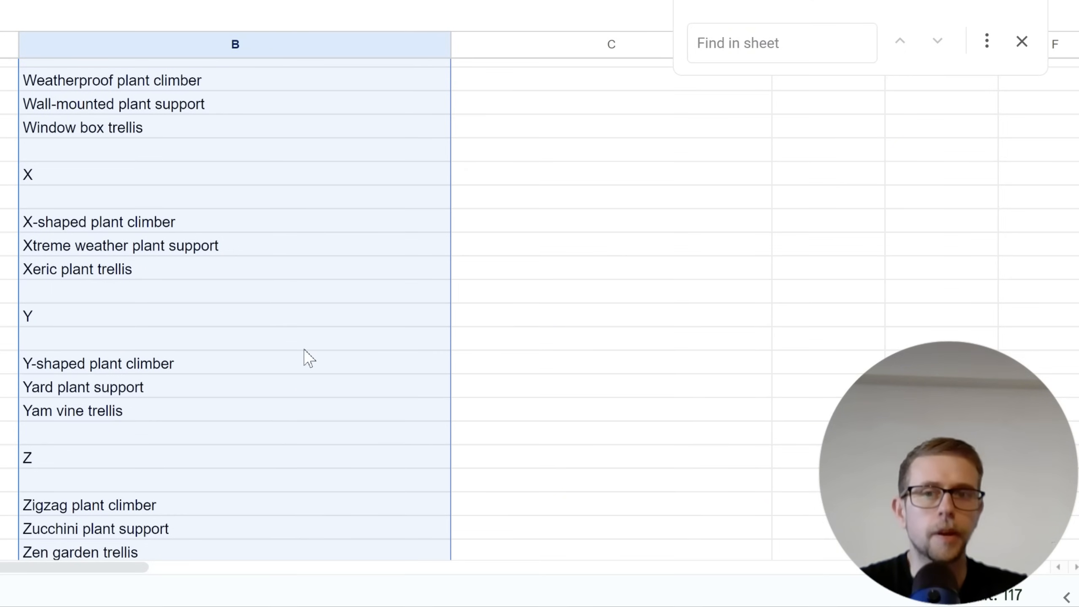
Step: Delete the X heading and its keywords "X-shaped plant climber", "Xtreme weather plant support" and "Xeric plant trellis" from column B
{"action": "left_click", "coordinate": [123, 225]}
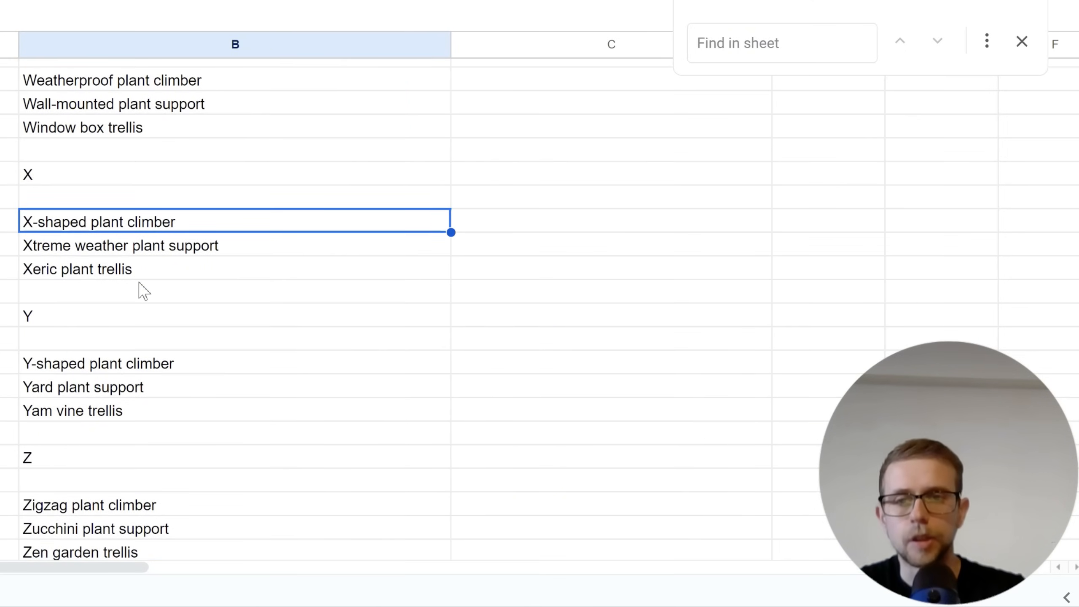
{"action": "key", "text": "Delete"}
{"action": "key", "text": "Down"}
{"action": "key", "text": "Down"}
{"action": "key", "text": "Delete"}
{"action": "key", "text": "Up"}
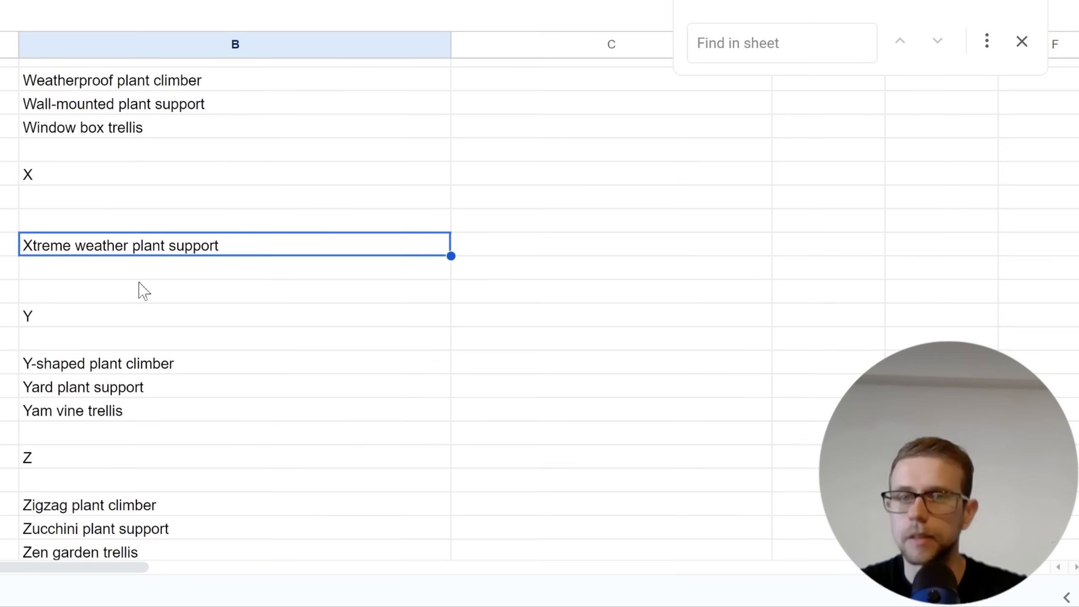
{"action": "key", "text": "Delete"}
{"action": "key", "text": "Up"}
{"action": "key", "text": "Up"}
{"action": "key", "text": "Up"}
{"action": "key", "text": "Delete"}
{"action": "scroll", "coordinate": [144, 280], "scroll_direction": "up", "scroll_amount": 2}
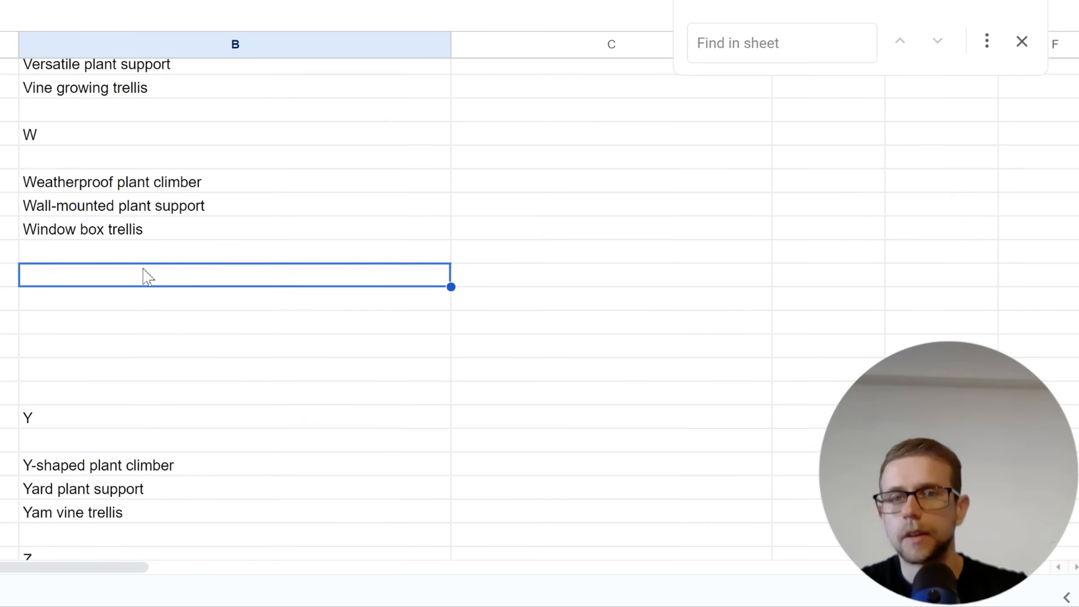
Step: Select the whole column B keyword list, B1 to B173, copy it and switch to the Claude chat
{"action": "scroll", "coordinate": [270, 312], "scroll_direction": "down", "scroll_amount": 5}
{"action": "scroll", "coordinate": [269, 321], "scroll_direction": "down", "scroll_amount": 3}
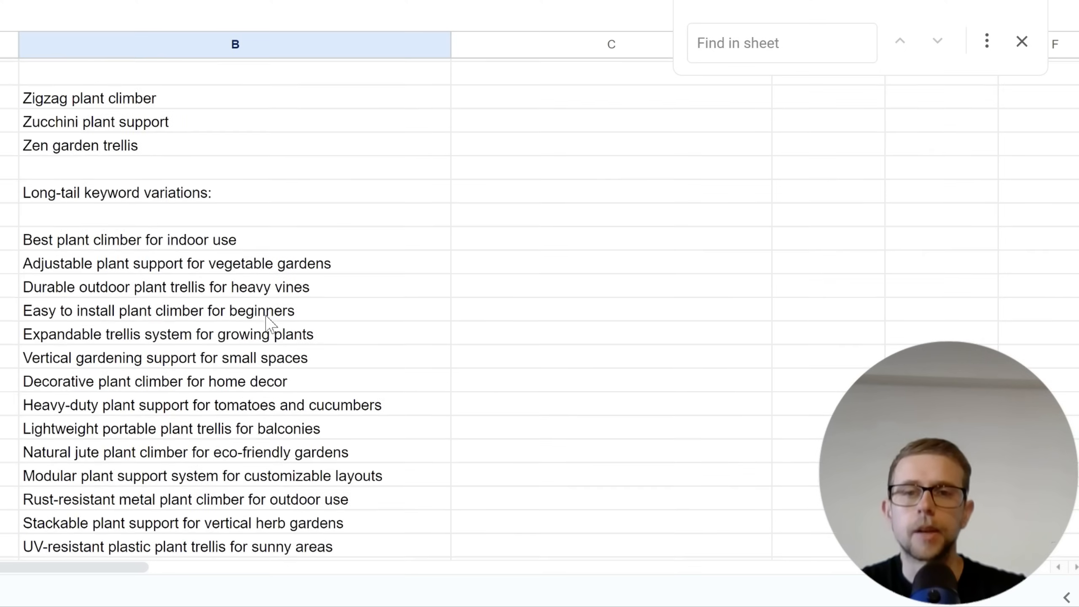
{"action": "scroll", "coordinate": [364, 470], "scroll_direction": "down", "scroll_amount": 7}
{"action": "scroll", "coordinate": [395, 421], "scroll_direction": "up", "scroll_amount": 3}
{"action": "scroll", "coordinate": [449, 267], "scroll_direction": "down", "scroll_amount": 2}
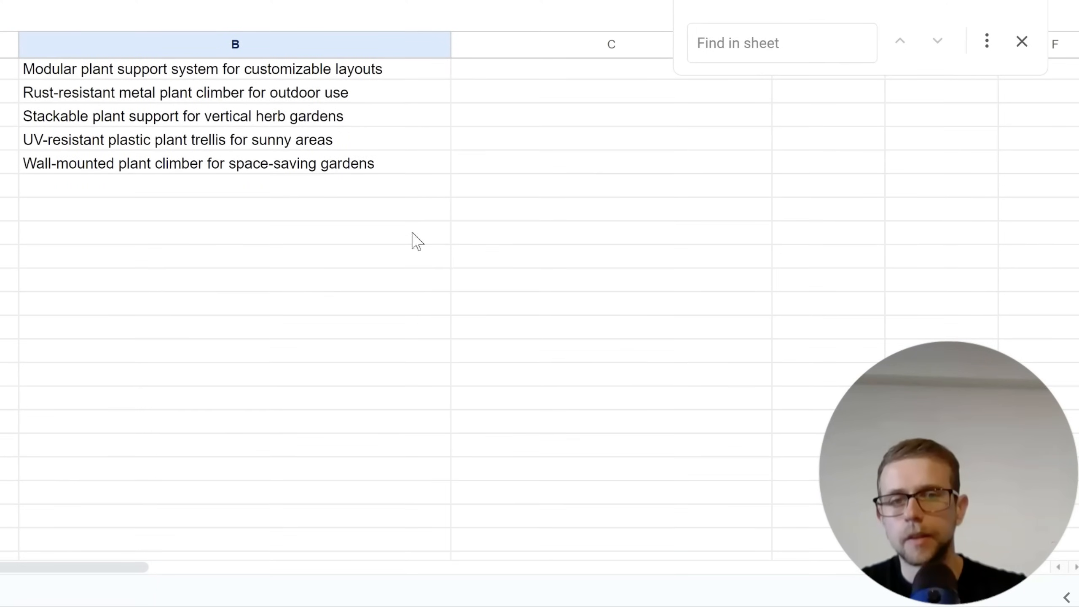
{"action": "left_click", "coordinate": [405, 169]}
{"action": "scroll", "coordinate": [405, 173], "scroll_direction": "up", "scroll_amount": 20}
{"action": "left_click_drag", "start_coordinate": [405, 173], "coordinate": [345, 72]}
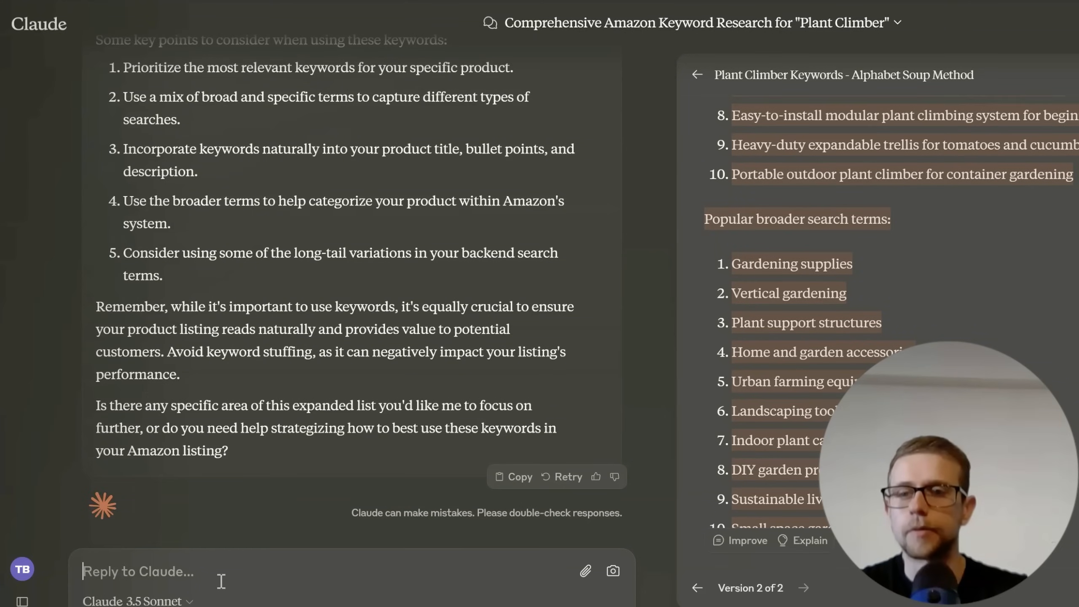
Step: Send Claude the prompt "Format the below into one doc." followed by the copied column B keyword list
{"action": "type", "text": "Format the below into"}
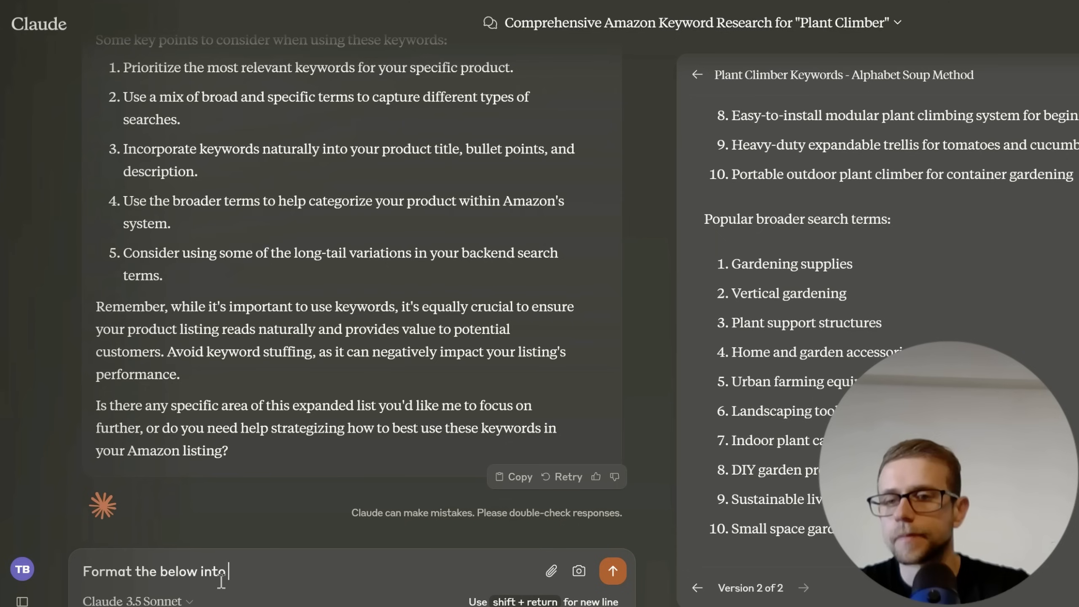
{"action": "type", "text": " one doc."}
{"action": "key", "text": "shift+Return"}
{"action": "key", "text": "shift+Return"}
{"action": "key", "text": "ctrl+v"}
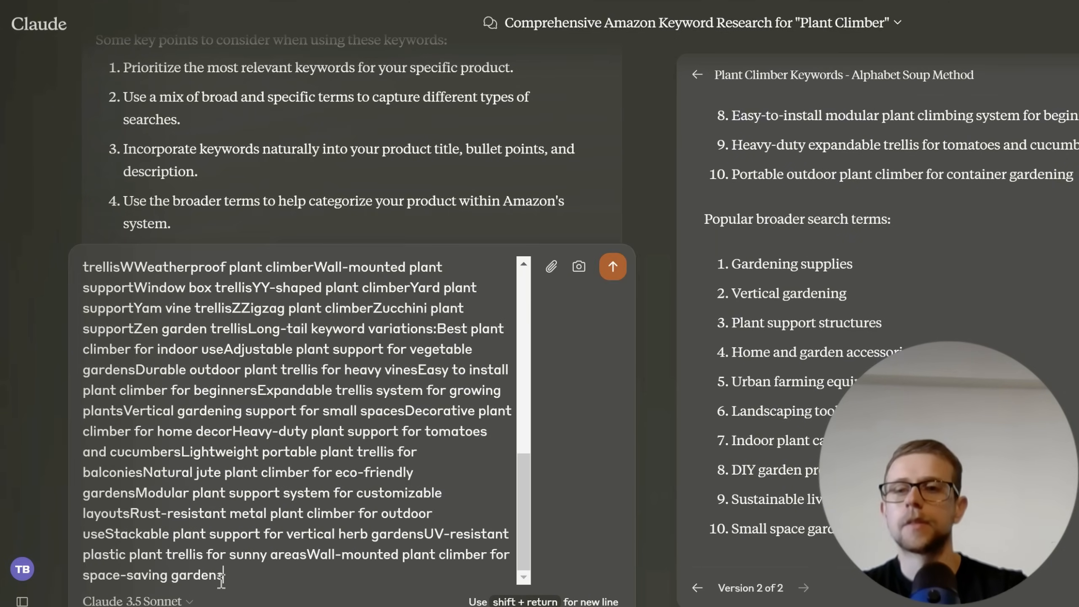
{"action": "key", "text": "Return"}
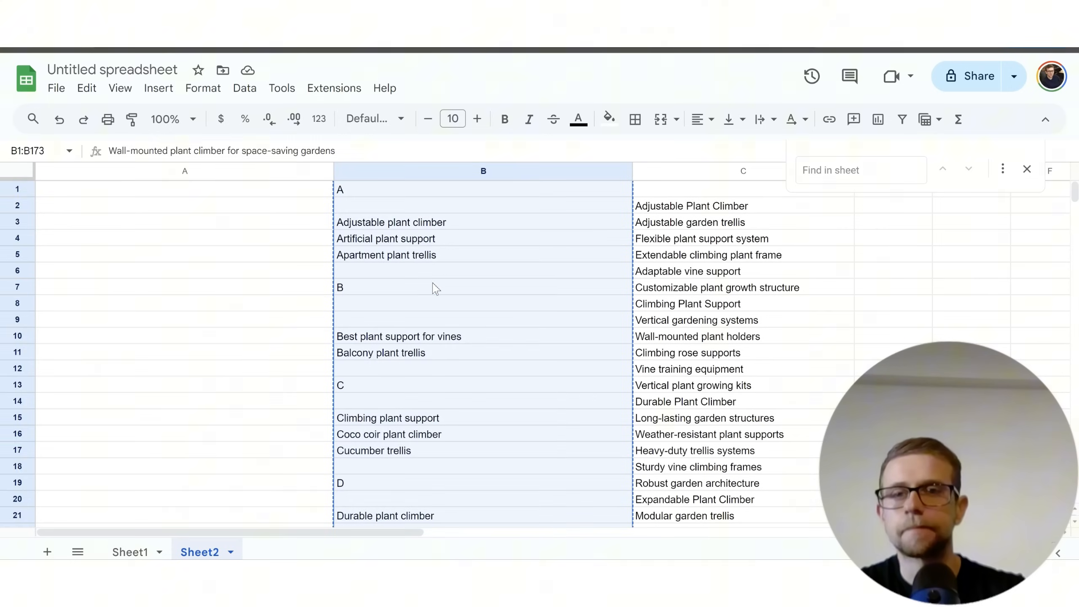
Step: Copy the full keyword list from column A of Sheet1 and paste it into column A of Sheet2 starting at A1
{"action": "left_click", "coordinate": [433, 286]}
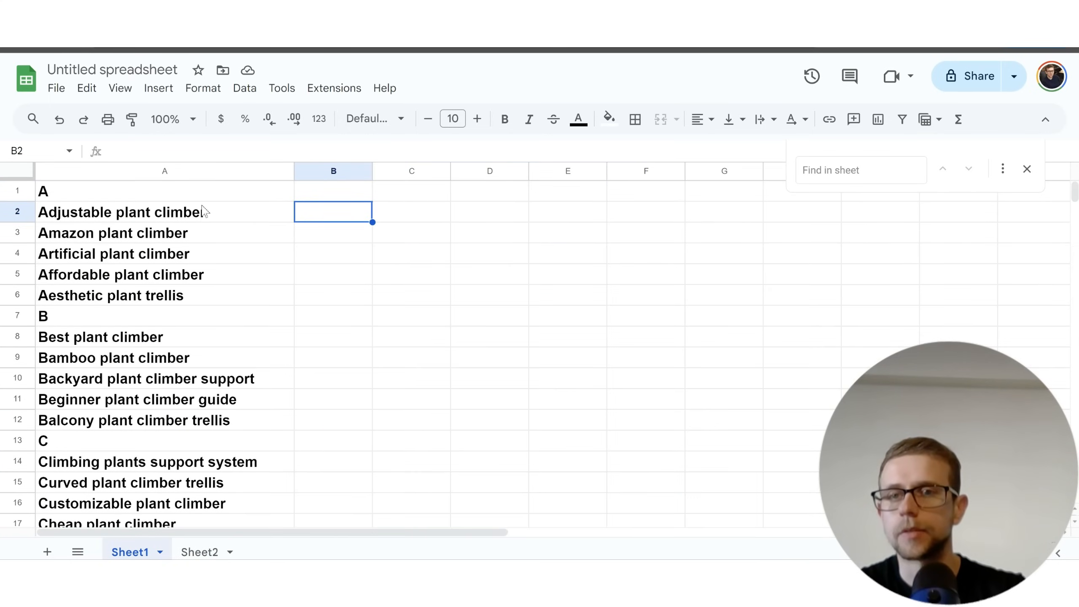
{"action": "scroll", "coordinate": [210, 238], "scroll_direction": "down", "scroll_amount": 20}
{"action": "left_click_drag", "start_coordinate": [206, 190], "coordinate": [215, 361]}
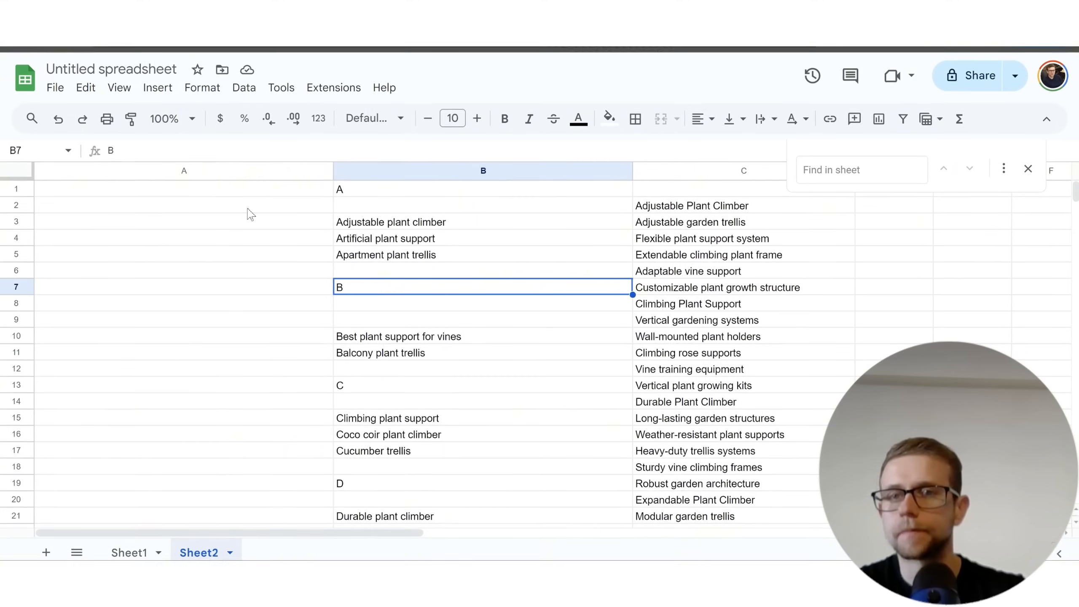
{"action": "left_click", "coordinate": [250, 191]}
{"action": "key", "text": "ctrl+v"}
{"action": "left_click", "coordinate": [580, 188]}
{"action": "left_click", "coordinate": [425, 337]}
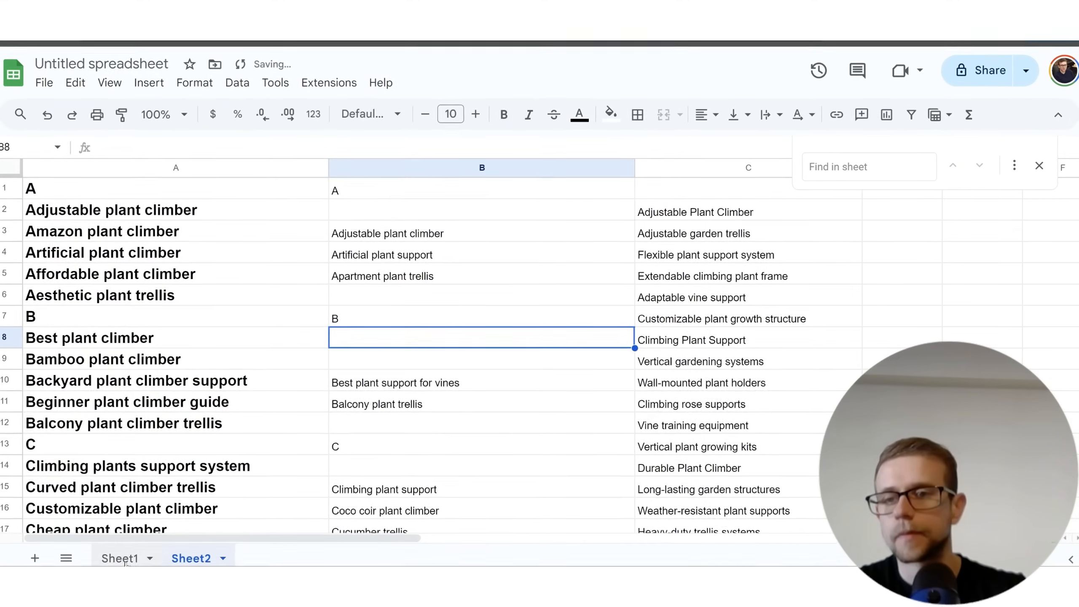
Step: Delete Sheet1 from the spreadsheet
{"action": "right_click", "coordinate": [124, 555]}
{"action": "left_click", "coordinate": [143, 286]}
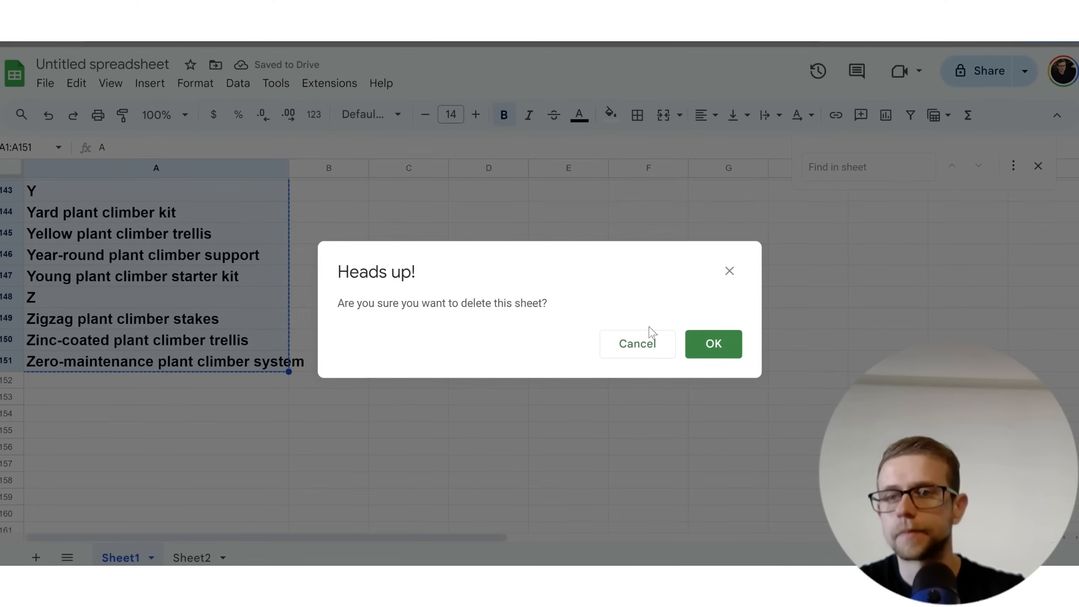
{"action": "key", "text": "Return"}
Step: Rename the untitled spreadsheet as KW Research Plant Climber
{"action": "left_click", "coordinate": [131, 70]}
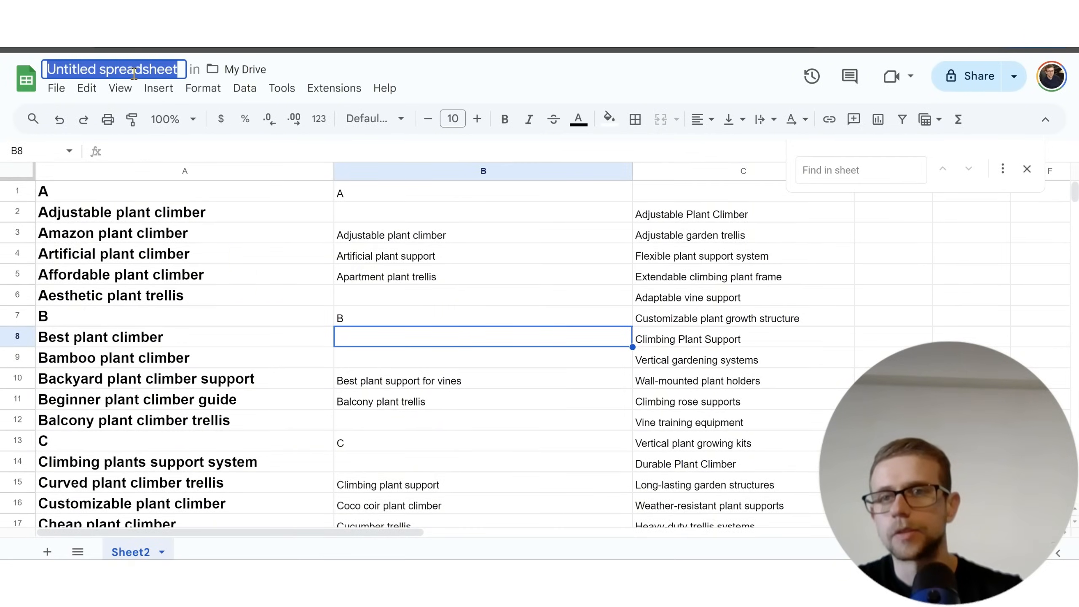
{"action": "type", "text": "KW Resear"}
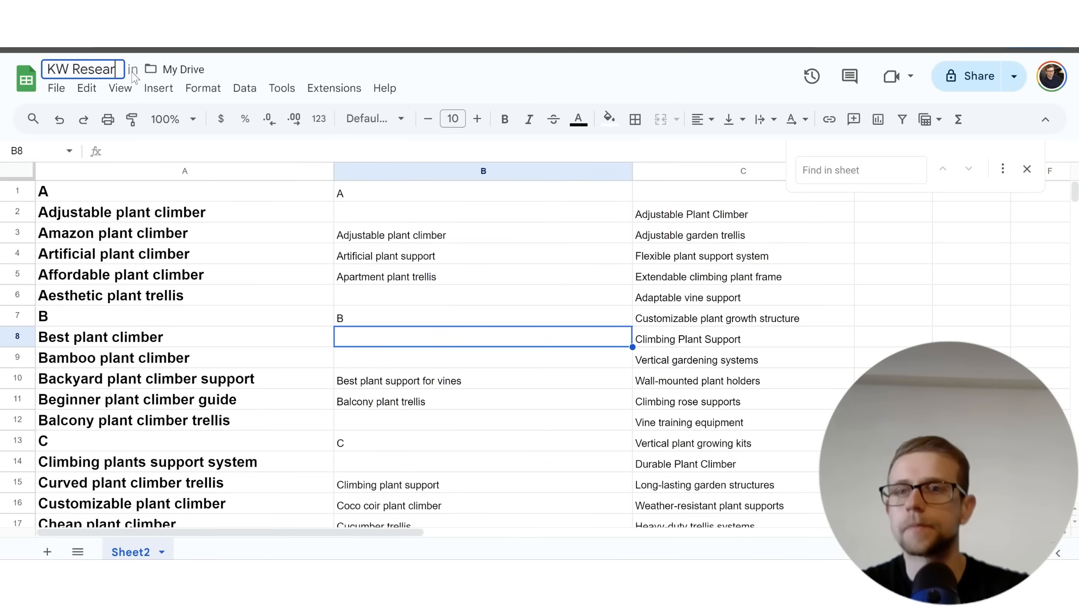
{"action": "type", "text": "ch Plant Climber"}
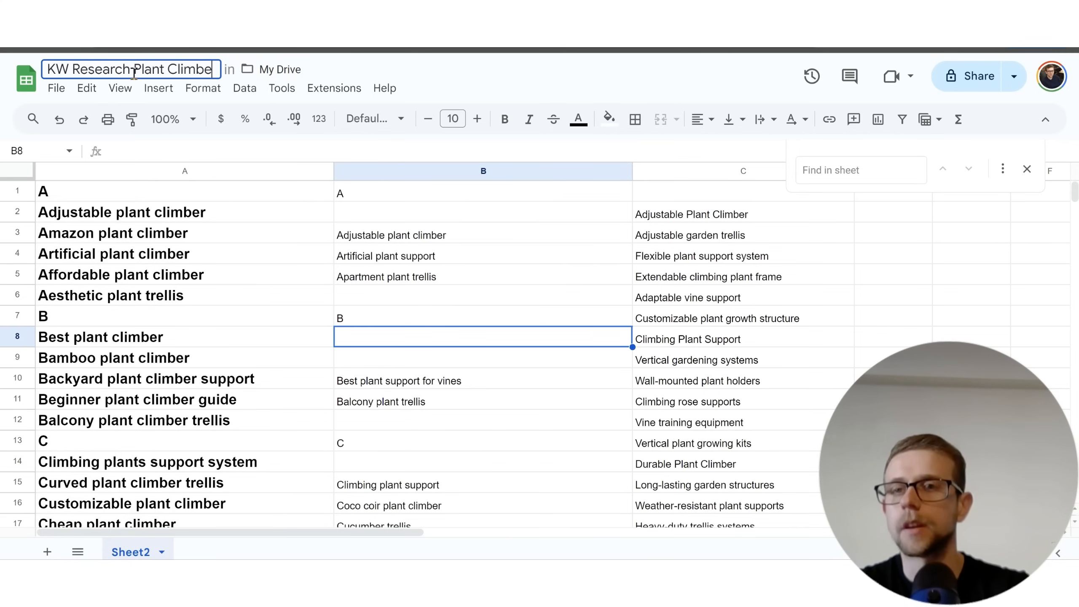
{"action": "key", "text": "Return"}
{"action": "left_click", "coordinate": [521, 279]}
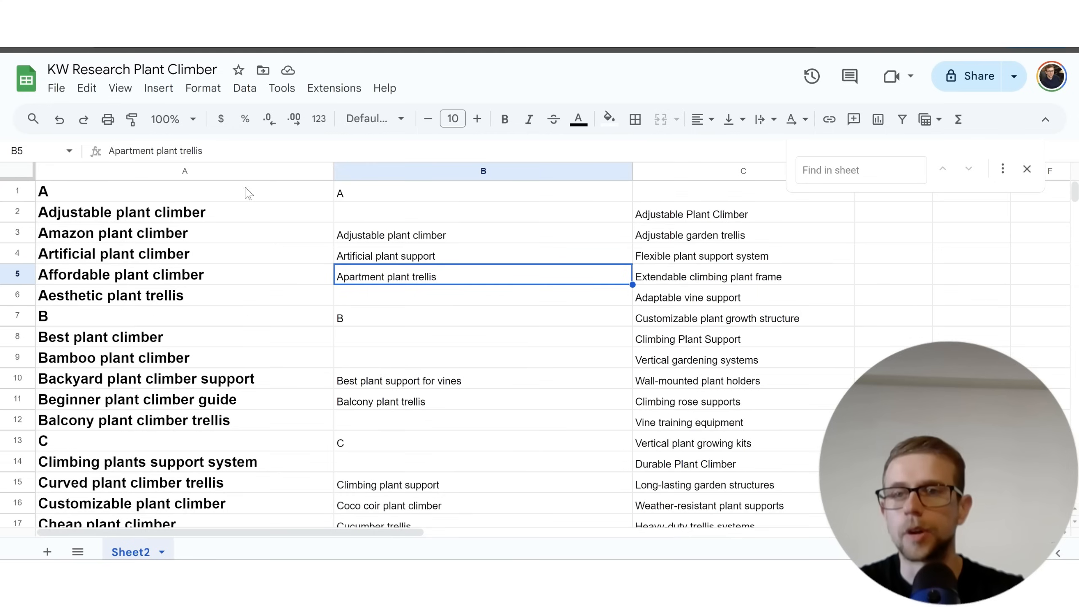
Step: Download the spreadsheet as a Microsoft Excel (.xlsx) file
{"action": "left_click", "coordinate": [58, 88]}
{"action": "mouse_move", "coordinate": [71, 101]}
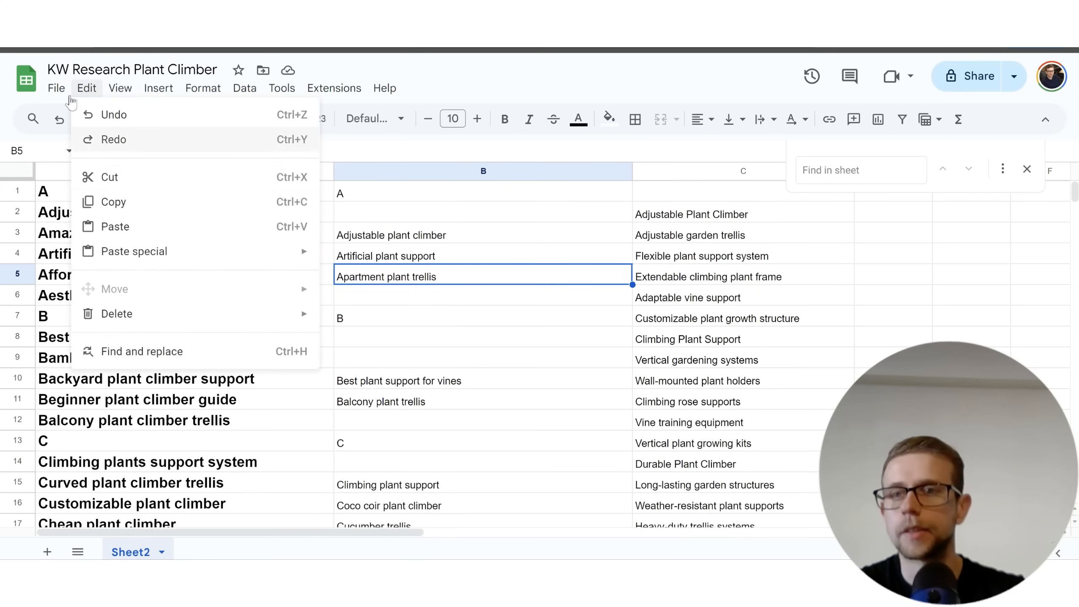
{"action": "mouse_move", "coordinate": [85, 274]}
{"action": "left_click", "coordinate": [357, 286]}
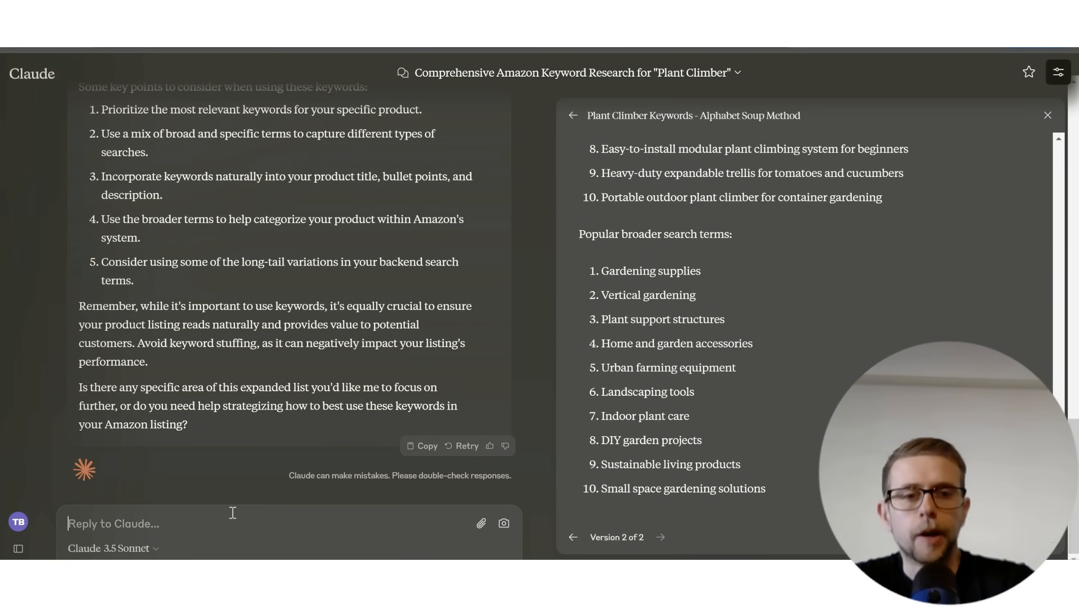
Step: Write the prompt "Format all the keywords attached into one doc, removing dups, sorting by core category." and send it in ChatGPT with KW Research Plant Climber.xlsx
{"action": "type", "text": "Format all the keywords attached into one doc"}
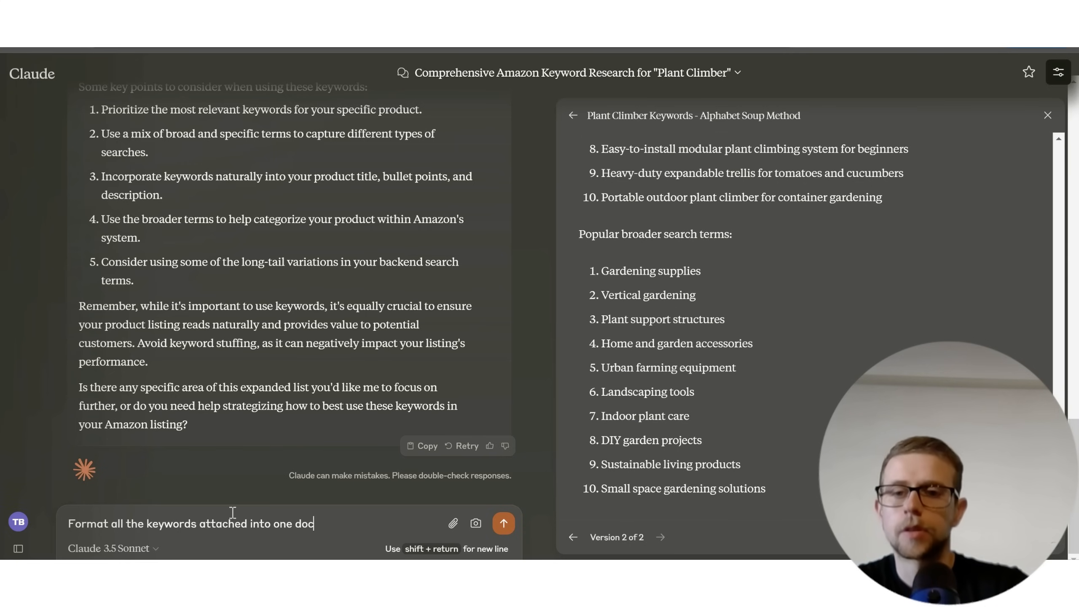
{"action": "type", "text": ", removing dups, "}
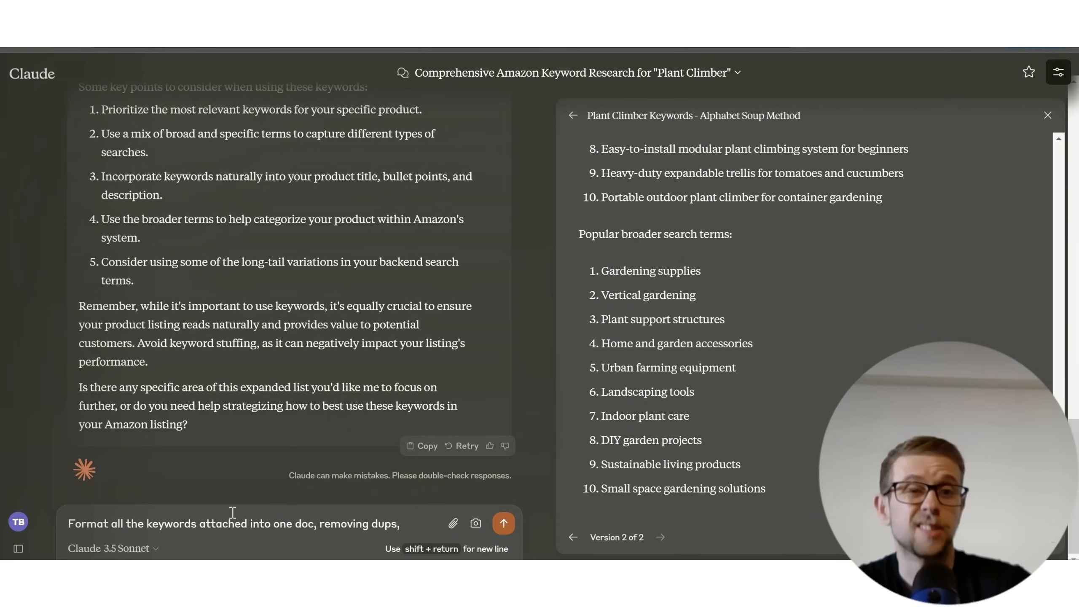
{"action": "type", "text": "sorting by core categor"}
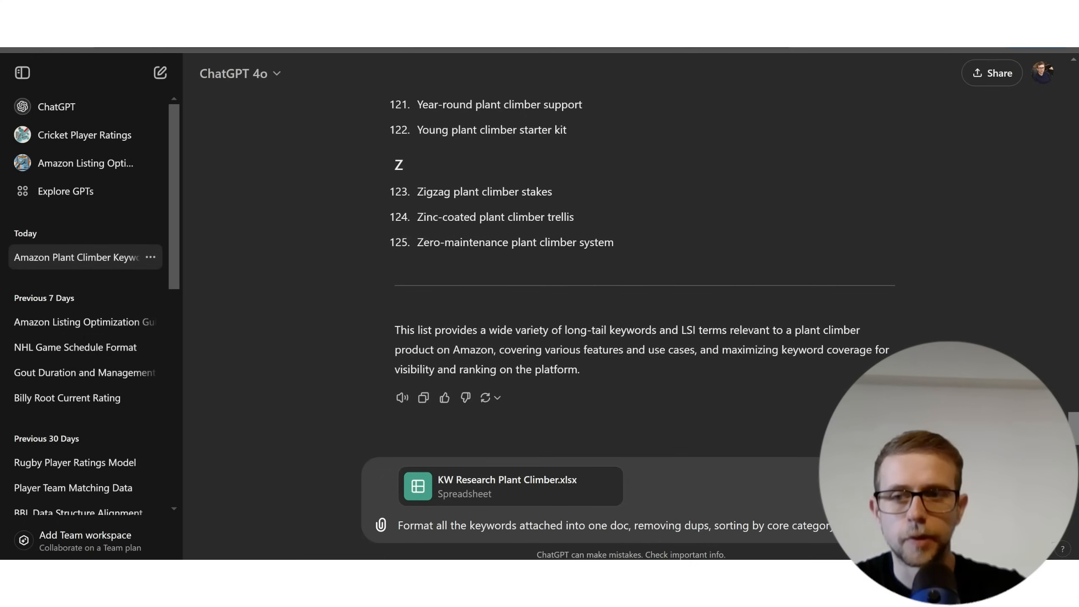
{"action": "key", "text": "Return"}
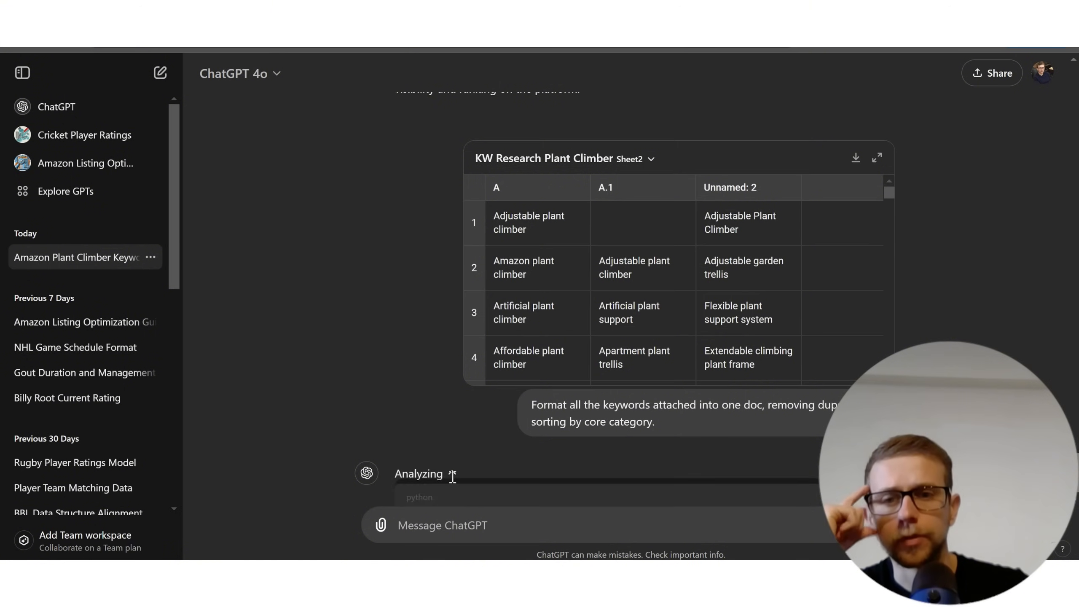
Step: Look at ChatGPT's analysis code, review the expanded plant climber keywords in Claude, and check ChatGPT's progress
{"action": "left_click", "coordinate": [451, 474]}
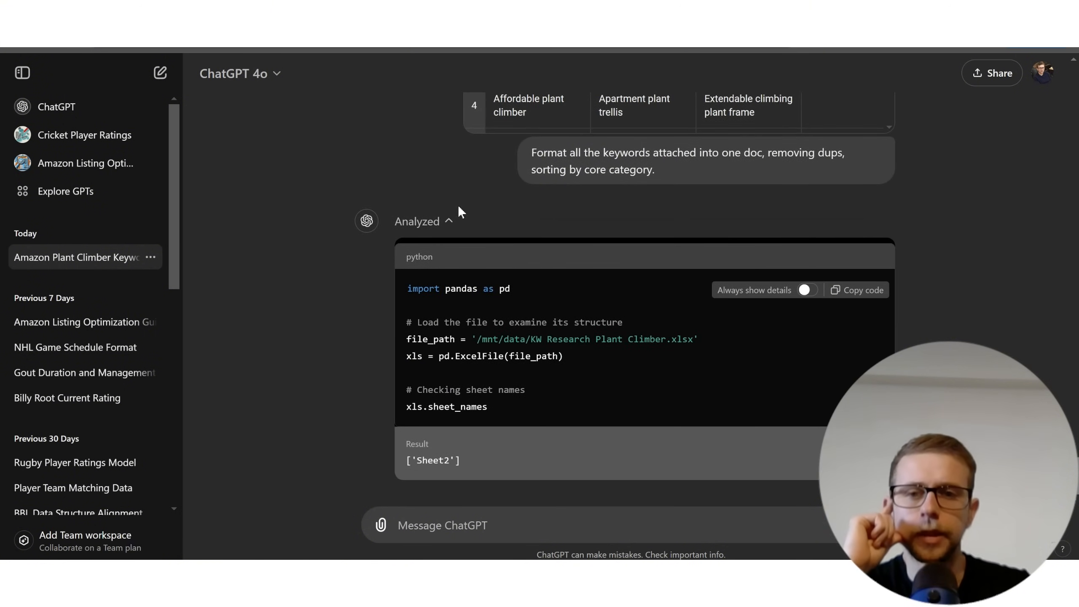
{"action": "left_click", "coordinate": [444, 221]}
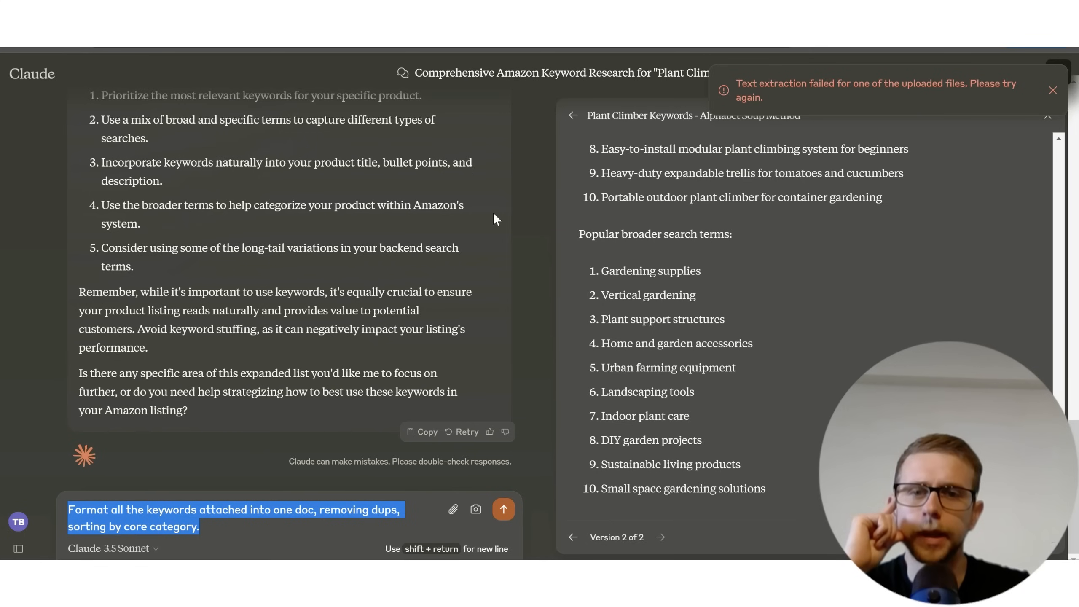
{"action": "left_click", "coordinate": [453, 256]}
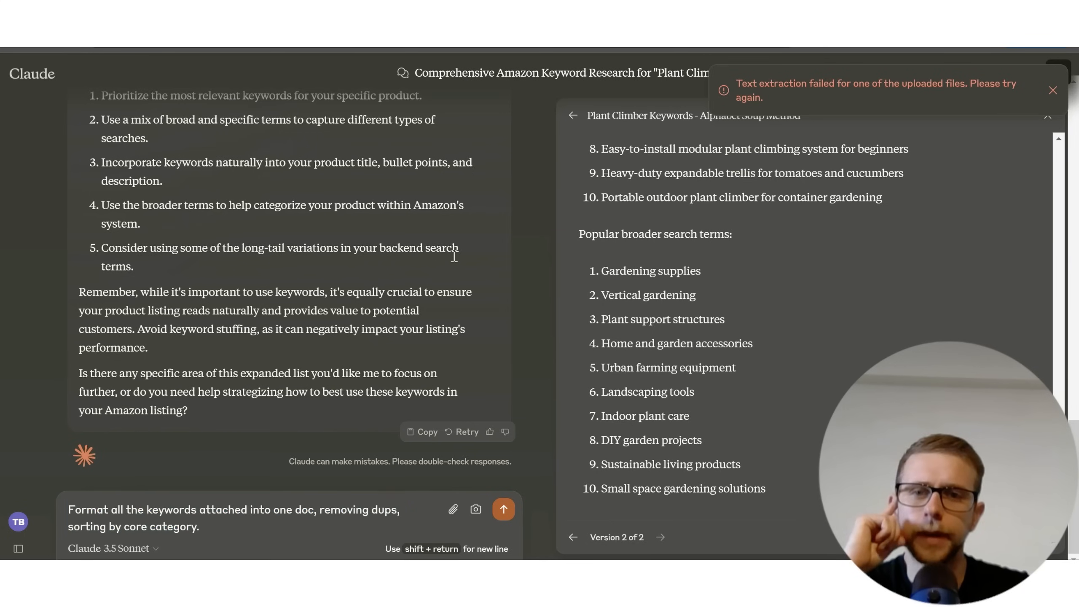
{"action": "scroll", "coordinate": [794, 373], "scroll_direction": "up", "scroll_amount": 10}
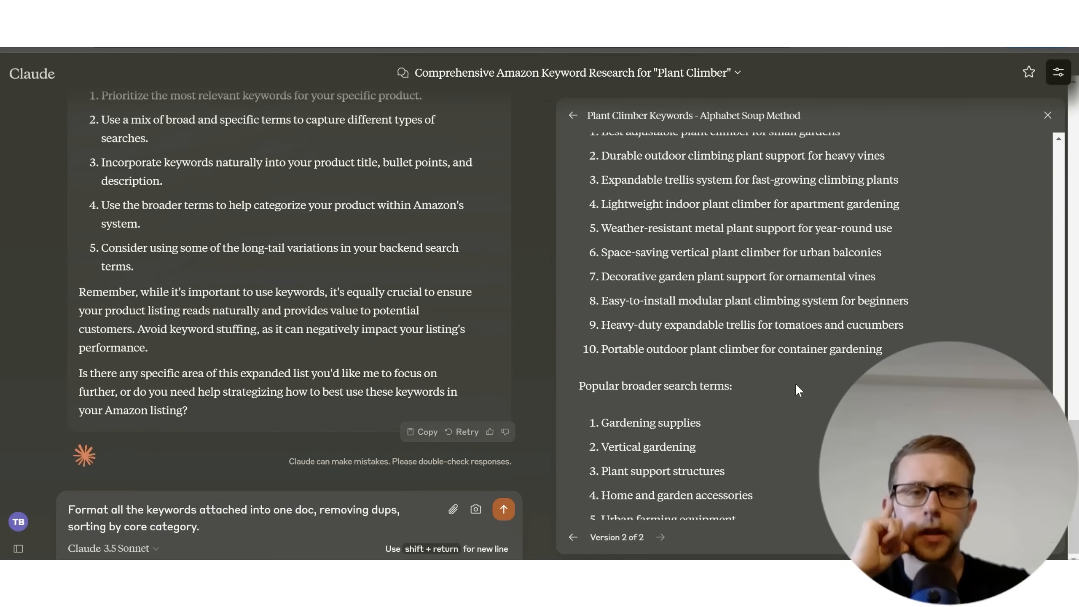
{"action": "scroll", "coordinate": [791, 402], "scroll_direction": "up", "scroll_amount": 10}
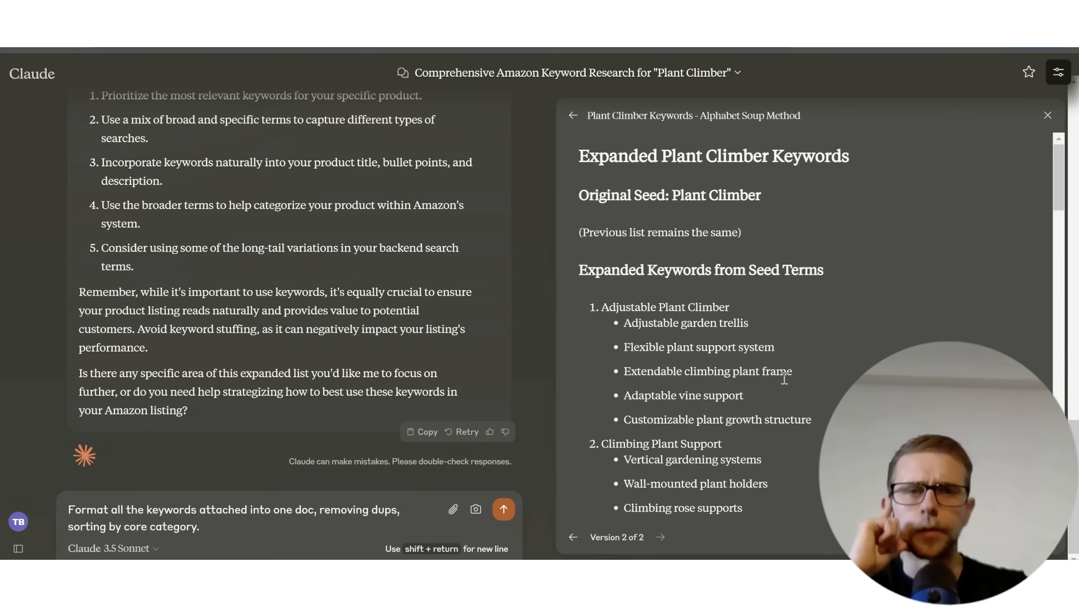
{"action": "scroll", "coordinate": [764, 406], "scroll_direction": "down", "scroll_amount": 15}
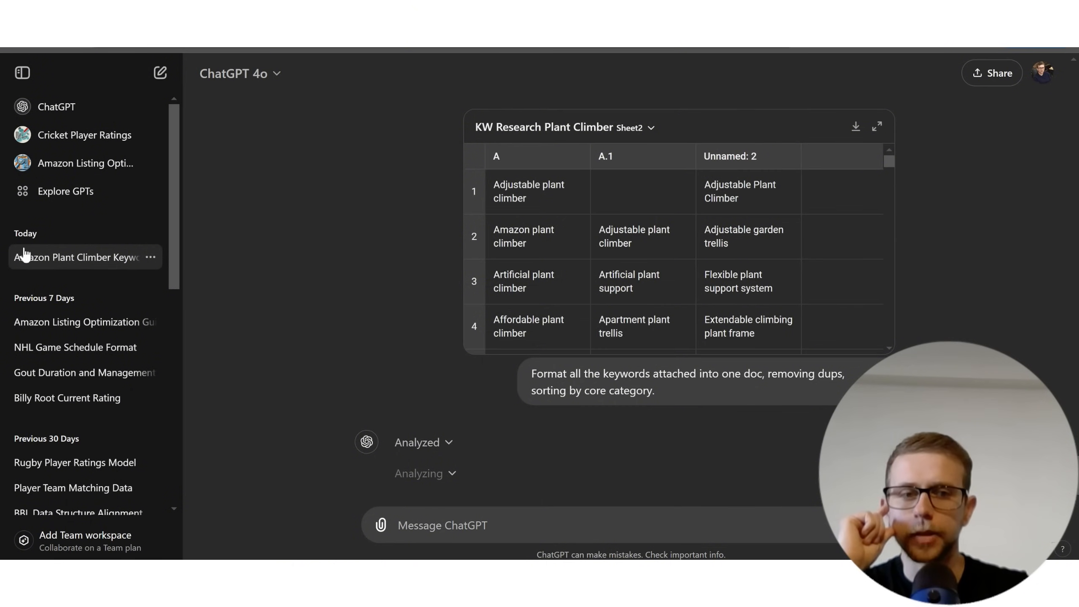
{"action": "scroll", "coordinate": [860, 320], "scroll_direction": "down", "scroll_amount": 1}
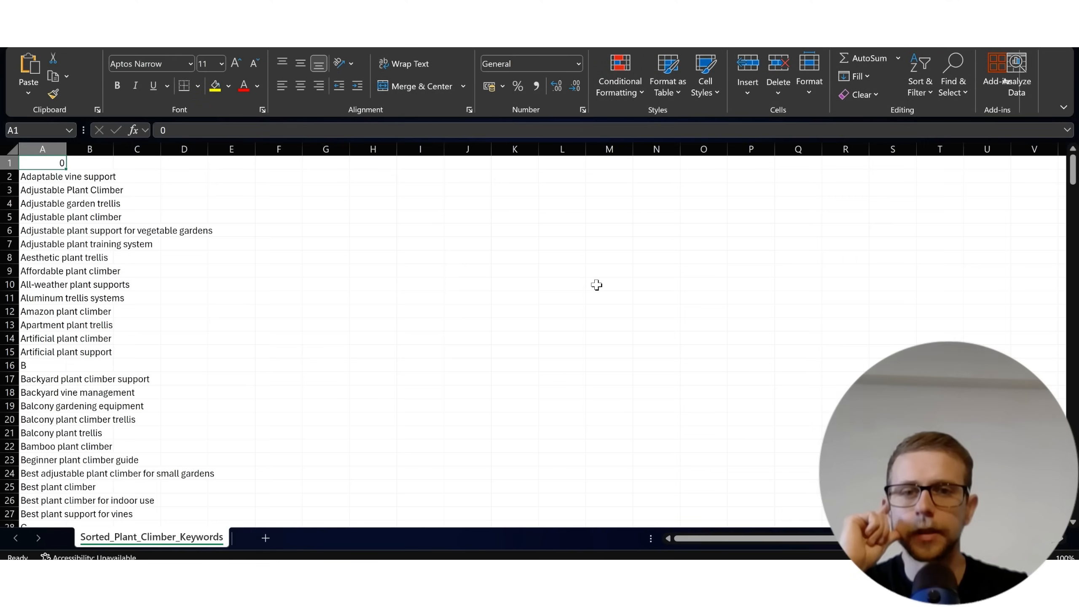
Step: Widen column A in the Sorted_Plant_Climber_Keywords sheet in Excel and copy the entire column
{"action": "left_click_drag", "start_coordinate": [67, 146], "coordinate": [325, 200]}
{"action": "left_click", "coordinate": [348, 216]}
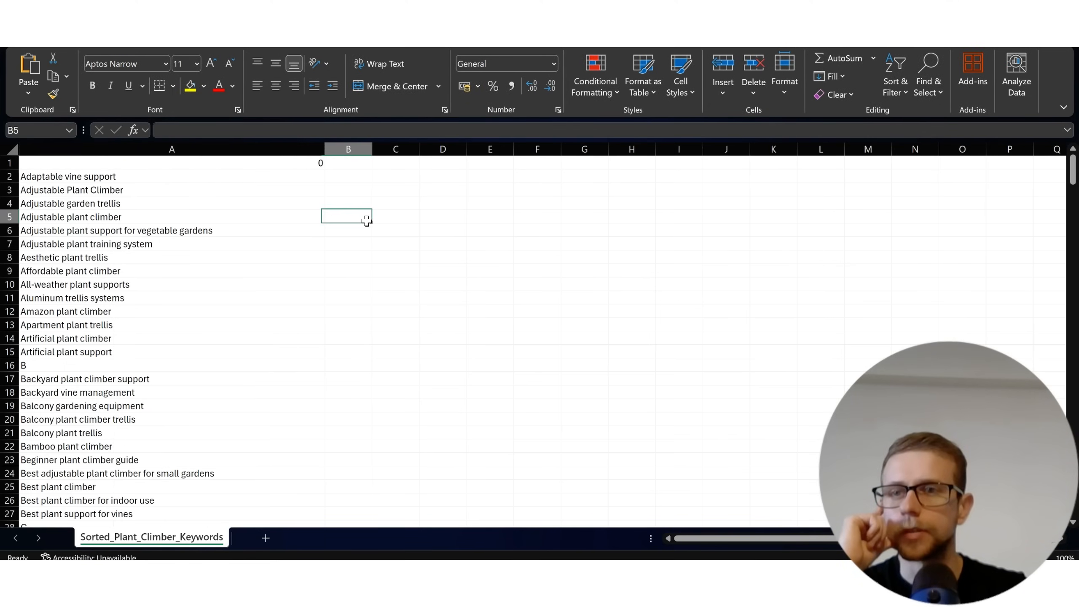
{"action": "left_click", "coordinate": [248, 144]}
{"action": "scroll", "coordinate": [459, 310], "scroll_direction": "down", "scroll_amount": 20}
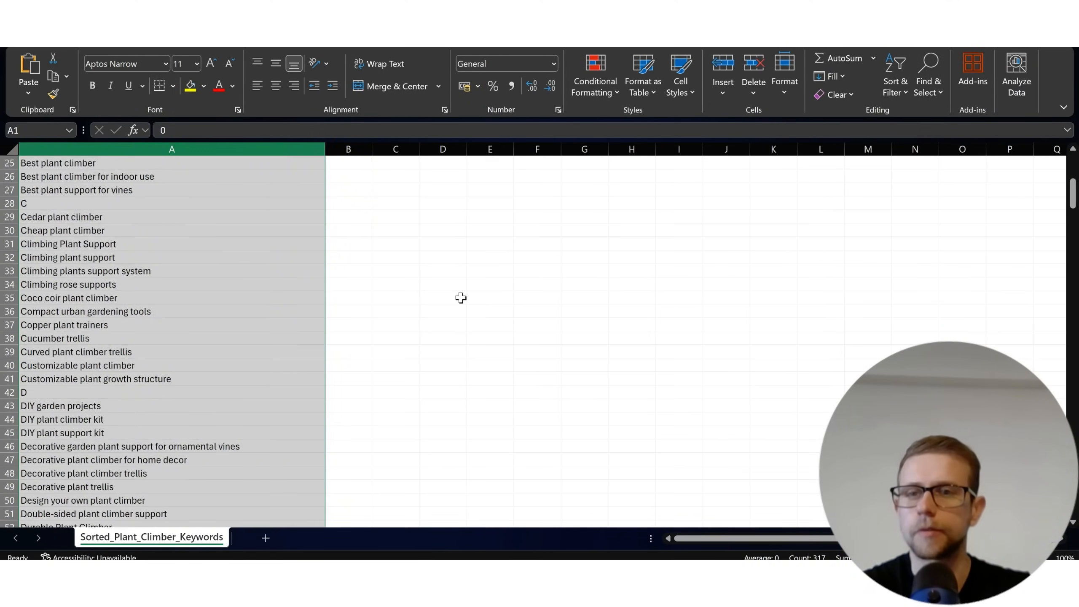
{"action": "scroll", "coordinate": [461, 304], "scroll_direction": "down", "scroll_amount": 20}
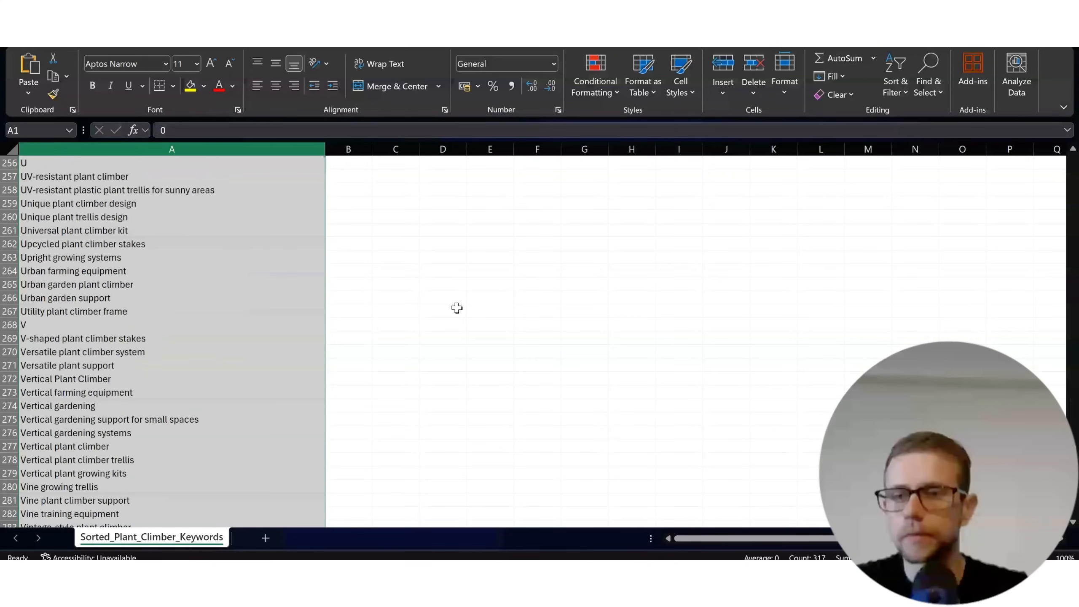
{"action": "scroll", "coordinate": [456, 307], "scroll_direction": "up", "scroll_amount": 5}
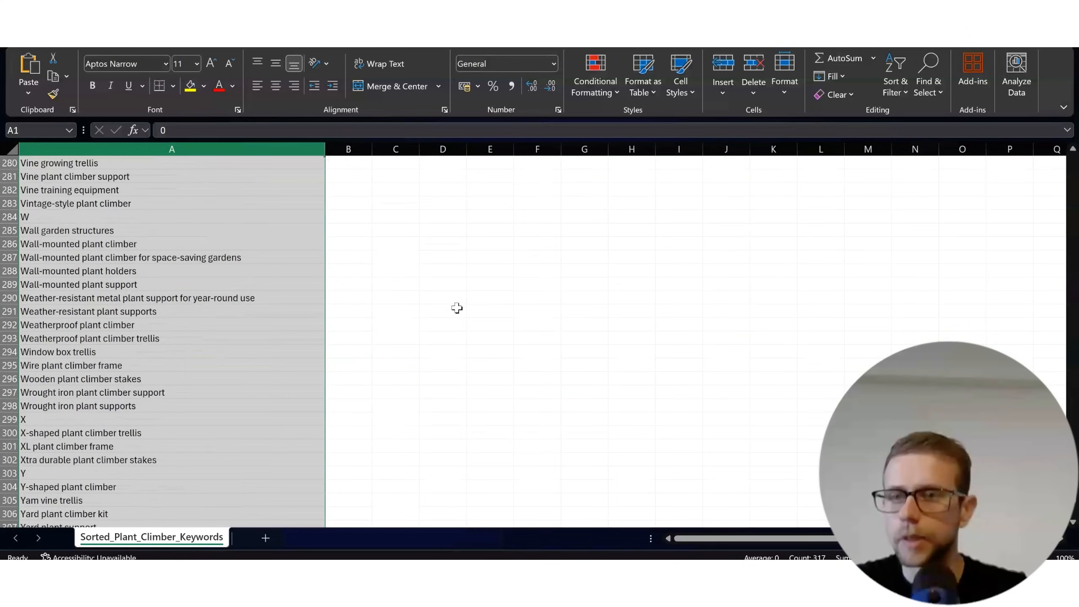
{"action": "key", "text": "ctrl+c"}
{"action": "scroll", "coordinate": [457, 308], "scroll_direction": "up", "scroll_amount": 3}
Step: Switch to the KW Research Plant Climber spreadsheet in Google Sheets, add a new sheet and delete Sheet2
{"action": "key", "text": "alt+Tab"}
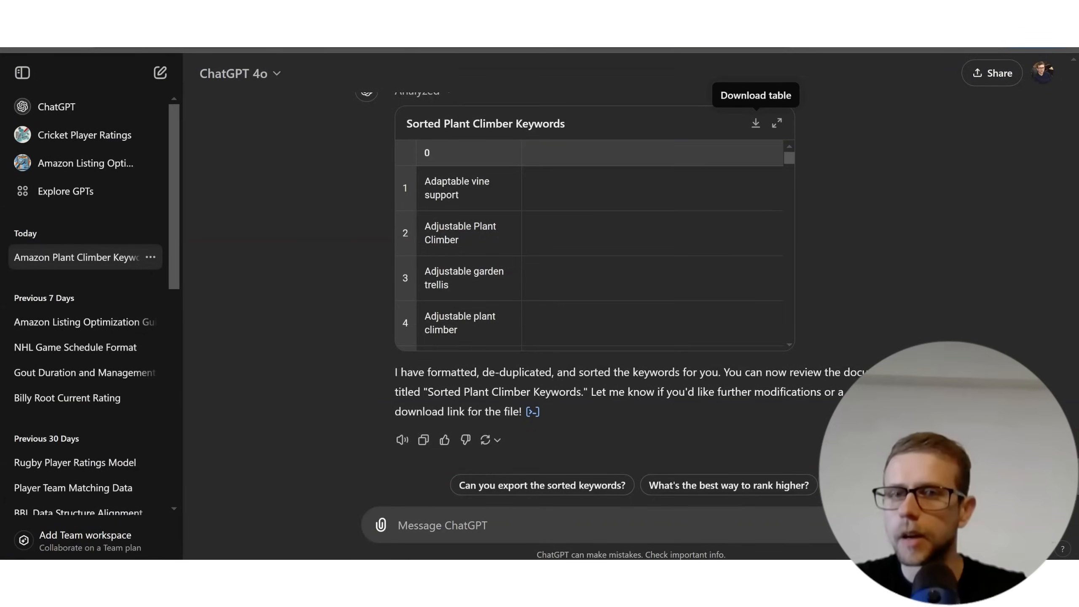
{"action": "key", "text": "ctrl+Tab"}
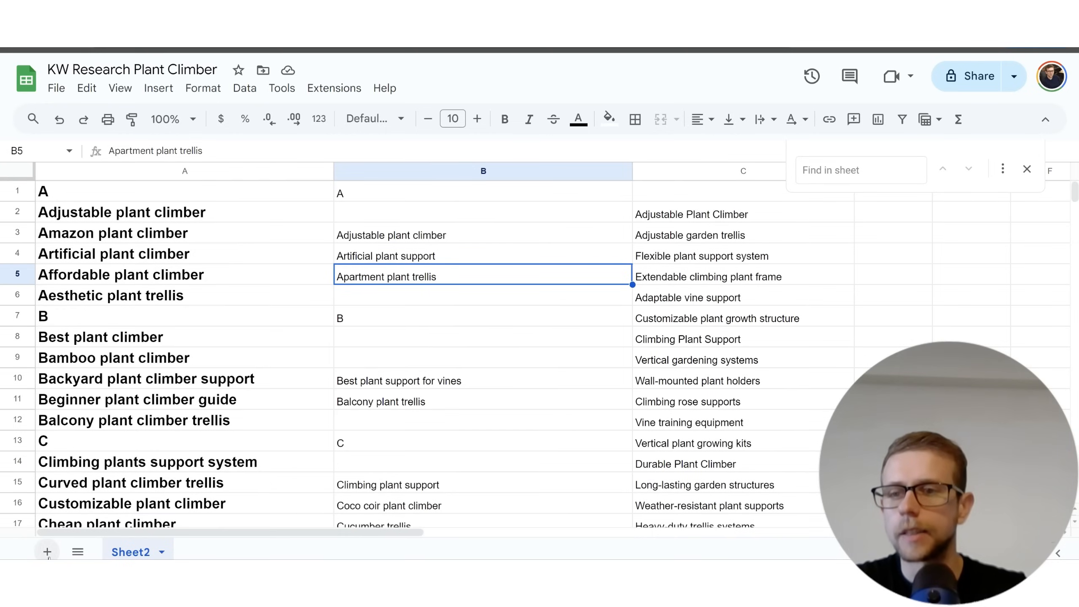
{"action": "left_click", "coordinate": [47, 552]}
{"action": "right_click", "coordinate": [127, 552]}
{"action": "left_click", "coordinate": [179, 284]}
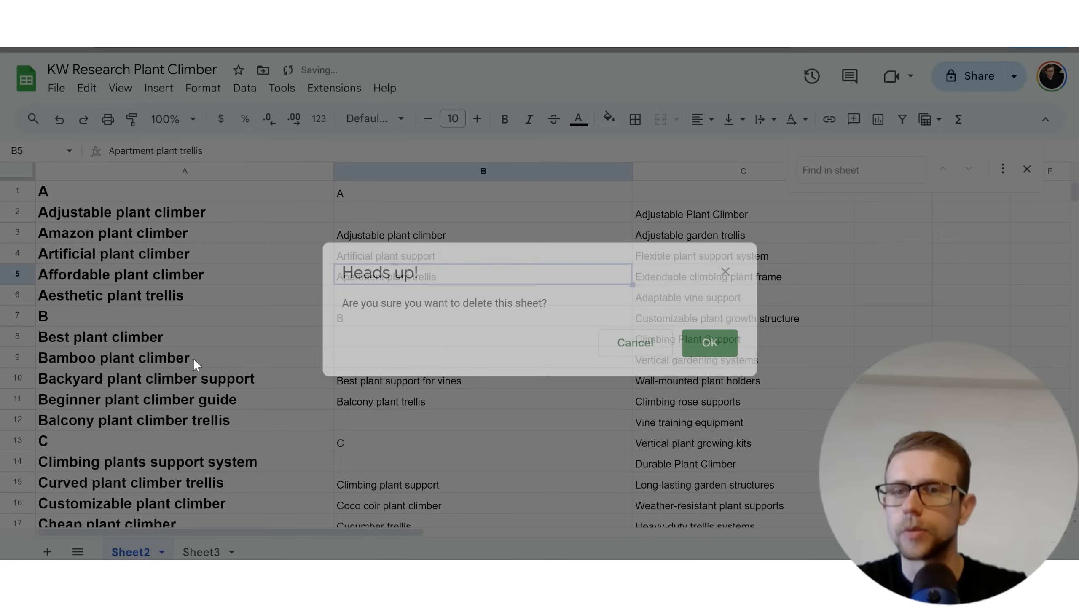
{"action": "key", "text": "Return"}
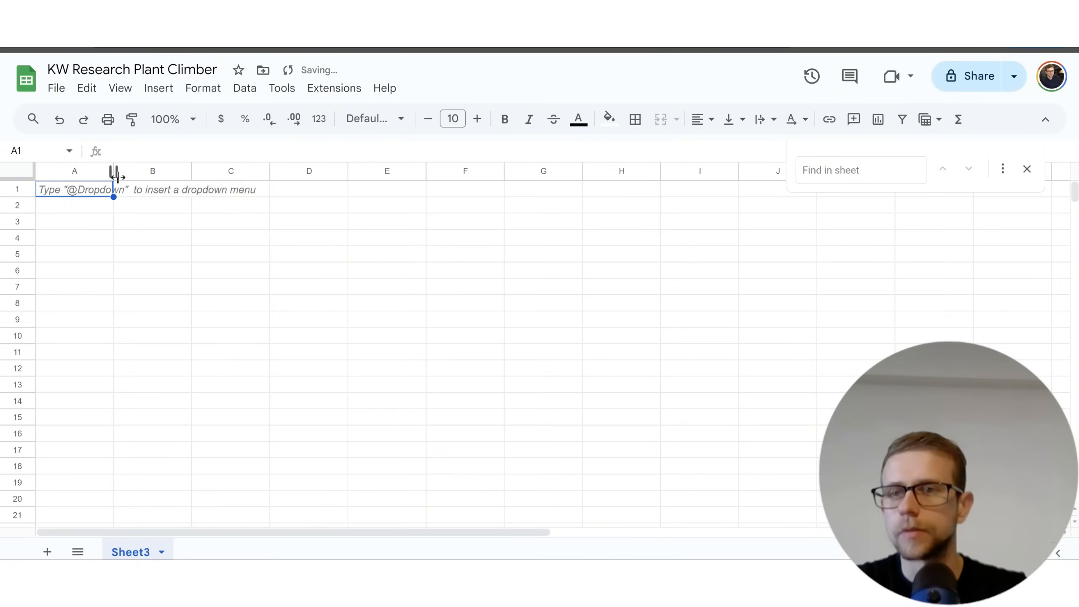
Step: Widen column A of Sheet3 and paste the copied sorted keywords into it starting at A1
{"action": "left_click_drag", "start_coordinate": [114, 174], "coordinate": [239, 174]}
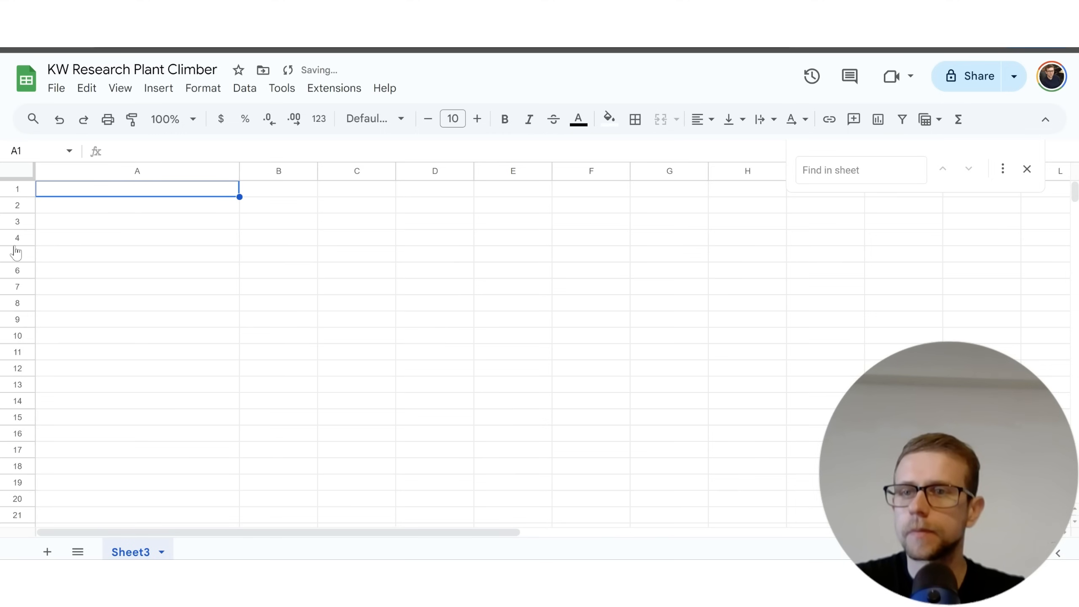
{"action": "left_click", "coordinate": [272, 277]}
Step: Insert one empty column before the keyword column in Sheet3
{"action": "left_click", "coordinate": [190, 171]}
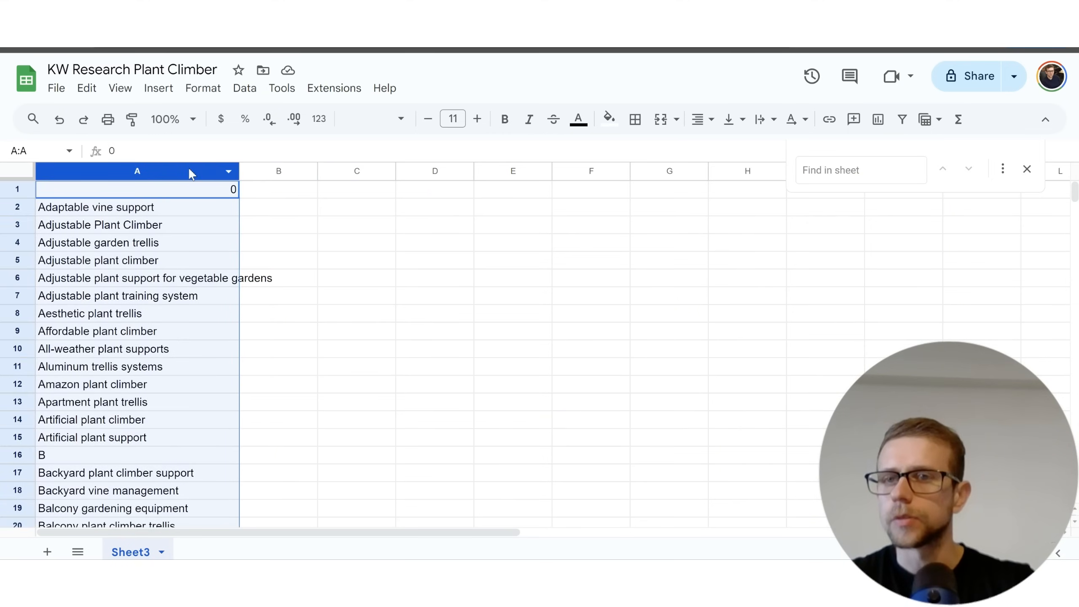
{"action": "right_click", "coordinate": [190, 171]}
{"action": "left_click", "coordinate": [255, 243]}
{"action": "left_click", "coordinate": [314, 225]}
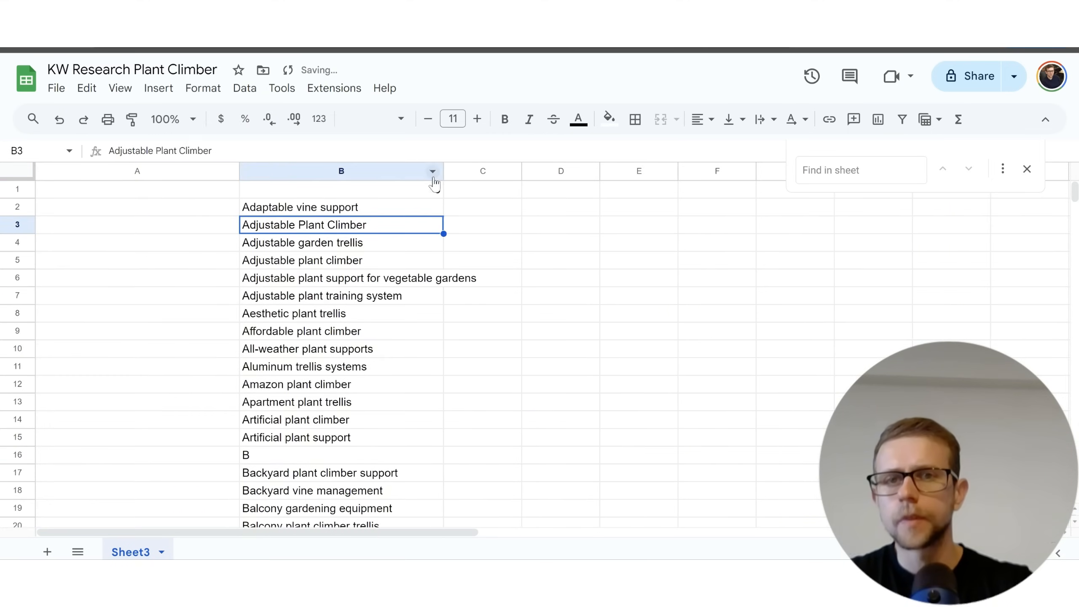
Step: Widen keyword column B to fit its longest entries and clear the 0 from cell B1
{"action": "left_click_drag", "start_coordinate": [445, 170], "coordinate": [503, 170]}
{"action": "left_click", "coordinate": [445, 194]}
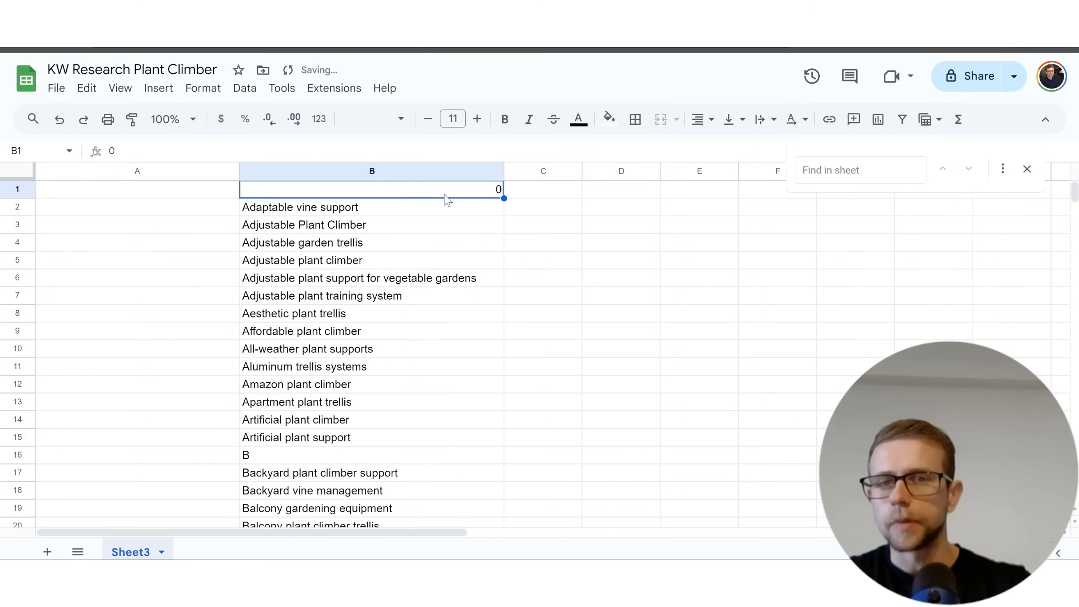
{"action": "key", "text": "Delete"}
{"action": "left_click", "coordinate": [446, 199]}
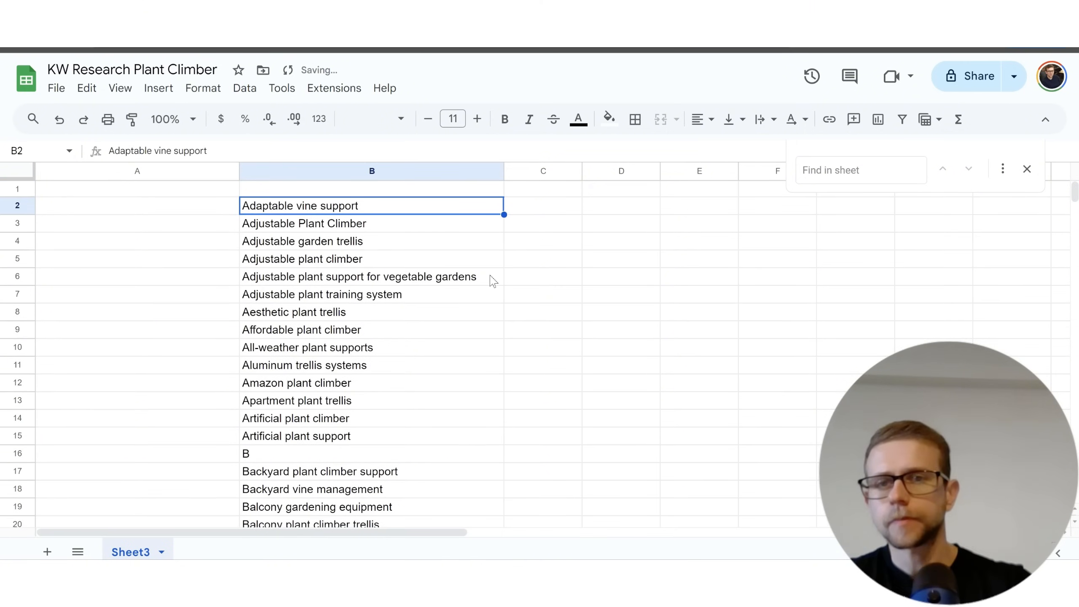
{"action": "key", "text": "Down"}
{"action": "key", "text": "Down"}
{"action": "key", "text": "Down"}
{"action": "key", "text": "Down"}
{"action": "key", "text": "Down"}
{"action": "key", "text": "Down"}
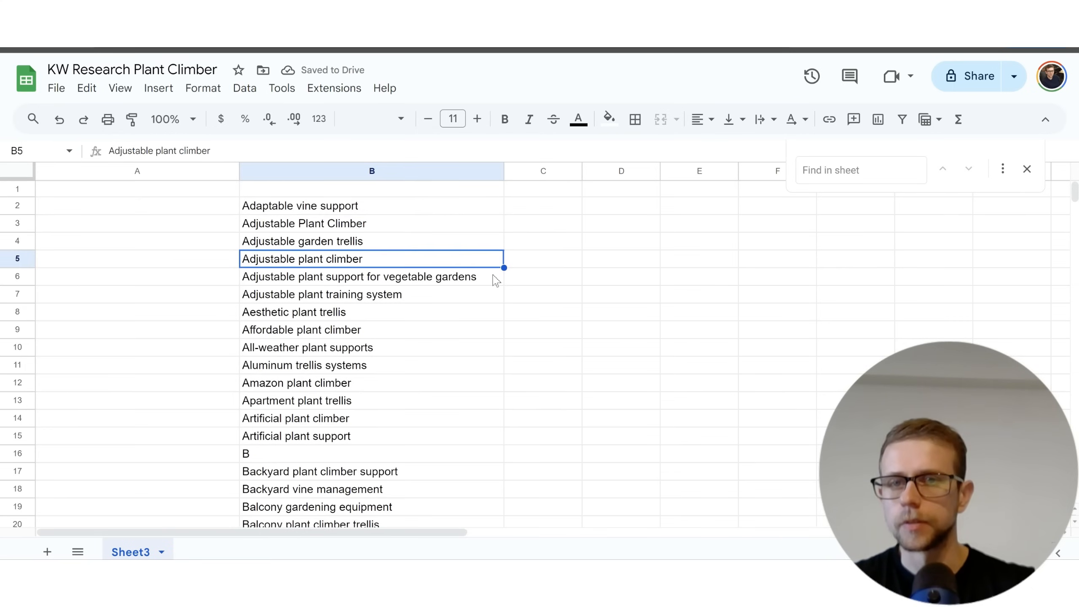
Step: Review the whole keyword list in column B of Sheet3, checking the hyphenated and similarly worded entries
{"action": "left_click", "coordinate": [406, 169]}
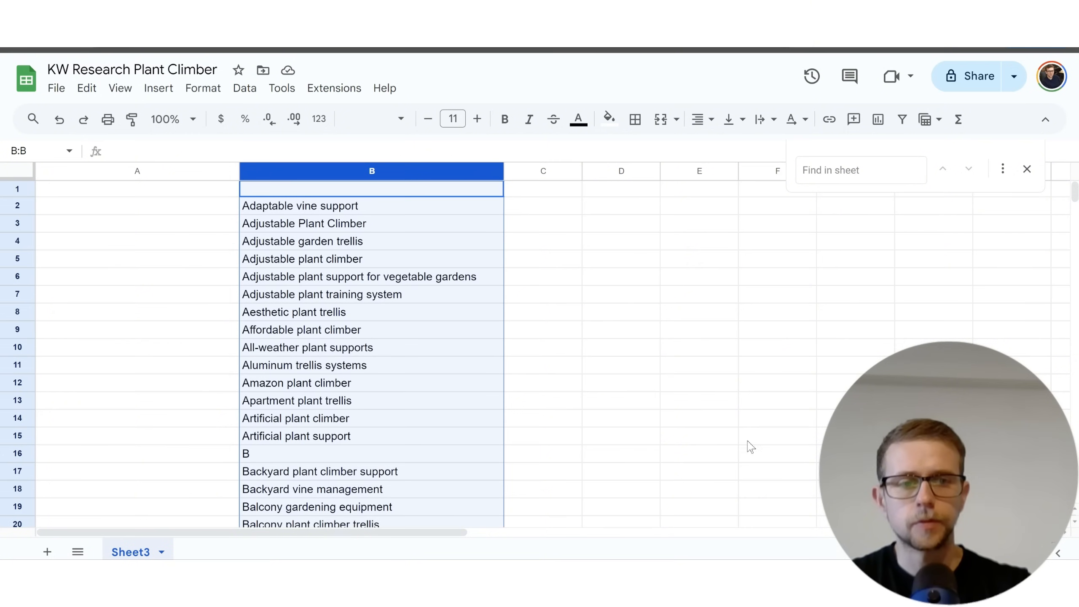
{"action": "scroll", "coordinate": [410, 238], "scroll_direction": "down", "scroll_amount": 16}
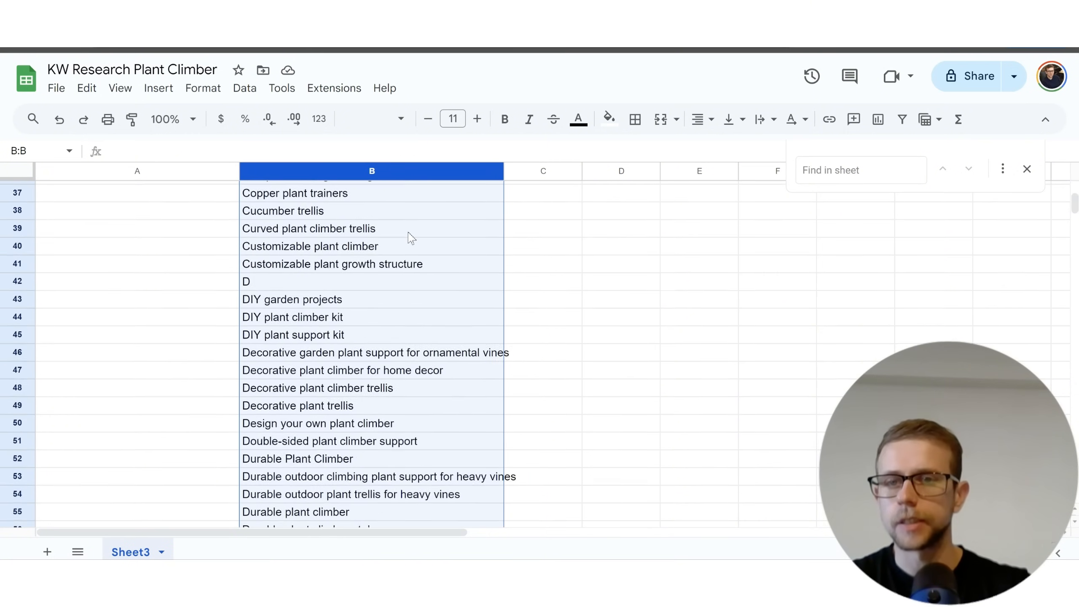
{"action": "scroll", "coordinate": [414, 276], "scroll_direction": "down", "scroll_amount": 1}
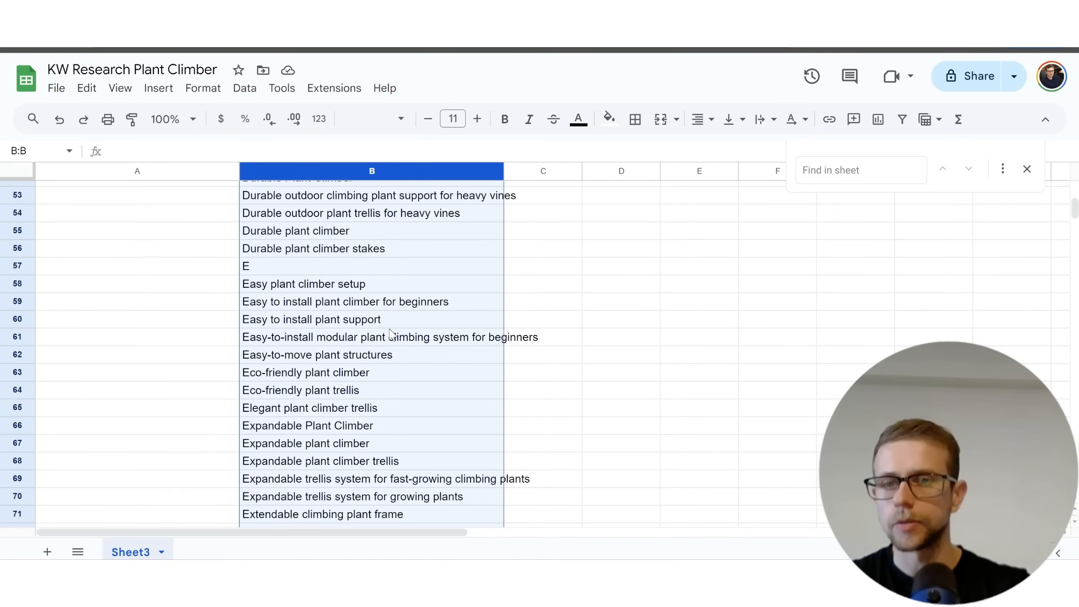
{"action": "left_click", "coordinate": [303, 371]}
{"action": "double_click", "coordinate": [303, 371]}
{"action": "left_click_drag", "start_coordinate": [304, 372], "coordinate": [153, 361]}
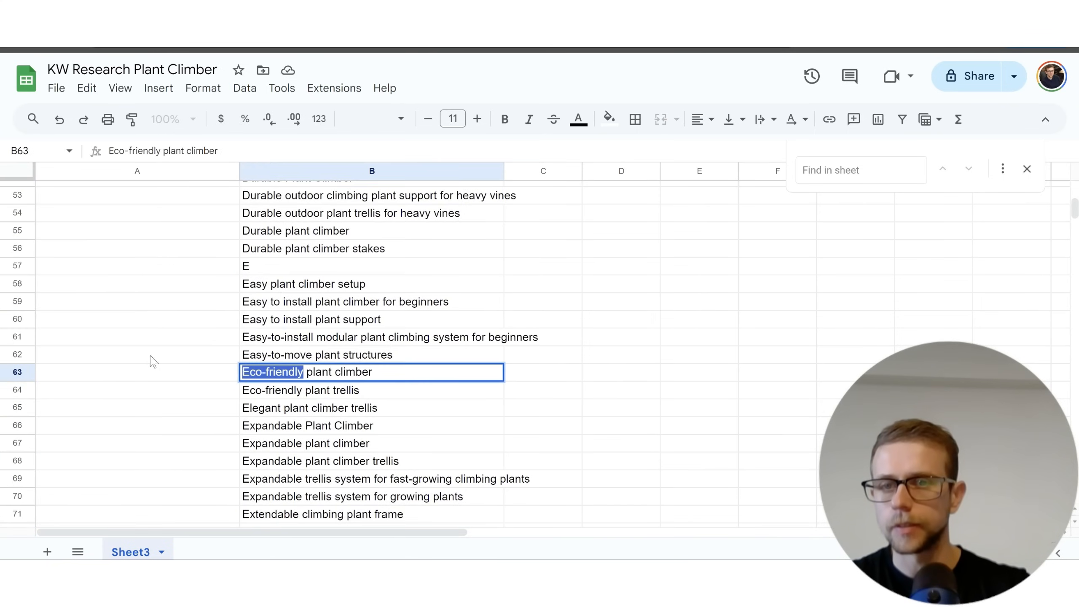
{"action": "double_click", "coordinate": [318, 355]}
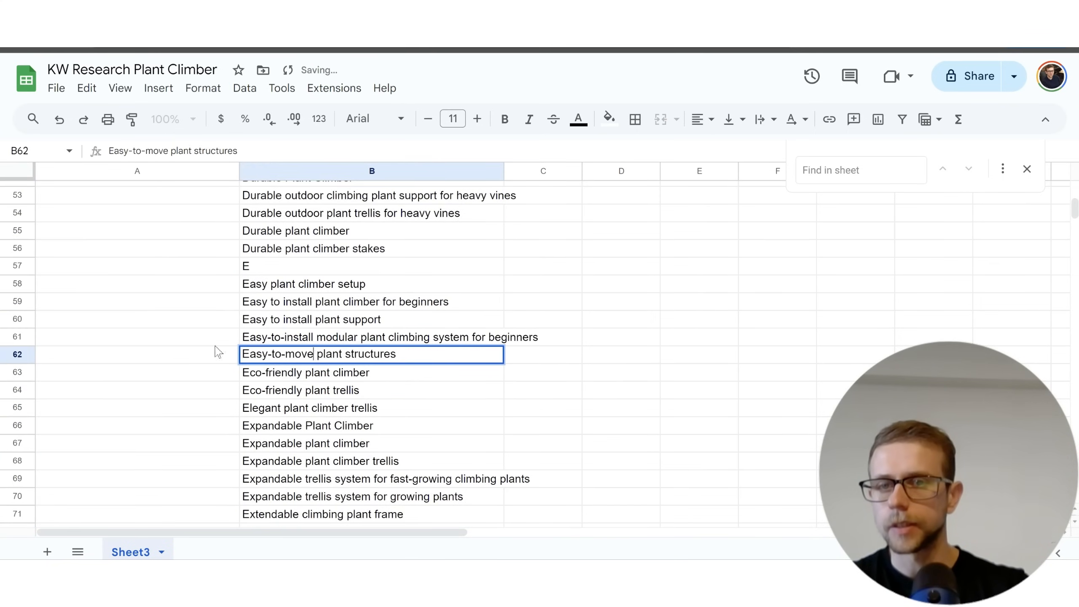
{"action": "key", "text": "shift+Home"}
{"action": "left_click", "coordinate": [372, 325]}
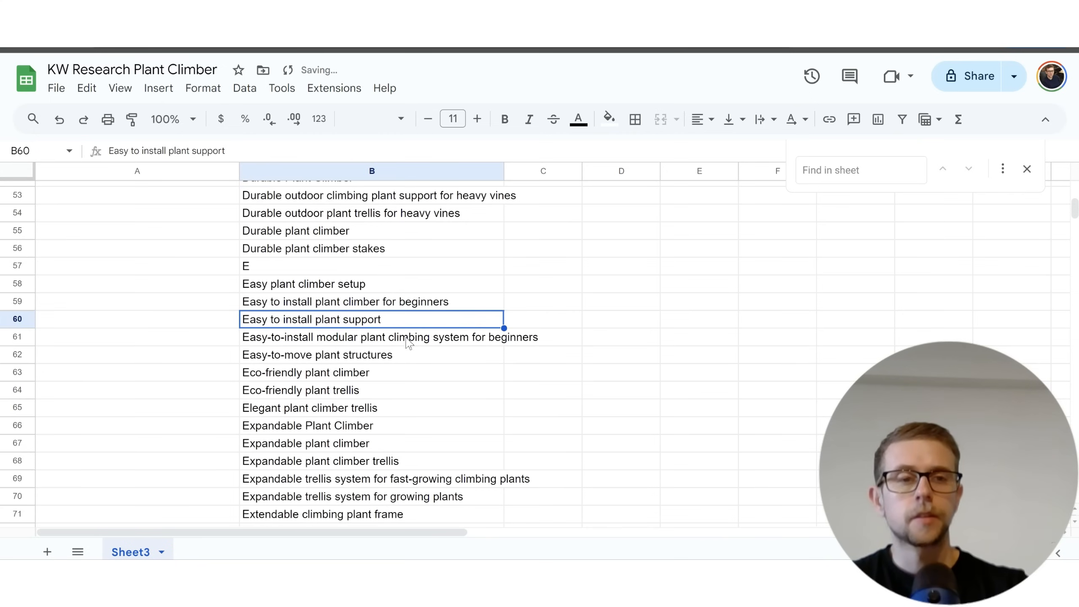
{"action": "scroll", "coordinate": [408, 343], "scroll_direction": "down", "scroll_amount": 15}
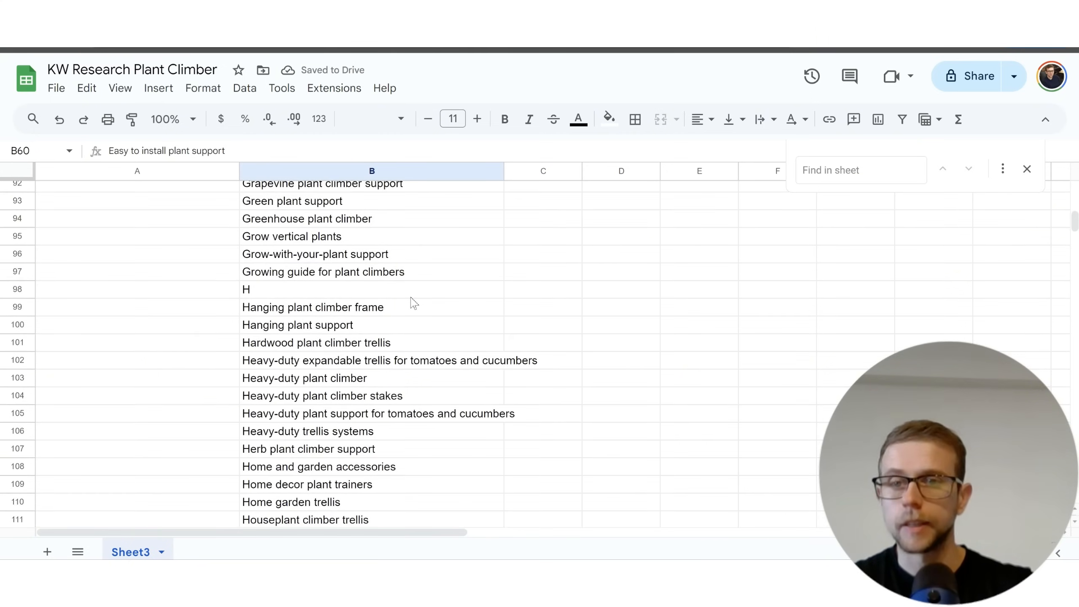
{"action": "scroll", "coordinate": [414, 302], "scroll_direction": "down", "scroll_amount": 20}
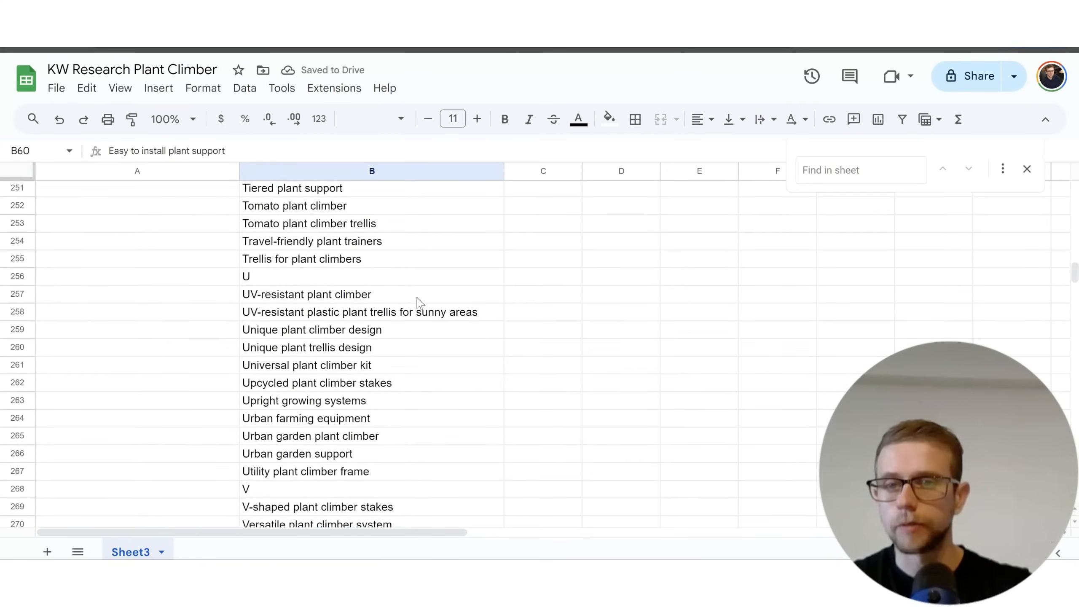
{"action": "scroll", "coordinate": [418, 302], "scroll_direction": "down", "scroll_amount": 20}
{"action": "scroll", "coordinate": [420, 303], "scroll_direction": "up", "scroll_amount": 20}
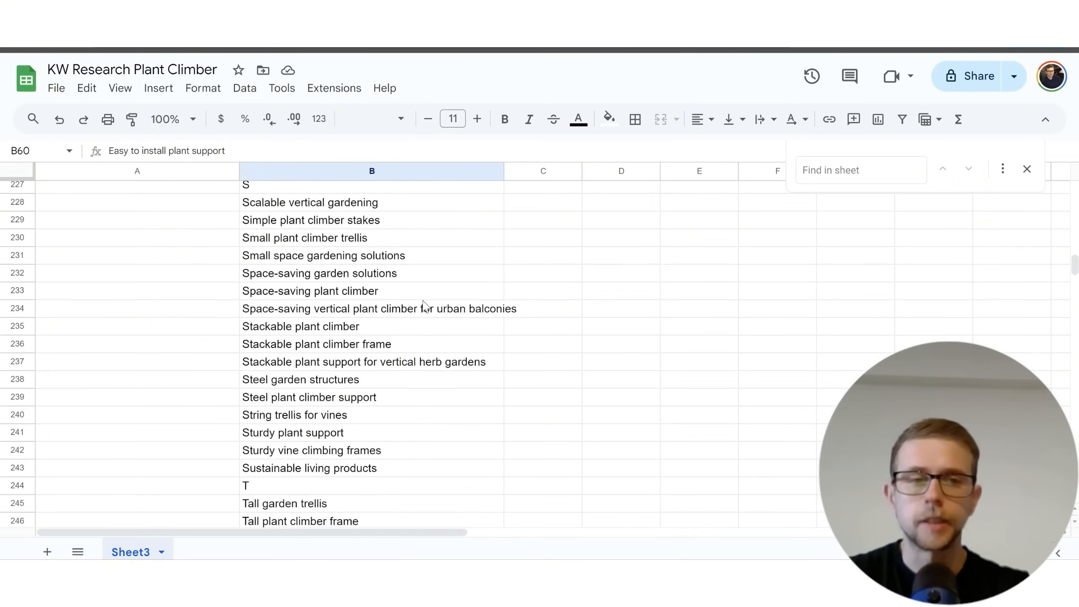
{"action": "scroll", "coordinate": [425, 305], "scroll_direction": "up", "scroll_amount": 20}
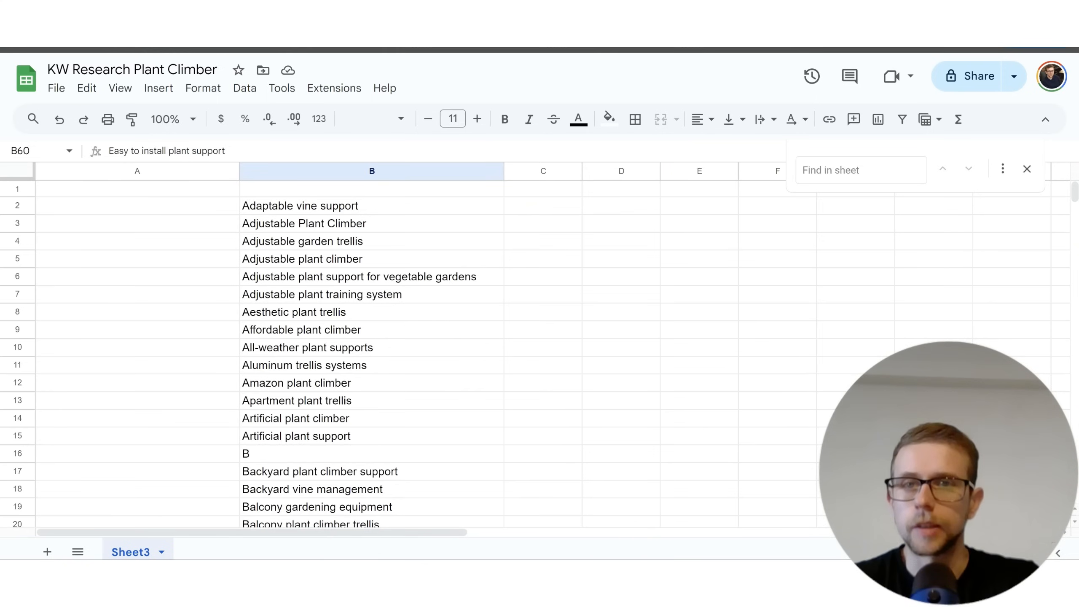
Step: Switch to the Amazon results page and search for "plant climber"
{"action": "left_click", "coordinate": [384, 48]}
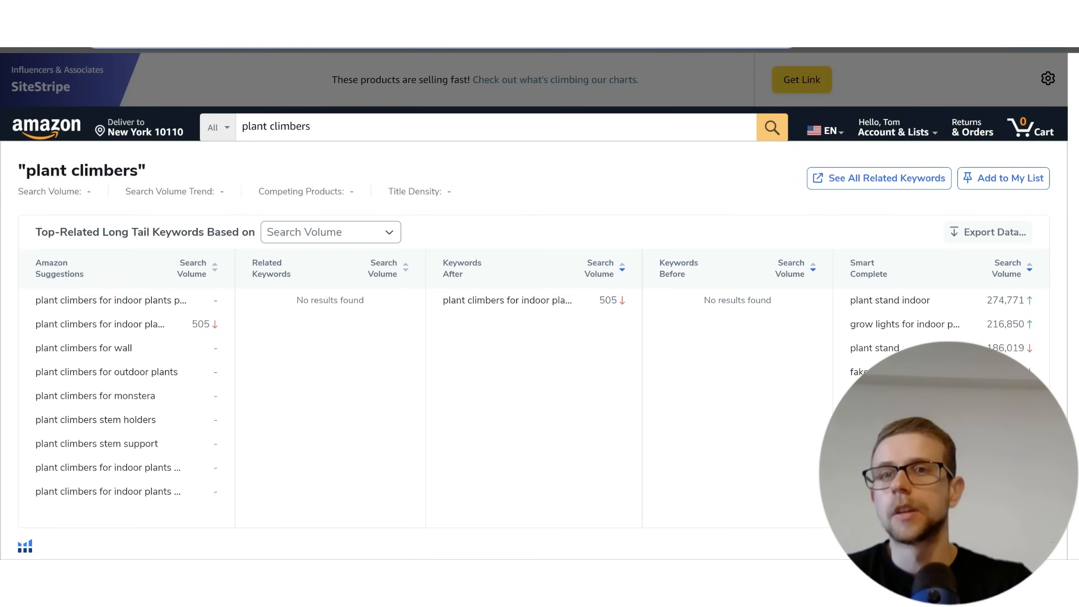
{"action": "left_click", "coordinate": [398, 131]}
{"action": "key", "text": "BackSpace"}
{"action": "key", "text": "Return"}
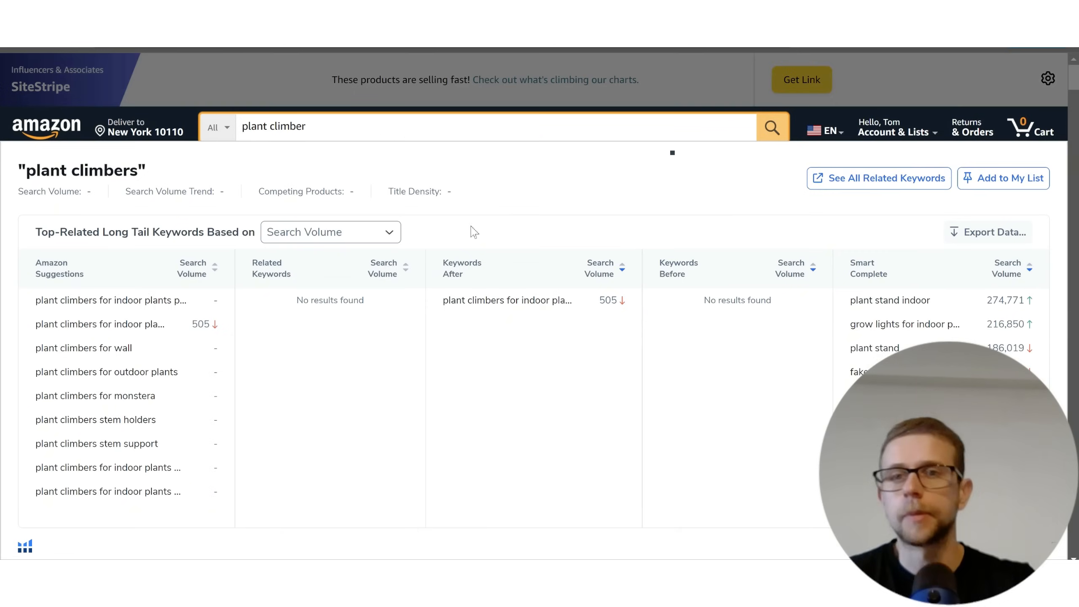
Step: Open the listing of the 6-piece stackable indoor plant trellis from the search results and examine its title
{"action": "scroll", "coordinate": [831, 306], "scroll_direction": "down", "scroll_amount": 7}
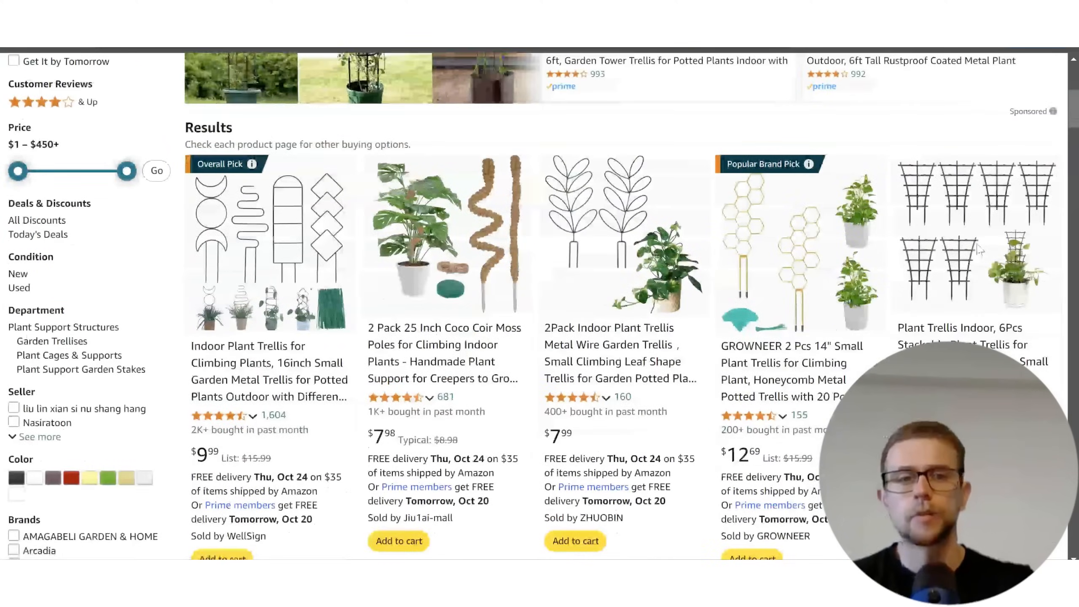
{"action": "left_click", "coordinate": [979, 250]}
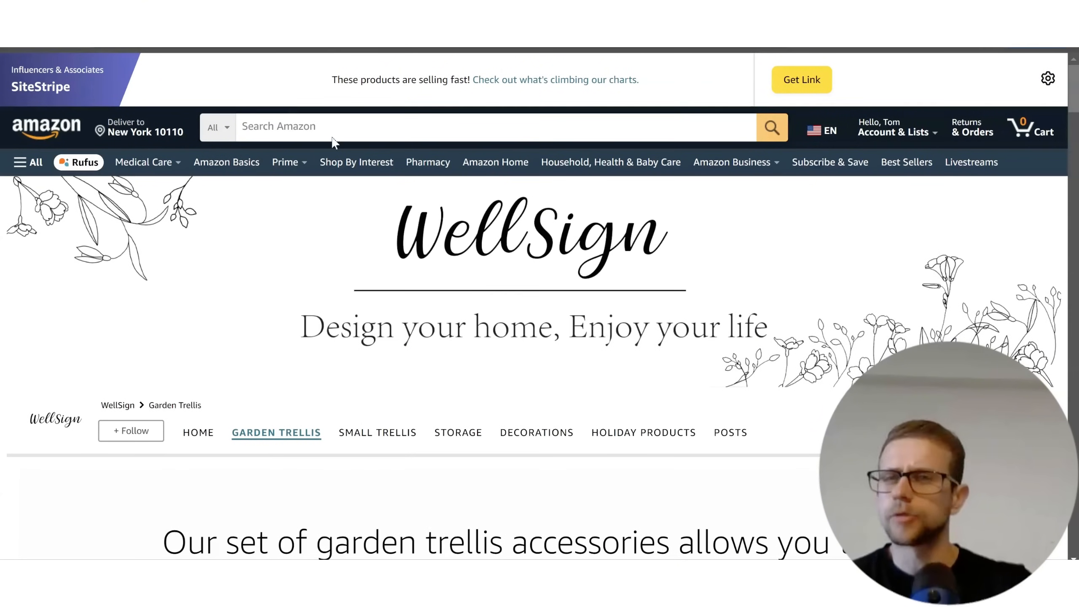
{"action": "scroll", "coordinate": [512, 210], "scroll_direction": "left", "scroll_amount": 5}
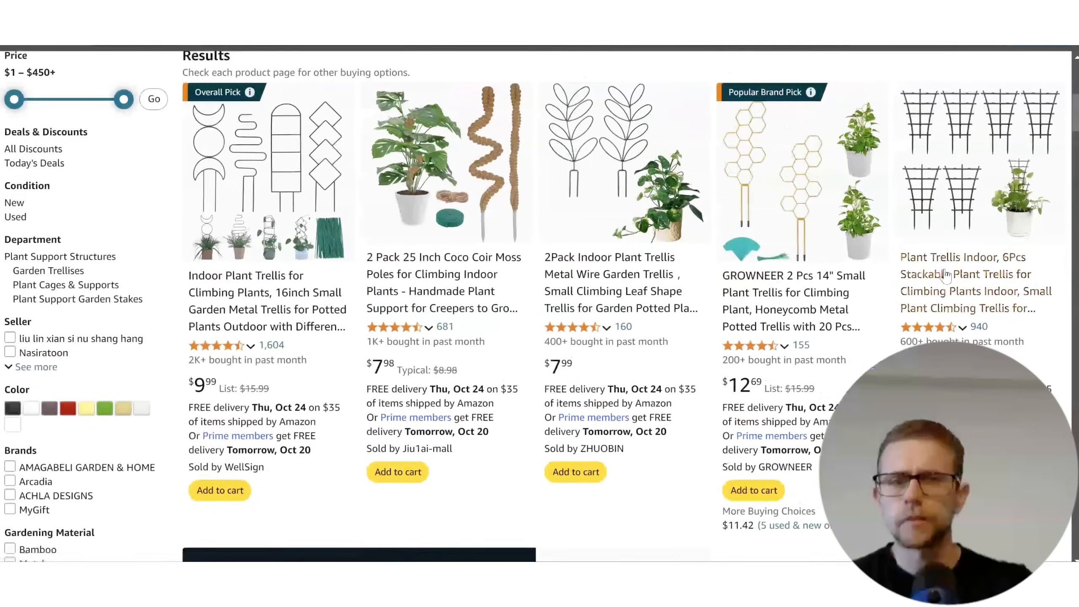
{"action": "left_click", "coordinate": [953, 274]}
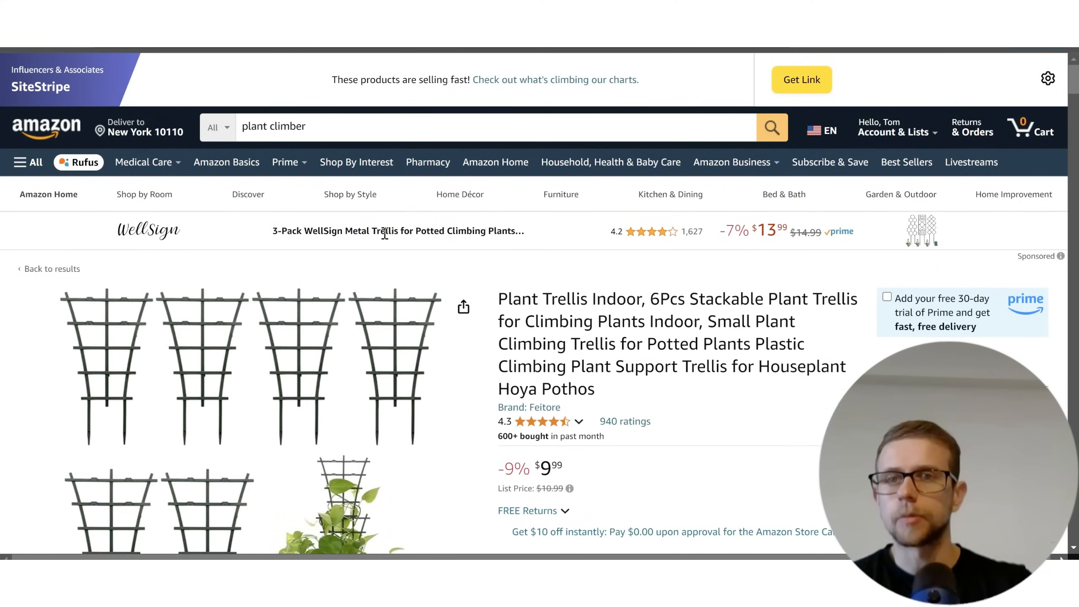
{"action": "scroll", "coordinate": [598, 302], "scroll_direction": "left", "scroll_amount": 5}
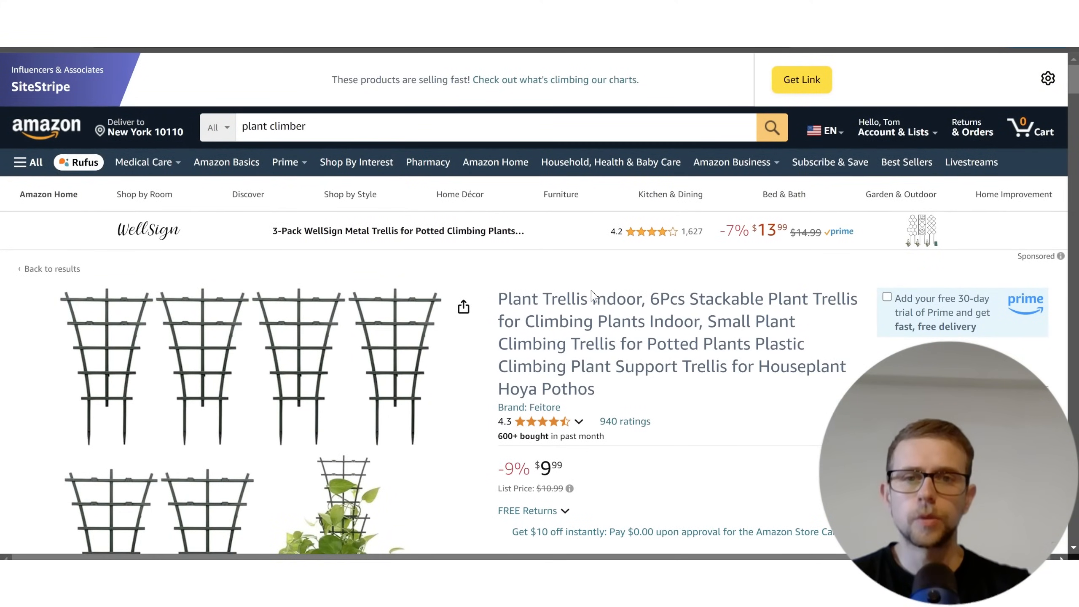
Step: Browse further through the plant climber results and pick the 2-pack 28-inch bendable moss pole as competitor product
{"action": "scroll", "coordinate": [725, 280], "scroll_direction": "down", "scroll_amount": 8}
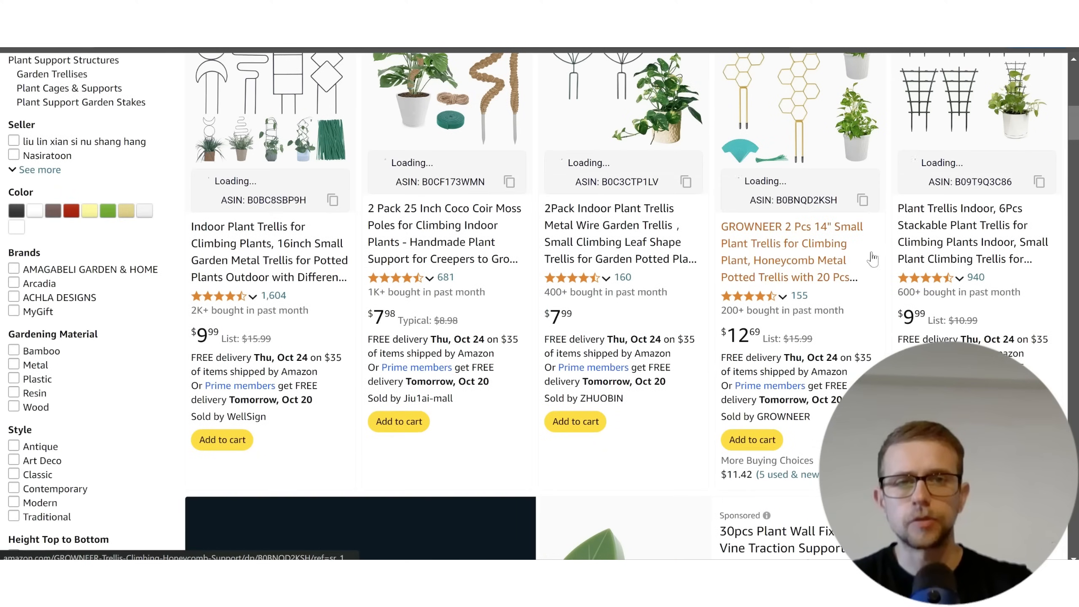
{"action": "scroll", "coordinate": [900, 217], "scroll_direction": "down", "scroll_amount": 8}
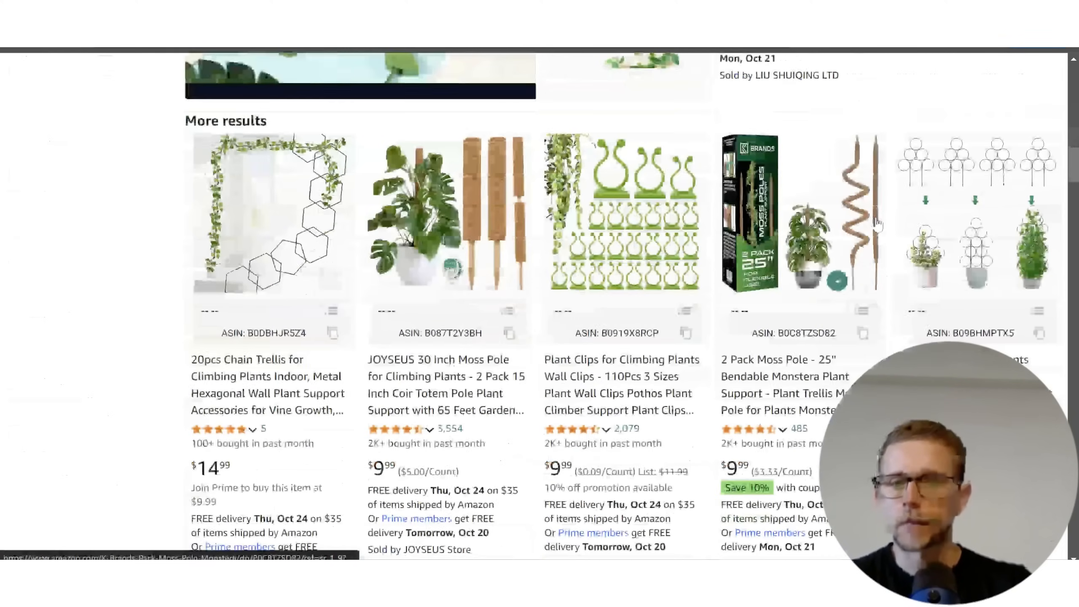
{"action": "scroll", "coordinate": [878, 219], "scroll_direction": "down", "scroll_amount": 3}
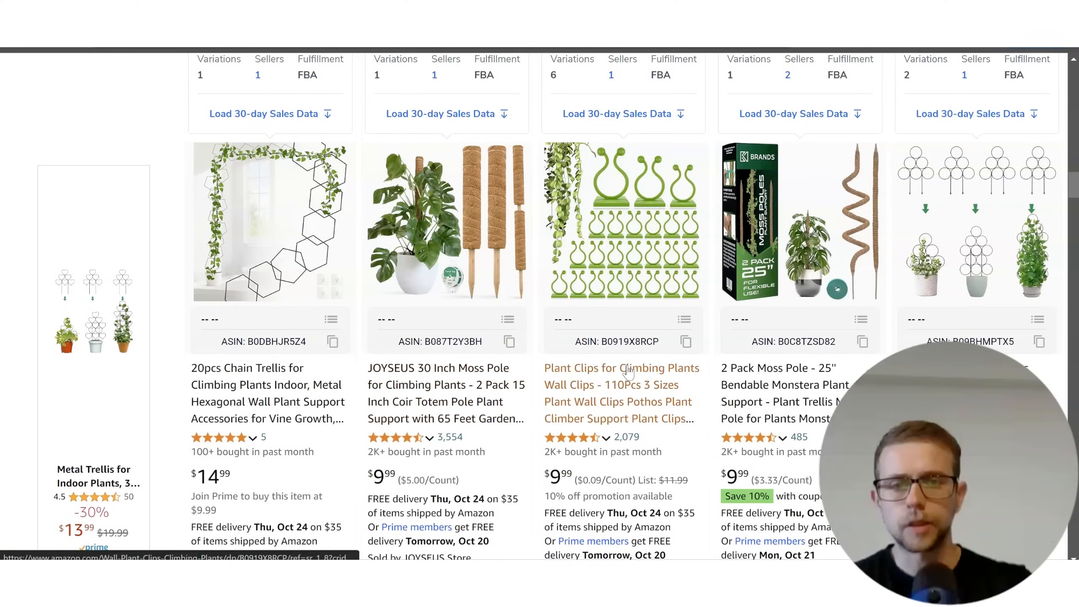
{"action": "scroll", "coordinate": [627, 372], "scroll_direction": "down", "scroll_amount": 3}
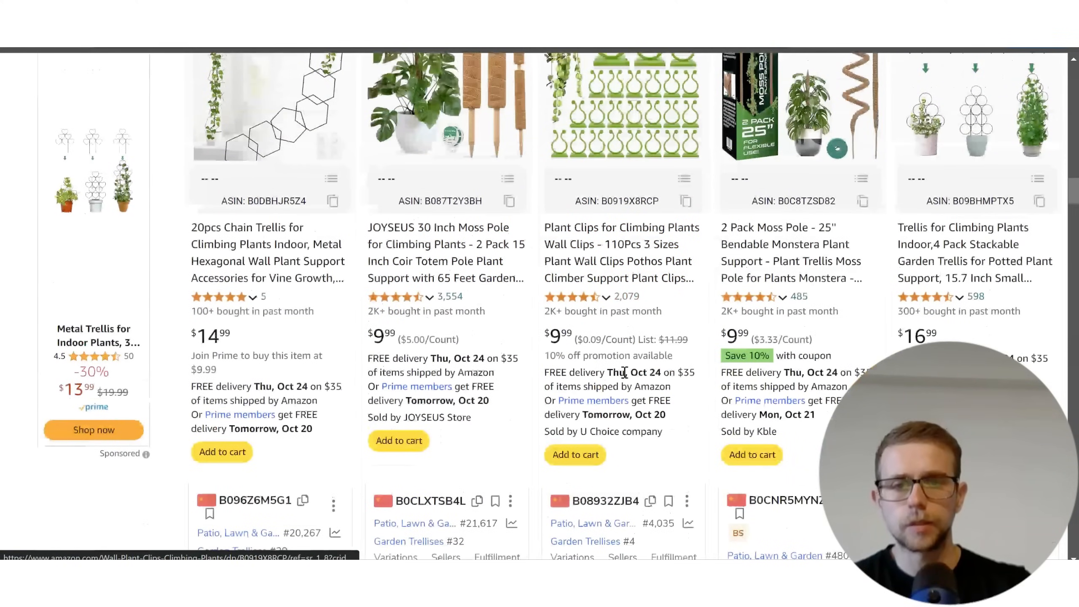
{"action": "scroll", "coordinate": [625, 373], "scroll_direction": "down", "scroll_amount": 10}
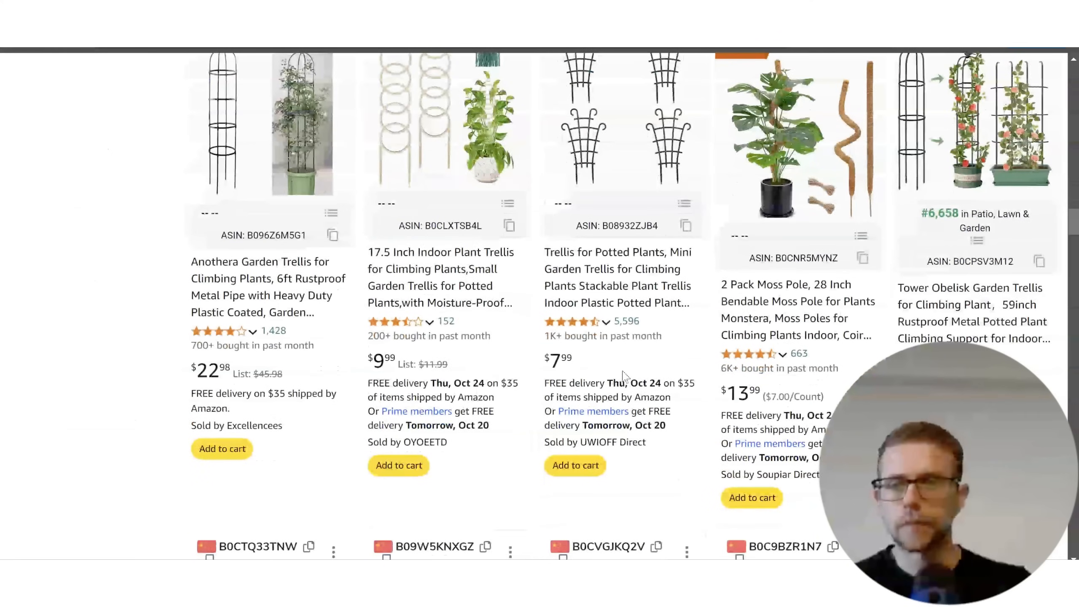
{"action": "left_click", "coordinate": [780, 372]}
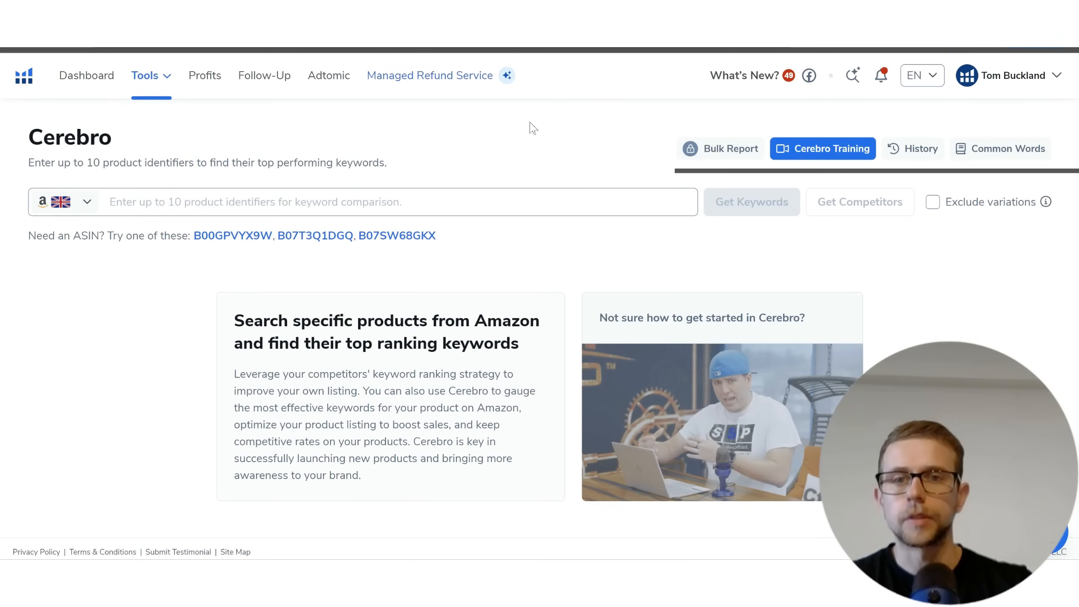
{"action": "left_click", "coordinate": [78, 202]}
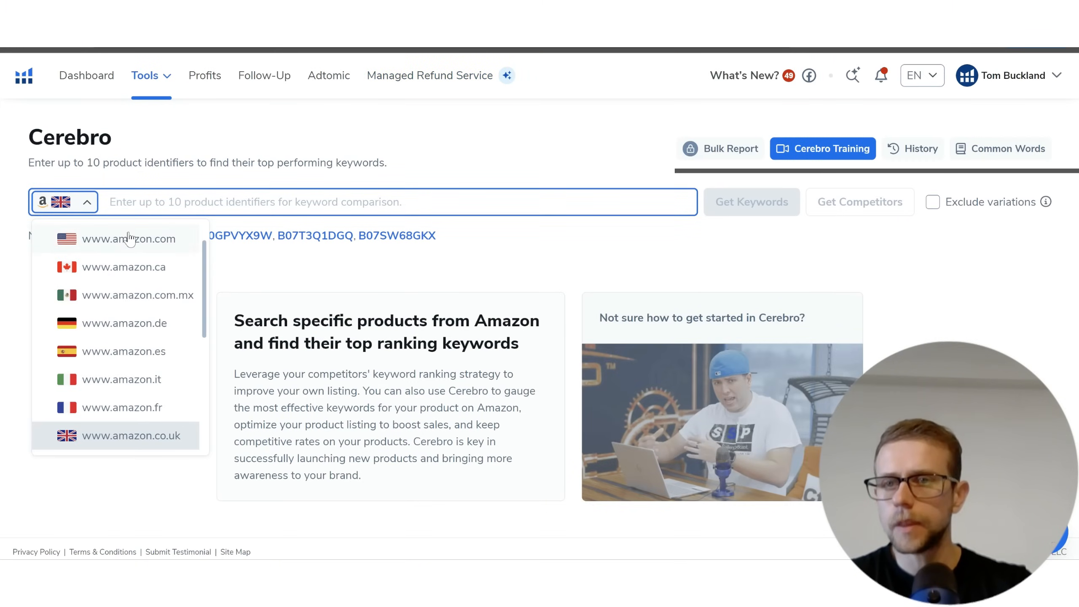
{"action": "left_click", "coordinate": [129, 239]}
{"action": "left_click", "coordinate": [164, 207]}
{"action": "type", "text": "B0CNR5MYNZ"}
{"action": "left_click", "coordinate": [740, 203]}
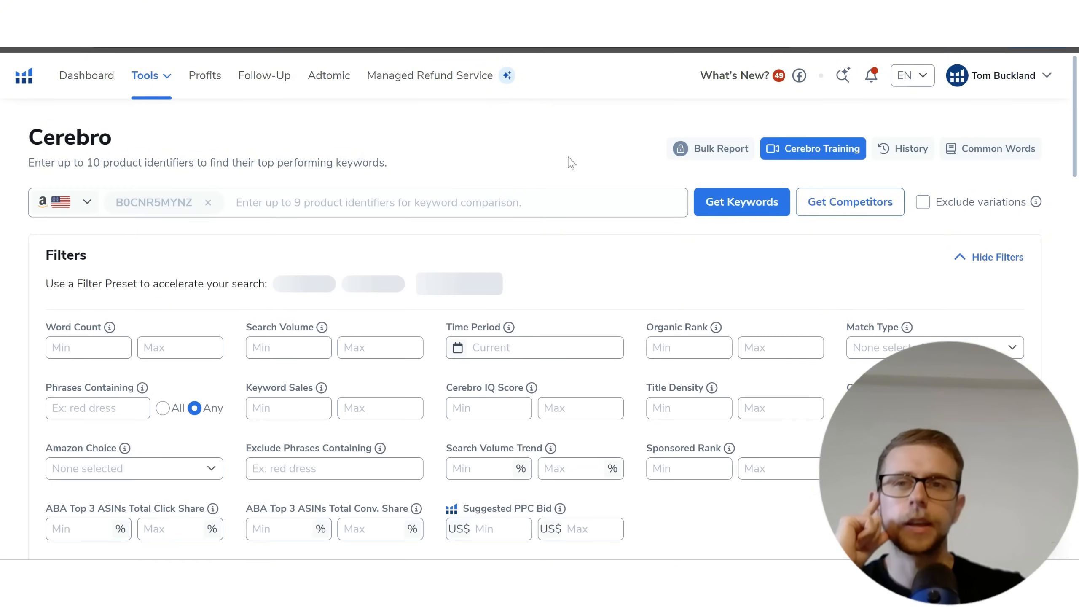
Step: Widen the Keyword Phrase column in the Cerebro results so the full keyword phrases are readable
{"action": "scroll", "coordinate": [277, 286], "scroll_direction": "down", "scroll_amount": 10}
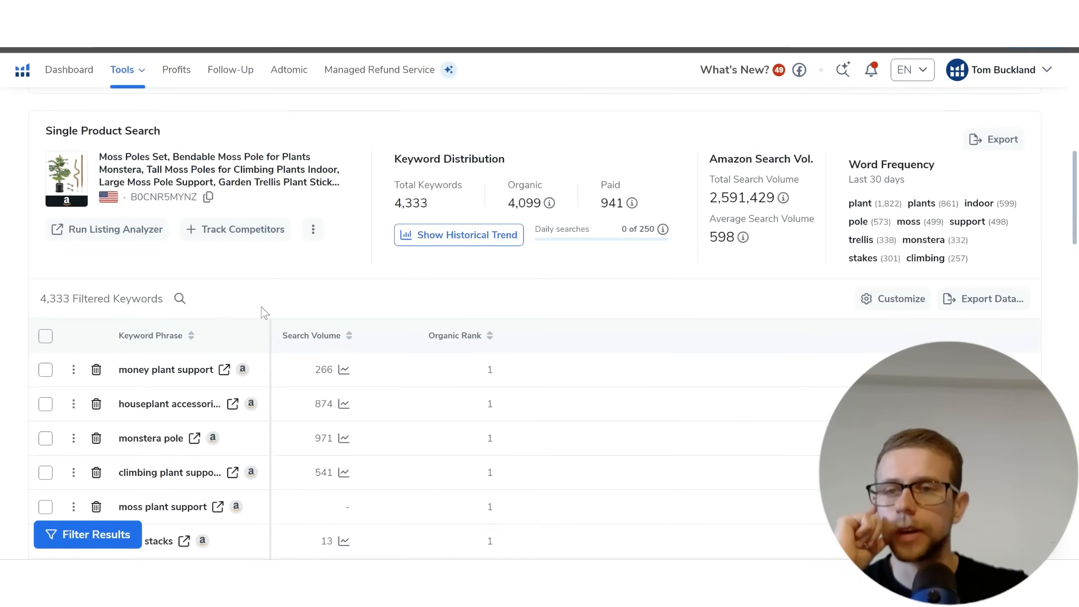
{"action": "triple_click", "coordinate": [67, 303]}
{"action": "left_click", "coordinate": [91, 304]}
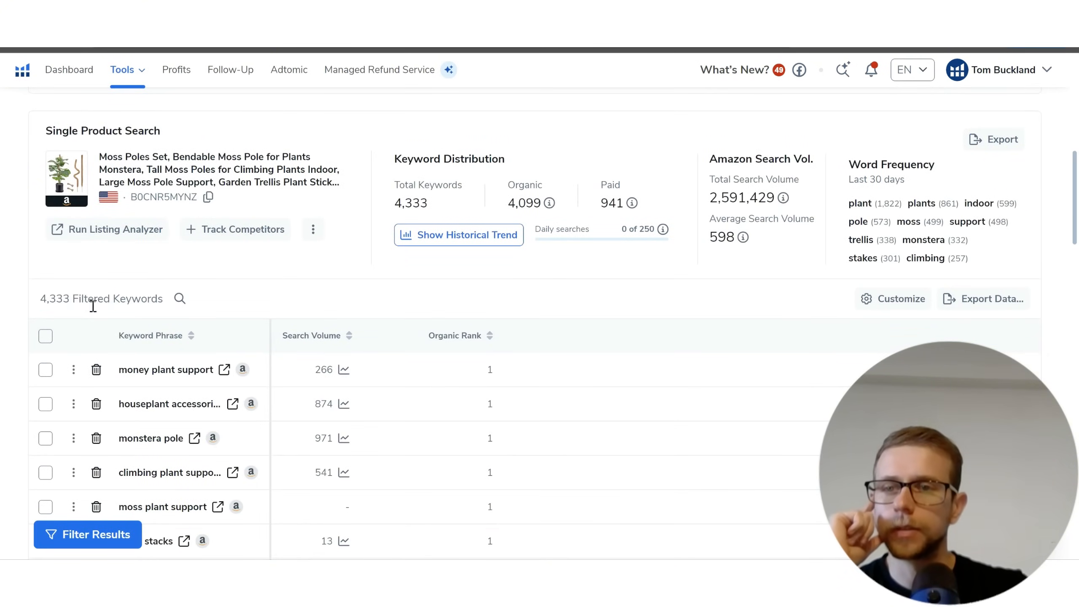
{"action": "triple_click", "coordinate": [91, 303]}
{"action": "left_click", "coordinate": [155, 304]}
{"action": "left_click_drag", "start_coordinate": [270, 335], "coordinate": [355, 336]}
{"action": "scroll", "coordinate": [502, 294], "scroll_direction": "down", "scroll_amount": 3}
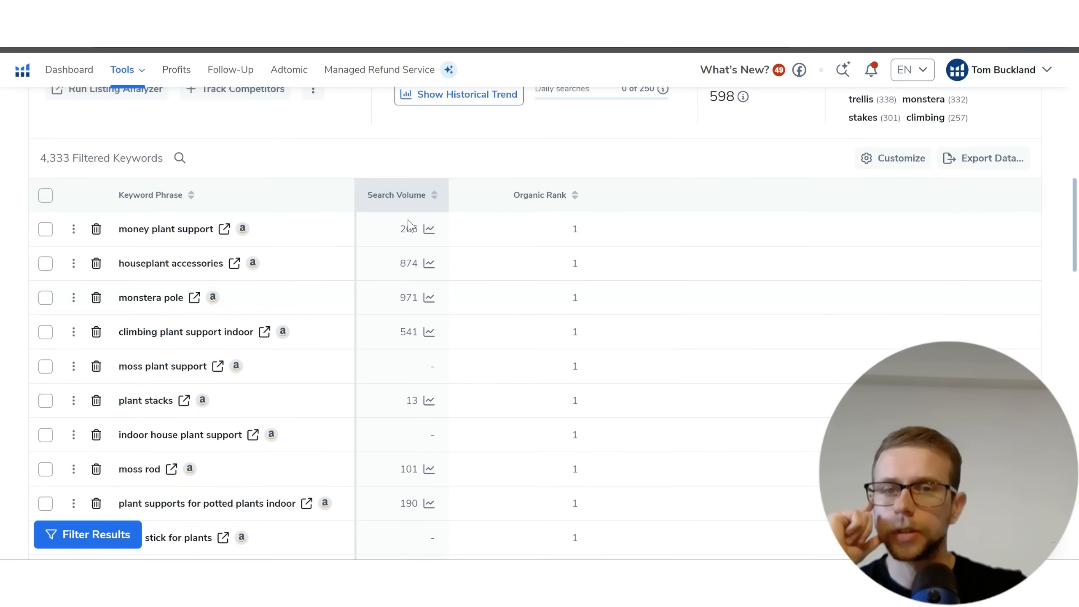
{"action": "mouse_move", "coordinate": [408, 209]}
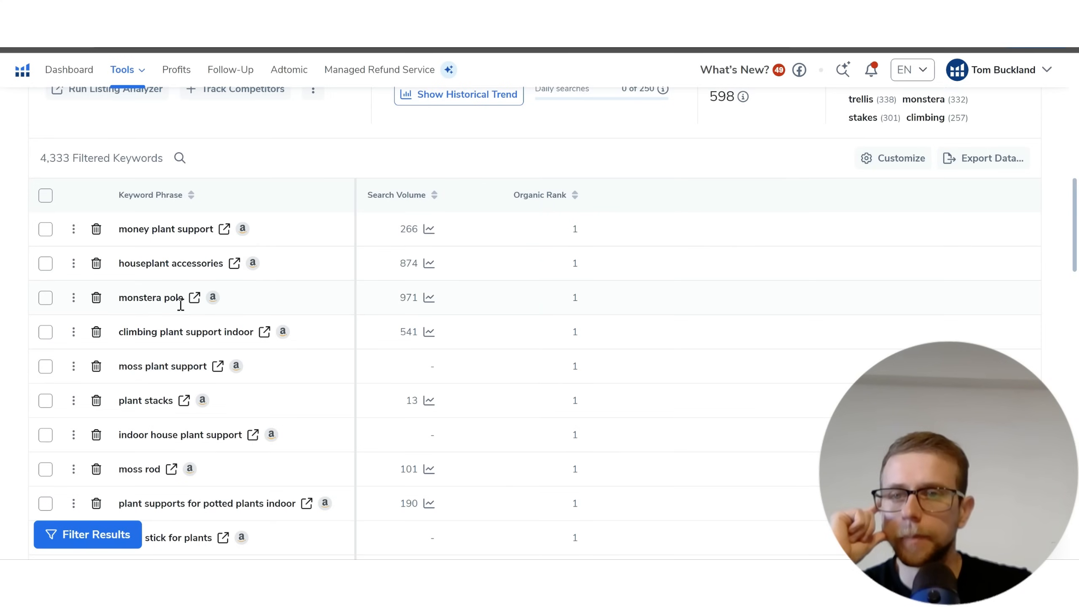
Step: Copy the keyword "monstera pole" from Cerebro and search for it in Sheet3 of the KW Research Plant Climber spreadsheet
{"action": "triple_click", "coordinate": [146, 300]}
{"action": "key", "text": "ctrl+c"}
{"action": "key", "text": "ctrl+Tab"}
{"action": "key", "text": "ctrl+f"}
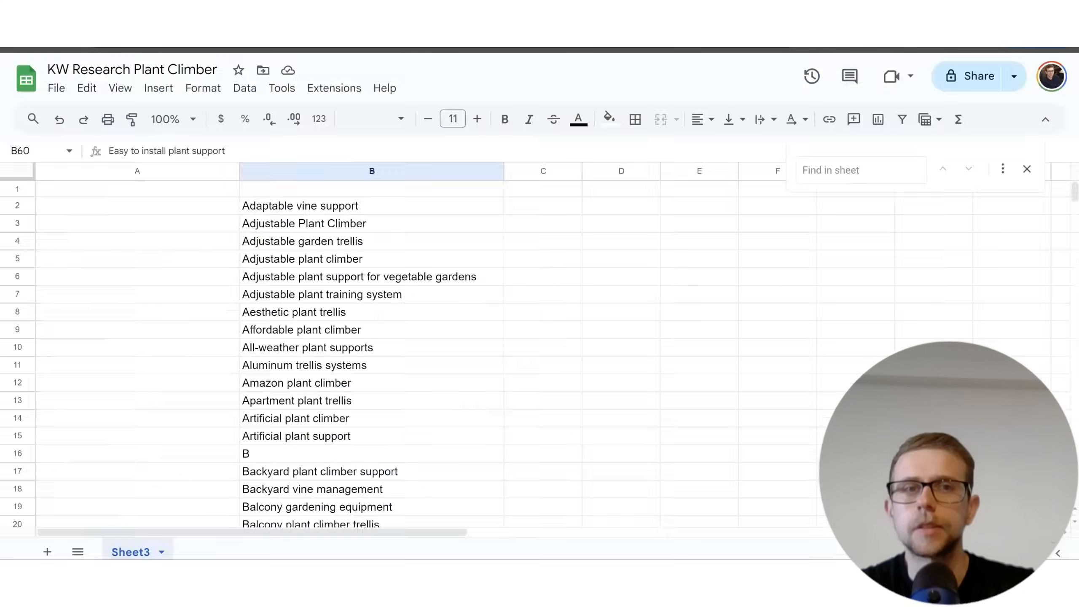
{"action": "key", "text": "ctrl+v"}
{"action": "left_click", "coordinate": [616, 230]}
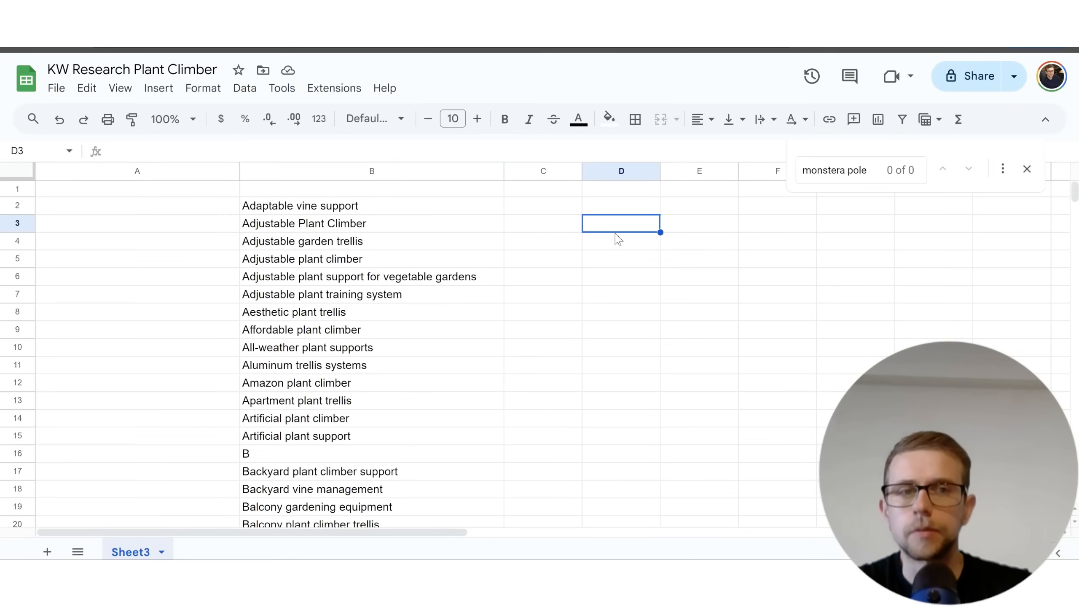
{"action": "scroll", "coordinate": [468, 208], "scroll_direction": "down", "scroll_amount": 10}
{"action": "scroll", "coordinate": [508, 204], "scroll_direction": "up", "scroll_amount": 10}
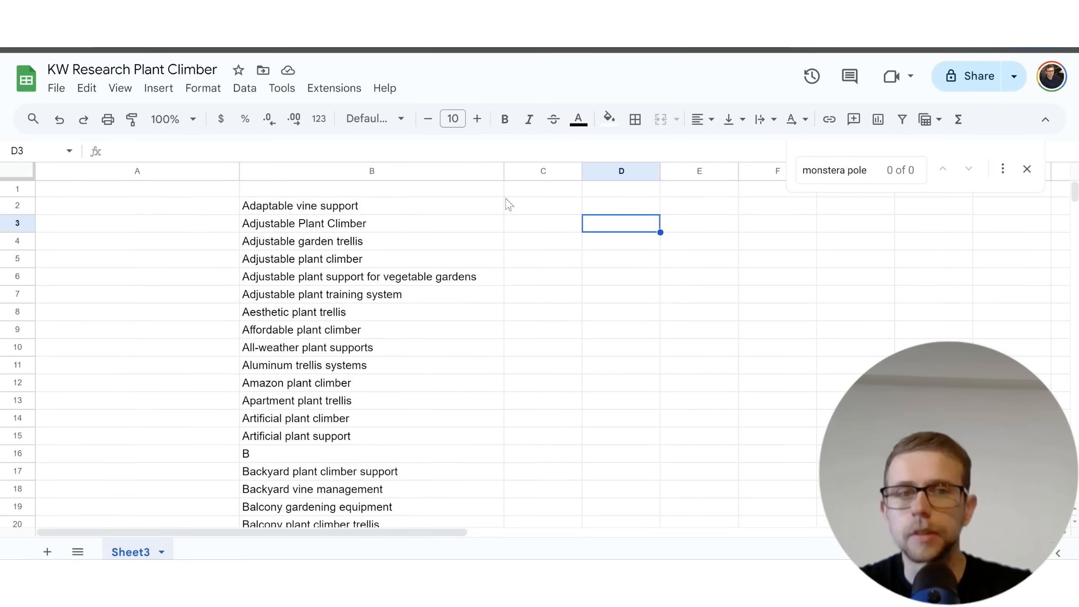
{"action": "left_click", "coordinate": [1026, 169]}
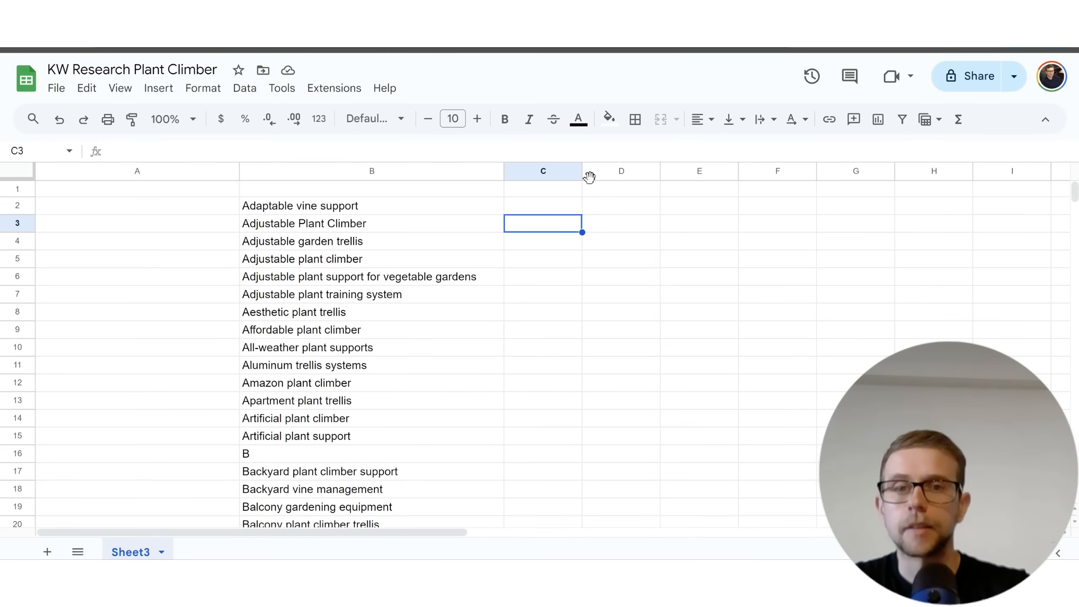
Step: Widen the empty column C of Sheet3 to roughly match the keyword column and select cell C2
{"action": "left_click_drag", "start_coordinate": [581, 172], "coordinate": [753, 172]}
{"action": "left_click", "coordinate": [616, 208]}
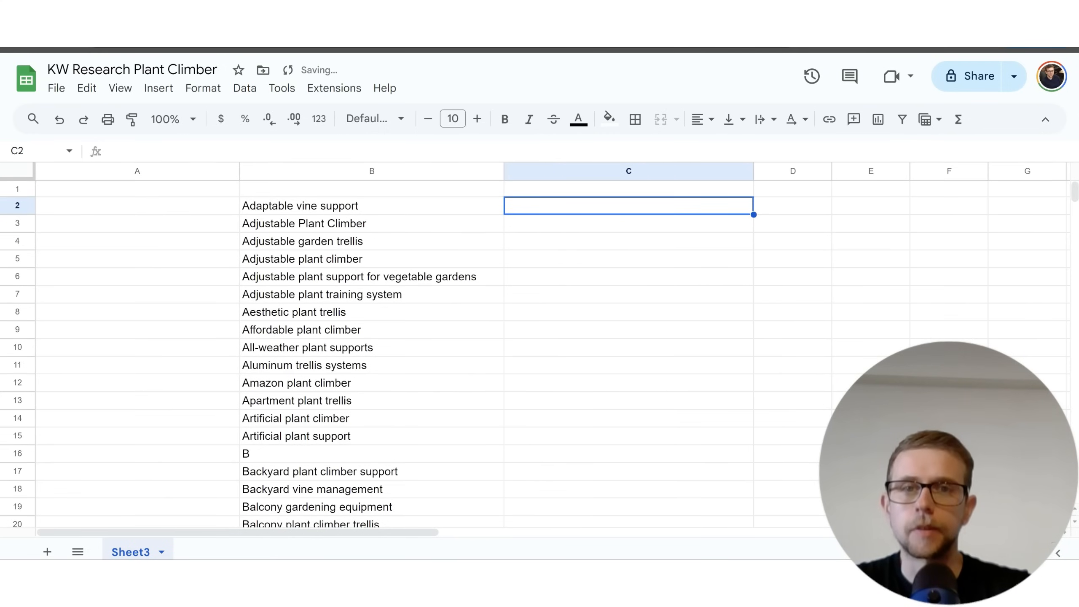
Step: Switch back to Helium 10 Cerebro and review the product title and keyword summary of the searched moss pole listing
{"action": "key", "text": "alt+Tab"}
{"action": "left_click", "coordinate": [323, 296]}
{"action": "scroll", "coordinate": [273, 369], "scroll_direction": "up", "scroll_amount": 3}
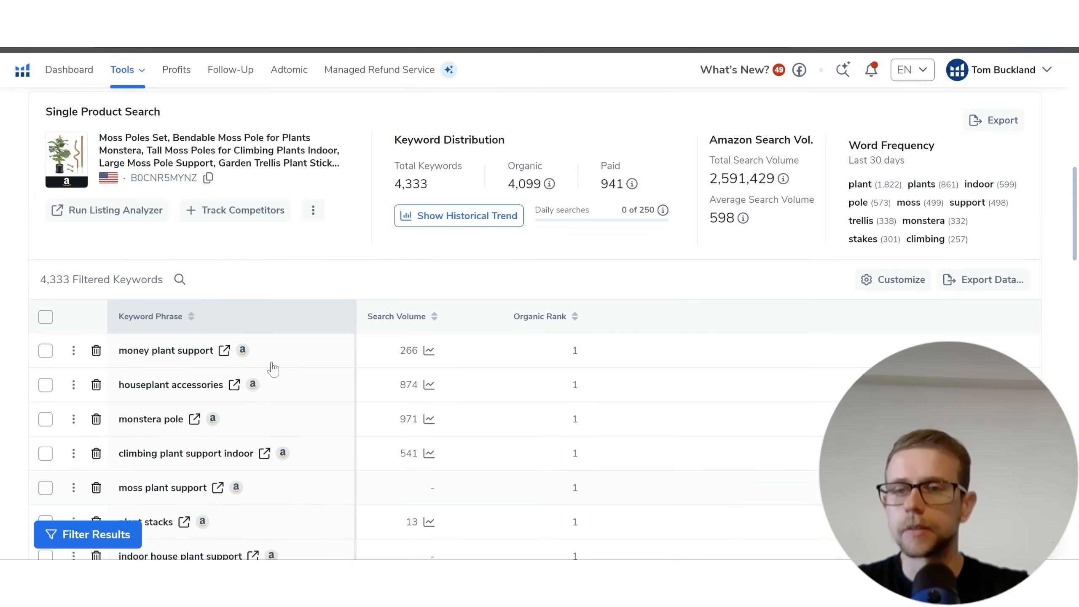
{"action": "scroll", "coordinate": [267, 369], "scroll_direction": "down", "scroll_amount": 3}
{"action": "scroll", "coordinate": [197, 356], "scroll_direction": "up", "scroll_amount": 5}
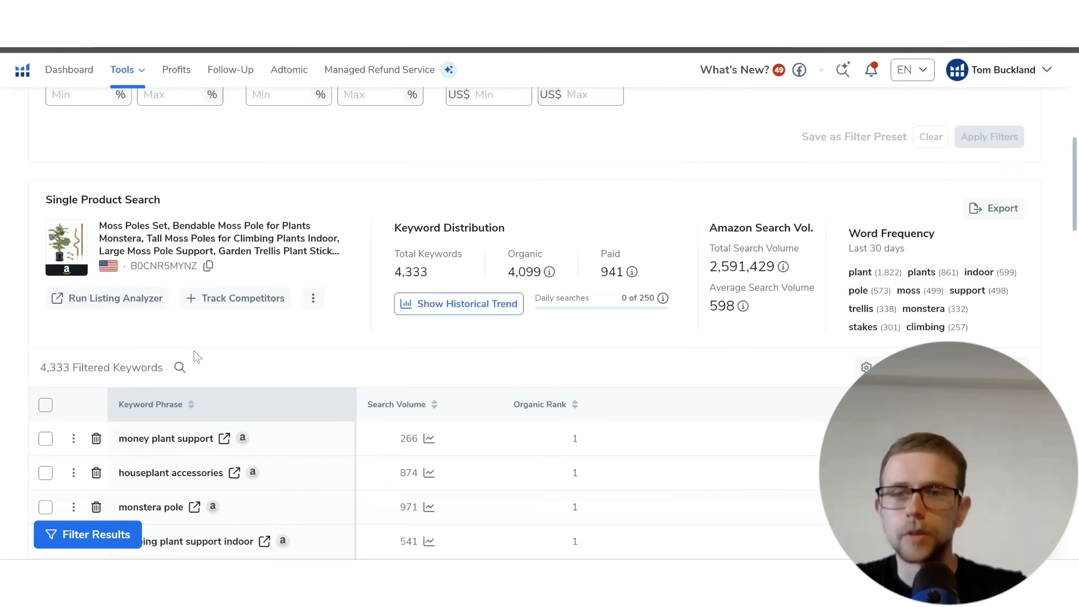
{"action": "scroll", "coordinate": [197, 356], "scroll_direction": "down", "scroll_amount": 2}
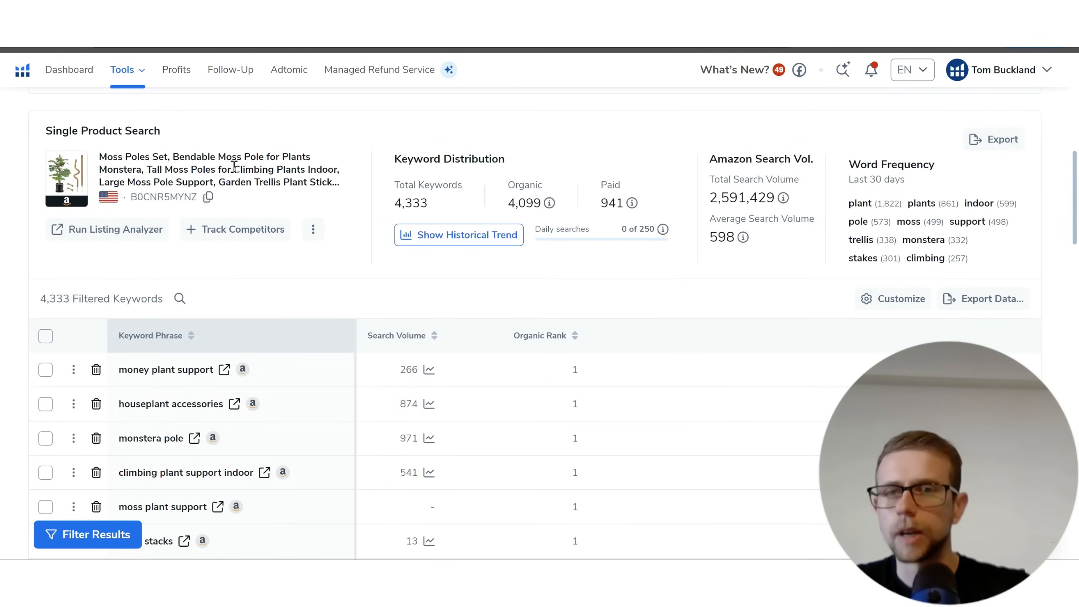
{"action": "left_click_drag", "start_coordinate": [233, 169], "coordinate": [305, 170]}
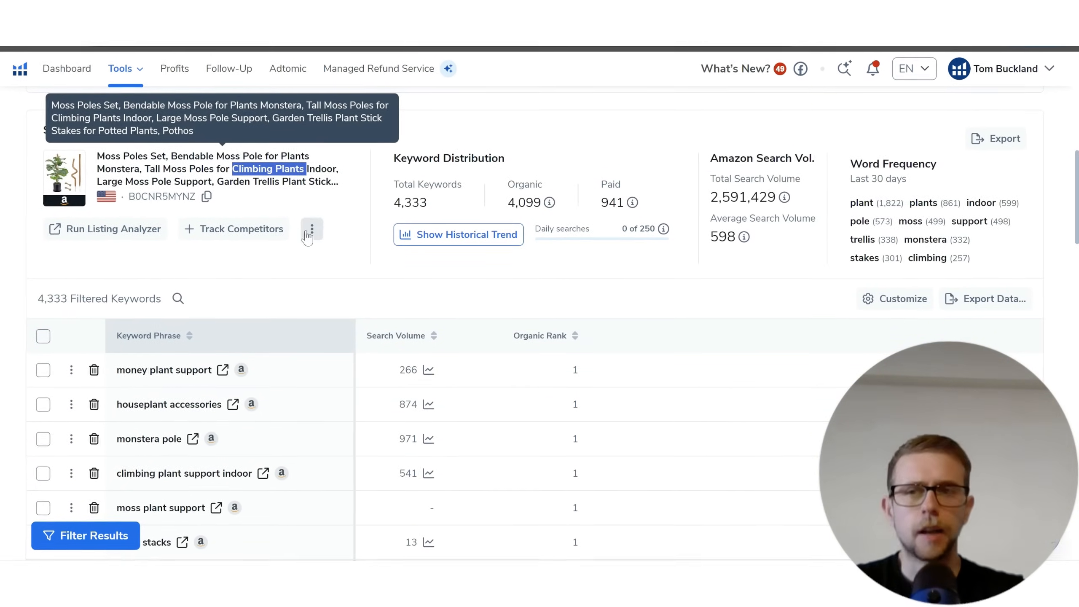
Step: Set the minimum search volume to 30 in the Cerebro filters, leaving the maximum and time period empty
{"action": "scroll", "coordinate": [467, 263], "scroll_direction": "up", "scroll_amount": 10}
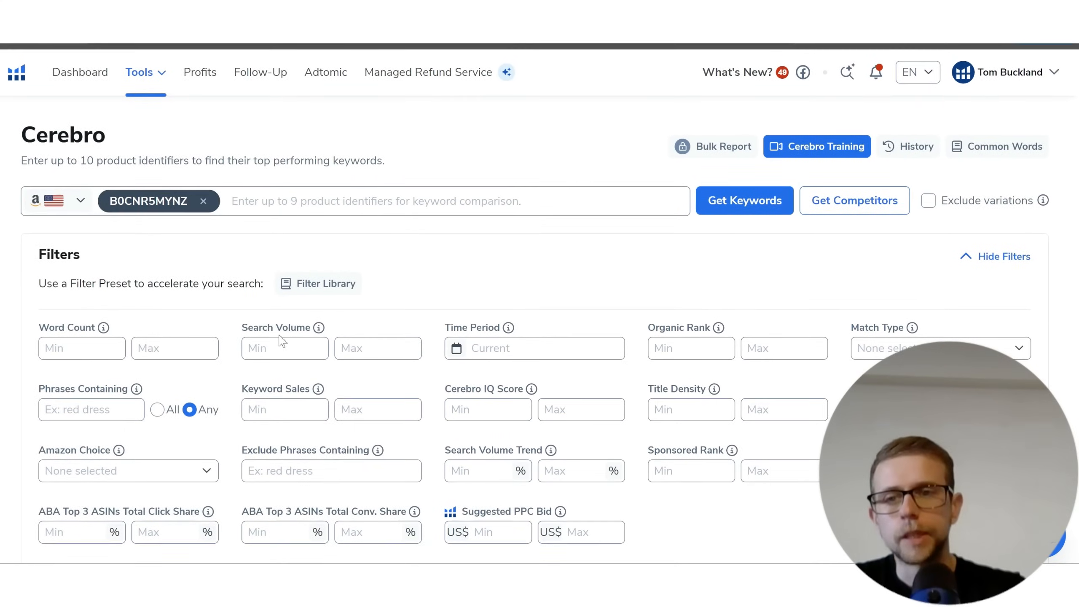
{"action": "left_click", "coordinate": [281, 342]}
{"action": "scroll", "coordinate": [477, 284], "scroll_direction": "down", "scroll_amount": 4}
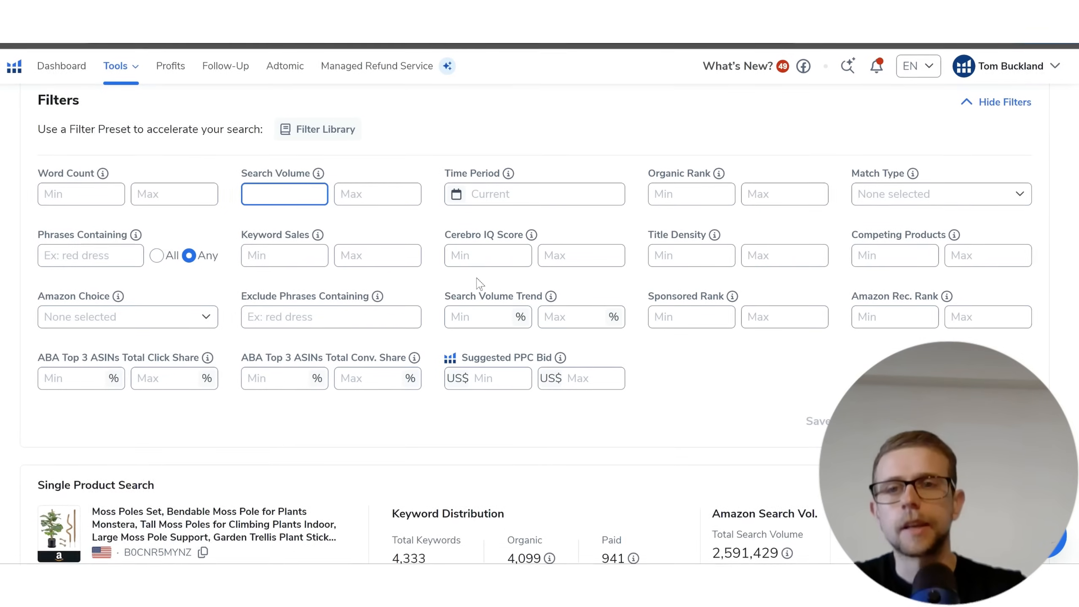
{"action": "type", "text": "2"}
{"action": "key", "text": "BackSpace"}
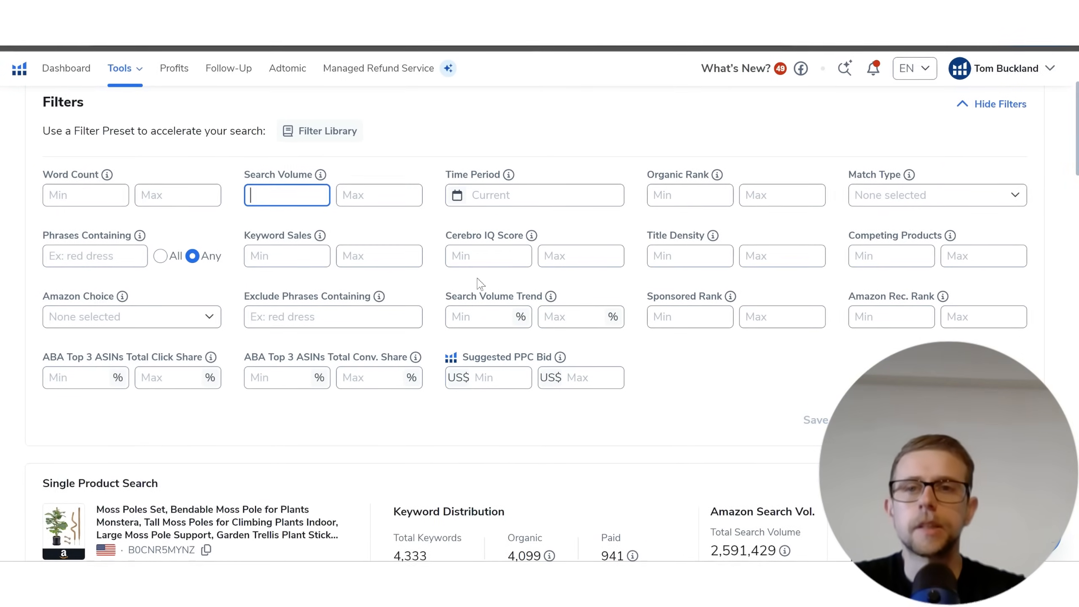
{"action": "type", "text": "30"}
{"action": "key", "text": "Tab"}
{"action": "key", "text": "Tab"}
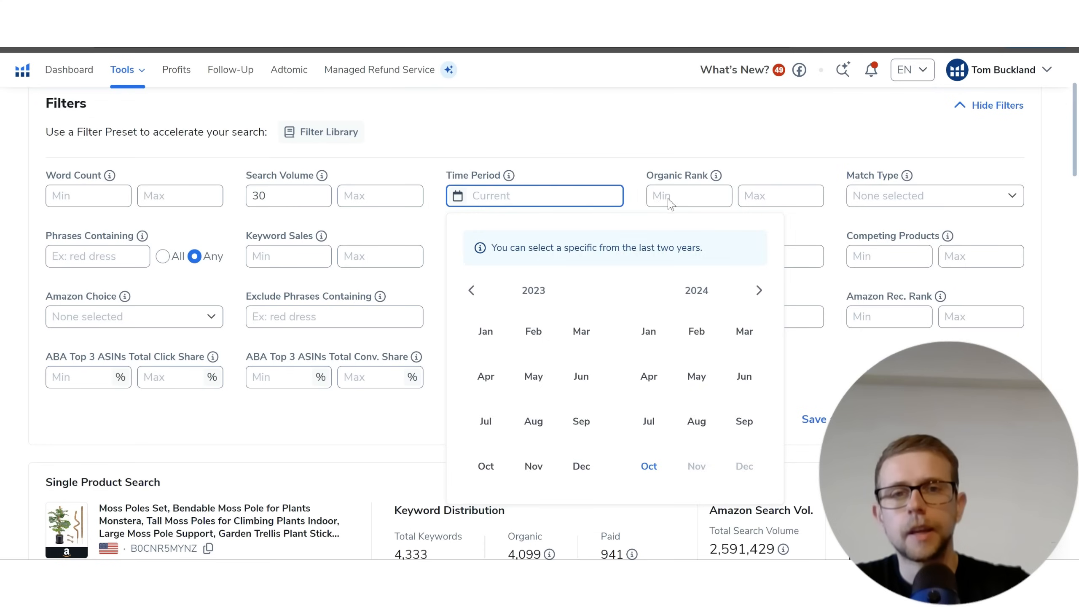
Step: Set the organic rank range to 1–50 and apply the filters to the keyword results
{"action": "left_click", "coordinate": [670, 199]}
{"action": "key", "text": "Tab"}
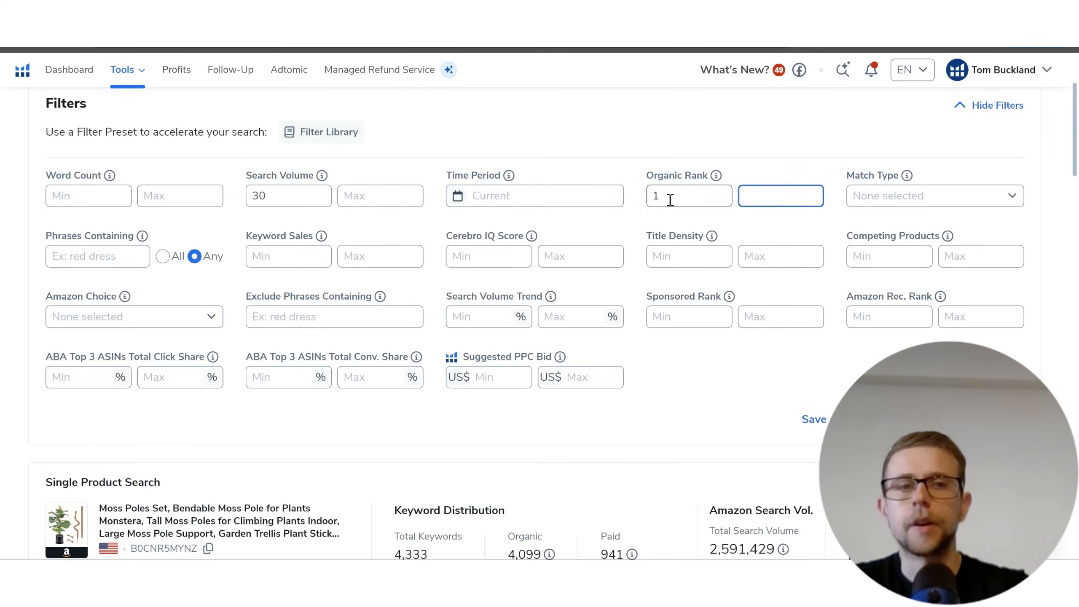
{"action": "type", "text": "50"}
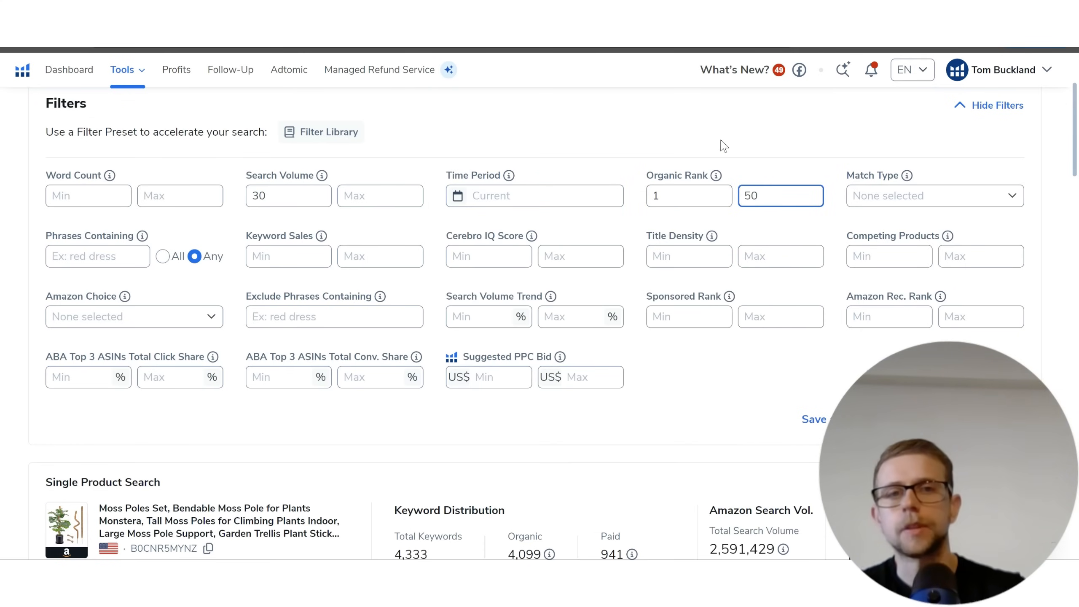
{"action": "left_click", "coordinate": [727, 137]}
{"action": "scroll", "coordinate": [751, 144], "scroll_direction": "down", "scroll_amount": 2}
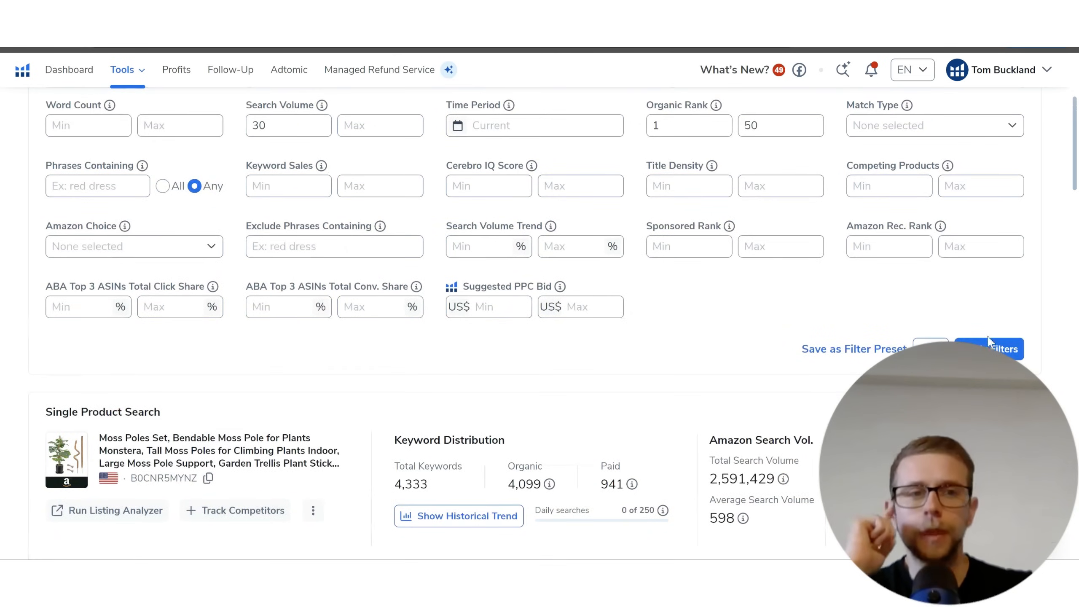
{"action": "left_click", "coordinate": [988, 343]}
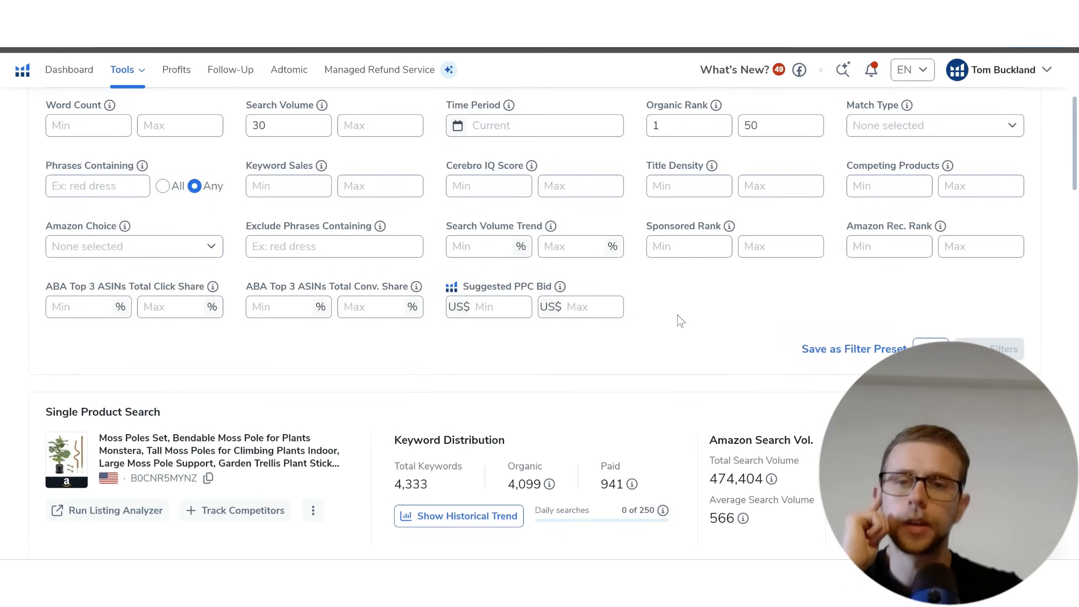
{"action": "scroll", "coordinate": [680, 320], "scroll_direction": "down", "scroll_amount": 3}
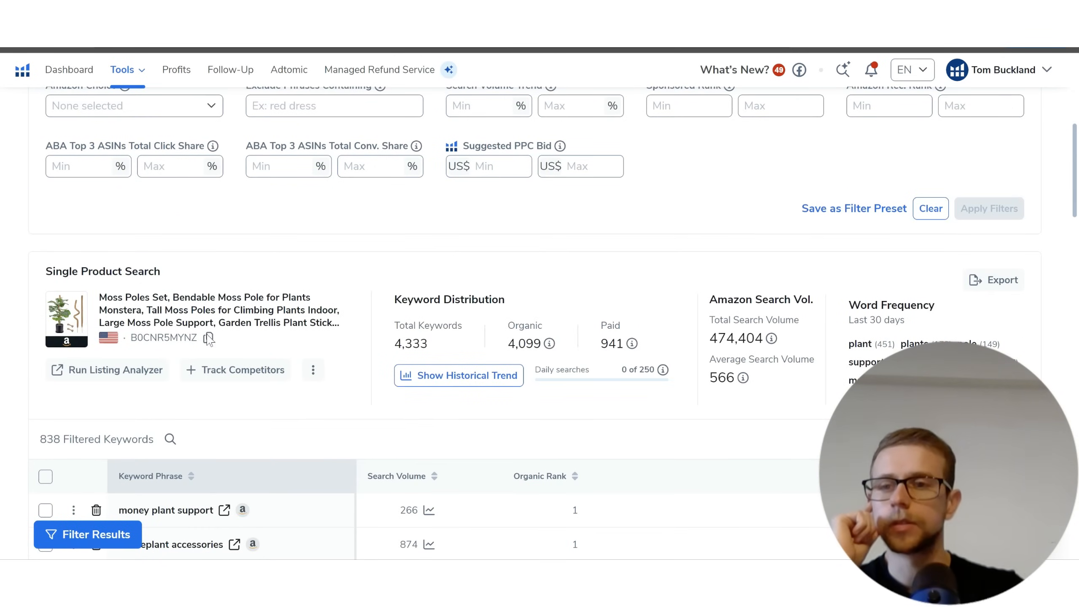
Step: Try filtering the keywords with an organic rank minimum of 50 and maximum of 0
{"action": "scroll", "coordinate": [538, 239], "scroll_direction": "up", "scroll_amount": 5}
{"action": "double_click", "coordinate": [691, 196]}
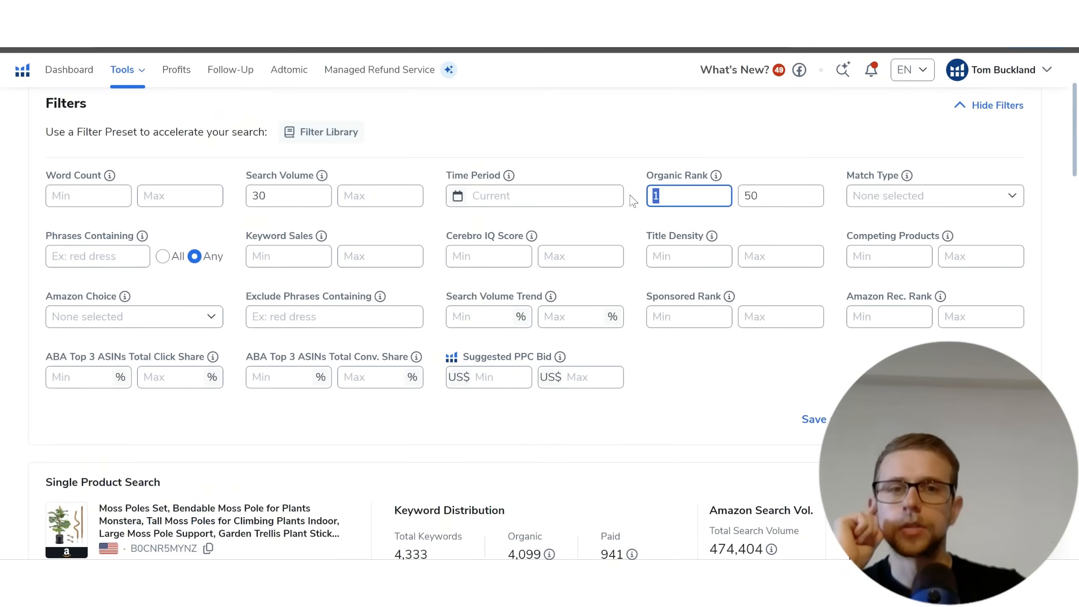
{"action": "type", "text": "50"}
{"action": "key", "text": "Tab"}
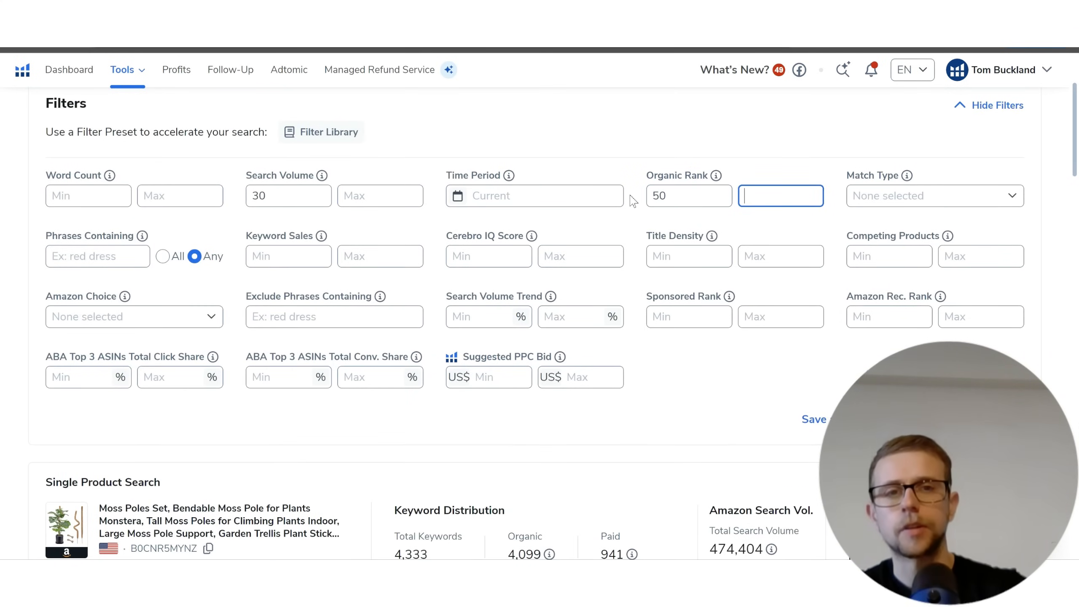
{"action": "type", "text": "0"}
{"action": "scroll", "coordinate": [761, 196], "scroll_direction": "down", "scroll_amount": 2}
{"action": "left_click", "coordinate": [977, 348]}
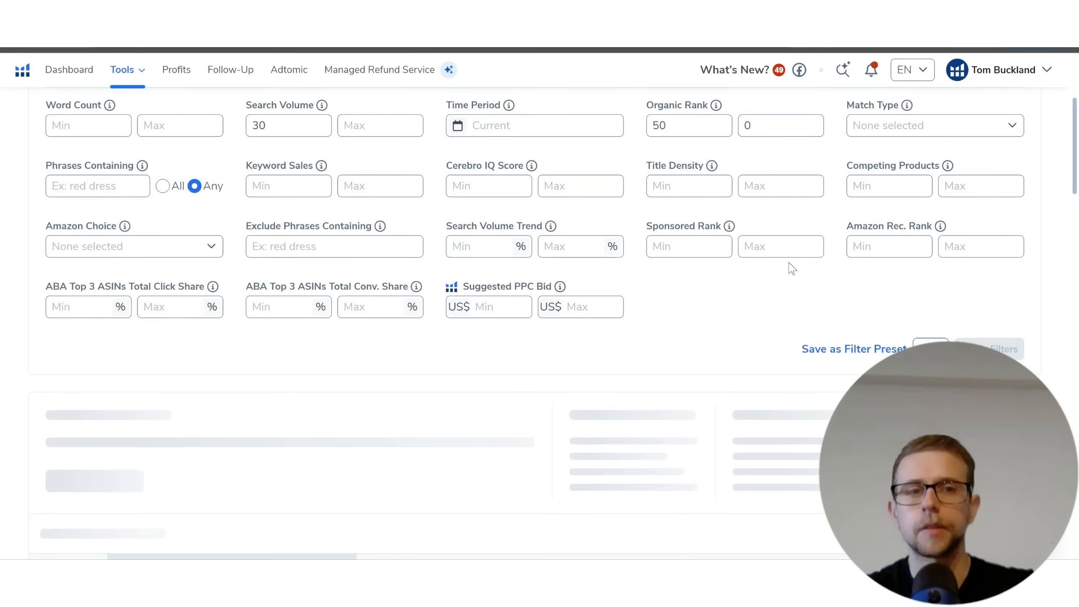
{"action": "scroll", "coordinate": [765, 255], "scroll_direction": "down", "scroll_amount": 5}
{"action": "scroll", "coordinate": [730, 251], "scroll_direction": "up", "scroll_amount": 6}
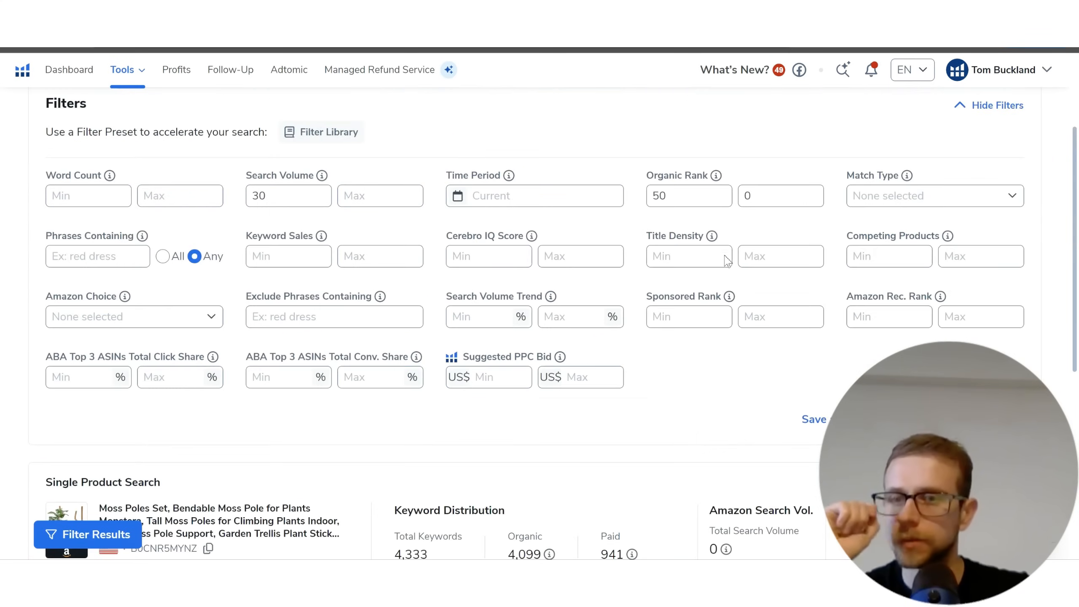
Step: Clear the organic rank maximum and reapply the filters with only the minimum of 50
{"action": "left_click", "coordinate": [761, 188]}
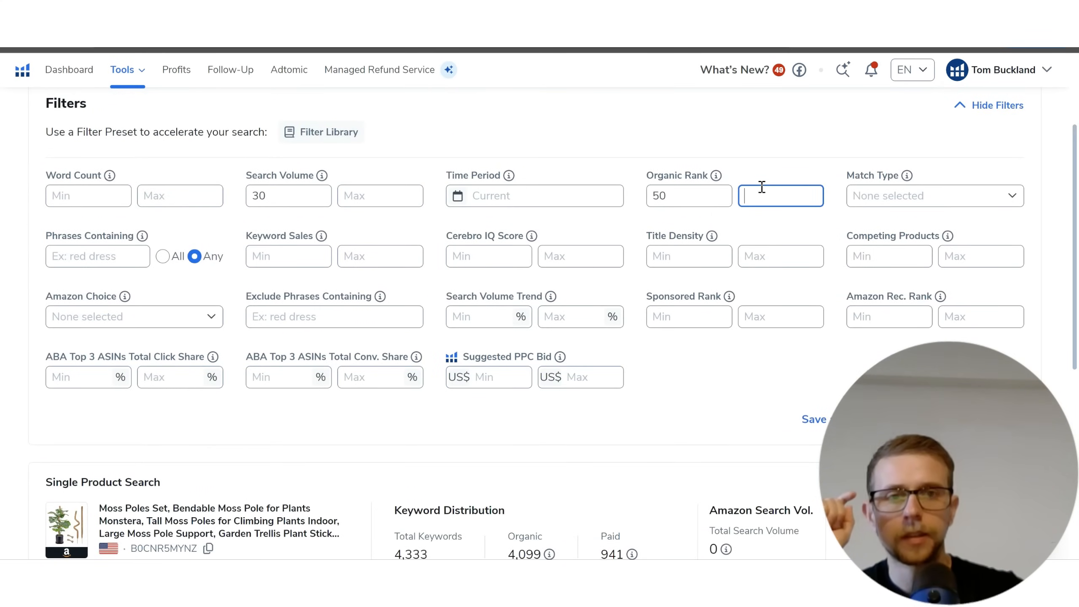
{"action": "scroll", "coordinate": [765, 176], "scroll_direction": "down", "scroll_amount": 2}
{"action": "left_click", "coordinate": [960, 348]}
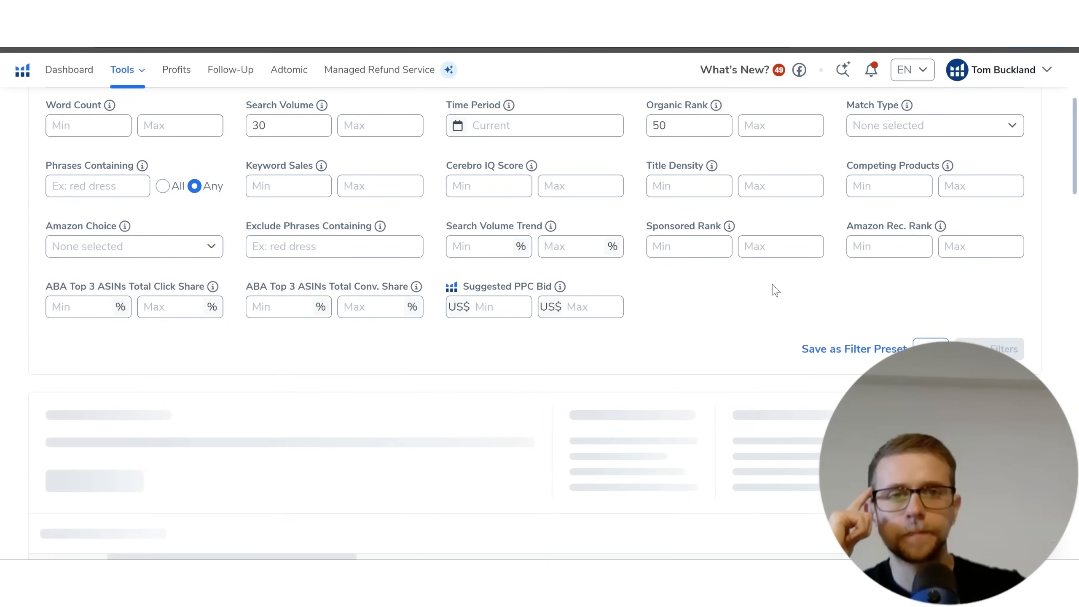
{"action": "scroll", "coordinate": [762, 294], "scroll_direction": "down", "scroll_amount": 3}
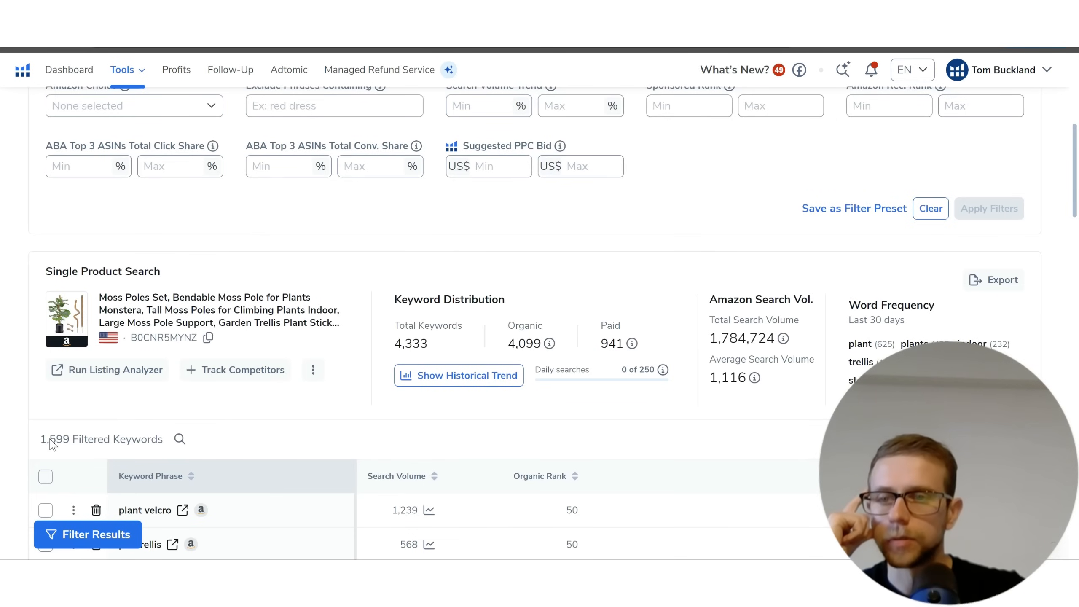
Step: Examine the keyword phrases ranking at position 50 and beyond for their relevance to the plant climber product
{"action": "scroll", "coordinate": [217, 426], "scroll_direction": "down", "scroll_amount": 5}
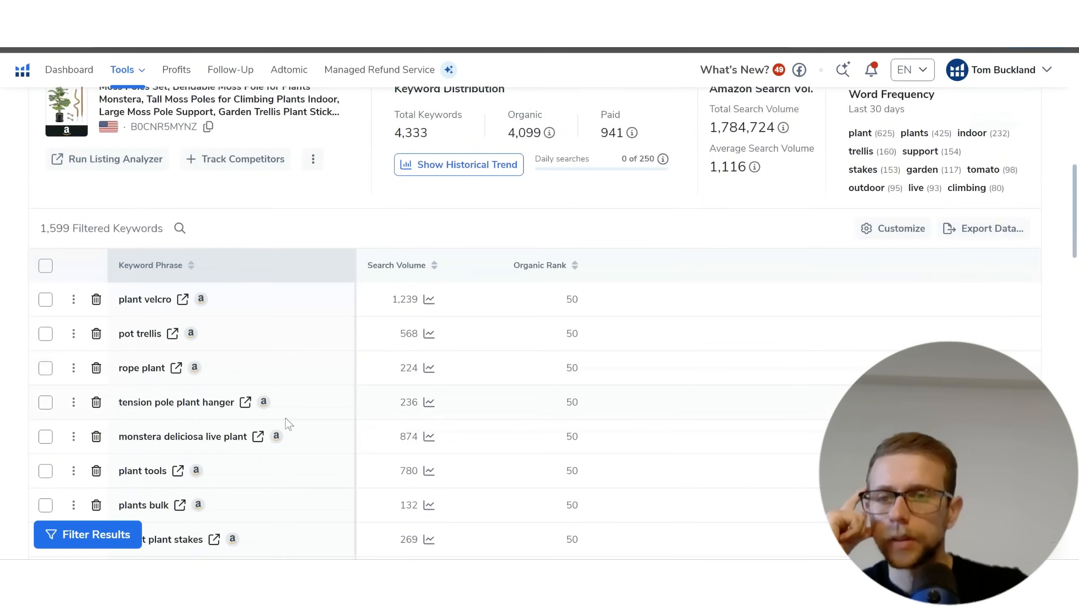
{"action": "scroll", "coordinate": [217, 422], "scroll_direction": "down", "scroll_amount": 2}
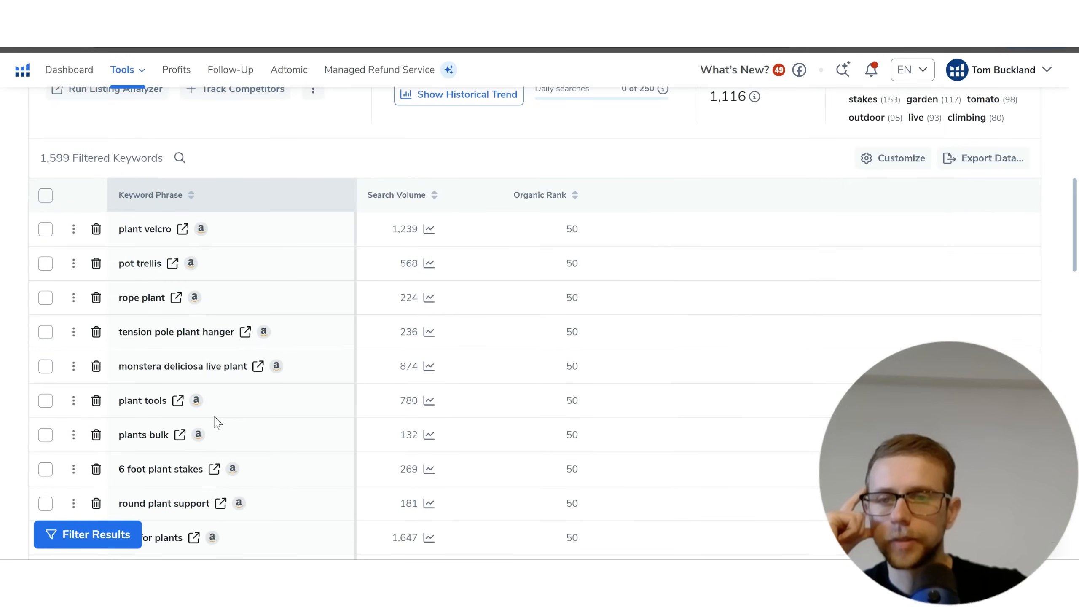
{"action": "scroll", "coordinate": [301, 374], "scroll_direction": "down", "scroll_amount": 2}
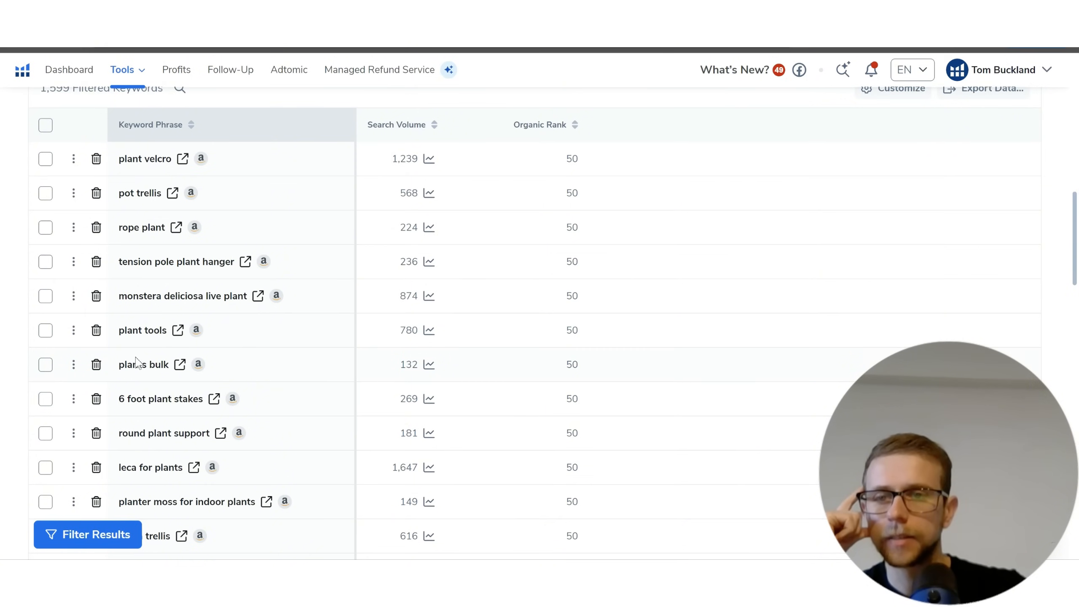
{"action": "scroll", "coordinate": [156, 338], "scroll_direction": "down", "scroll_amount": 2}
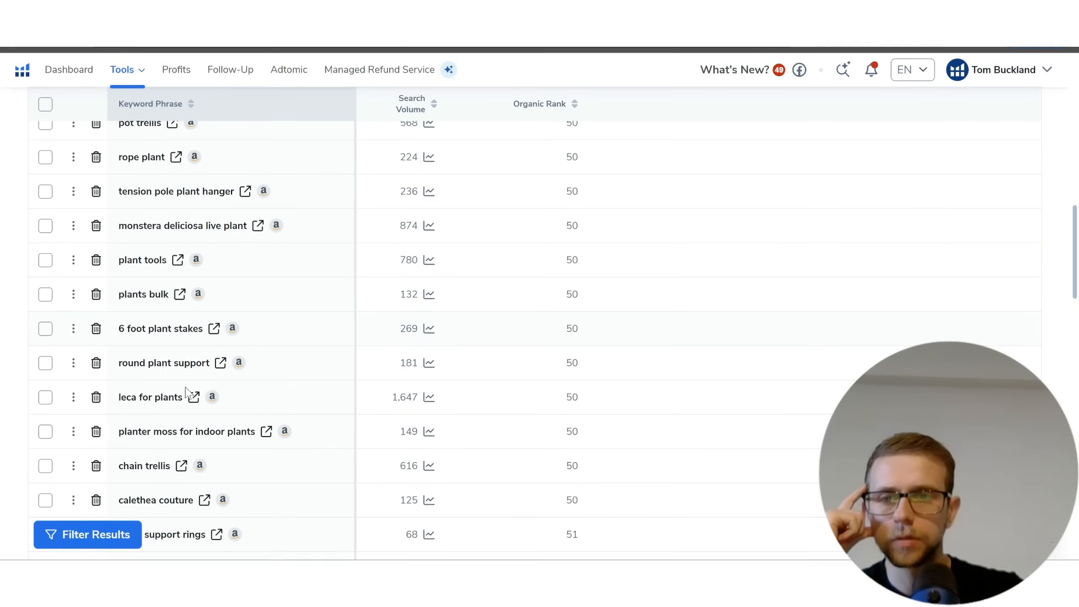
{"action": "double_click", "coordinate": [157, 436]}
{"action": "triple_click", "coordinate": [152, 435]}
{"action": "left_click", "coordinate": [170, 434]}
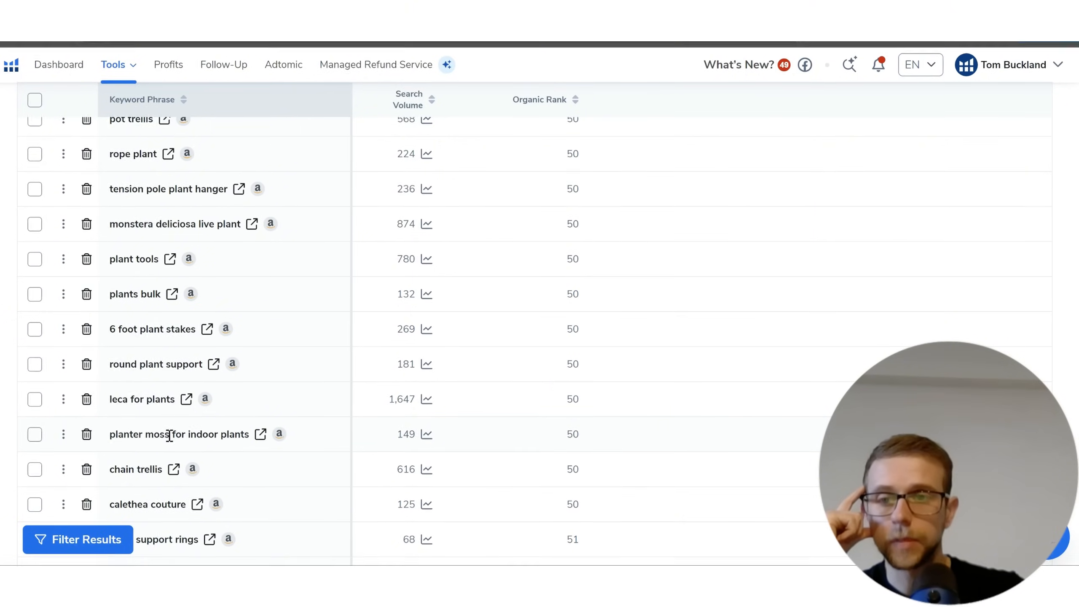
{"action": "scroll", "coordinate": [134, 425], "scroll_direction": "up", "scroll_amount": 1}
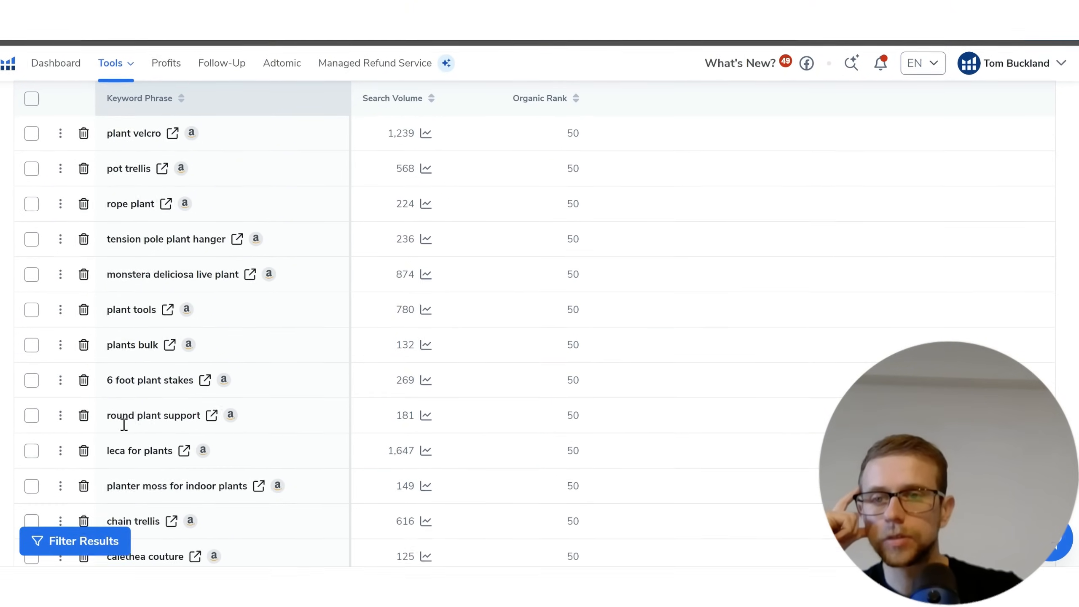
{"action": "scroll", "coordinate": [123, 425], "scroll_direction": "down", "scroll_amount": 7}
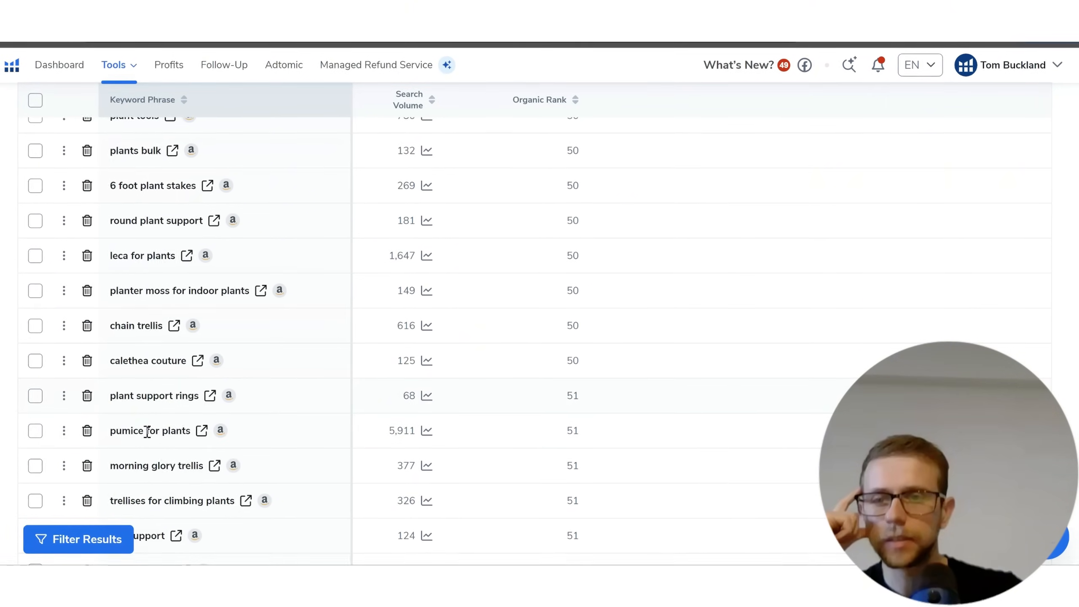
{"action": "scroll", "coordinate": [185, 472], "scroll_direction": "down", "scroll_amount": 2}
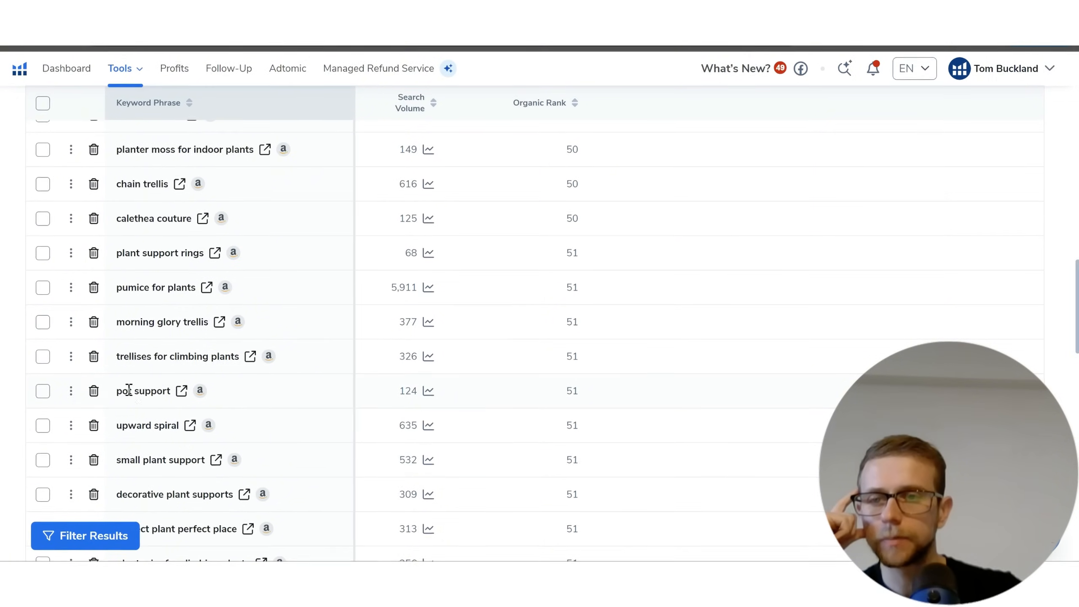
{"action": "scroll", "coordinate": [125, 390], "scroll_direction": "down", "scroll_amount": 2}
{"action": "scroll", "coordinate": [251, 429], "scroll_direction": "down", "scroll_amount": 4}
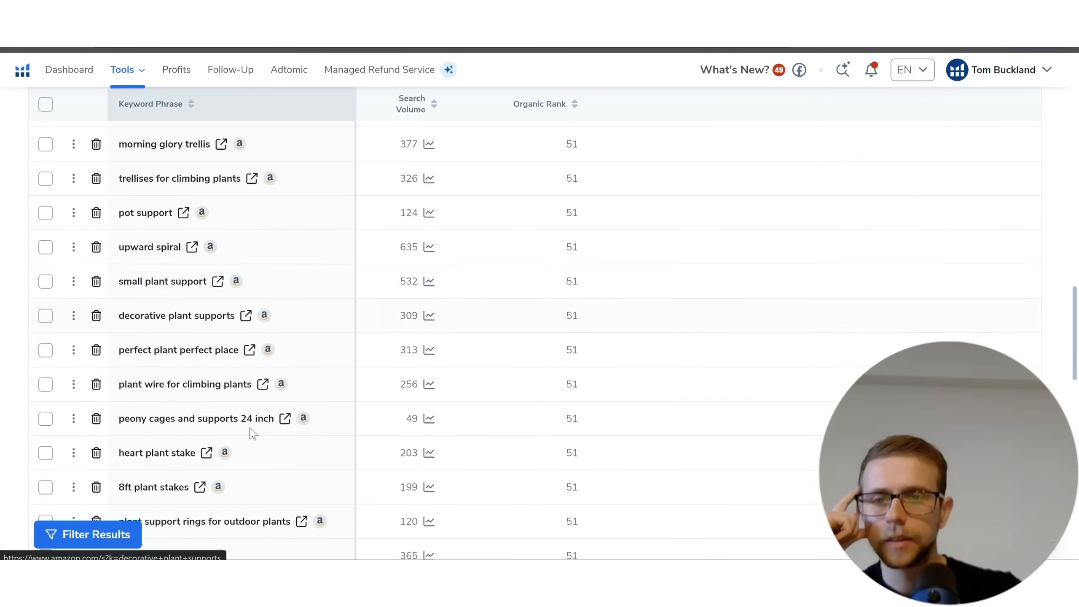
{"action": "scroll", "coordinate": [577, 472], "scroll_direction": "up", "scroll_amount": 15}
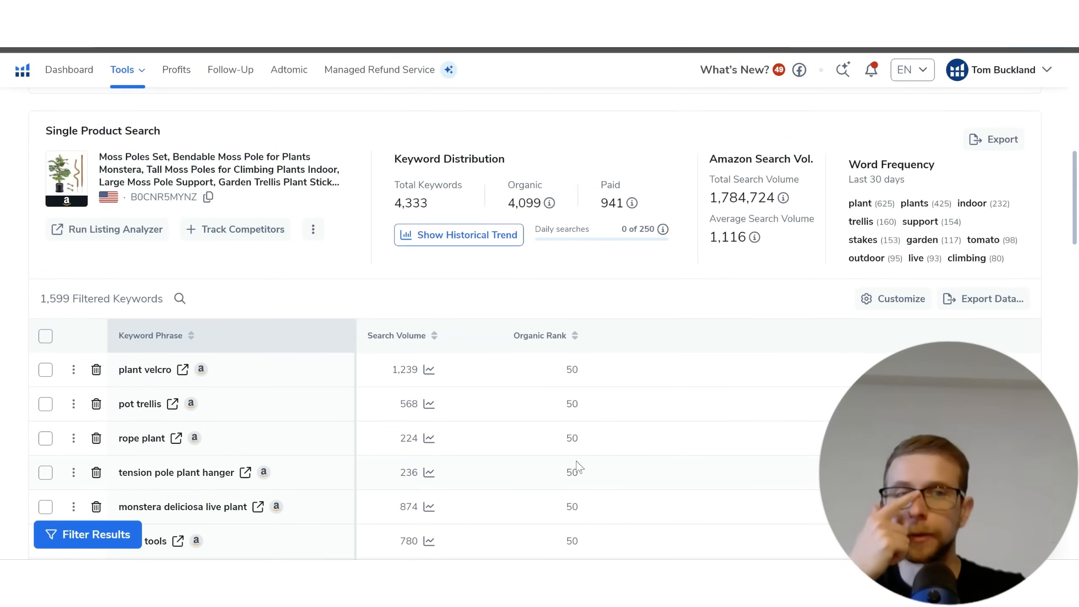
Step: Set the organic rank filter back to a minimum of 1 and a maximum of 50, and apply it
{"action": "scroll", "coordinate": [584, 454], "scroll_direction": "up", "scroll_amount": 10}
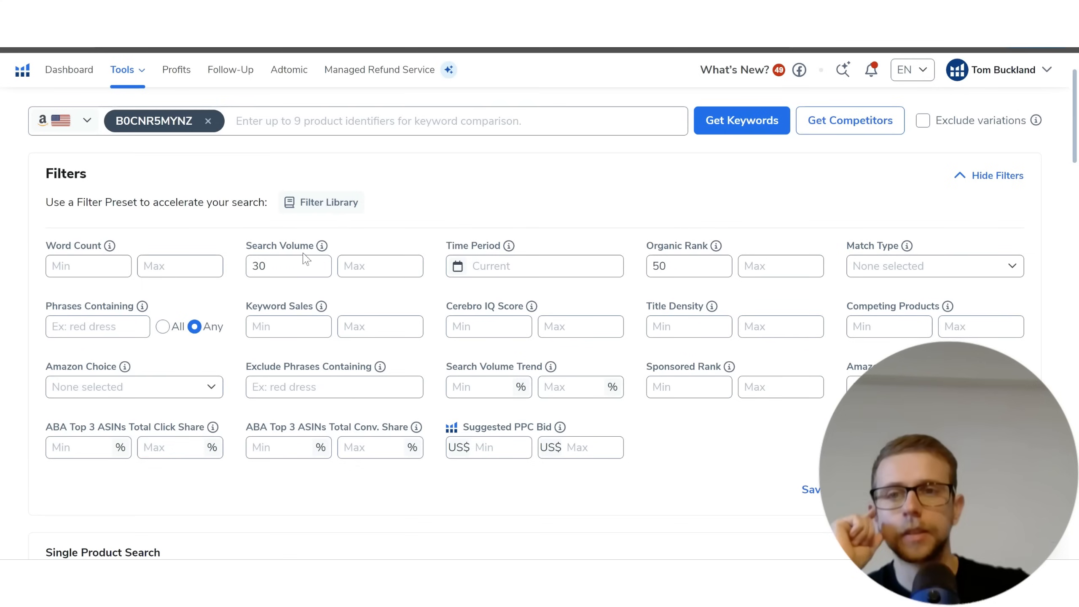
{"action": "left_click", "coordinate": [692, 265]}
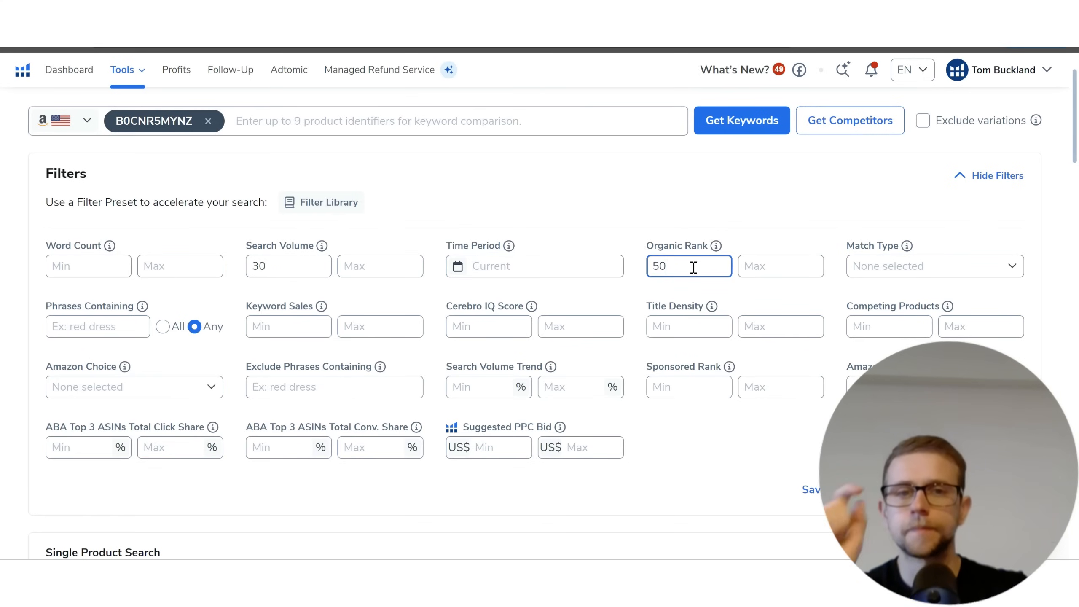
{"action": "double_click", "coordinate": [693, 268]}
{"action": "type", "text": "1"}
{"action": "key", "text": "Tab"}
{"action": "type", "text": "50"}
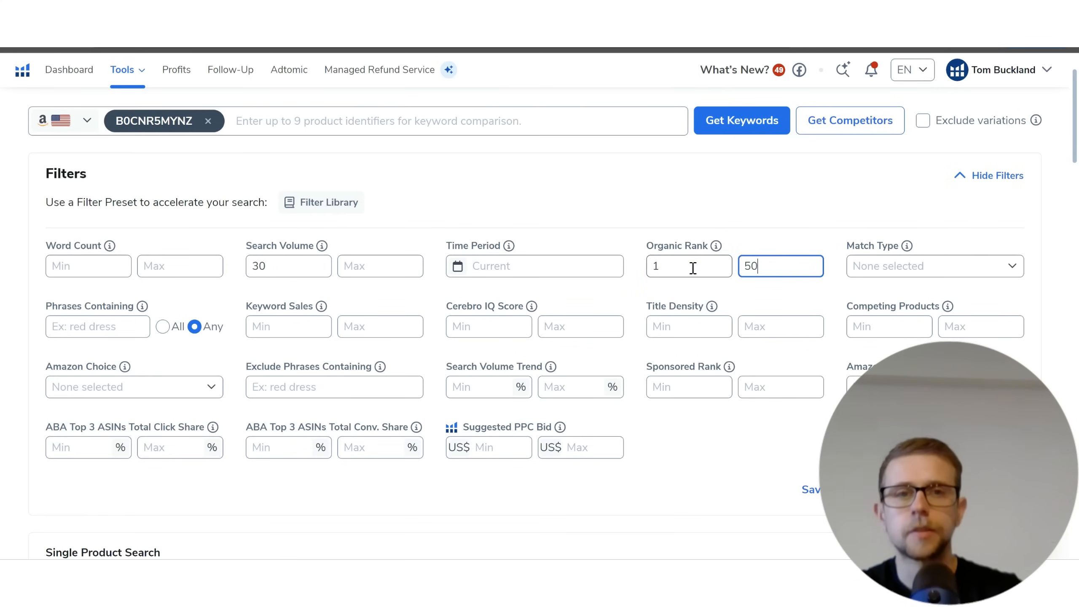
{"action": "left_click", "coordinate": [746, 211]}
{"action": "scroll", "coordinate": [807, 234], "scroll_direction": "down", "scroll_amount": 3}
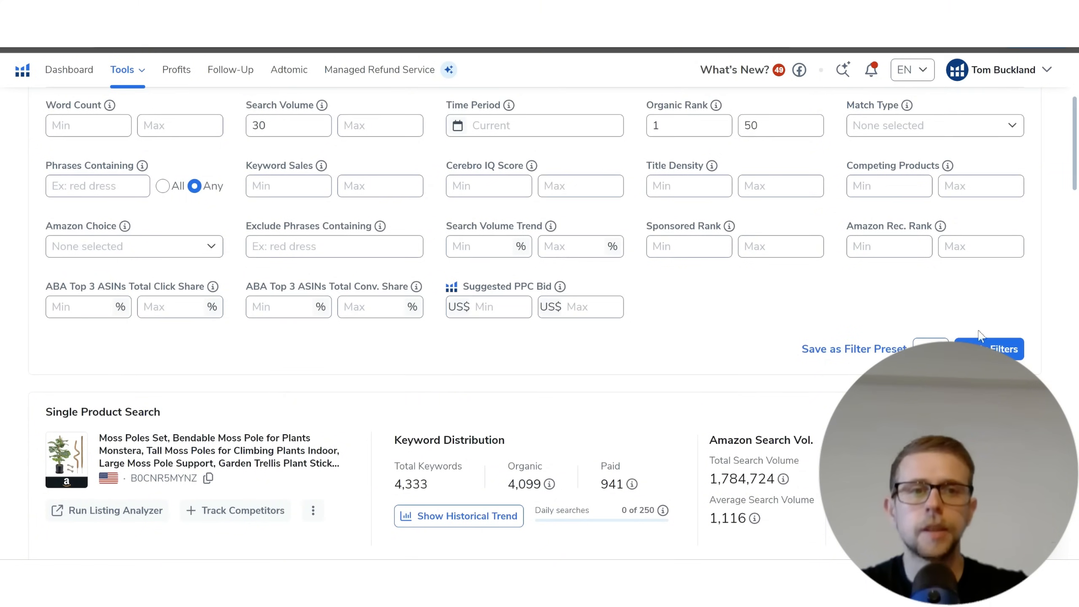
{"action": "left_click", "coordinate": [988, 348]}
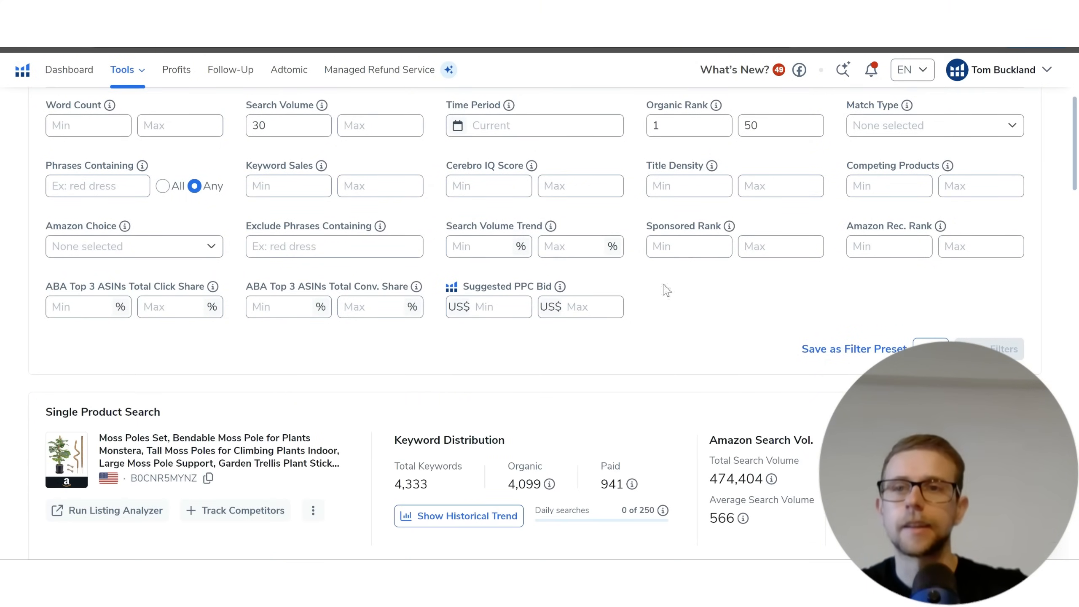
Step: Exclude phrases containing cannabis, weed, marijuana from the keyword results and apply the filters
{"action": "left_click", "coordinate": [315, 243]}
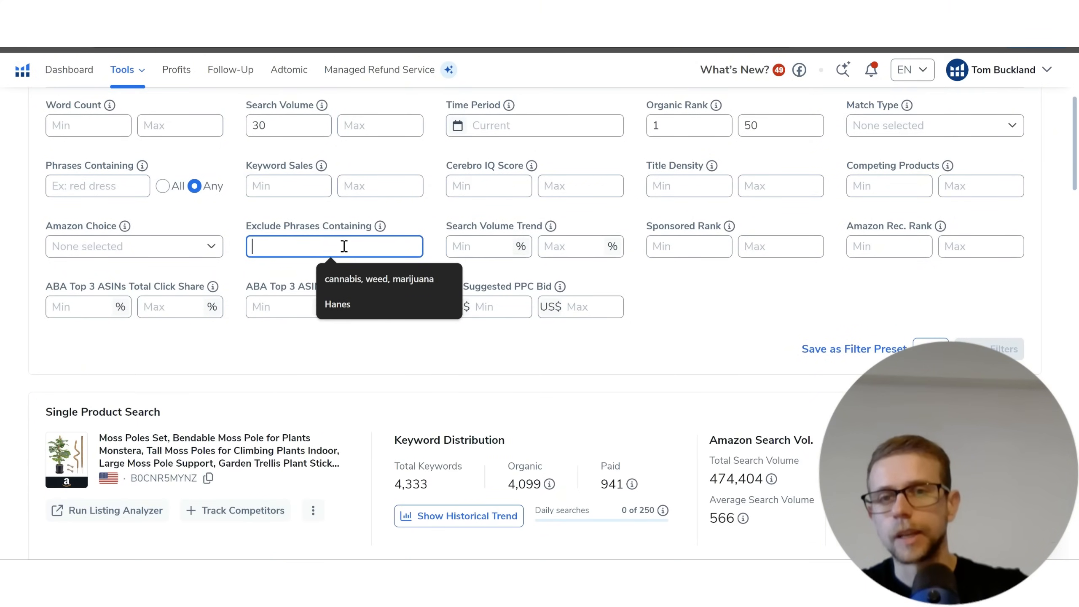
{"action": "left_click", "coordinate": [379, 279]}
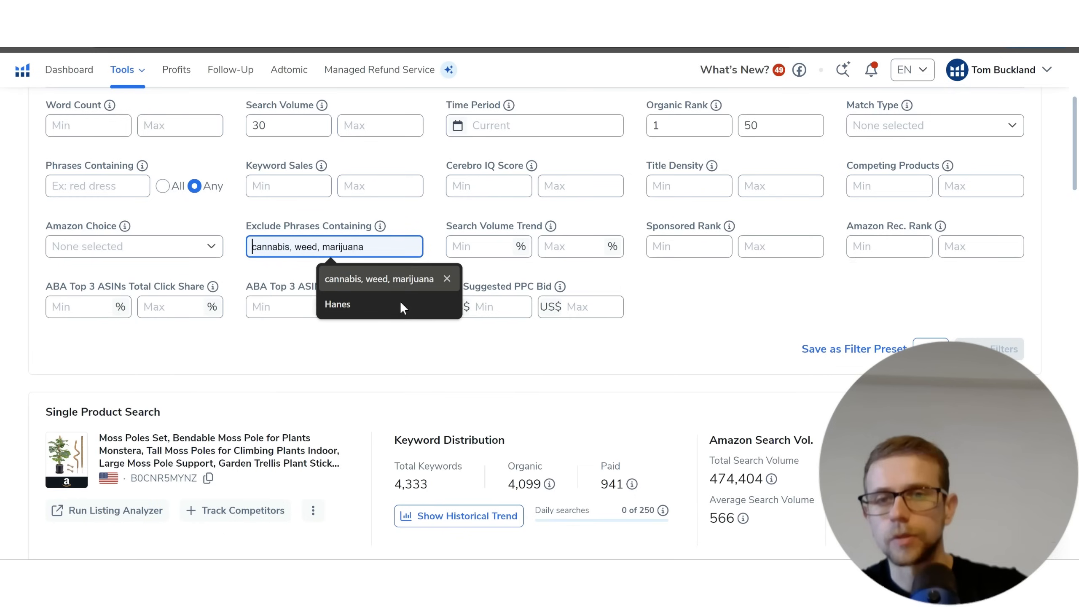
{"action": "left_click", "coordinate": [339, 274]}
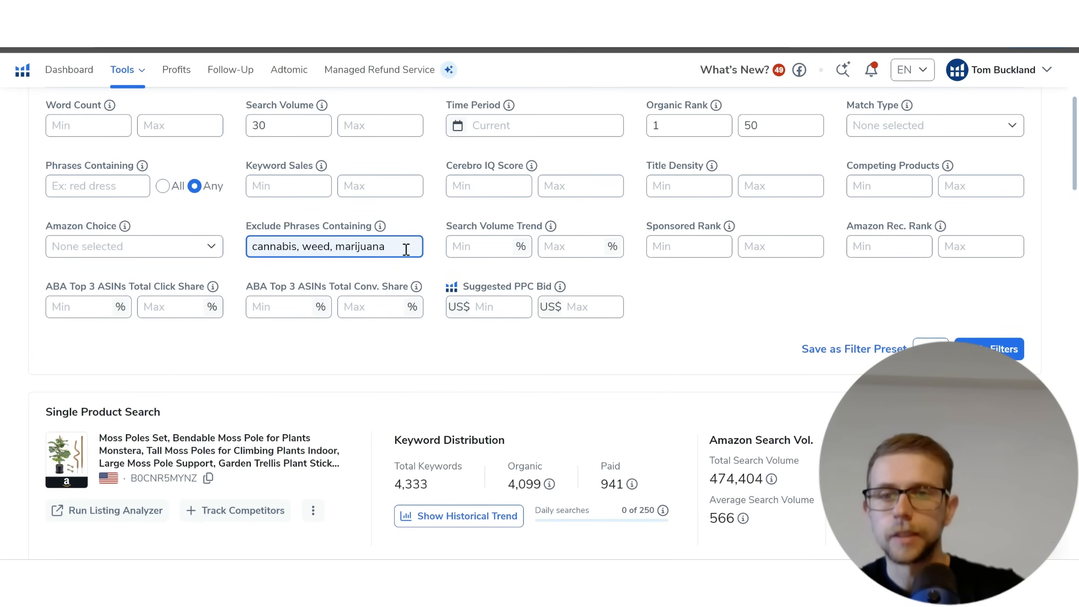
{"action": "left_click", "coordinate": [1003, 348]}
Step: Find the keyword "fluted paper plant stand" in the filtered results and copy the word "fluted" from it
{"action": "scroll", "coordinate": [548, 259], "scroll_direction": "down", "scroll_amount": 5}
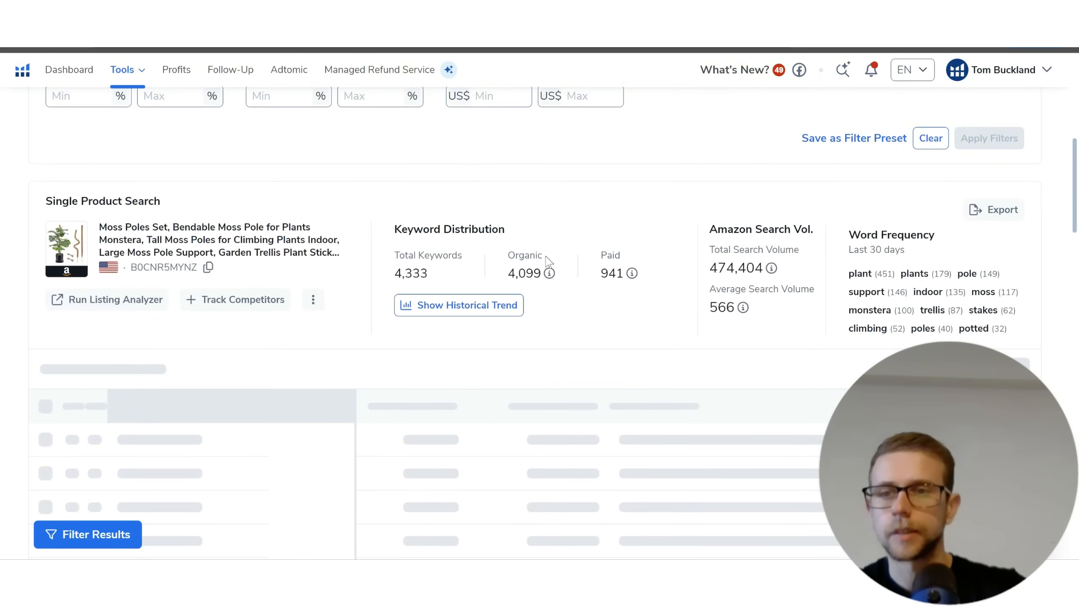
{"action": "scroll", "coordinate": [543, 267], "scroll_direction": "down", "scroll_amount": 5}
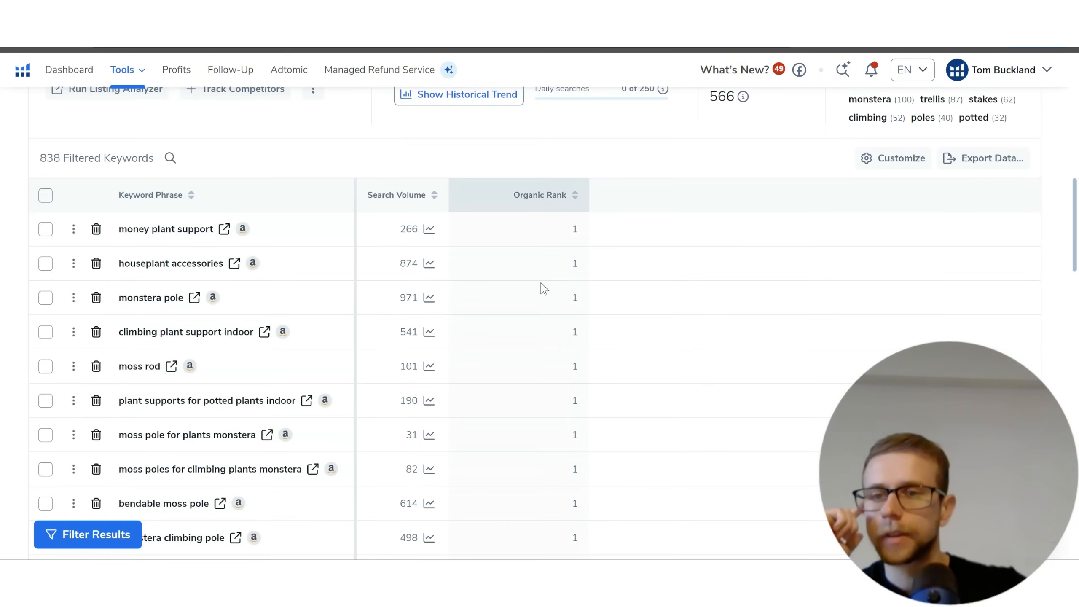
{"action": "scroll", "coordinate": [526, 318], "scroll_direction": "down", "scroll_amount": 3}
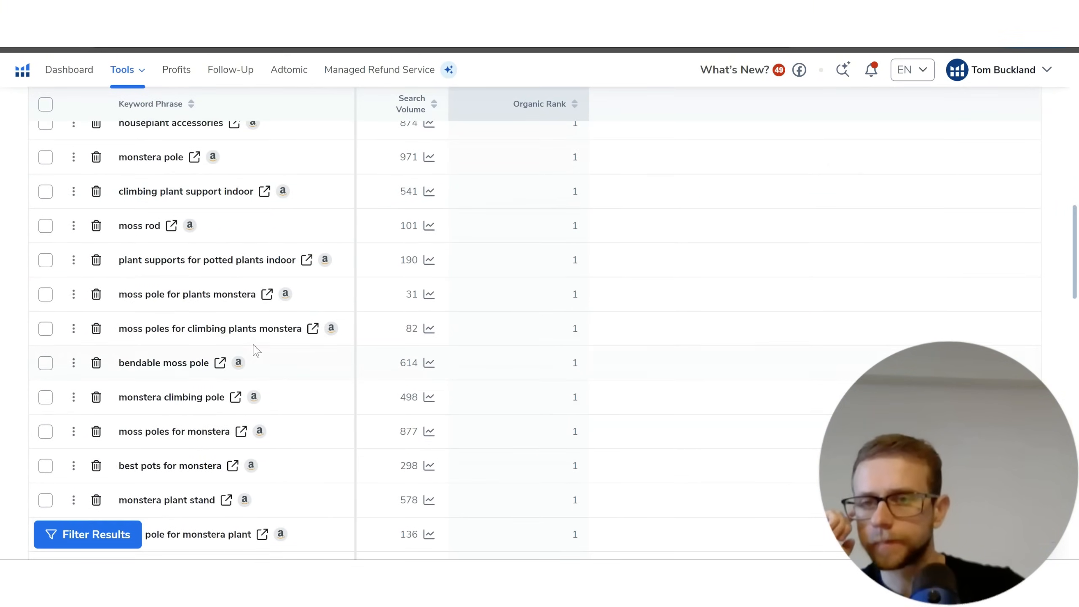
{"action": "scroll", "coordinate": [257, 351], "scroll_direction": "down", "scroll_amount": 3}
{"action": "scroll", "coordinate": [284, 329], "scroll_direction": "down", "scroll_amount": 6}
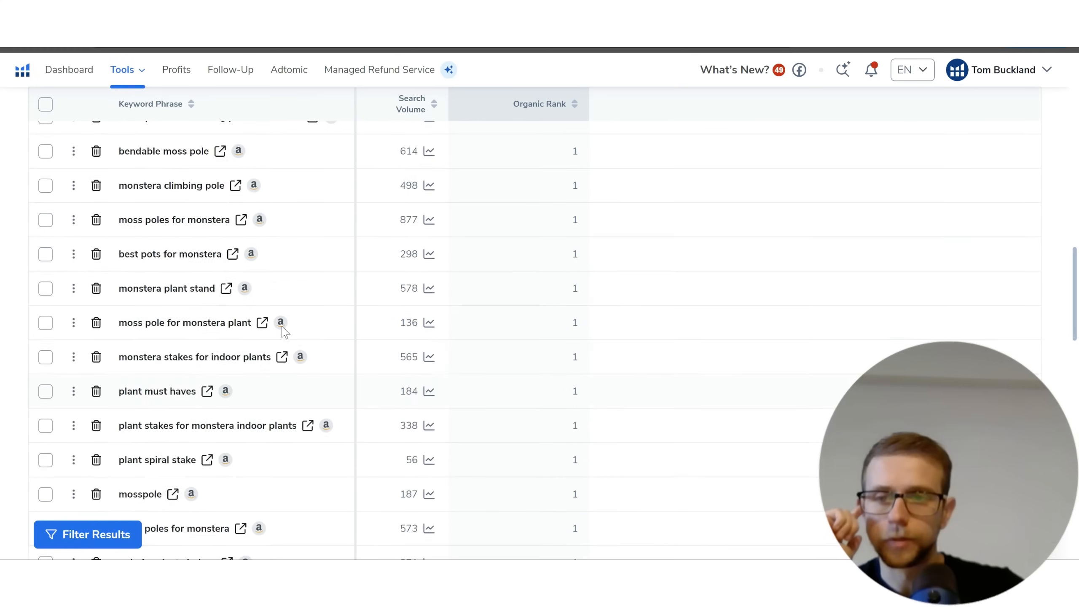
{"action": "double_click", "coordinate": [131, 421]}
{"action": "key", "text": "ctrl+c"}
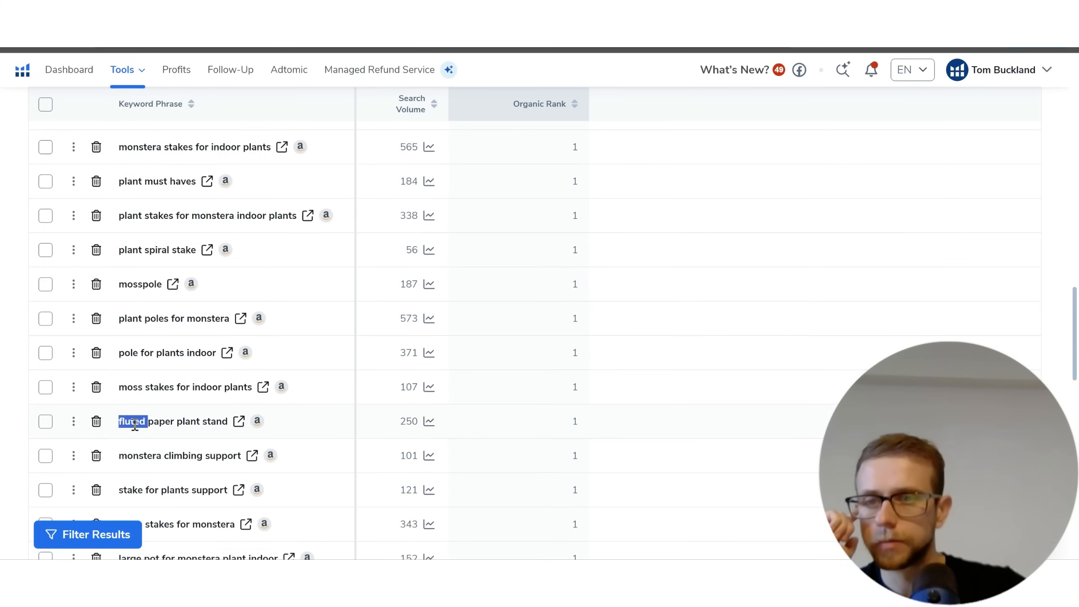
Step: Add "fluted" and "moss" to the excluded phrases, apply the filters, and check the filtered keyword count
{"action": "scroll", "coordinate": [419, 391], "scroll_direction": "up", "scroll_amount": 20}
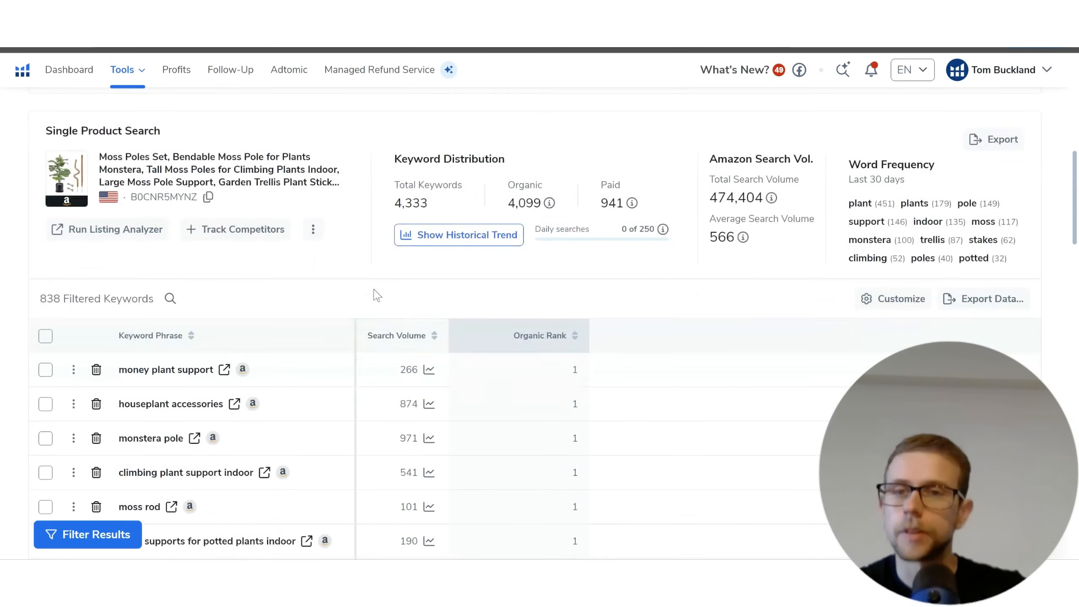
{"action": "left_click", "coordinate": [399, 177]}
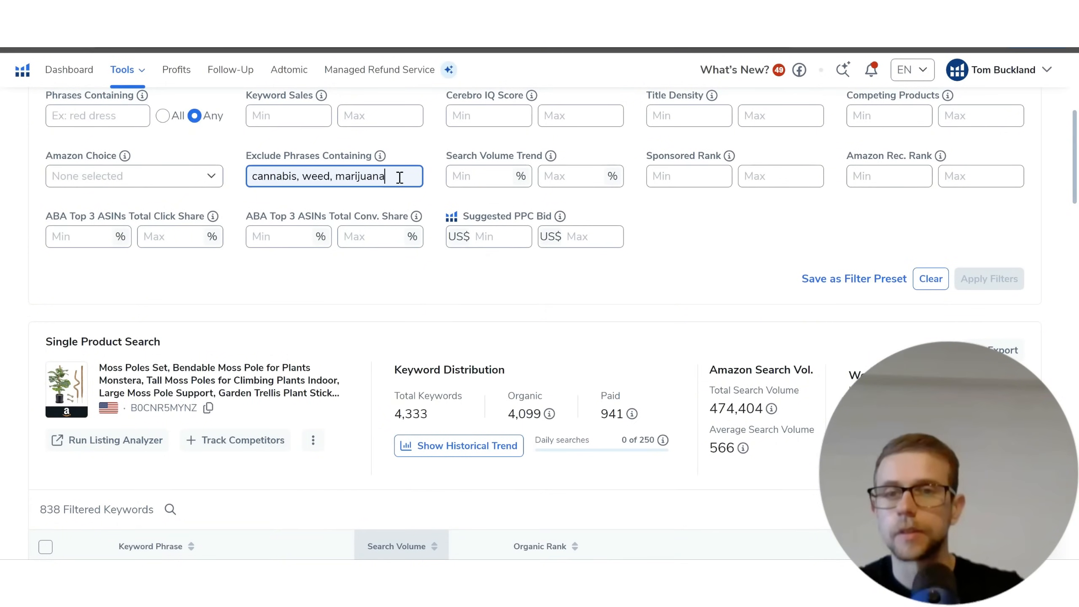
{"action": "type", "text": ","}
{"action": "key", "text": "ctrl+v"}
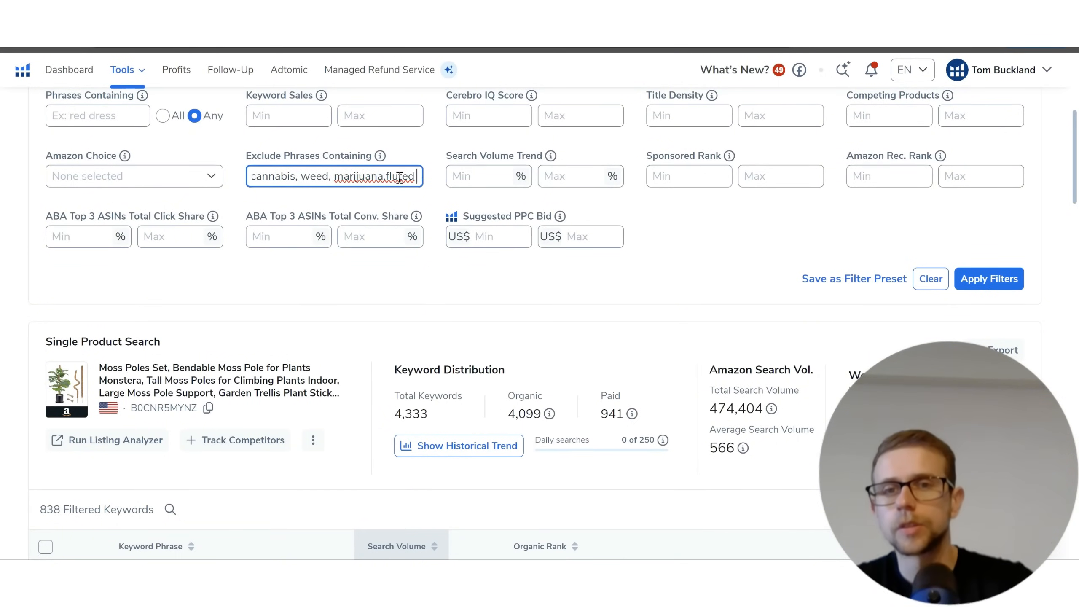
{"action": "type", "text": ", "}
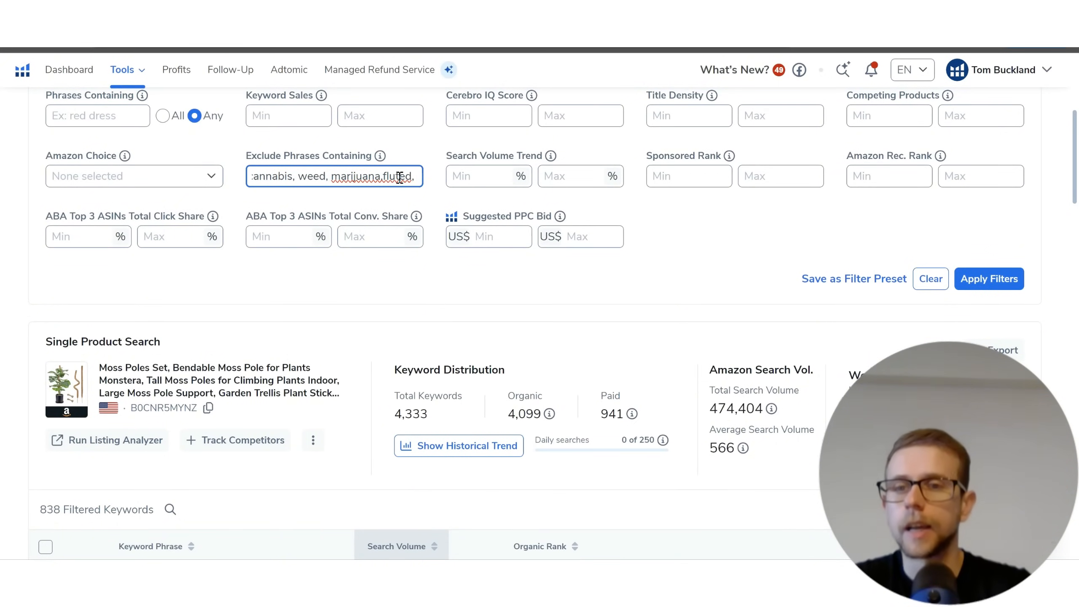
{"action": "type", "text": "moss"}
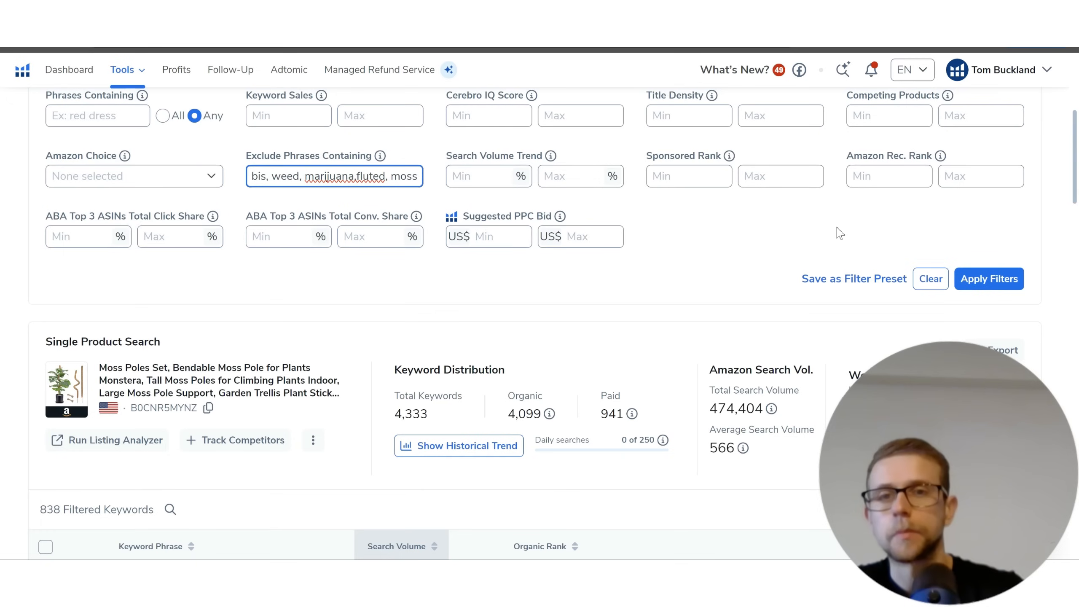
{"action": "left_click", "coordinate": [986, 279]}
{"action": "scroll", "coordinate": [508, 320], "scroll_direction": "down", "scroll_amount": 2}
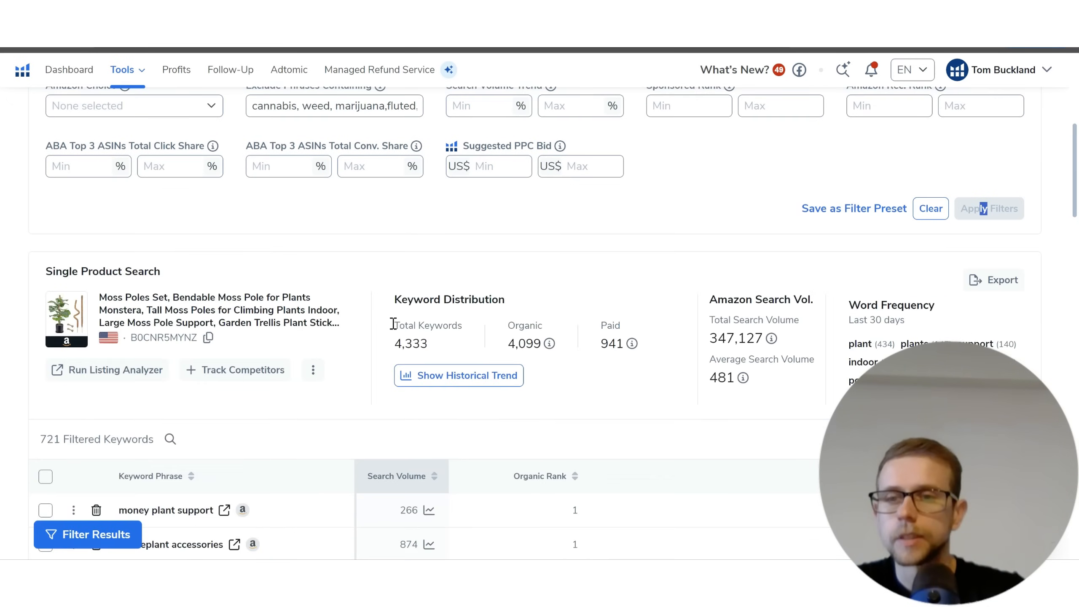
{"action": "double_click", "coordinate": [60, 438]}
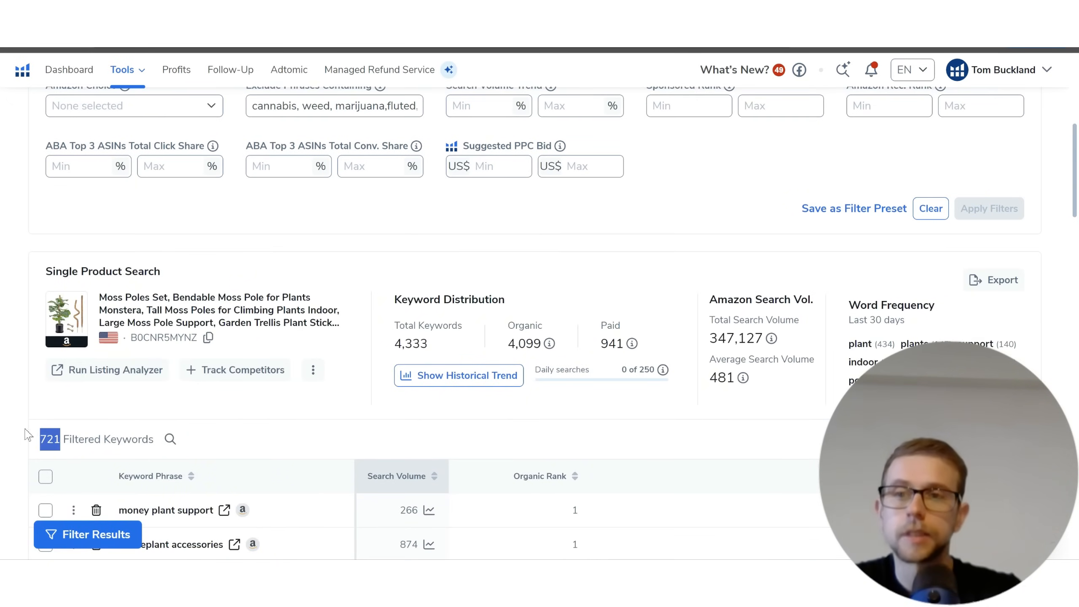
Step: Clear all the excluded phrases and reapply the filters
{"action": "left_click", "coordinate": [393, 109]}
{"action": "key", "text": "ctrl+a"}
{"action": "key", "text": "BackSpace"}
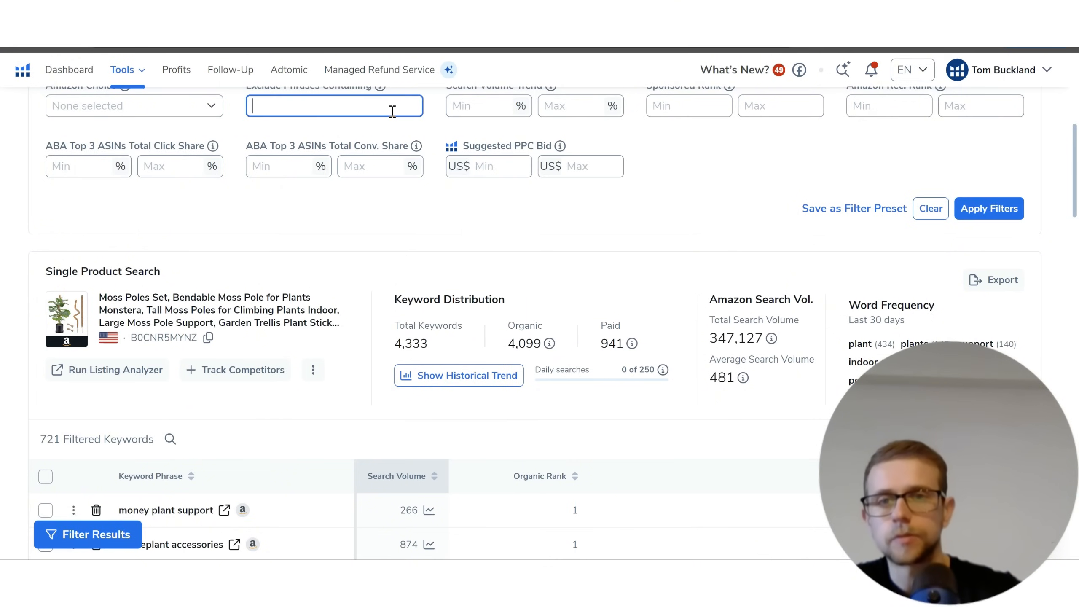
{"action": "left_click", "coordinate": [1020, 215]}
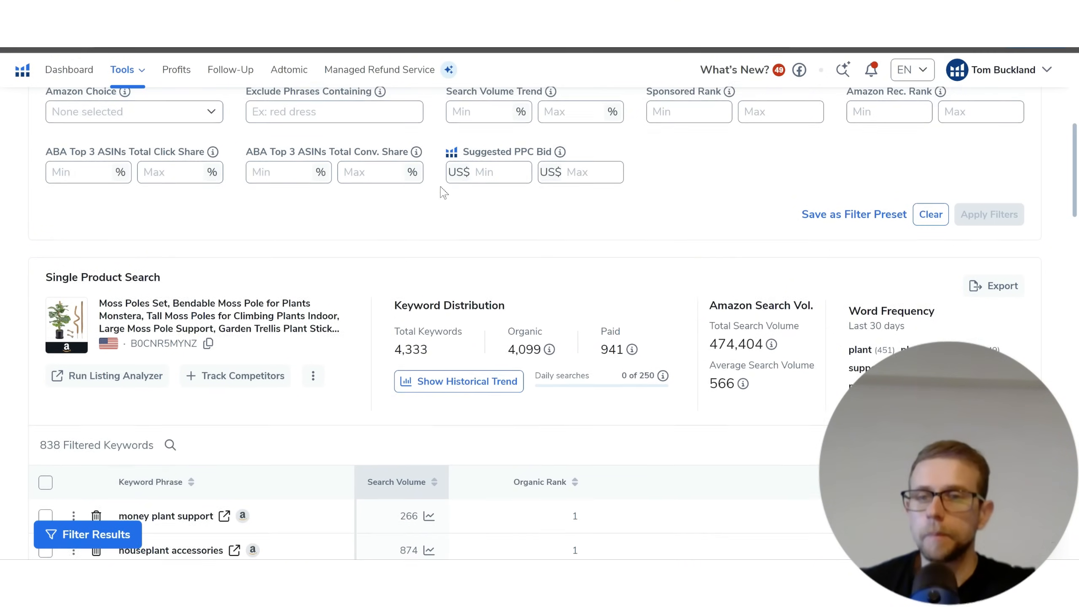
Step: Examine the first page of filtered keyword phrases for their relevance to the plant climber product
{"action": "scroll", "coordinate": [383, 180], "scroll_direction": "up", "scroll_amount": 2}
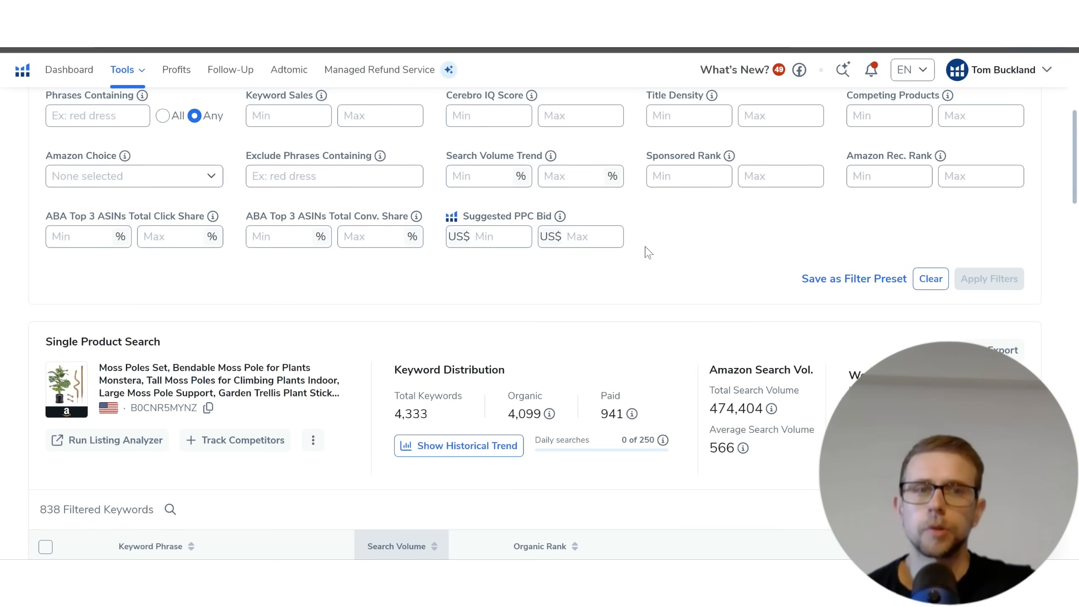
{"action": "scroll", "coordinate": [647, 253], "scroll_direction": "down", "scroll_amount": 6}
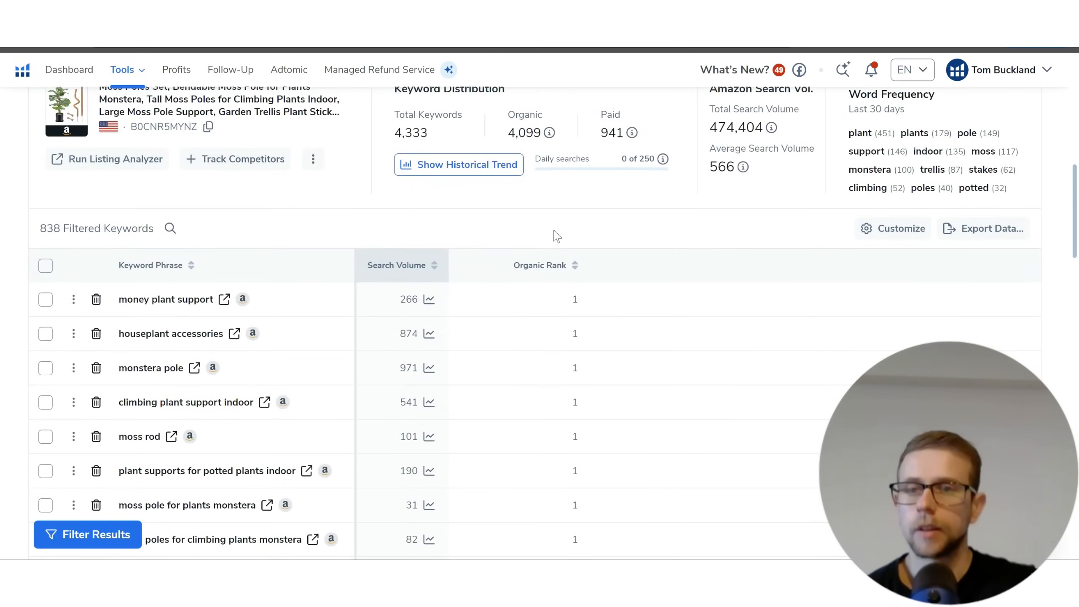
{"action": "scroll", "coordinate": [680, 298], "scroll_direction": "down", "scroll_amount": 15}
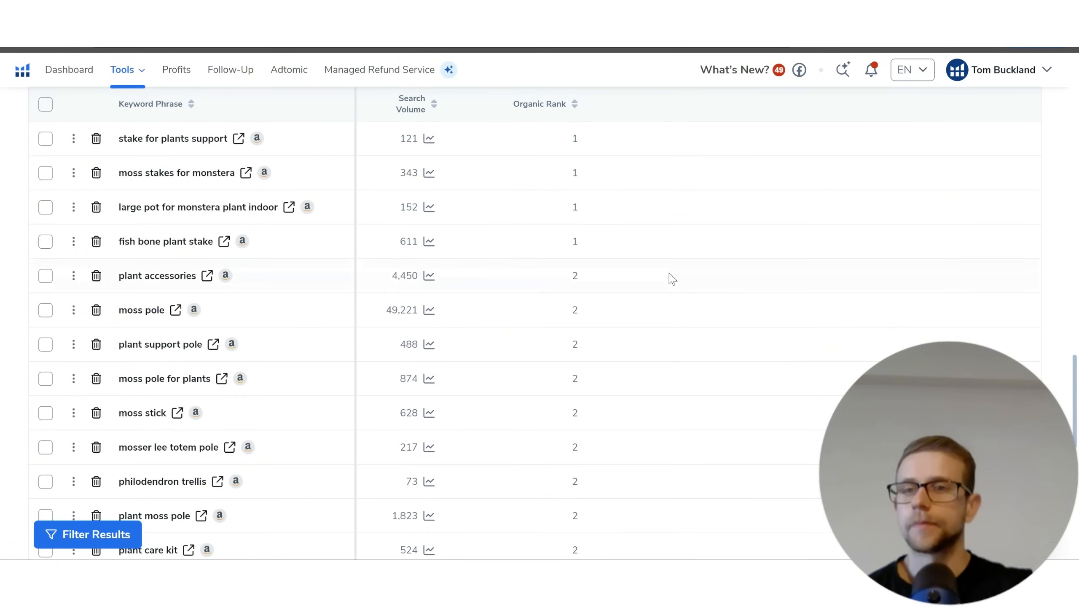
{"action": "scroll", "coordinate": [670, 301], "scroll_direction": "down", "scroll_amount": 4}
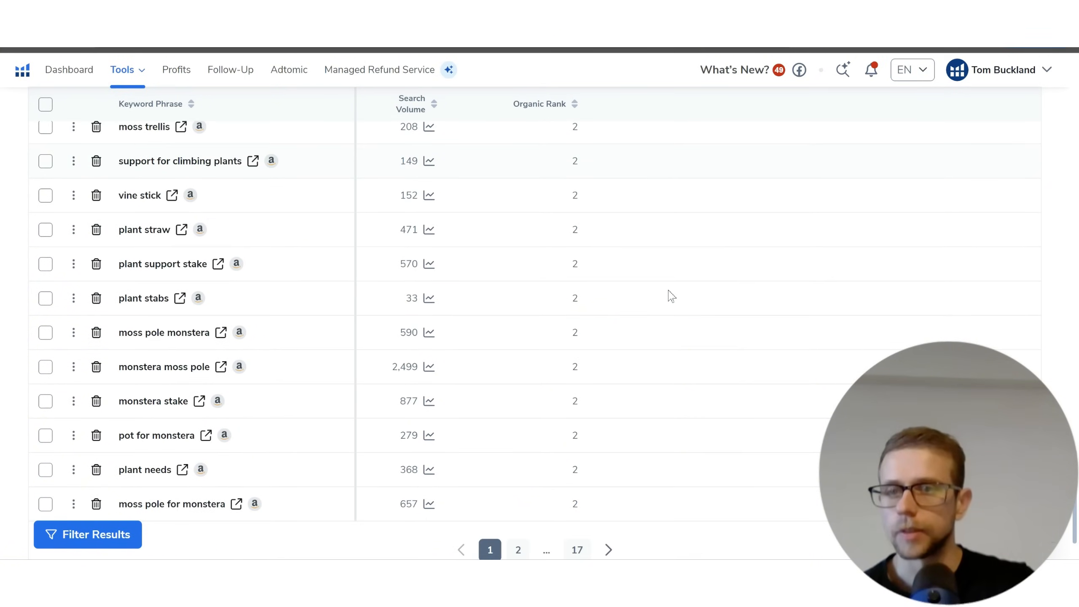
{"action": "scroll", "coordinate": [671, 297], "scroll_direction": "down", "scroll_amount": 2}
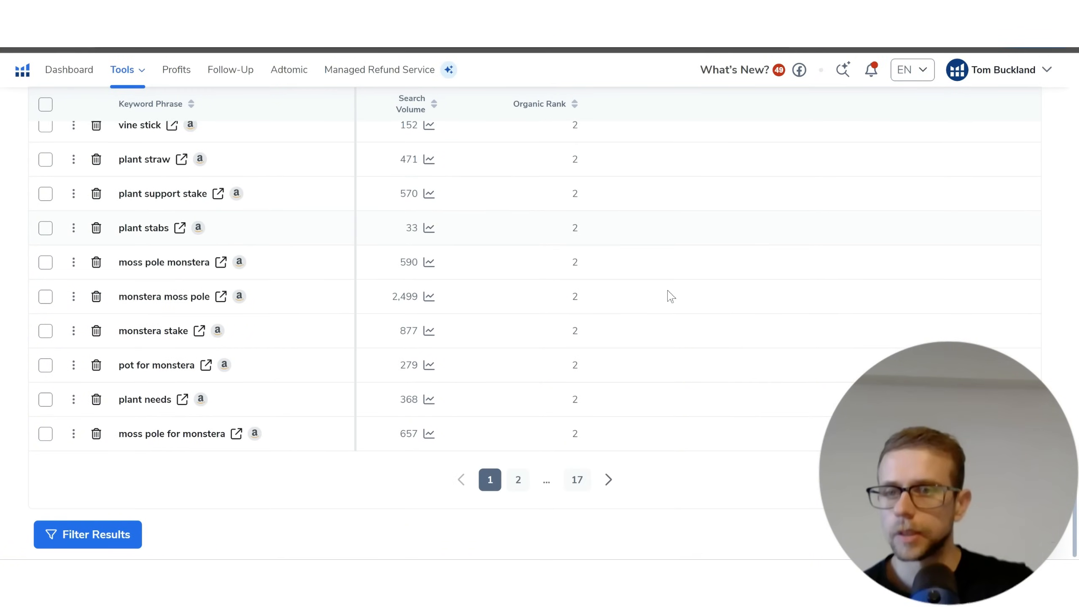
{"action": "double_click", "coordinate": [123, 365]}
{"action": "scroll", "coordinate": [338, 408], "scroll_direction": "up", "scroll_amount": 6}
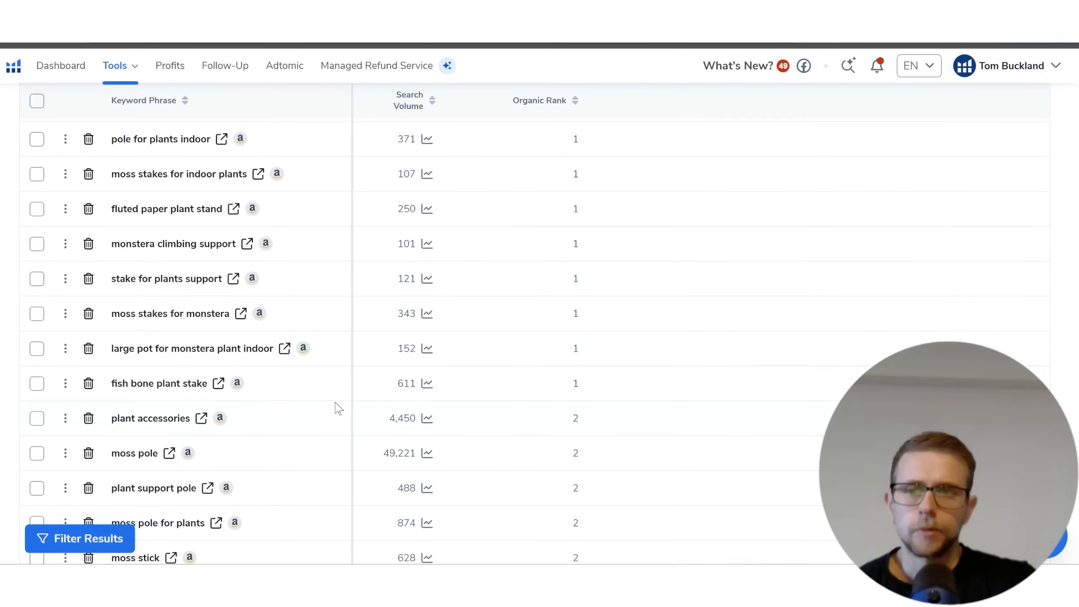
Step: Remove the remembered entries "cannabis, weed, marijuana" and "Hanes" from the suggestions for excluded phrases, leaving that filter empty
{"action": "scroll", "coordinate": [338, 408], "scroll_direction": "up", "scroll_amount": 12}
{"action": "scroll", "coordinate": [332, 402], "scroll_direction": "down", "scroll_amount": 4}
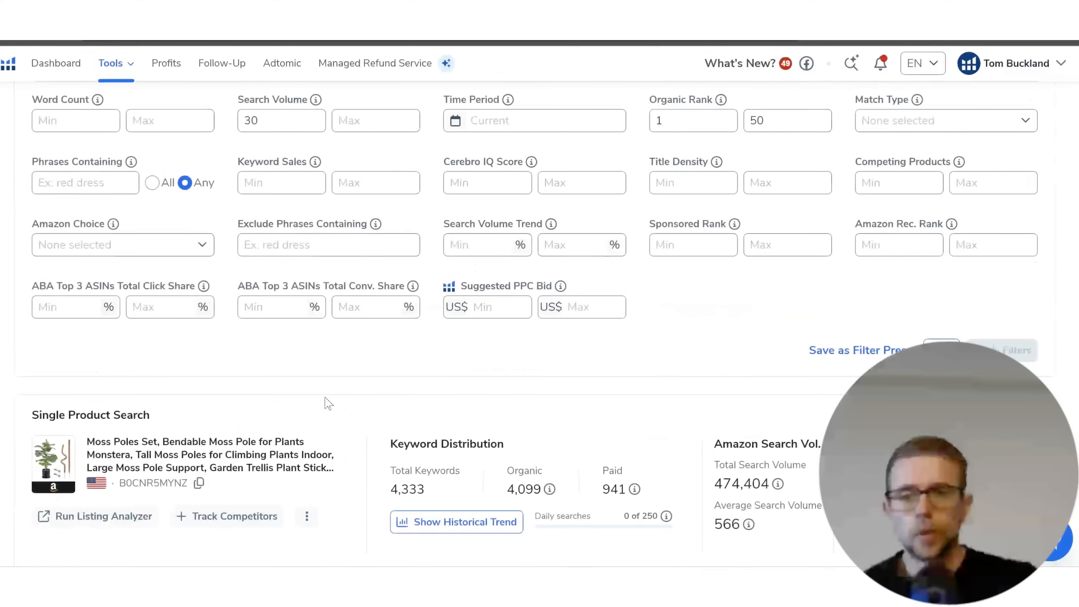
{"action": "left_click", "coordinate": [356, 247]}
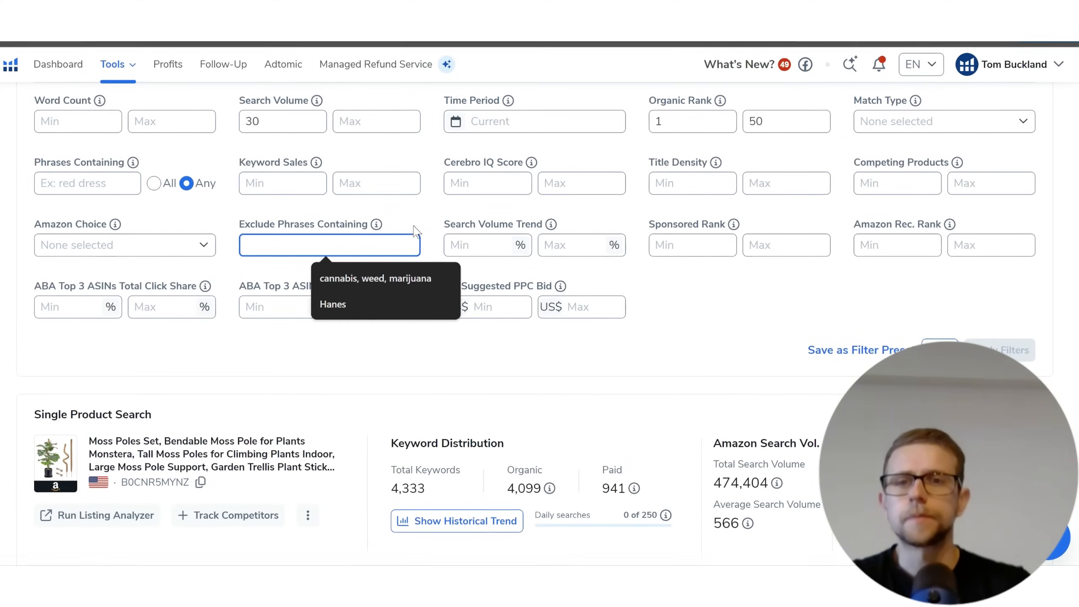
{"action": "left_click", "coordinate": [448, 279]}
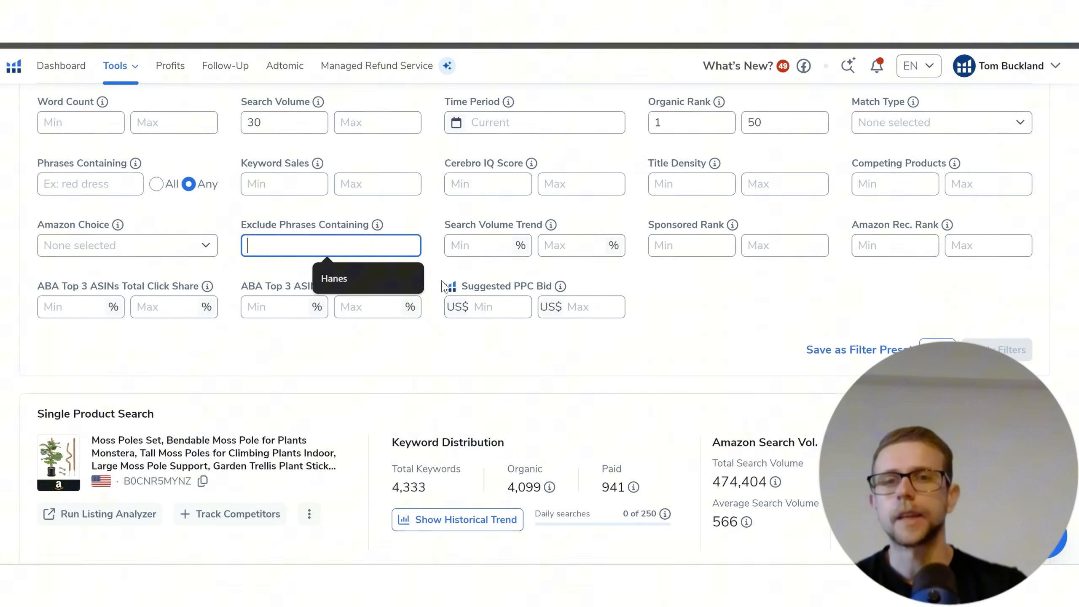
{"action": "left_click", "coordinate": [409, 279]}
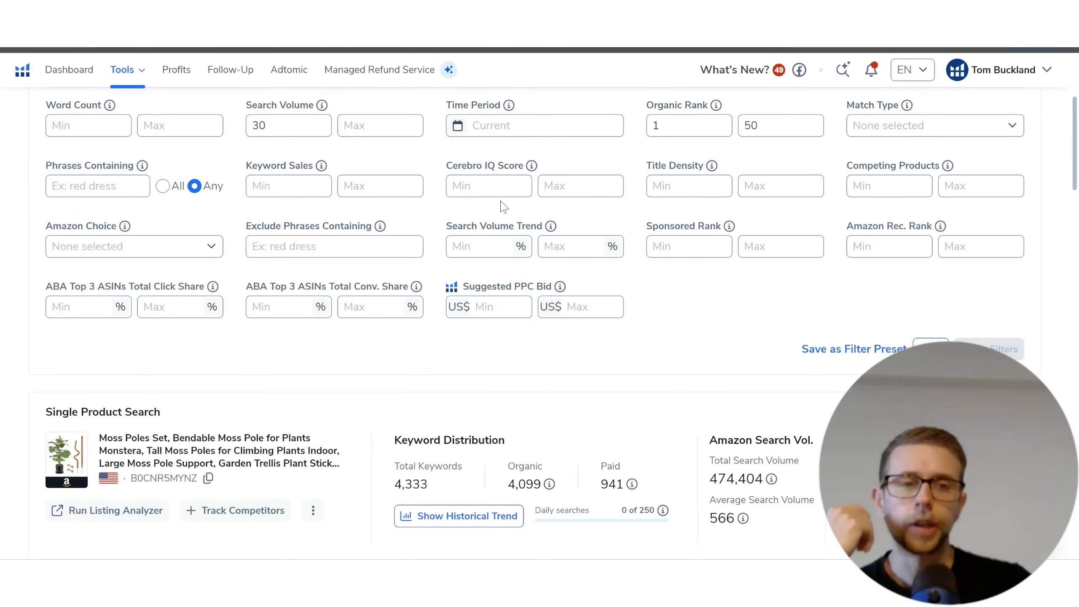
Step: Export the filtered competitor keywords as a CSV file
{"action": "scroll", "coordinate": [722, 318], "scroll_direction": "up", "scroll_amount": 2}
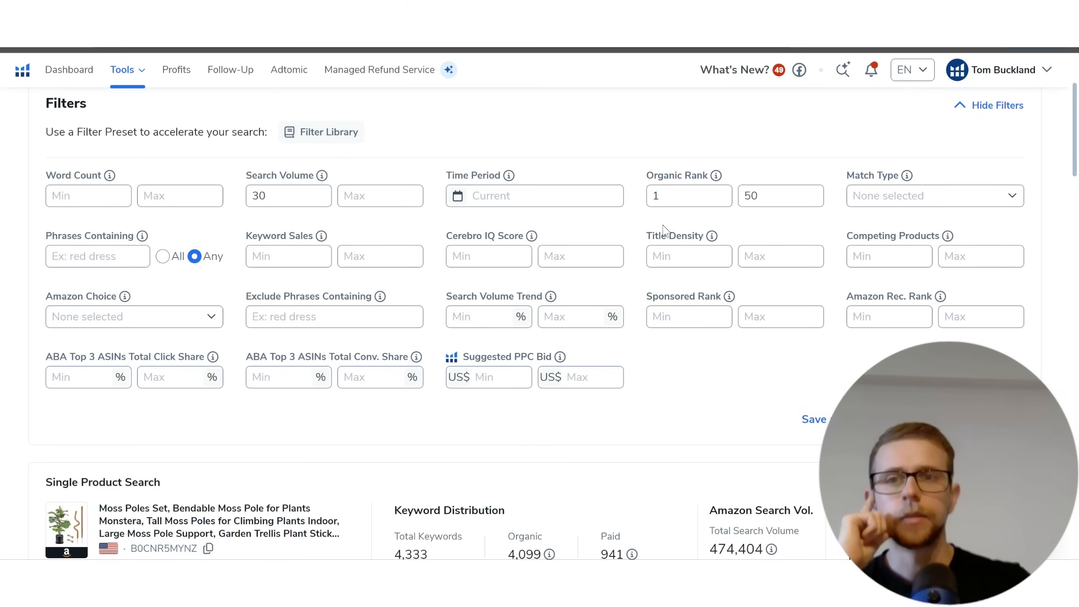
{"action": "scroll", "coordinate": [657, 217], "scroll_direction": "down", "scroll_amount": 4}
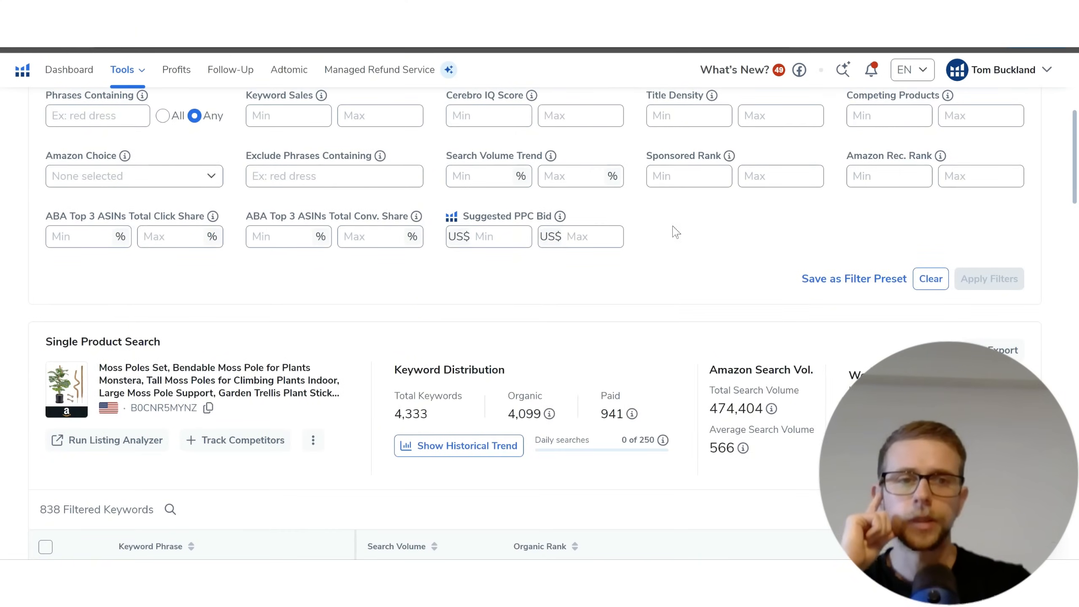
{"action": "scroll", "coordinate": [675, 231], "scroll_direction": "up", "scroll_amount": 3}
{"action": "scroll", "coordinate": [831, 310], "scroll_direction": "down", "scroll_amount": 6}
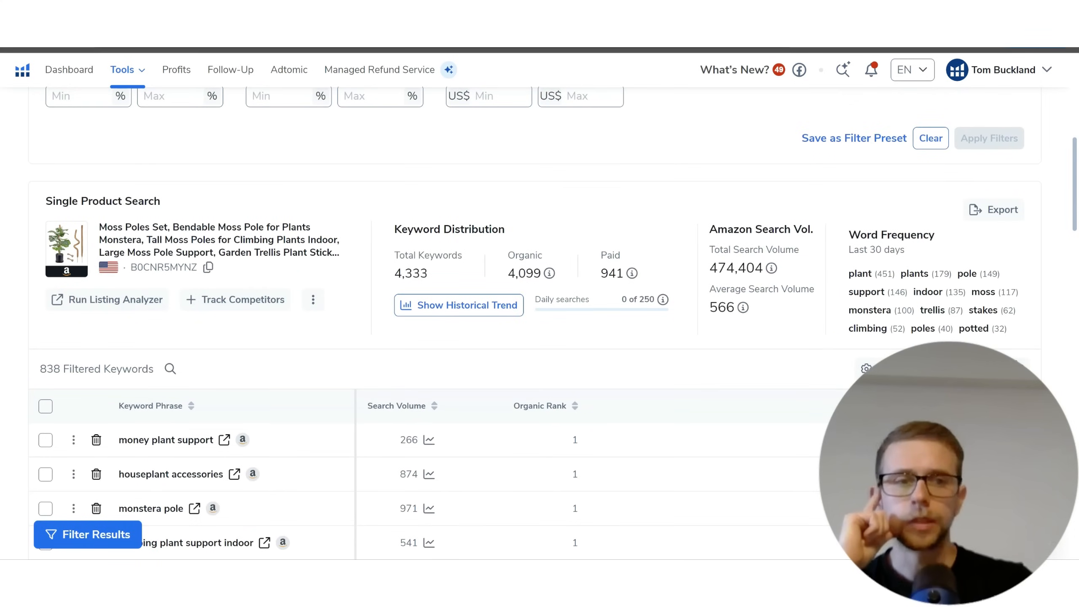
{"action": "scroll", "coordinate": [963, 326], "scroll_direction": "down", "scroll_amount": 2}
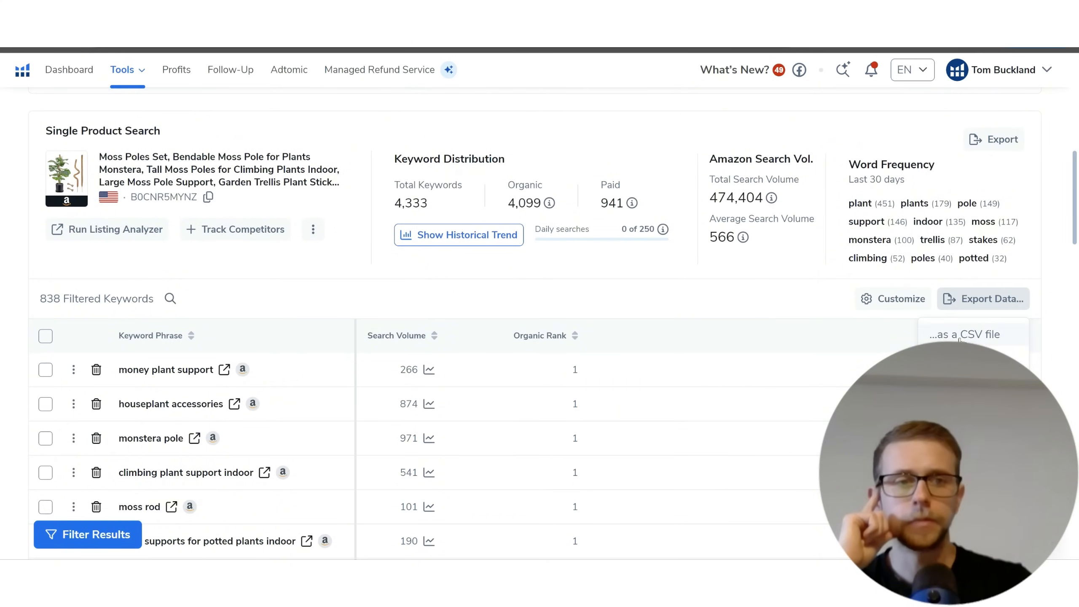
{"action": "left_click", "coordinate": [972, 335]}
{"action": "scroll", "coordinate": [788, 194], "scroll_direction": "down", "scroll_amount": 2}
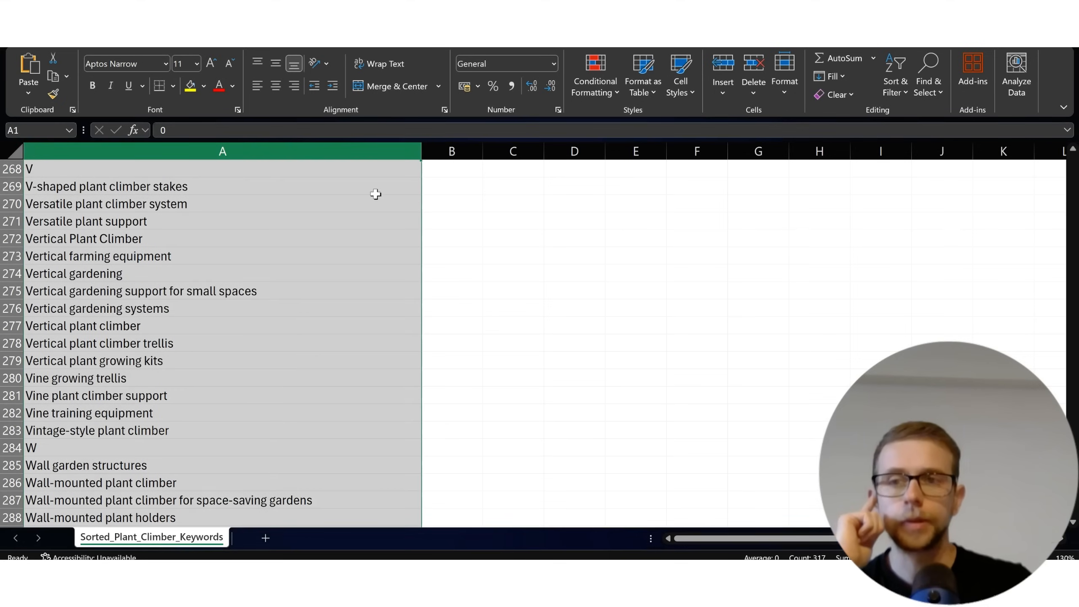
Step: Switch to the exported Cerebro keyword file in Excel and fit the Keyword Phrase column to its contents
{"action": "left_click", "coordinate": [378, 203]}
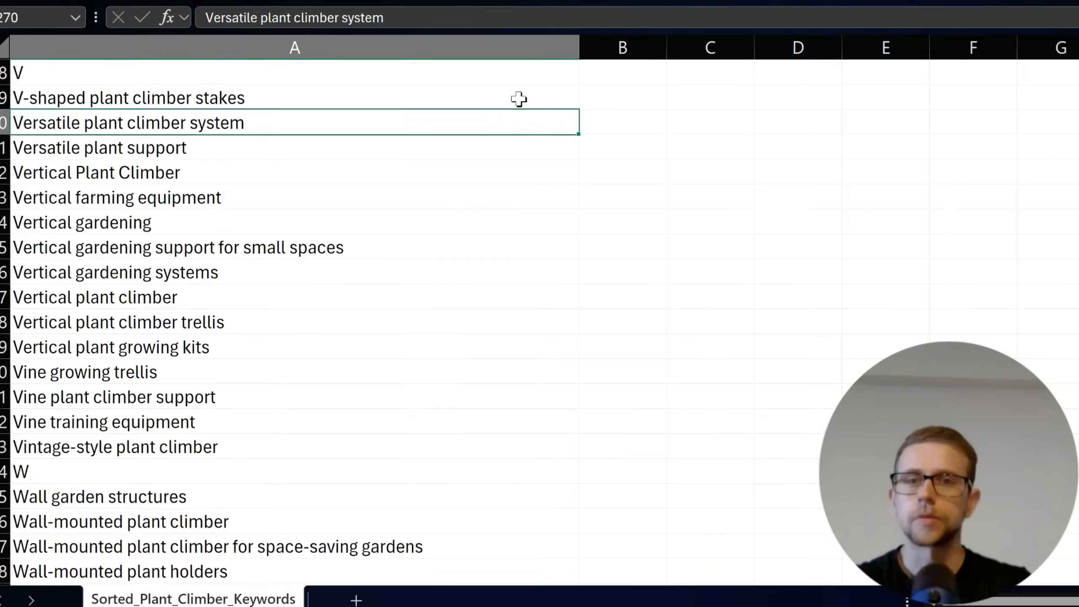
{"action": "key", "text": "alt+Tab"}
{"action": "left_click", "coordinate": [378, 187]}
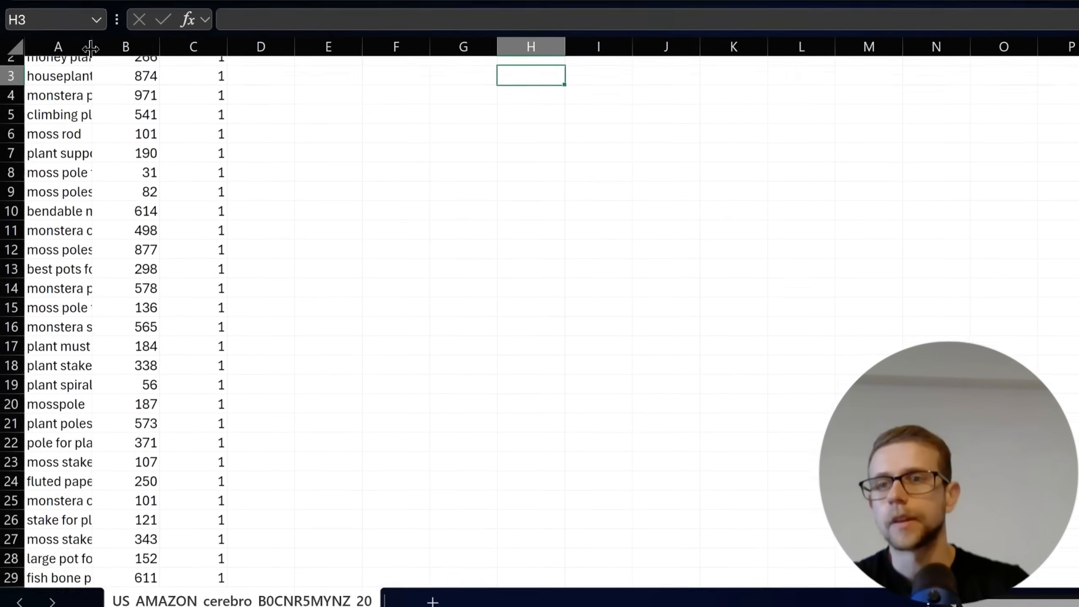
{"action": "double_click", "coordinate": [97, 49]}
{"action": "left_click", "coordinate": [514, 143]}
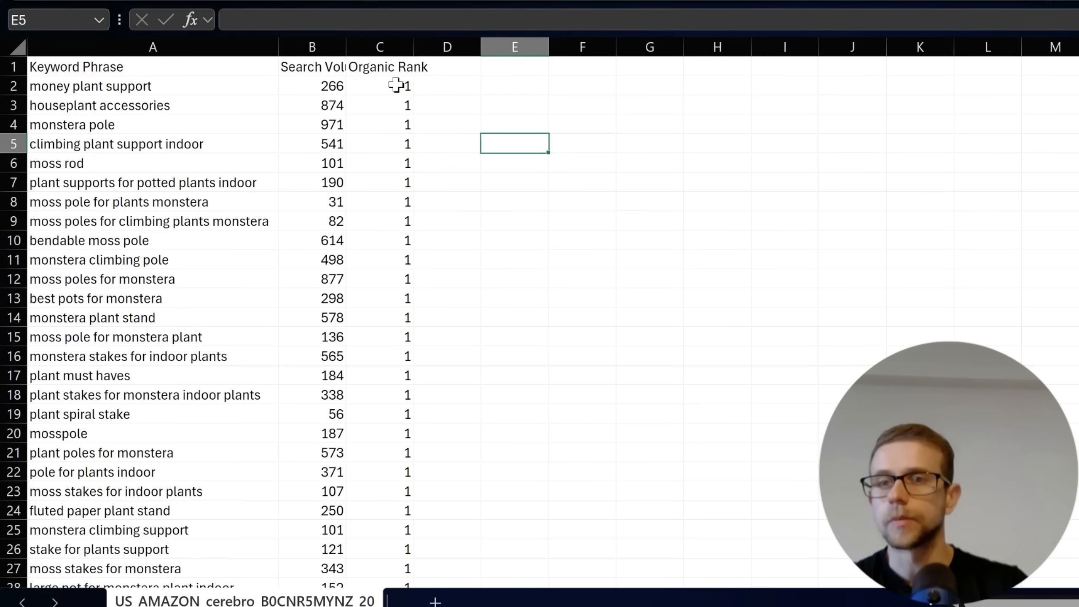
Step: Widen the Search Volume and Organic Rank columns so their headers fit
{"action": "left_click_drag", "start_coordinate": [346, 47], "coordinate": [443, 61]}
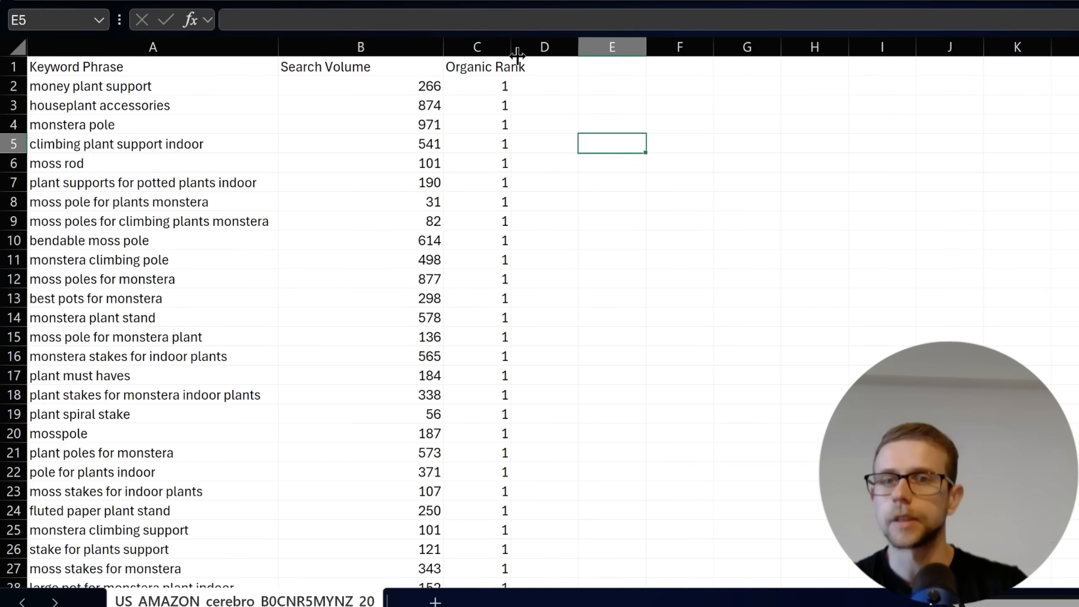
{"action": "left_click_drag", "start_coordinate": [510, 50], "coordinate": [574, 63]}
{"action": "left_click", "coordinate": [608, 124]}
Step: Copy the whole exported keyword table, cells A1 through C839
{"action": "left_click", "coordinate": [219, 73]}
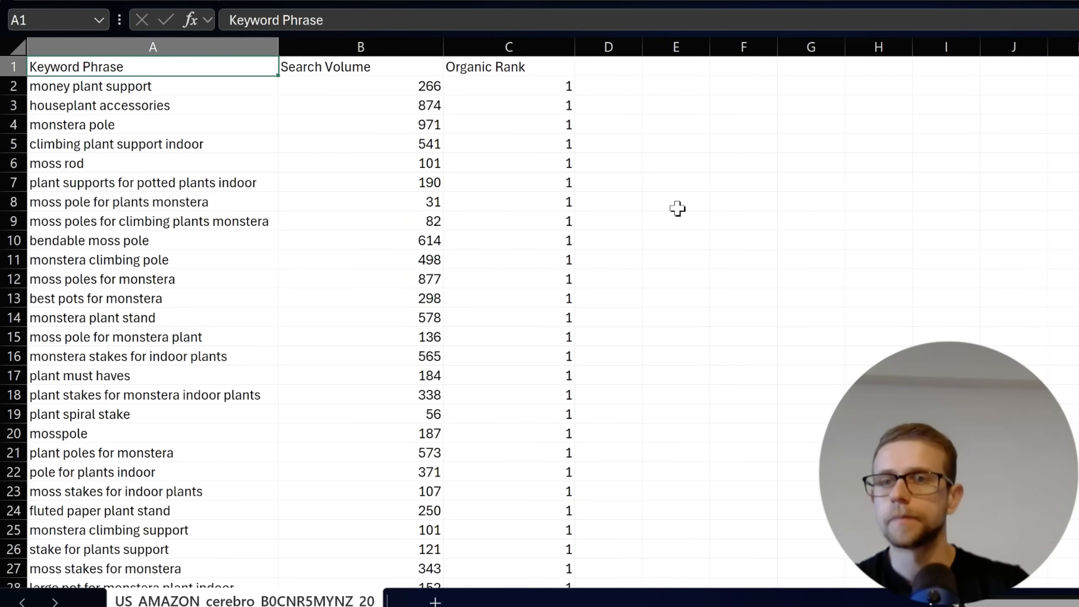
{"action": "scroll", "coordinate": [686, 218], "scroll_direction": "down", "scroll_amount": 20}
{"action": "scroll", "coordinate": [686, 218], "scroll_direction": "down", "scroll_amount": 20}
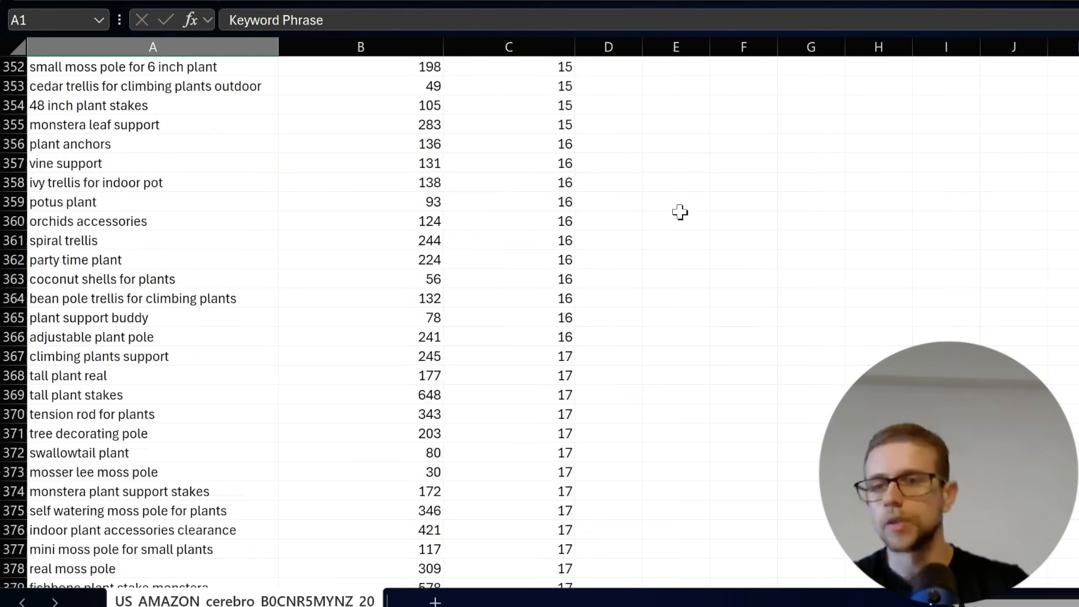
{"action": "scroll", "coordinate": [653, 233], "scroll_direction": "down", "scroll_amount": 20}
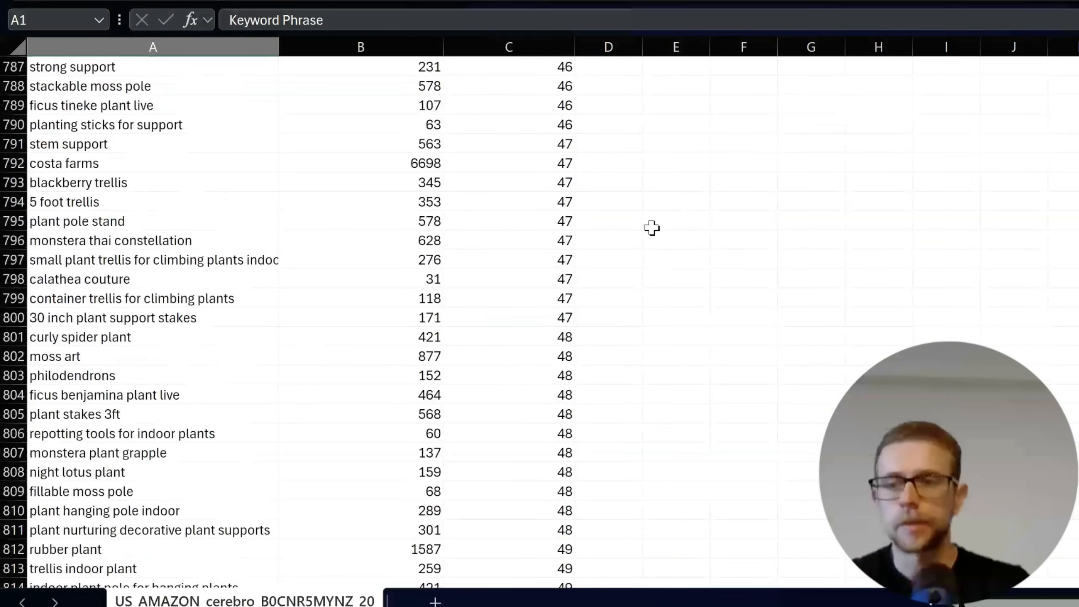
{"action": "scroll", "coordinate": [649, 231], "scroll_direction": "up", "scroll_amount": 2}
{"action": "scroll", "coordinate": [649, 231], "scroll_direction": "up", "scroll_amount": 3}
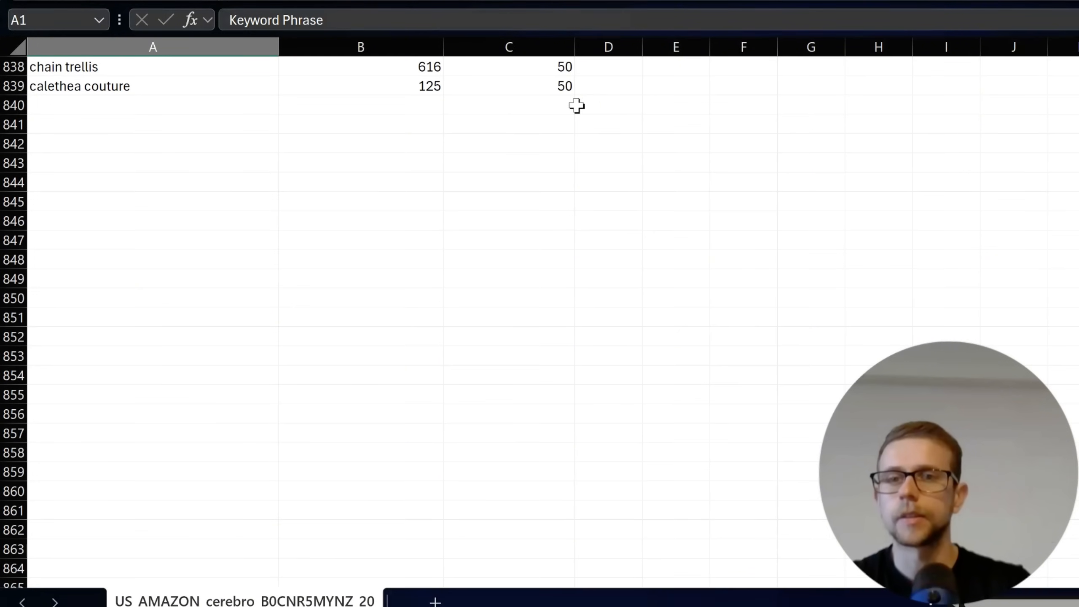
{"action": "left_click", "coordinate": [552, 91], "text": "shift"}
{"action": "key", "text": "ctrl+c"}
Step: Switch to the Google Sheets keyword workbook and paste the copied table into its empty sheet at A1
{"action": "key", "text": "alt+Tab"}
{"action": "key", "text": "alt+Tab"}
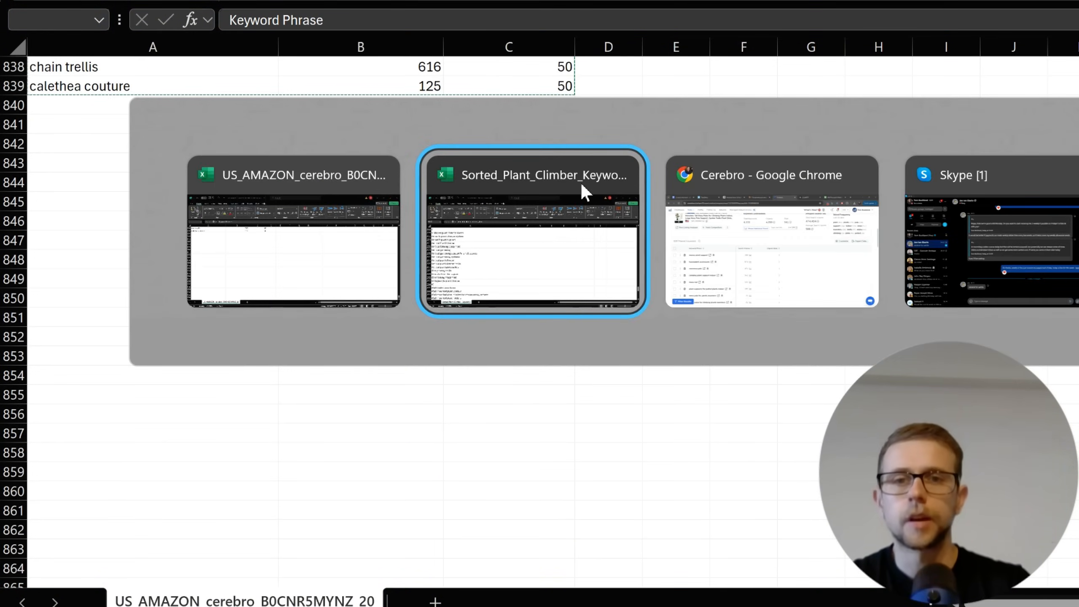
{"action": "key", "text": "ctrl+Tab"}
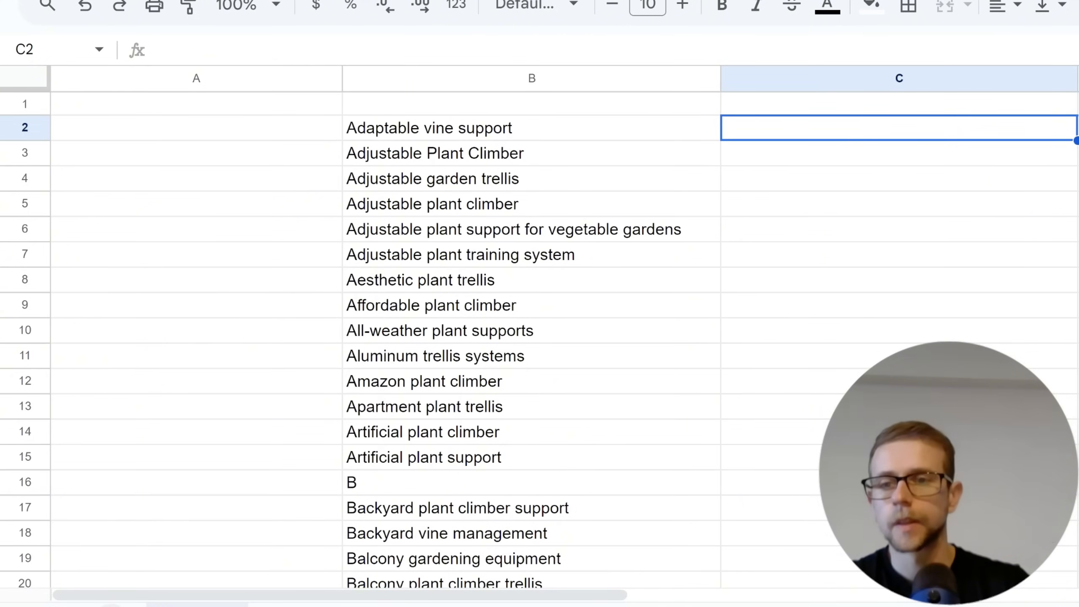
{"action": "left_click", "coordinate": [65, 605]}
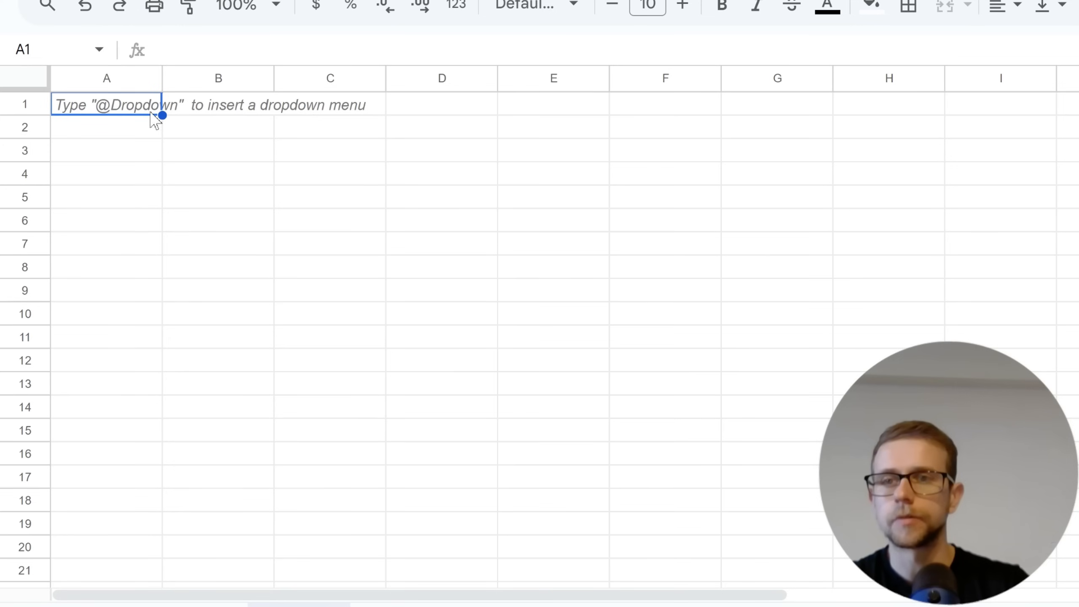
{"action": "key", "text": "ctrl+v"}
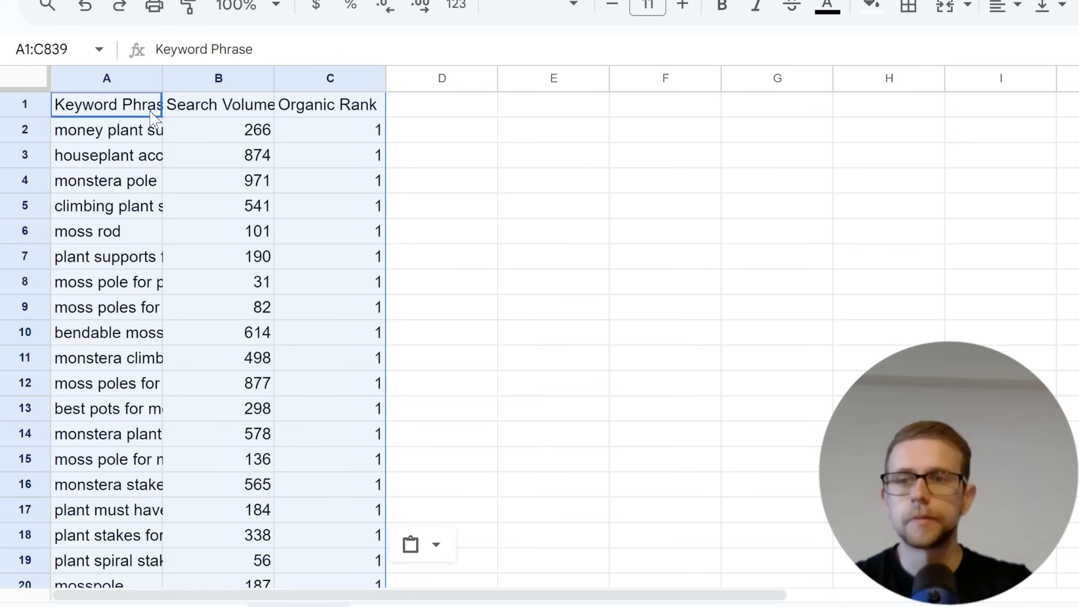
Step: Widen the Keyword Phrase, Search Volume and Organic Rank columns of the pasted table
{"action": "left_click_drag", "start_coordinate": [162, 78], "coordinate": [270, 81]}
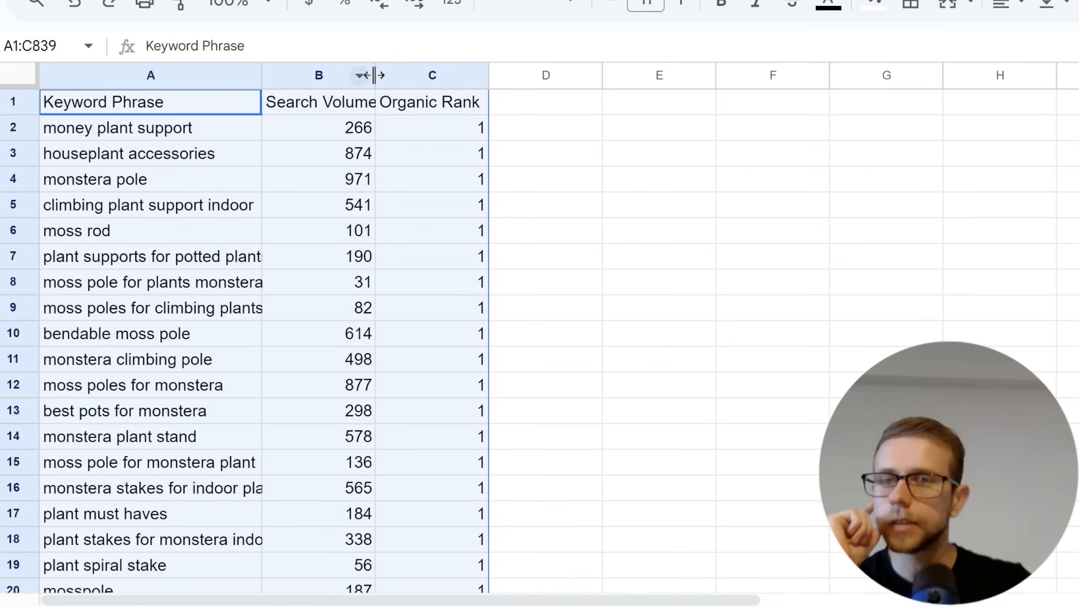
{"action": "left_click_drag", "start_coordinate": [381, 78], "coordinate": [457, 78]}
{"action": "left_click_drag", "start_coordinate": [566, 83], "coordinate": [591, 79]}
{"action": "left_click", "coordinate": [666, 136]}
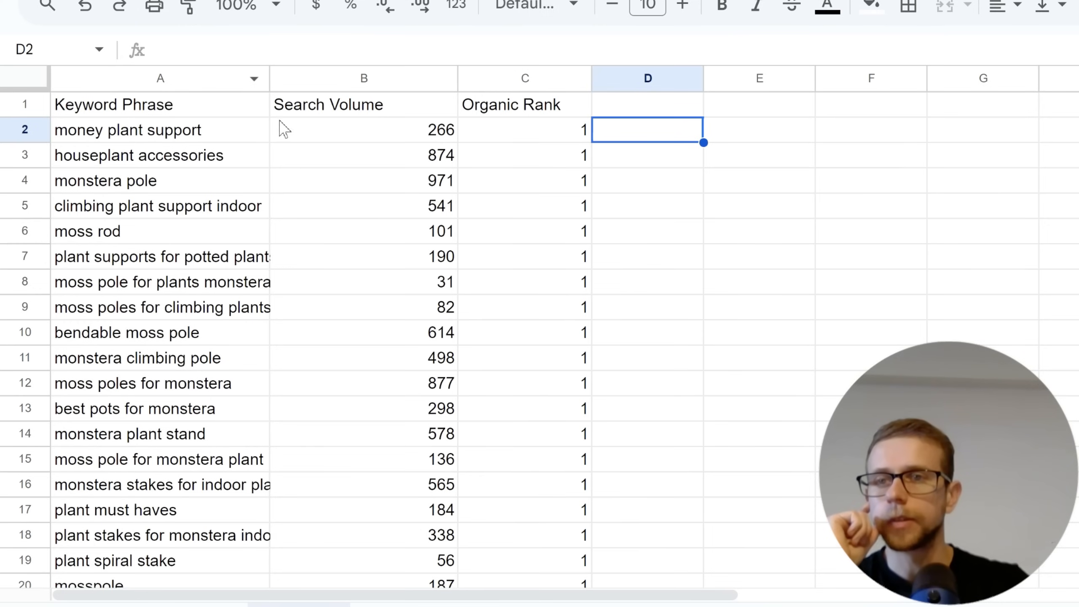
Step: Make the header cells Keyword Phrase, Search Volume and Organic Rank bold
{"action": "left_click_drag", "start_coordinate": [233, 112], "coordinate": [499, 111]}
{"action": "key", "text": "ctrl+b"}
{"action": "left_click", "coordinate": [614, 146]}
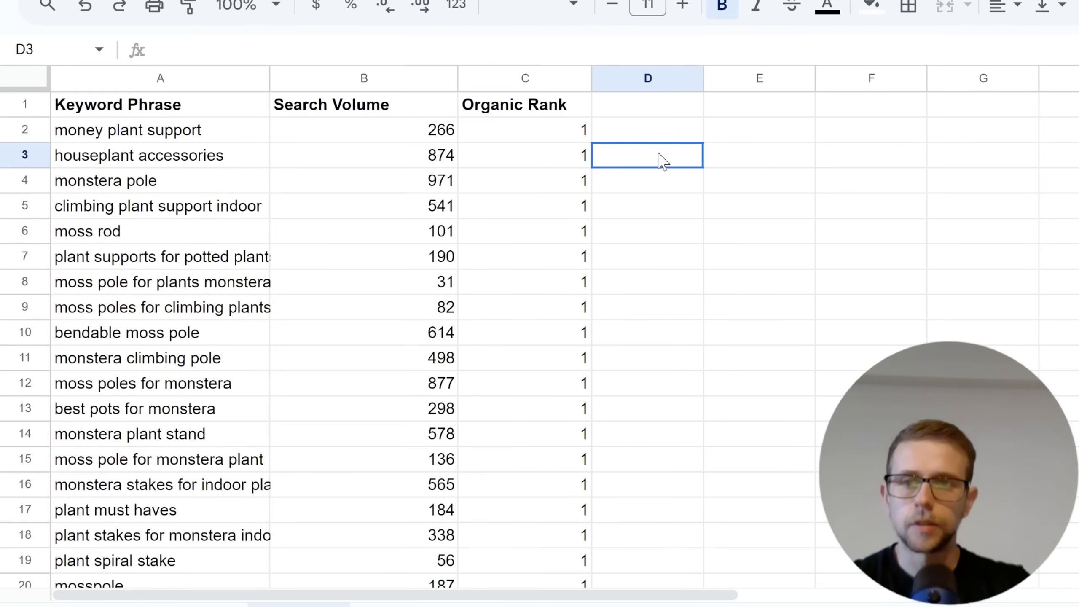
{"action": "left_click", "coordinate": [653, 132]}
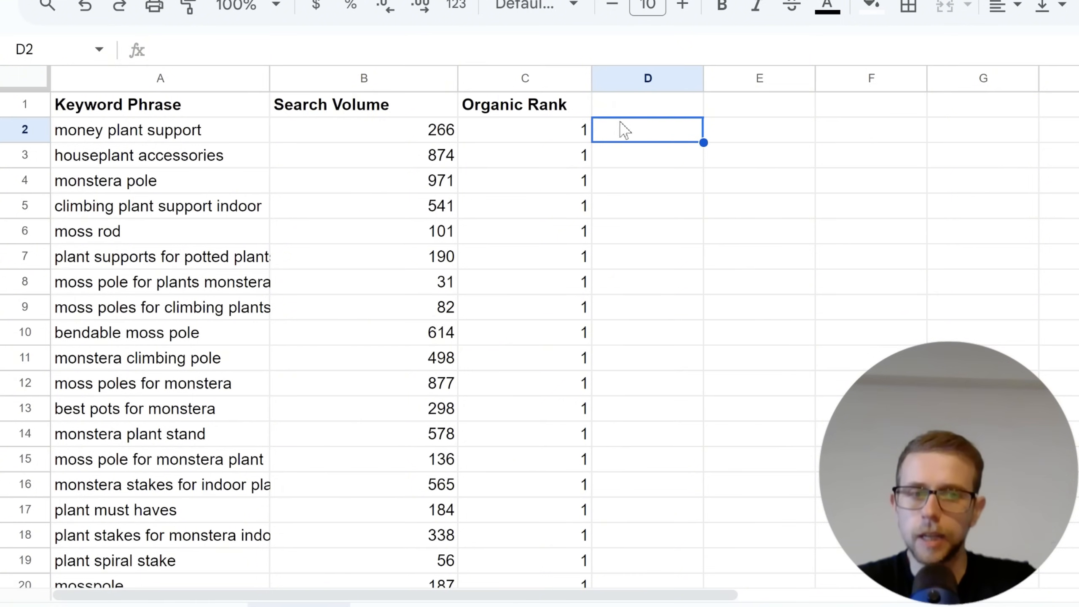
Step: Review the pasted keyword table's three columns, paying particular attention to Organic Rank
{"action": "left_click_drag", "start_coordinate": [156, 83], "coordinate": [479, 112]}
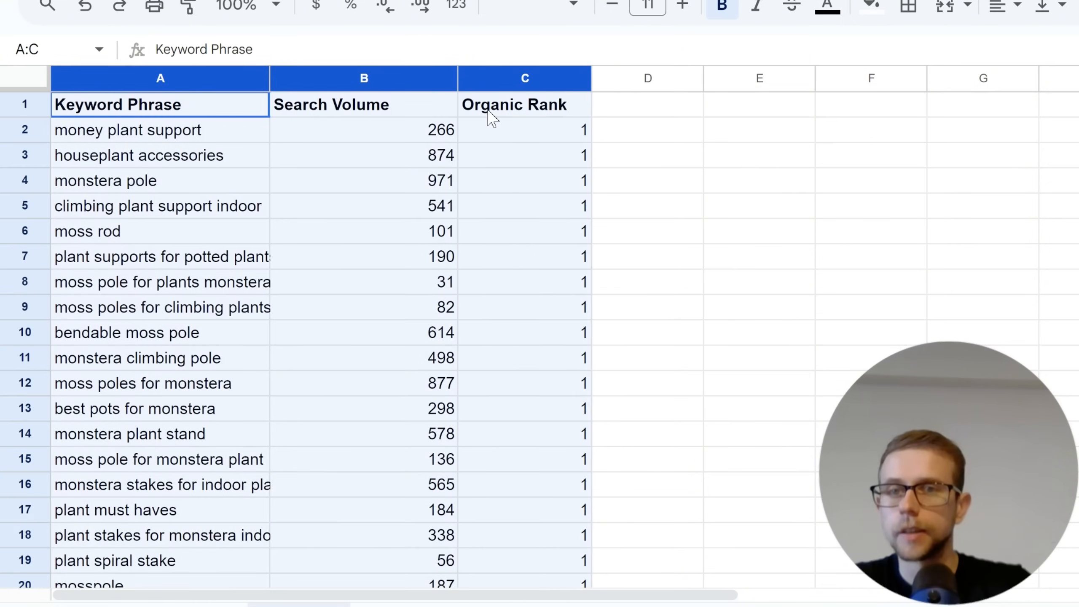
{"action": "left_click", "coordinate": [786, 182]}
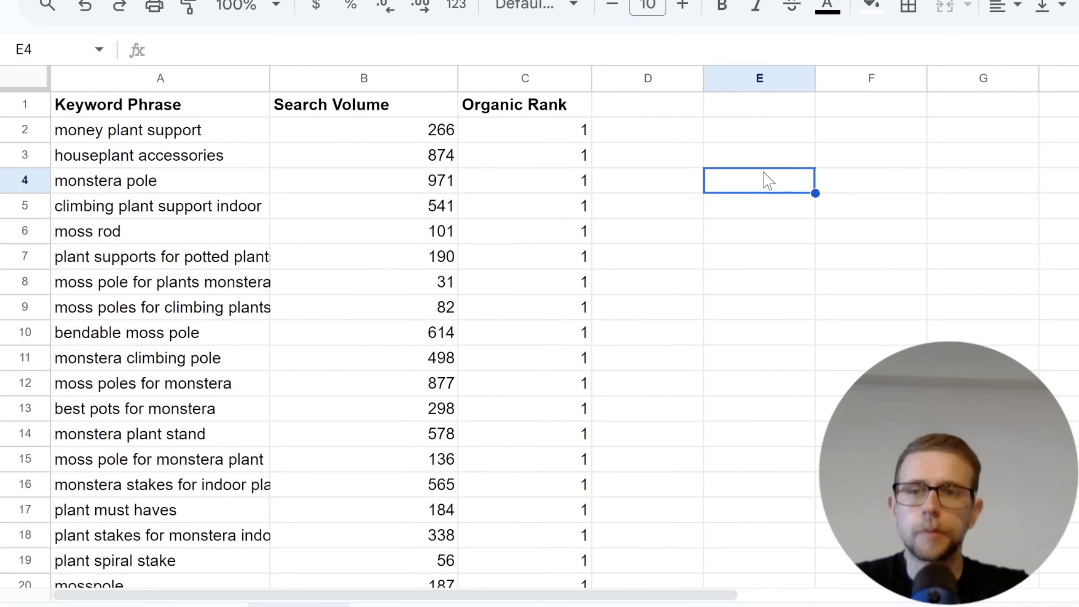
{"action": "scroll", "coordinate": [753, 182], "scroll_direction": "right", "scroll_amount": 5}
{"action": "scroll", "coordinate": [662, 183], "scroll_direction": "left", "scroll_amount": 5}
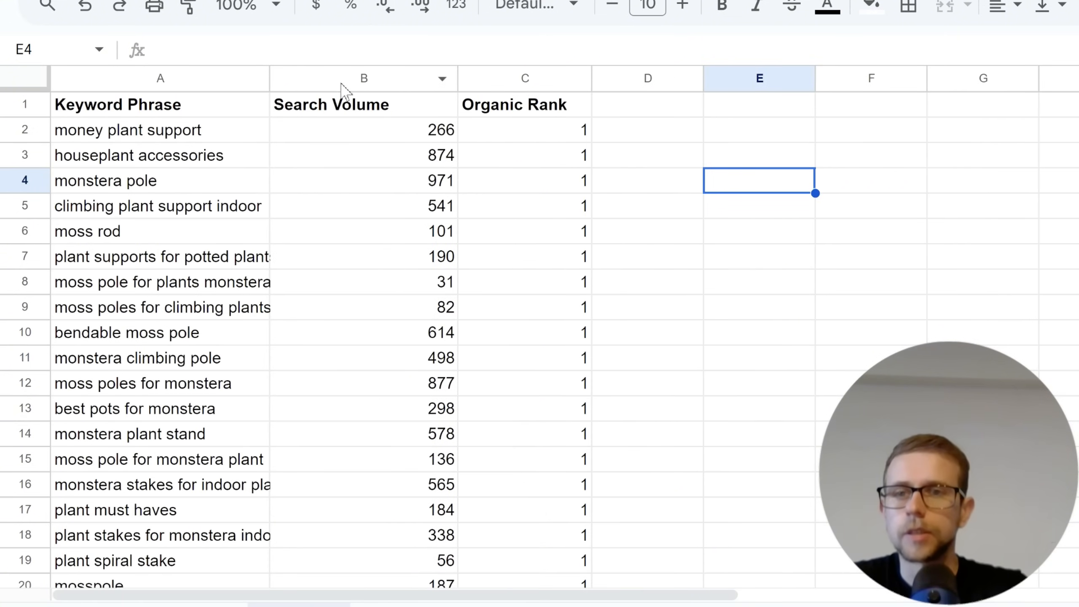
{"action": "left_click", "coordinate": [532, 81]}
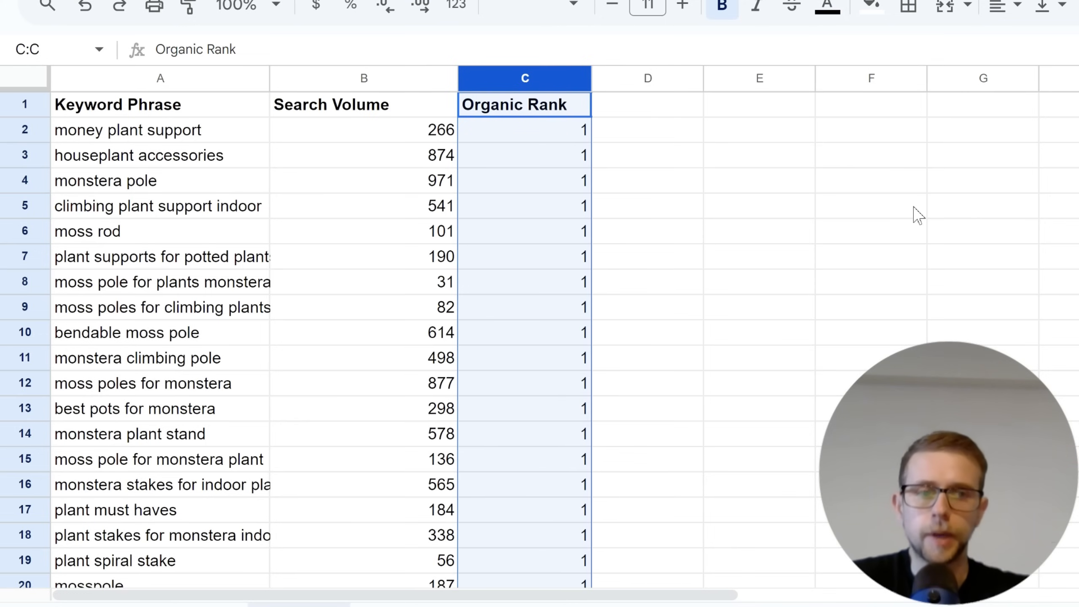
{"action": "left_click", "coordinate": [629, 257]}
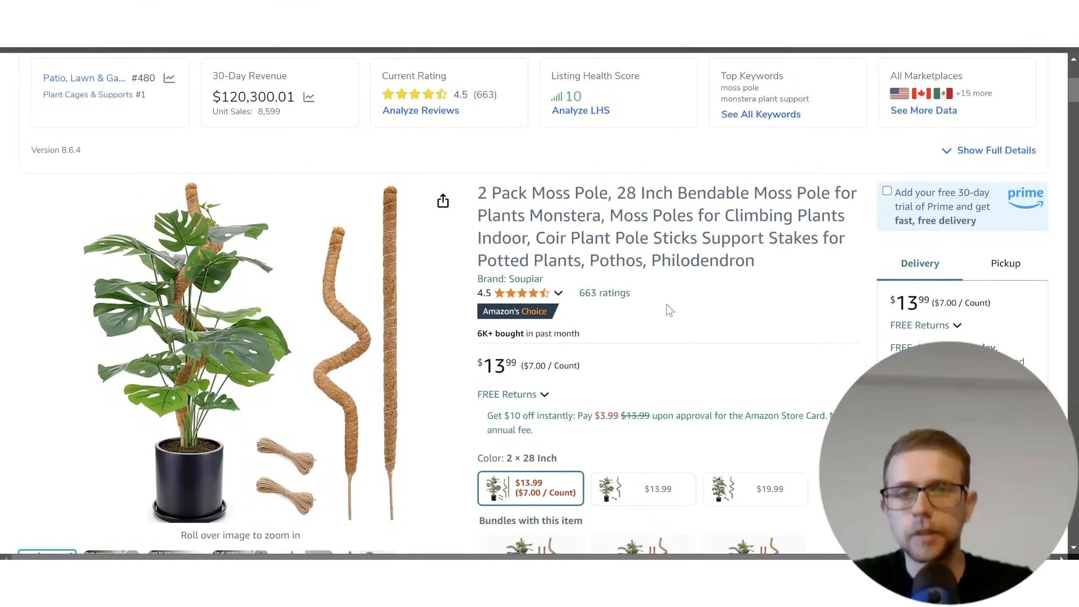
Step: Examine the competitor's moss pole listing on Amazon, including its title, product options and 30-day revenue
{"action": "triple_click", "coordinate": [687, 230]}
{"action": "scroll", "coordinate": [689, 238], "scroll_direction": "down", "scroll_amount": 2}
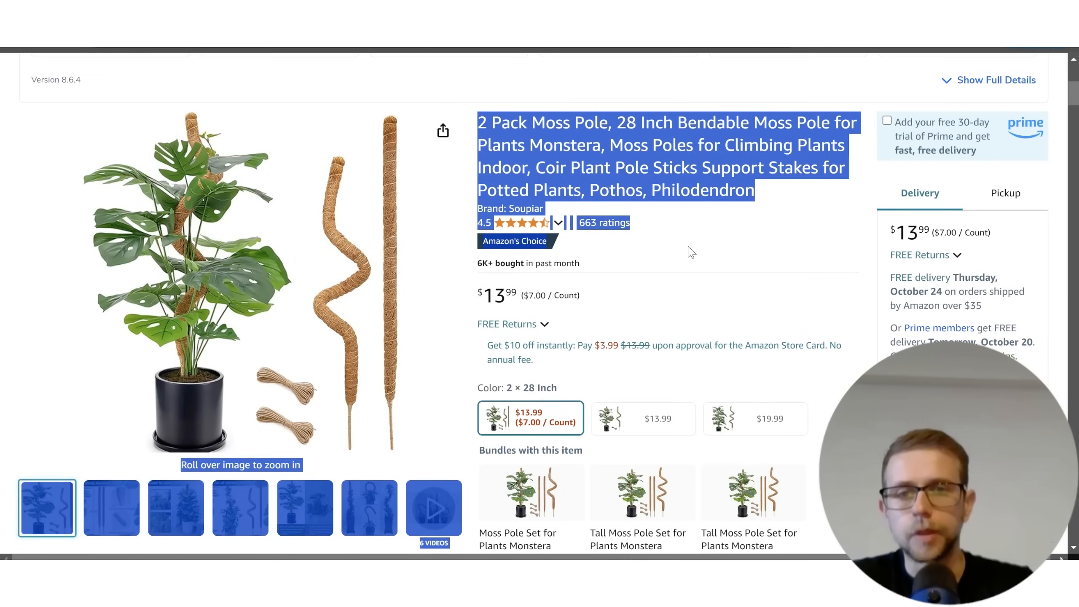
{"action": "left_click", "coordinate": [717, 154]}
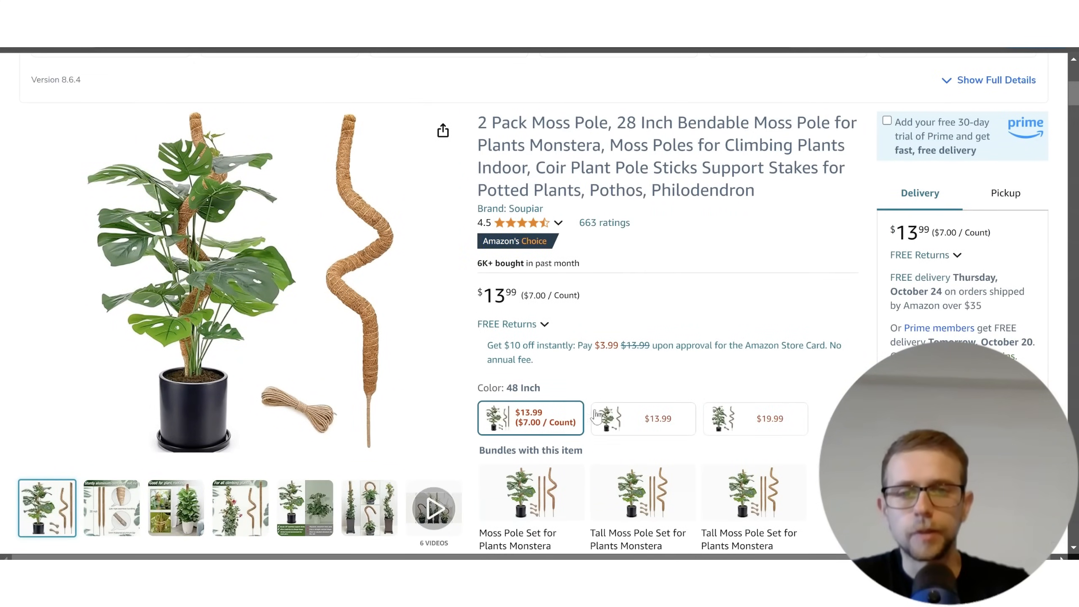
{"action": "scroll", "coordinate": [713, 262], "scroll_direction": "up", "scroll_amount": 4}
{"action": "scroll", "coordinate": [702, 277], "scroll_direction": "up", "scroll_amount": 5}
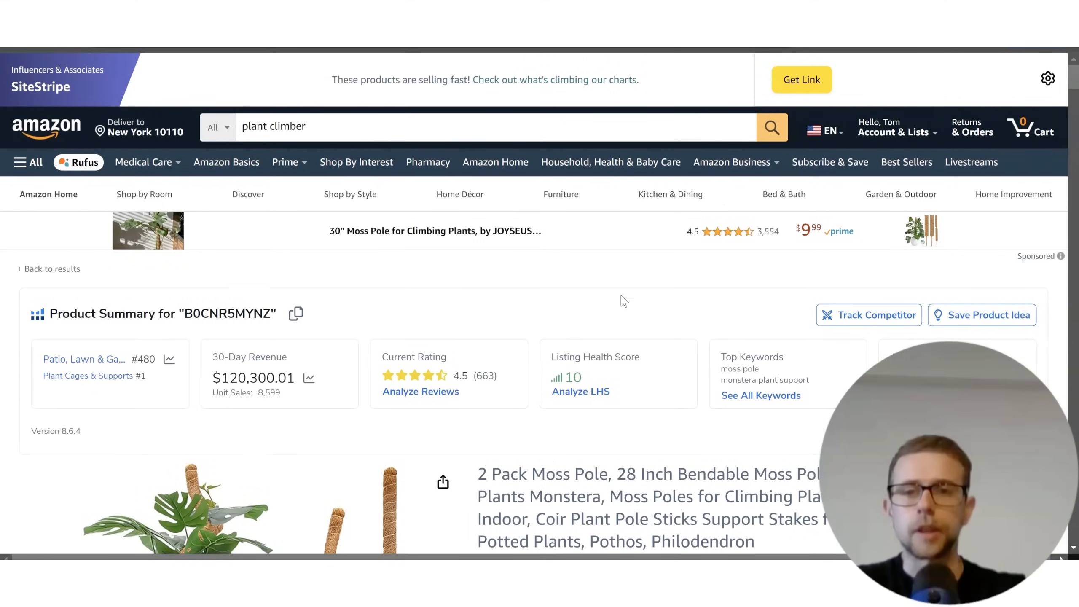
{"action": "left_click_drag", "start_coordinate": [219, 377], "coordinate": [263, 378]}
{"action": "left_click", "coordinate": [532, 320]}
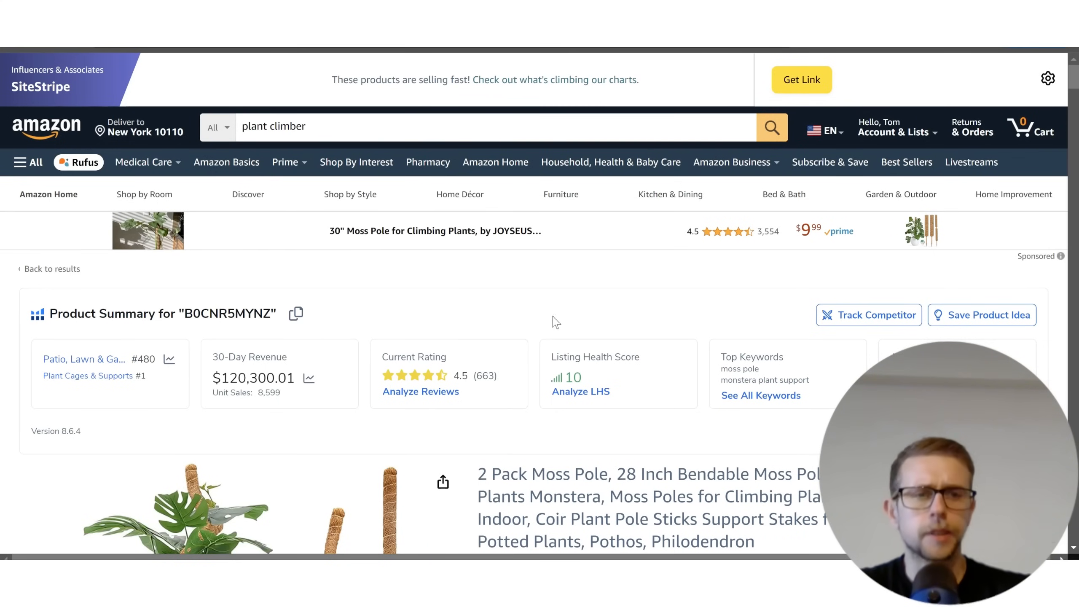
{"action": "scroll", "coordinate": [565, 339], "scroll_direction": "down", "scroll_amount": 4}
{"action": "scroll", "coordinate": [564, 340], "scroll_direction": "up", "scroll_amount": 1}
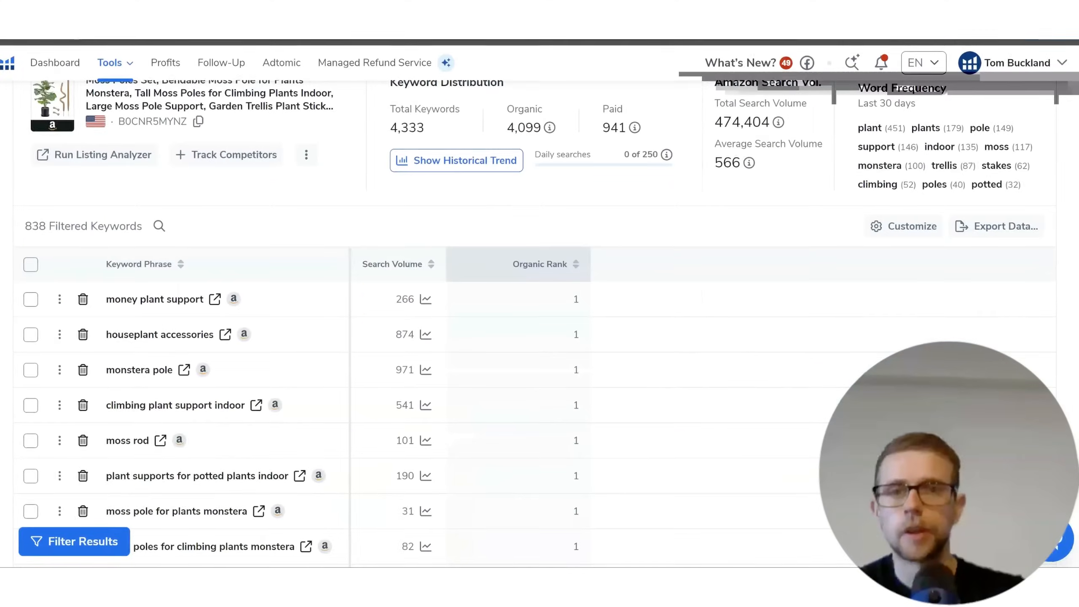
Step: Switch to the Cerebro results and set the Organic Rank filter to a range of 5 to 25
{"action": "scroll", "coordinate": [231, 408], "scroll_direction": "down", "scroll_amount": 15}
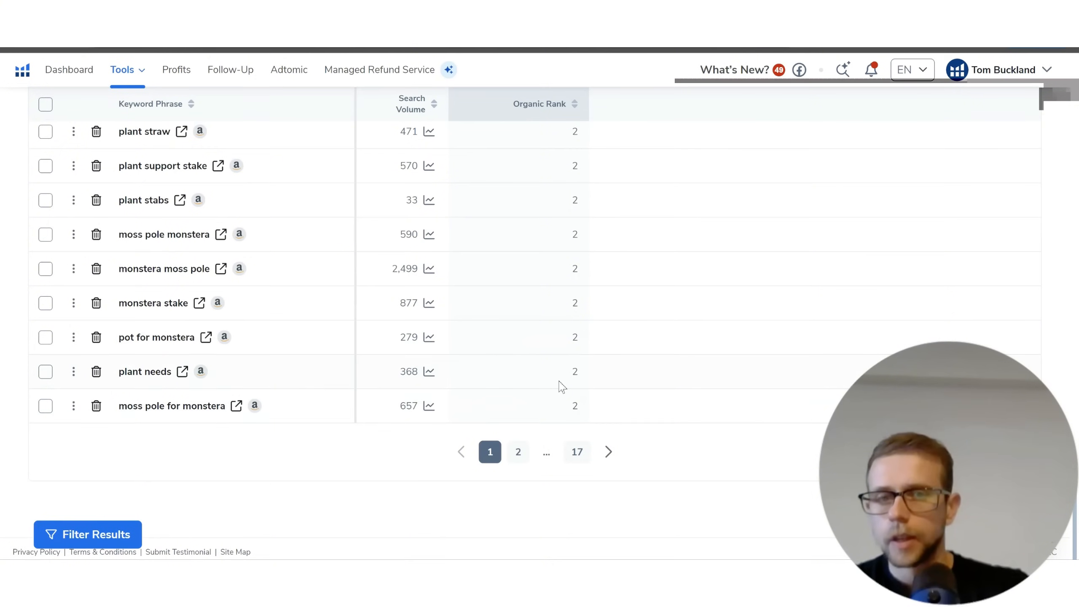
{"action": "scroll", "coordinate": [560, 386], "scroll_direction": "up", "scroll_amount": 8}
{"action": "scroll", "coordinate": [559, 385], "scroll_direction": "up", "scroll_amount": 3}
{"action": "scroll", "coordinate": [558, 378], "scroll_direction": "down", "scroll_amount": 10}
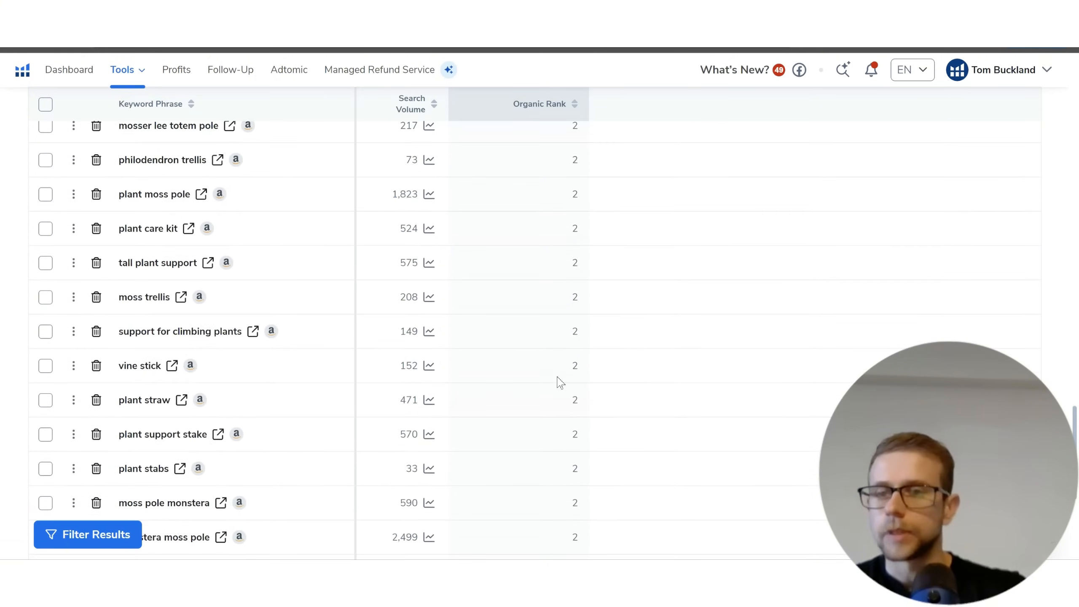
{"action": "scroll", "coordinate": [566, 361], "scroll_direction": "up", "scroll_amount": 20}
{"action": "scroll", "coordinate": [575, 362], "scroll_direction": "up", "scroll_amount": 15}
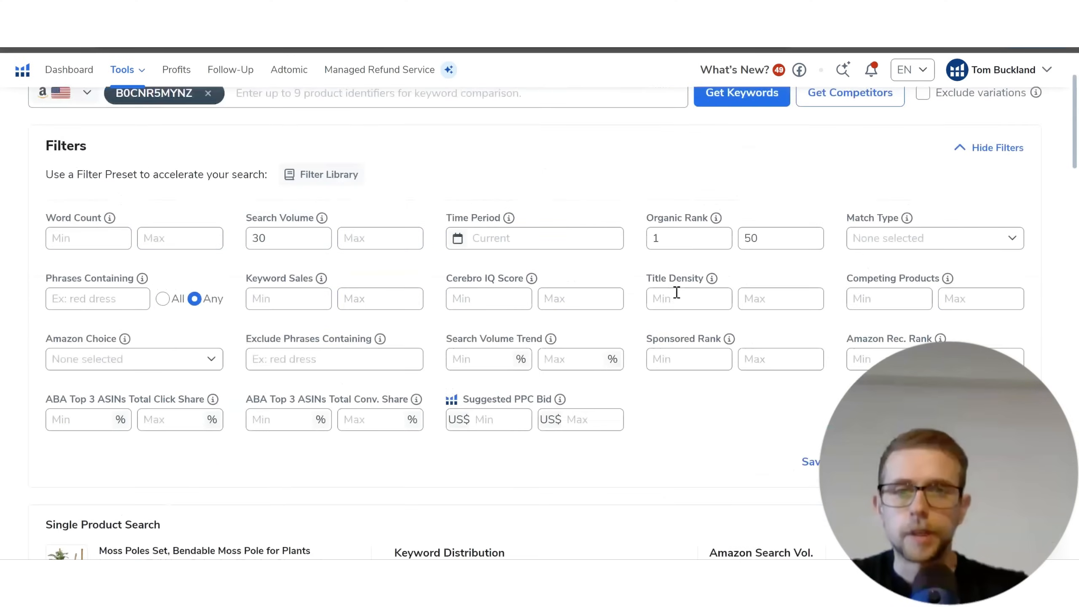
{"action": "left_click", "coordinate": [693, 238]}
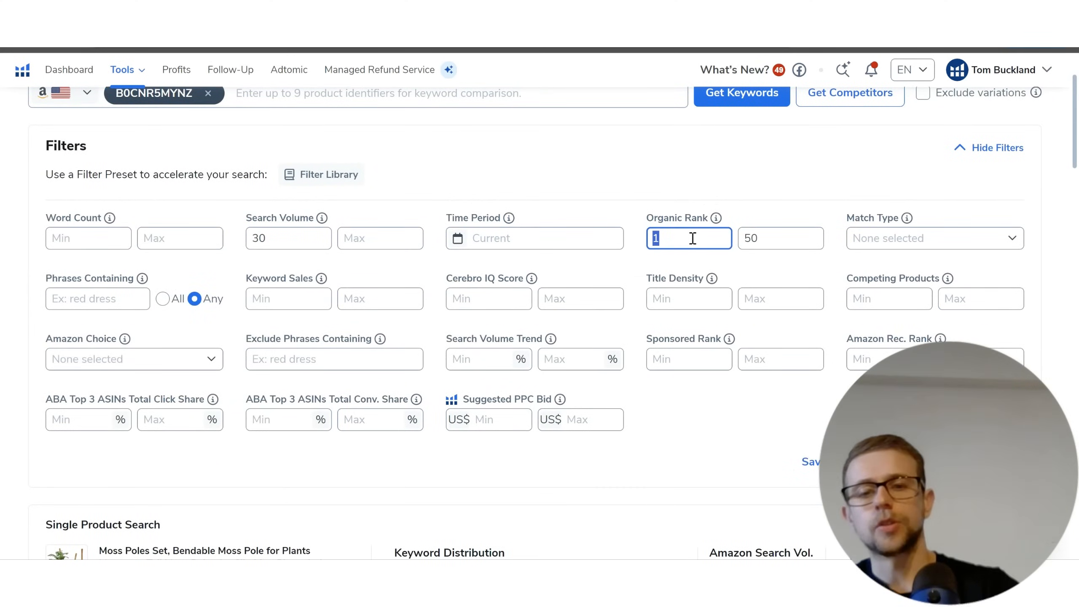
{"action": "type", "text": "5"}
{"action": "key", "text": "Tab"}
{"action": "type", "text": "2"}
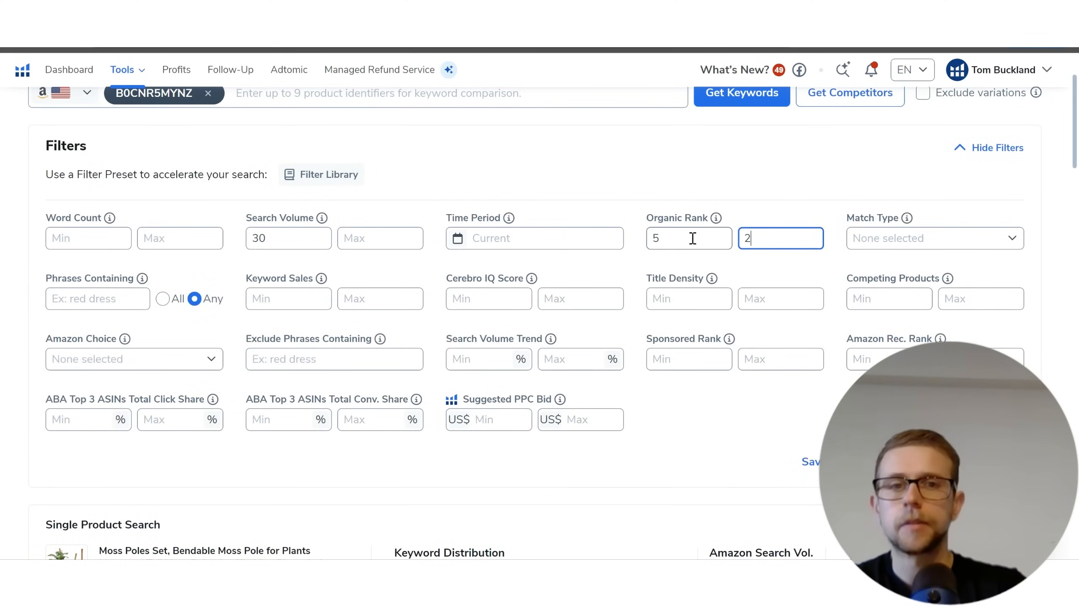
Step: Set the Search Volume filter to a range of 50 to 500 and apply the filters
{"action": "left_click", "coordinate": [300, 249]}
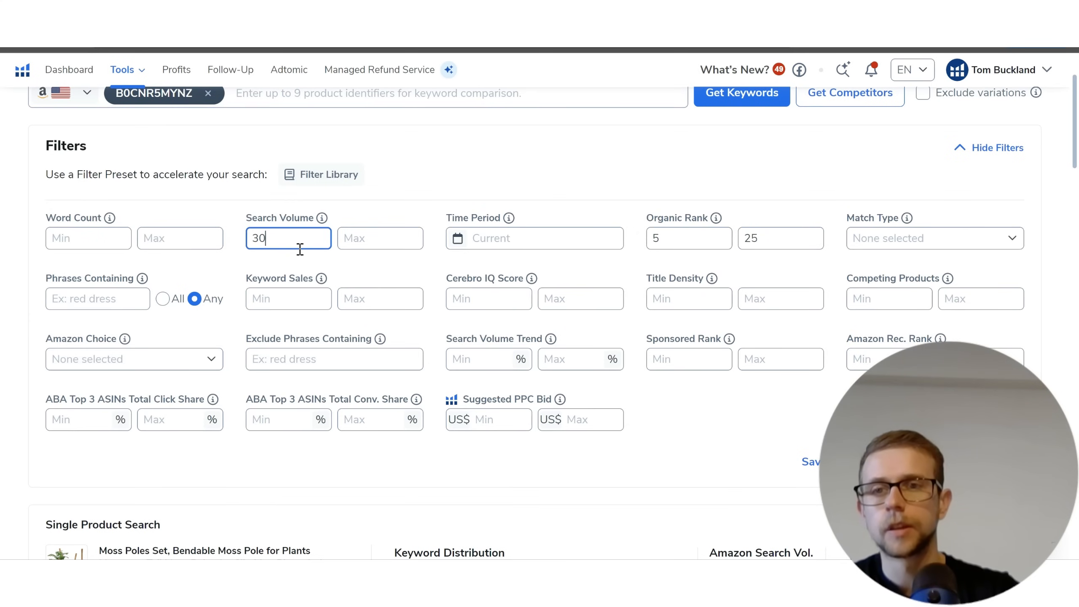
{"action": "type", "text": "50"}
{"action": "key", "text": "Tab"}
{"action": "type", "text": "5"}
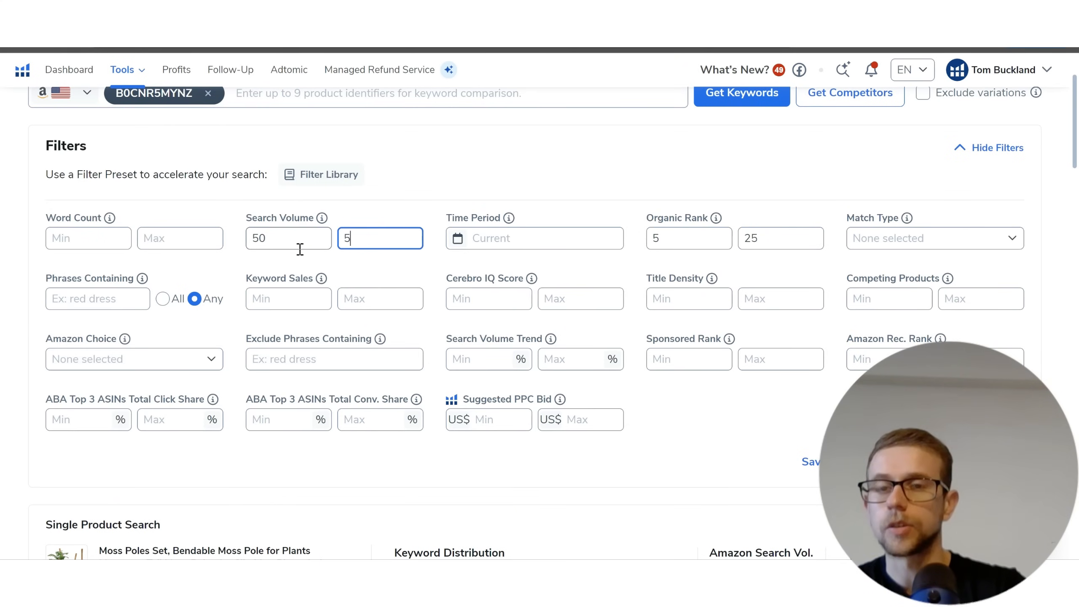
{"action": "type", "text": "00"}
{"action": "scroll", "coordinate": [314, 238], "scroll_direction": "down", "scroll_amount": 3}
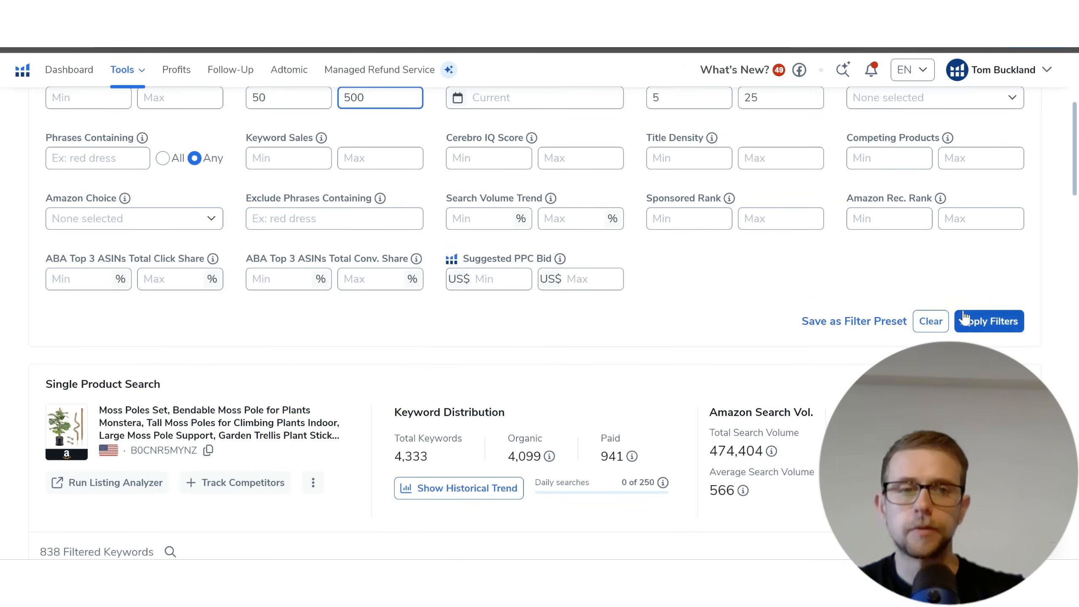
{"action": "left_click", "coordinate": [989, 321]}
Step: Examine the filtered keyword count and the relevance of phrases such as "petunia tree stand"
{"action": "scroll", "coordinate": [662, 271], "scroll_direction": "down", "scroll_amount": 3}
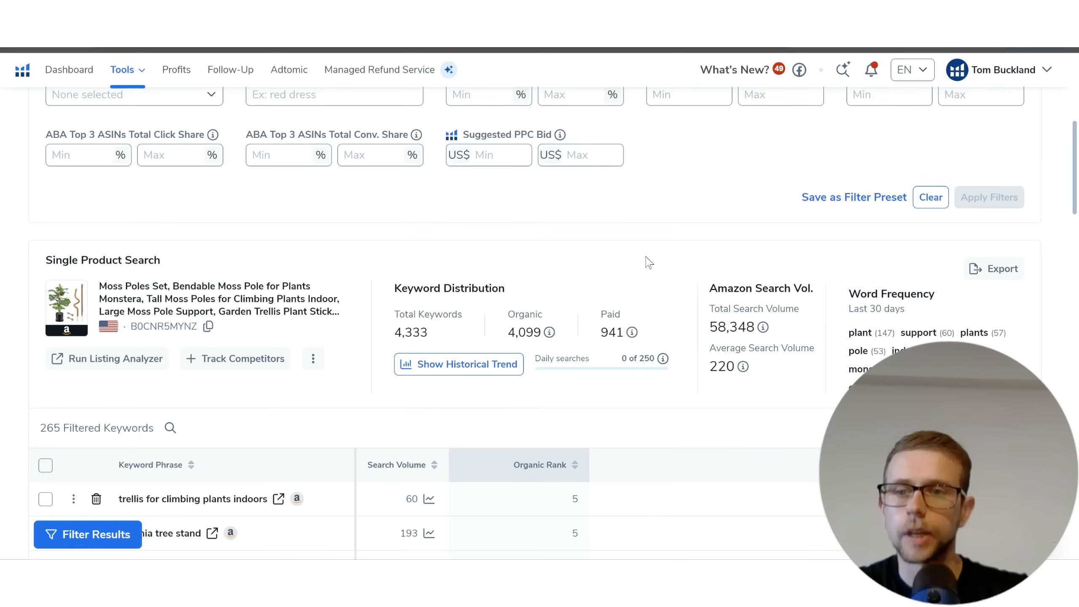
{"action": "scroll", "coordinate": [646, 261], "scroll_direction": "down", "scroll_amount": 3}
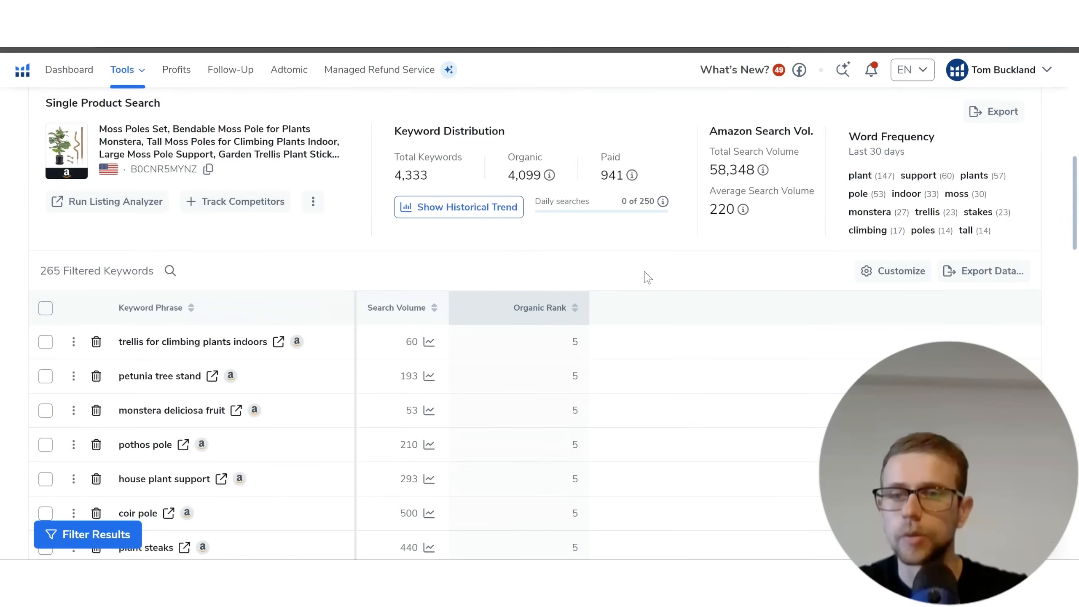
{"action": "triple_click", "coordinate": [60, 272]}
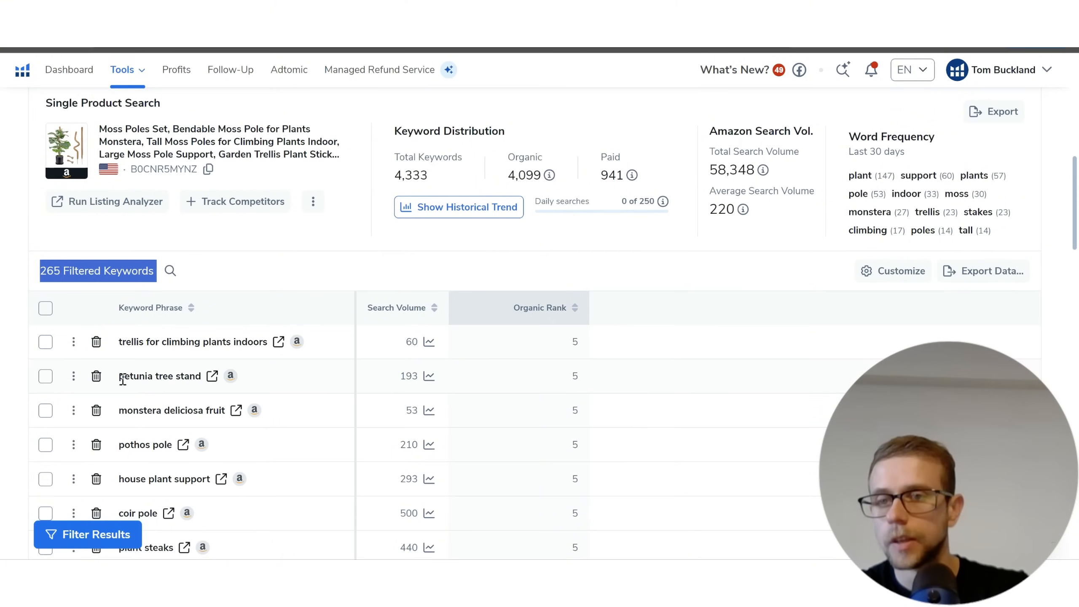
{"action": "left_click_drag", "start_coordinate": [118, 376], "coordinate": [175, 381]}
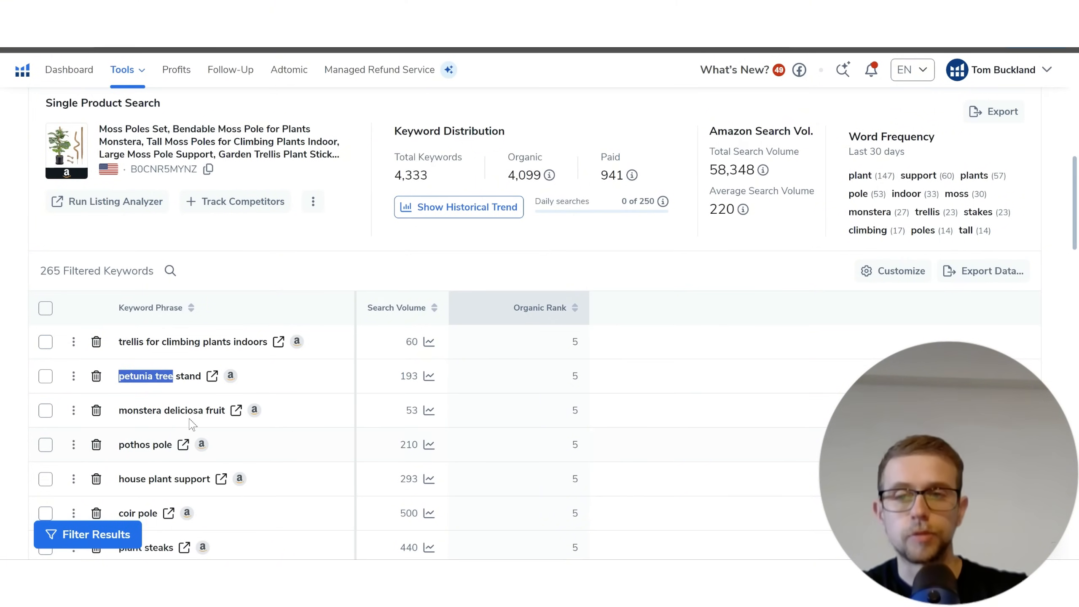
Step: Examine the first page of filtered keyword phrases for relevance to plant supports, from "monstera deliciosa fruit" onward
{"action": "scroll", "coordinate": [193, 424], "scroll_direction": "down", "scroll_amount": 2}
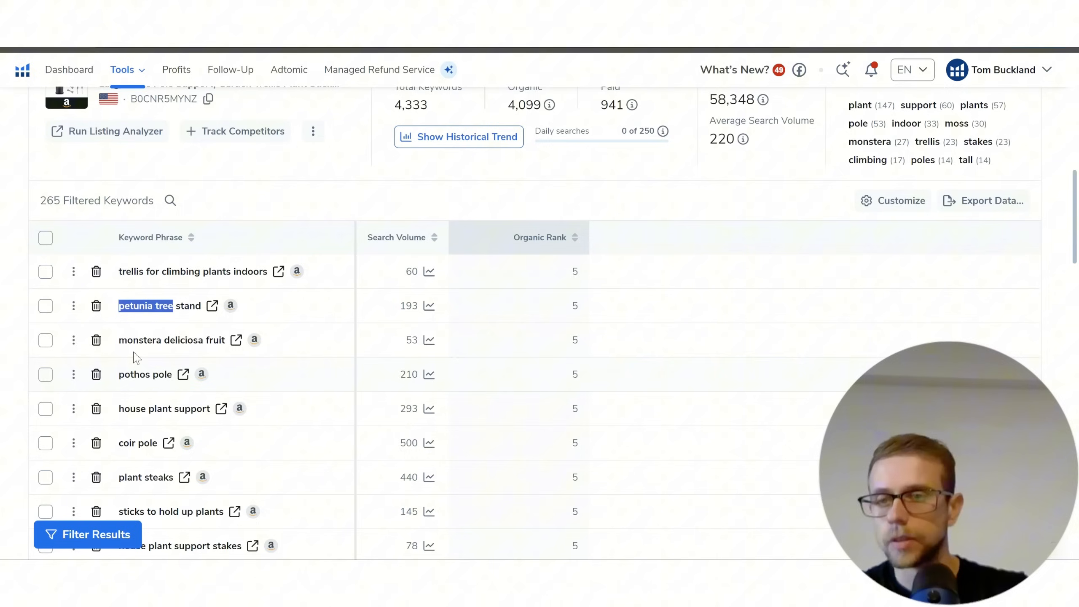
{"action": "triple_click", "coordinate": [197, 340]}
{"action": "left_click", "coordinate": [187, 347]}
{"action": "scroll", "coordinate": [187, 348], "scroll_direction": "down", "scroll_amount": 5}
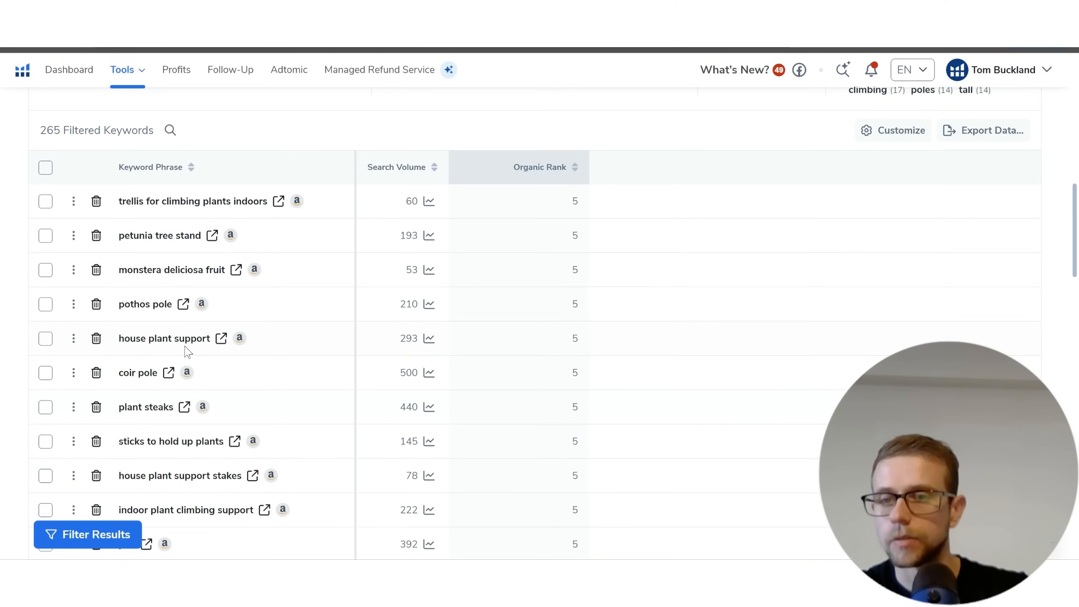
{"action": "scroll", "coordinate": [189, 350], "scroll_direction": "down", "scroll_amount": 3}
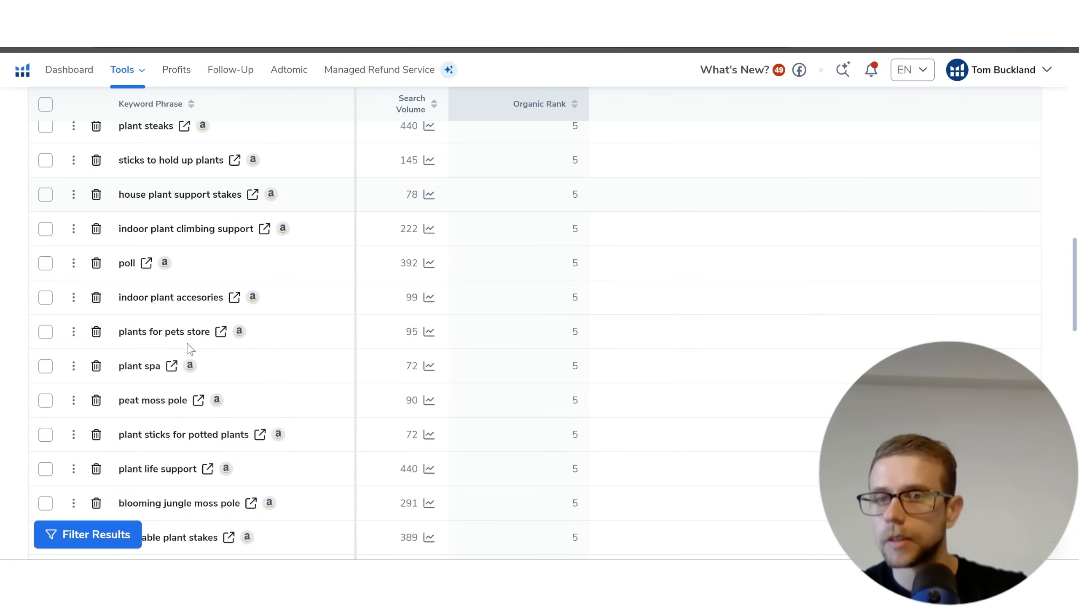
{"action": "scroll", "coordinate": [188, 353], "scroll_direction": "up", "scroll_amount": 3}
{"action": "scroll", "coordinate": [162, 255], "scroll_direction": "down", "scroll_amount": 5}
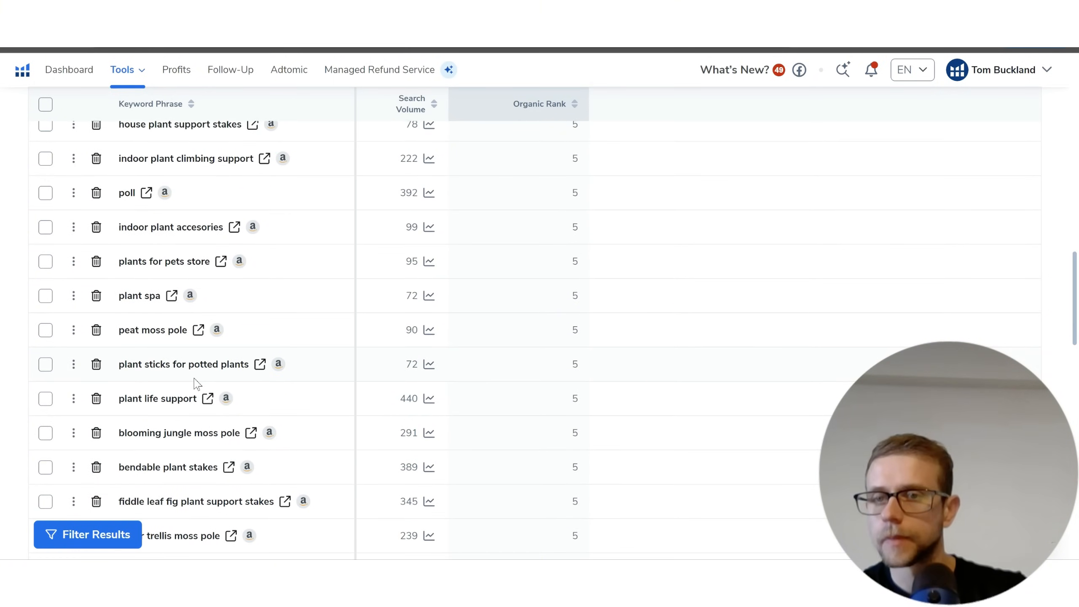
{"action": "scroll", "coordinate": [197, 384], "scroll_direction": "down", "scroll_amount": 2}
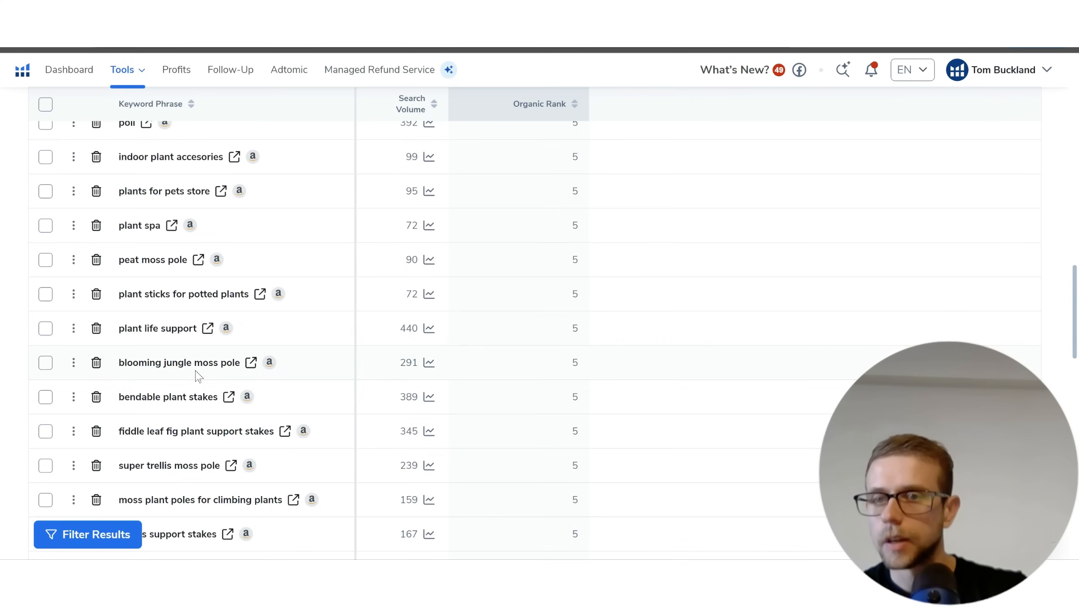
{"action": "scroll", "coordinate": [198, 375], "scroll_direction": "down", "scroll_amount": 2}
{"action": "scroll", "coordinate": [198, 376], "scroll_direction": "down", "scroll_amount": 2}
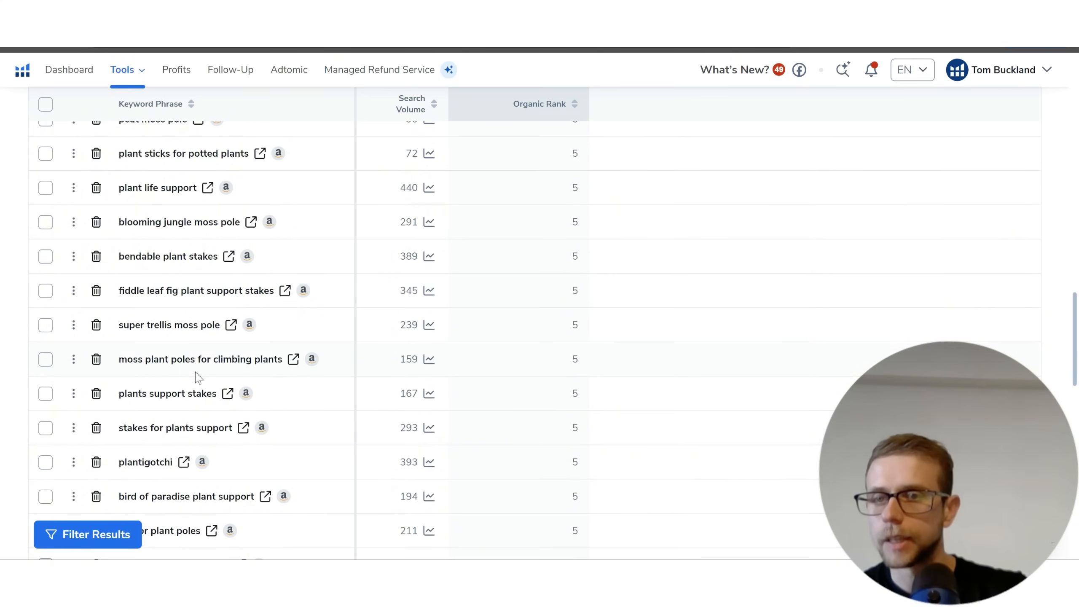
{"action": "scroll", "coordinate": [198, 376], "scroll_direction": "down", "scroll_amount": 6}
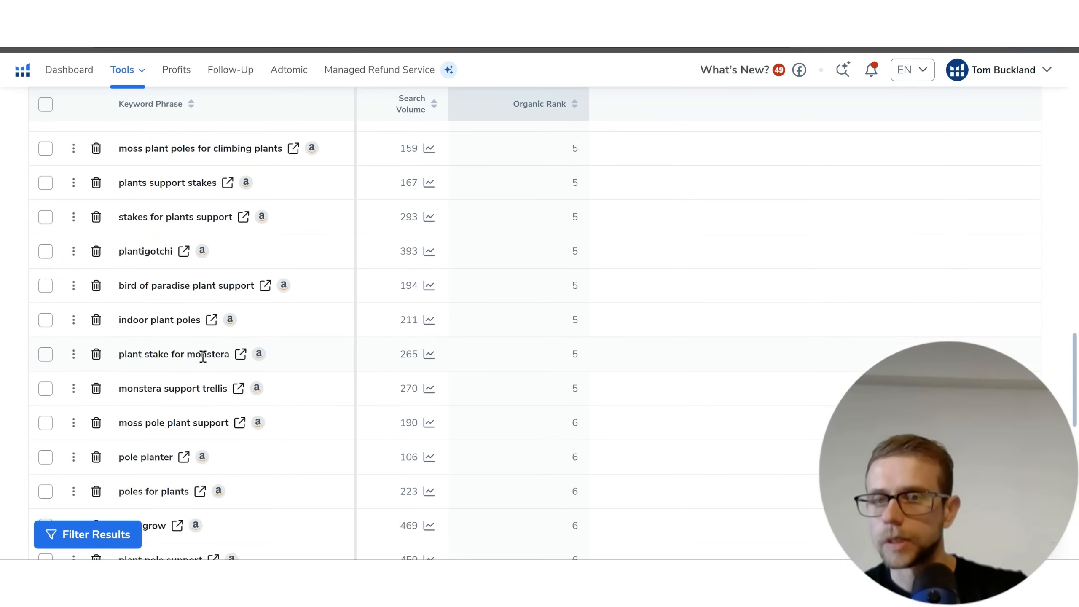
Step: Highlight "bird of paradise" in the "bird of paradise plant support" keyword and review the phrases that follow it
{"action": "triple_click", "coordinate": [194, 285]}
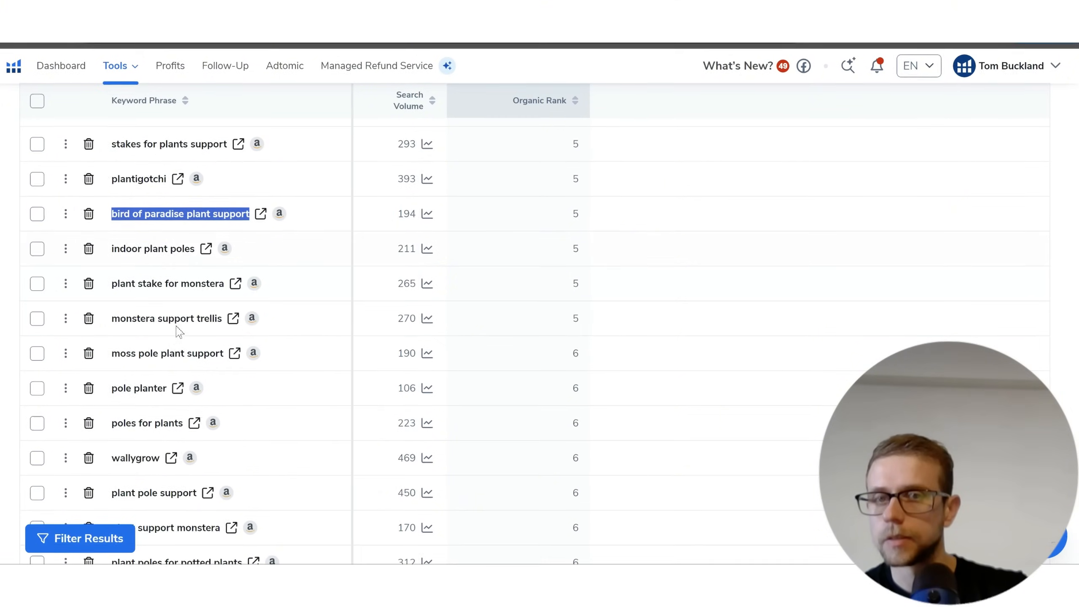
{"action": "left_click", "coordinate": [175, 281]}
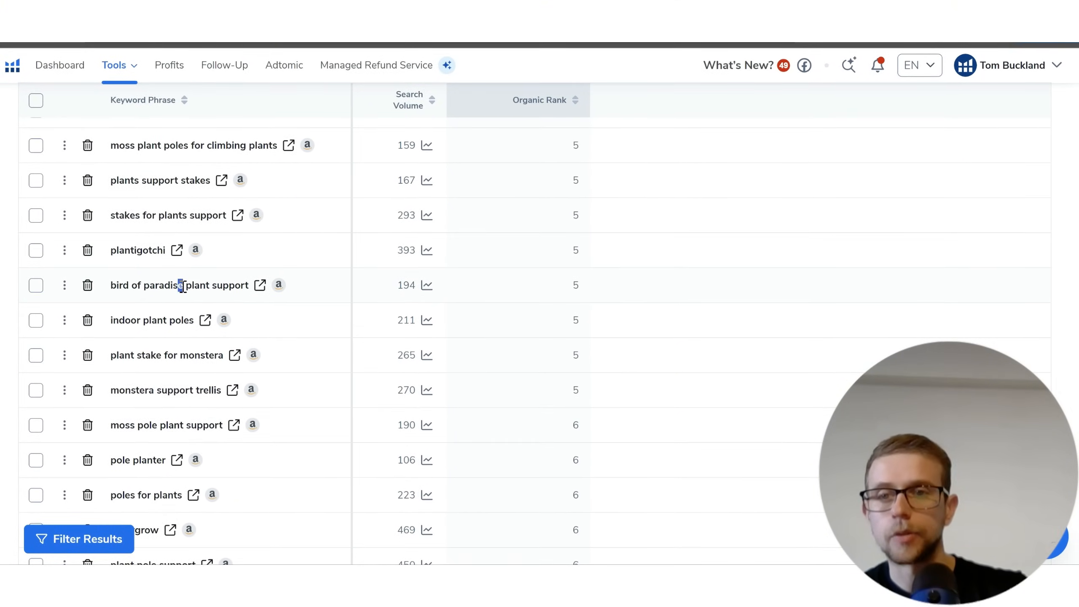
{"action": "left_click_drag", "start_coordinate": [176, 281], "coordinate": [105, 289]}
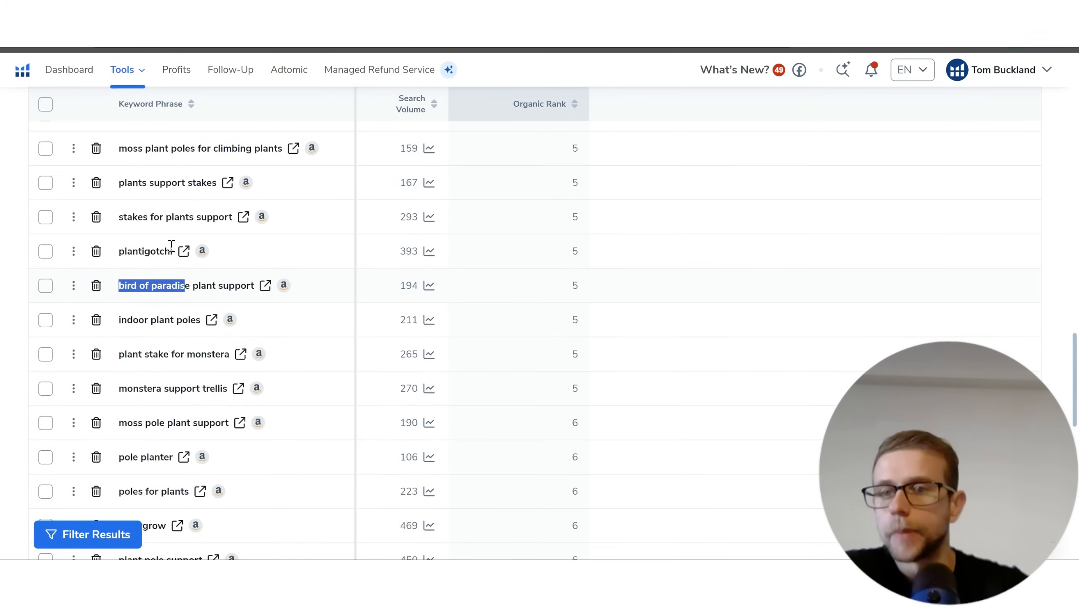
{"action": "scroll", "coordinate": [204, 249], "scroll_direction": "down", "scroll_amount": 1}
{"action": "scroll", "coordinate": [213, 253], "scroll_direction": "down", "scroll_amount": 5}
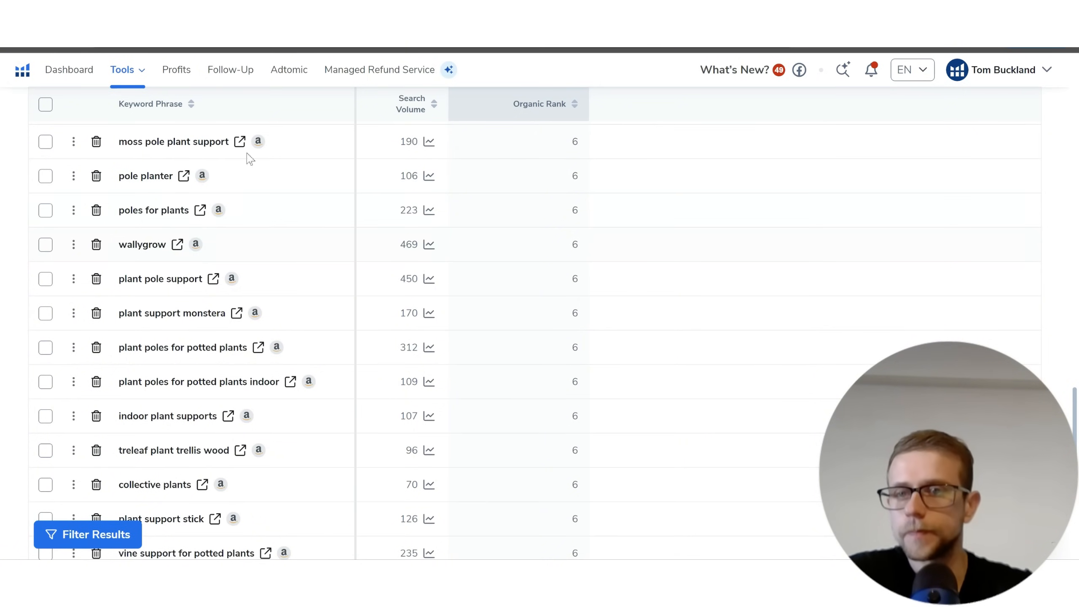
{"action": "scroll", "coordinate": [531, 322], "scroll_direction": "down", "scroll_amount": 2}
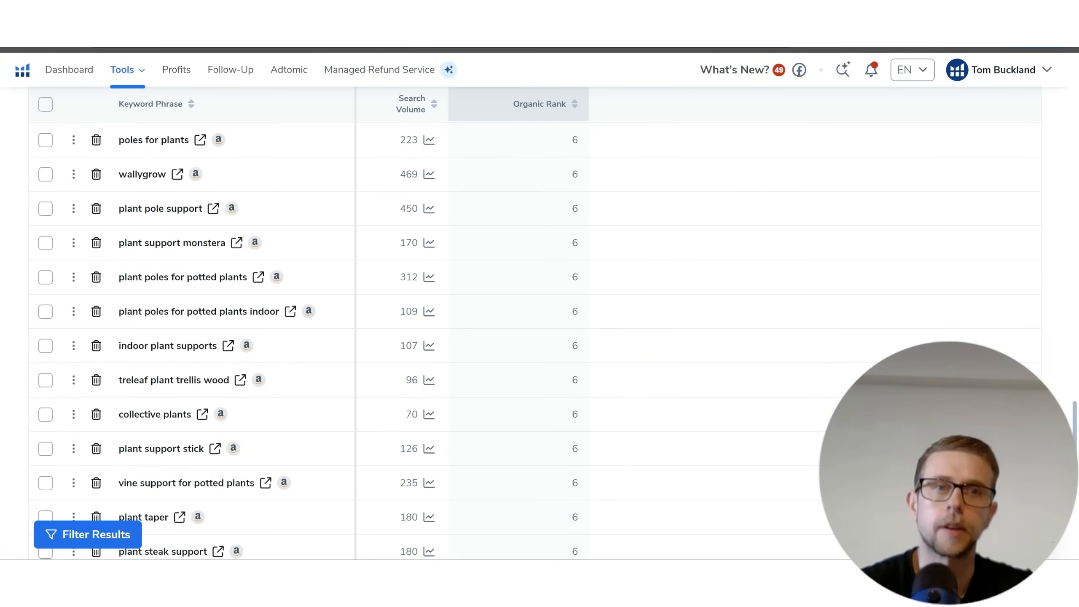
Step: Open the Amazon SEO Consultant site's organic ranking process page in a new tab and examine its algorithm explanation and methodology video
{"action": "key", "text": "ctrl+t"}
{"action": "type", "text": "amazonseo"}
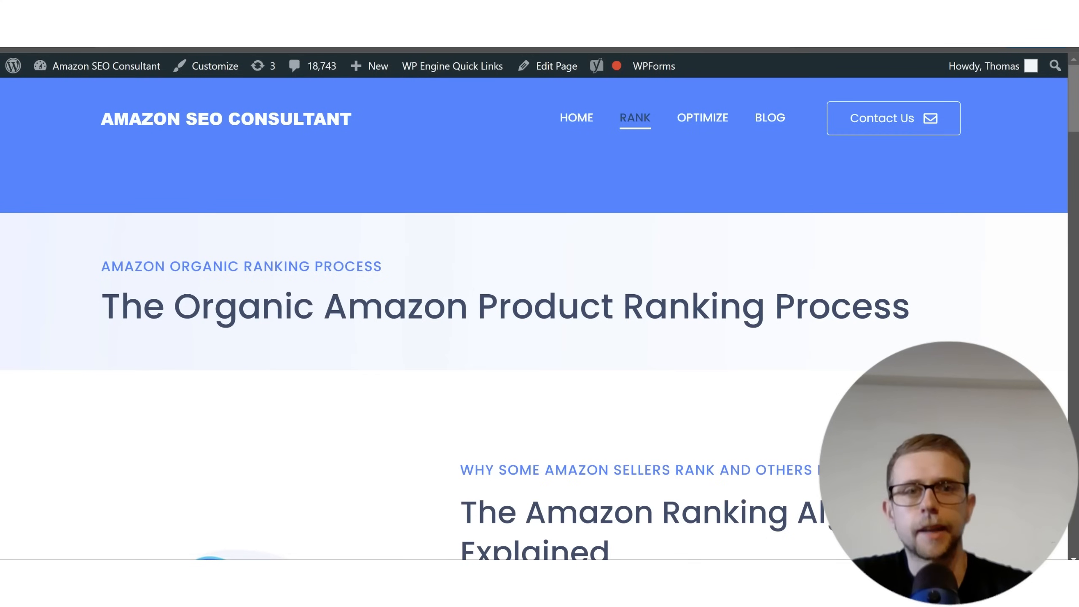
{"action": "scroll", "coordinate": [590, 183], "scroll_direction": "down", "scroll_amount": 15}
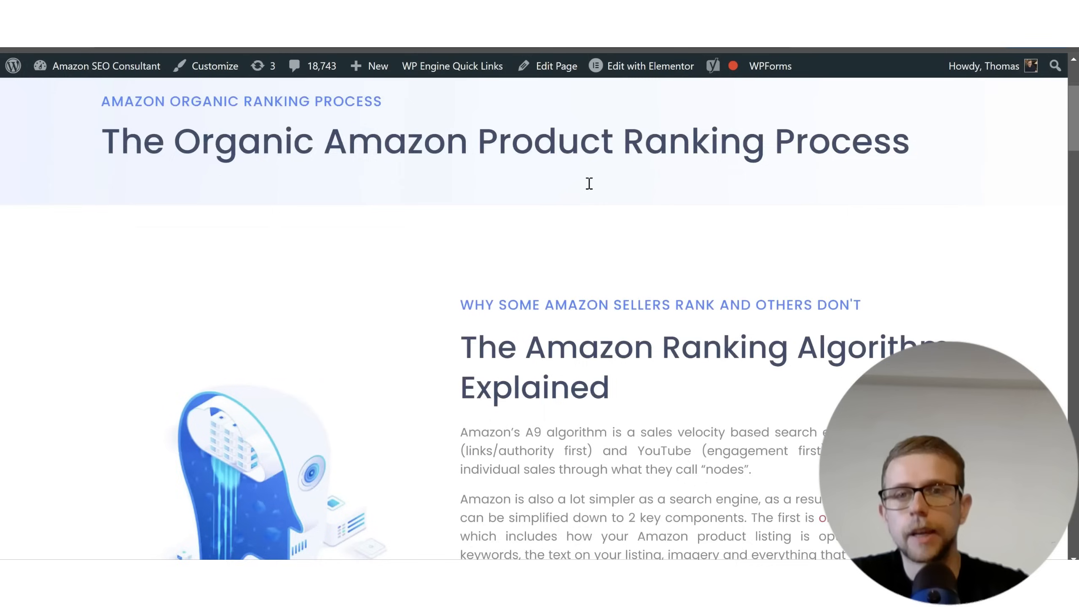
{"action": "scroll", "coordinate": [505, 227], "scroll_direction": "down", "scroll_amount": 15}
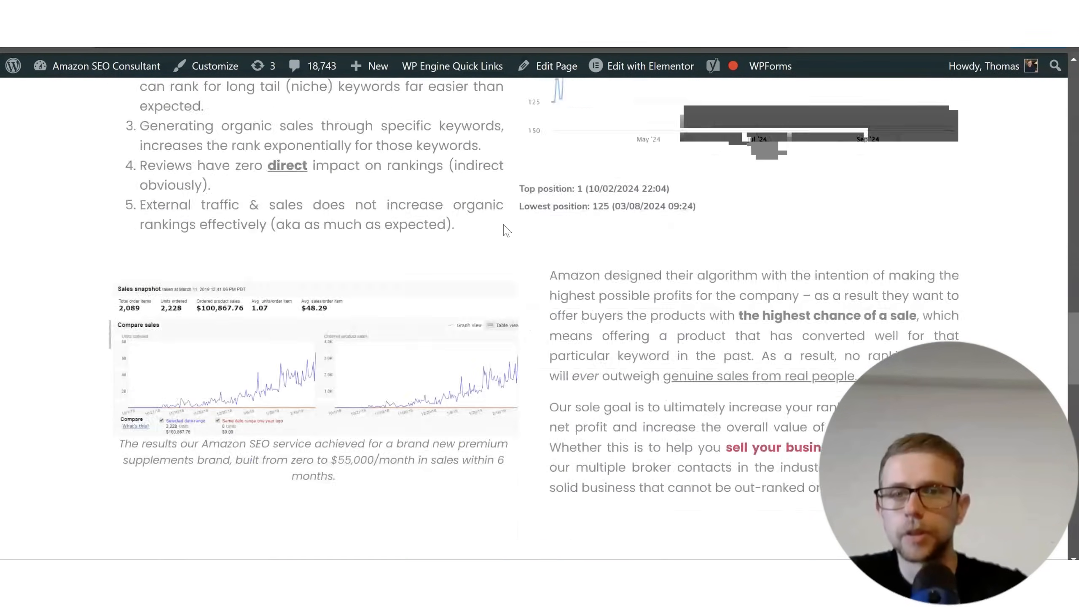
{"action": "scroll", "coordinate": [497, 242], "scroll_direction": "up", "scroll_amount": 10}
{"action": "scroll", "coordinate": [493, 246], "scroll_direction": "up", "scroll_amount": 10}
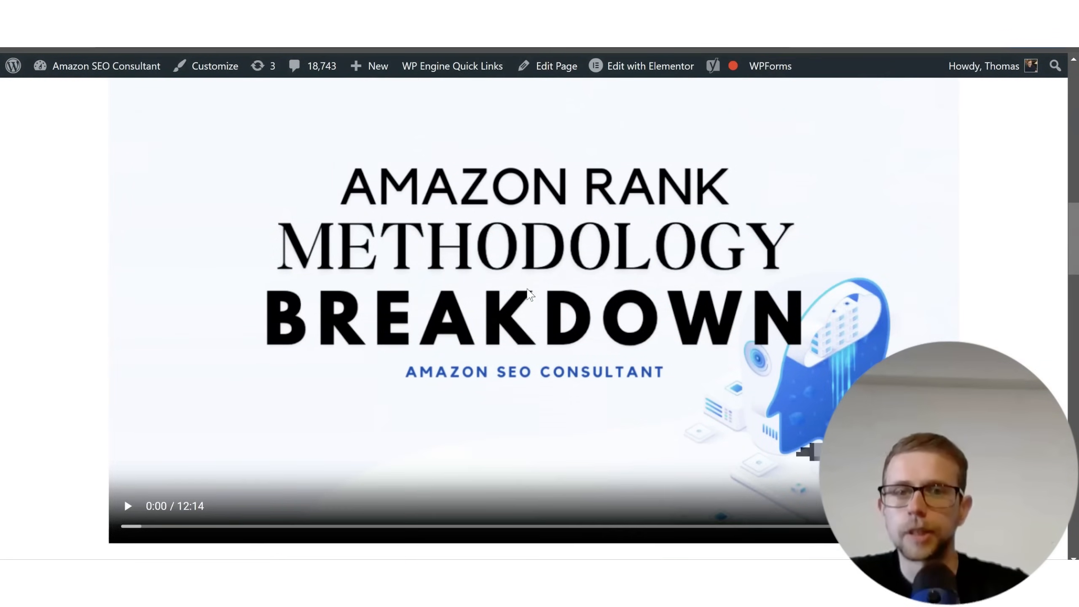
{"action": "scroll", "coordinate": [529, 294], "scroll_direction": "up", "scroll_amount": 15}
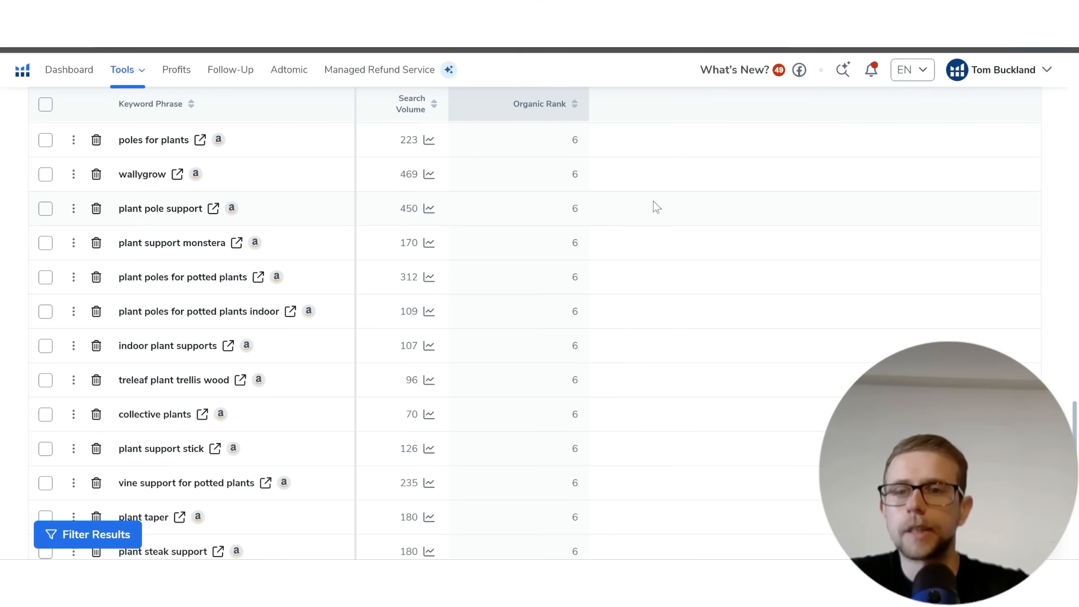
Step: Open the Amazon search results for the Cerebro keyword "plant totem pole", check which products appear, and close the results
{"action": "scroll", "coordinate": [654, 207], "scroll_direction": "down", "scroll_amount": 3}
{"action": "scroll", "coordinate": [656, 207], "scroll_direction": "down", "scroll_amount": 3}
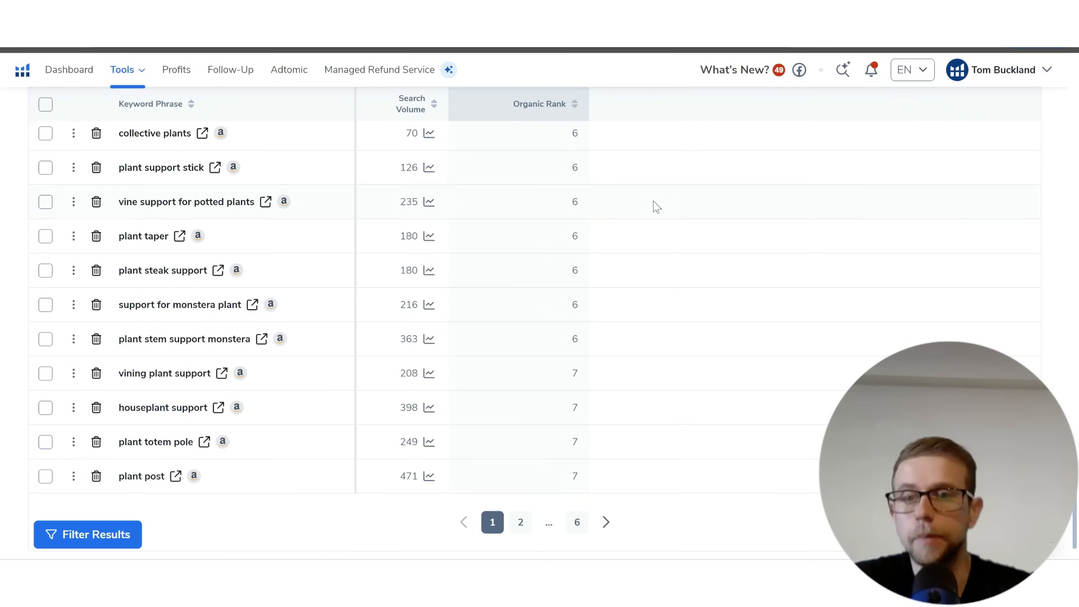
{"action": "triple_click", "coordinate": [161, 442]}
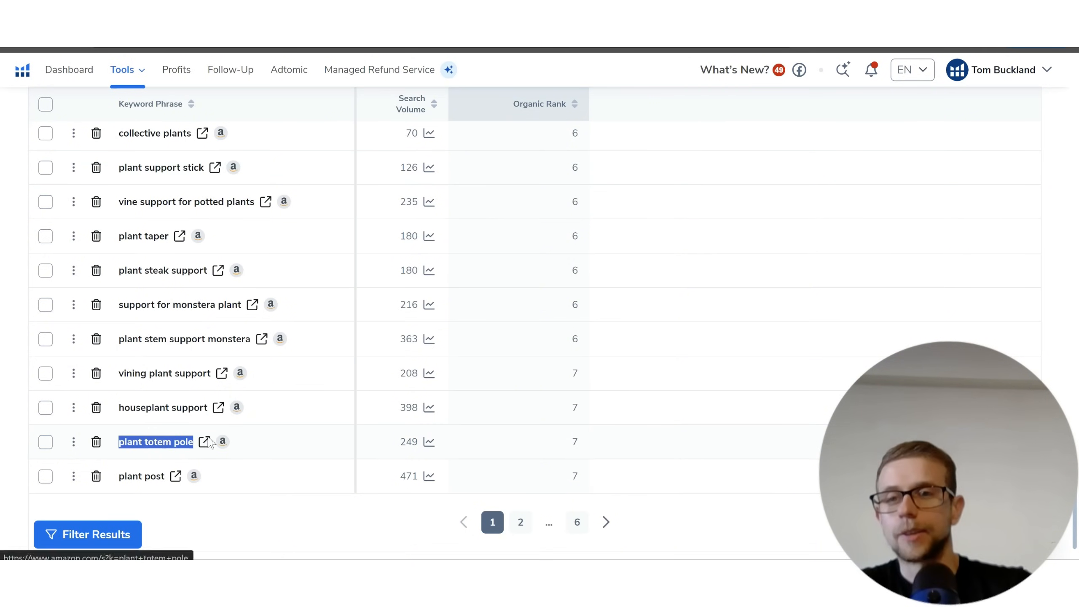
{"action": "left_click", "coordinate": [204, 442]}
{"action": "scroll", "coordinate": [693, 162], "scroll_direction": "down", "scroll_amount": 8}
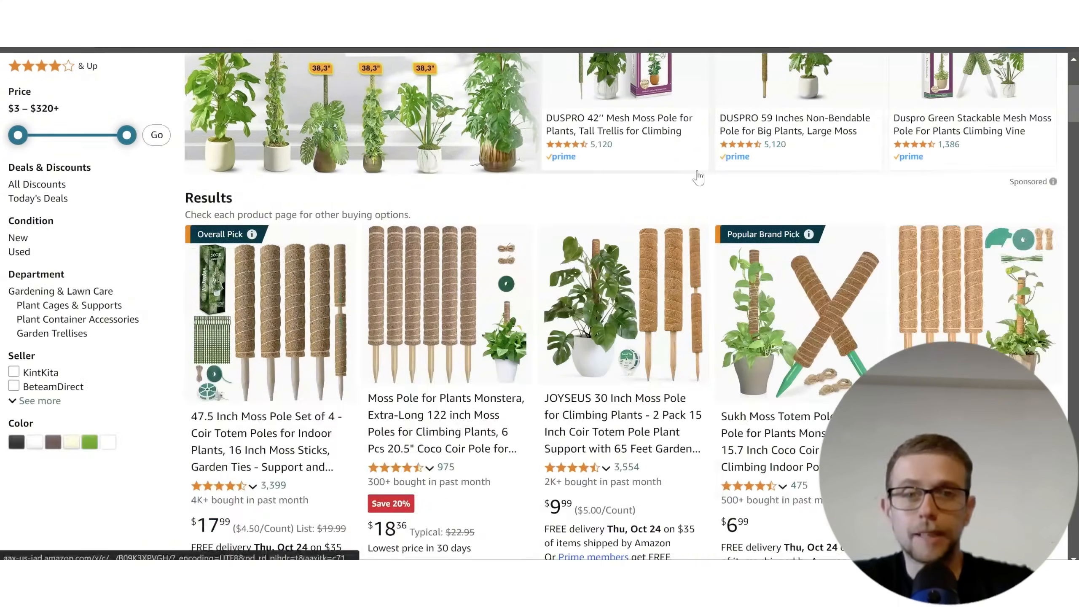
{"action": "scroll", "coordinate": [692, 157], "scroll_direction": "down", "scroll_amount": 15}
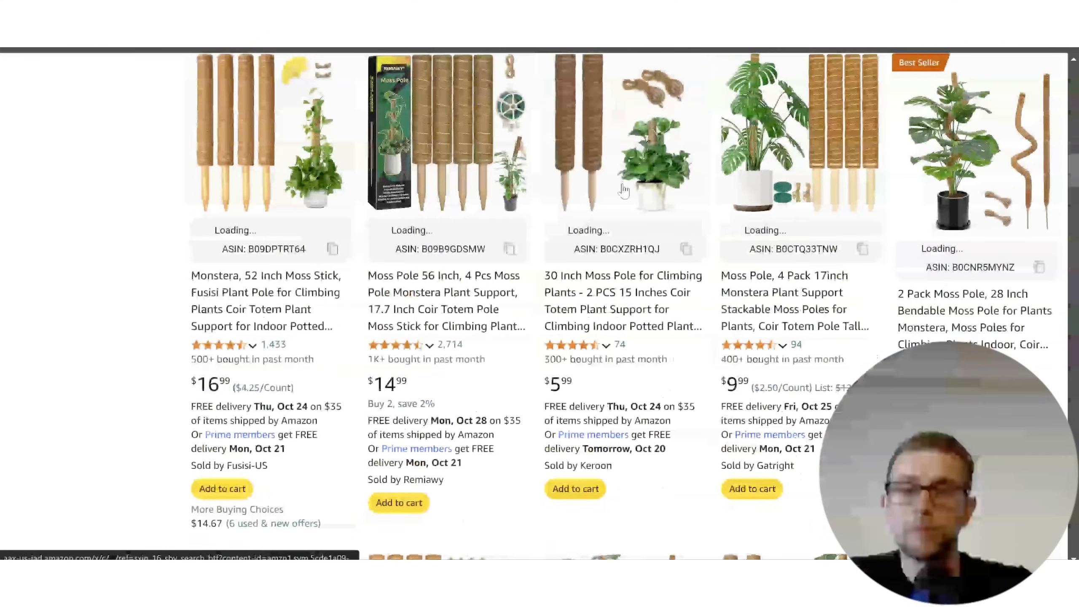
{"action": "scroll", "coordinate": [637, 232], "scroll_direction": "up", "scroll_amount": 5}
{"action": "scroll", "coordinate": [637, 232], "scroll_direction": "up", "scroll_amount": 8}
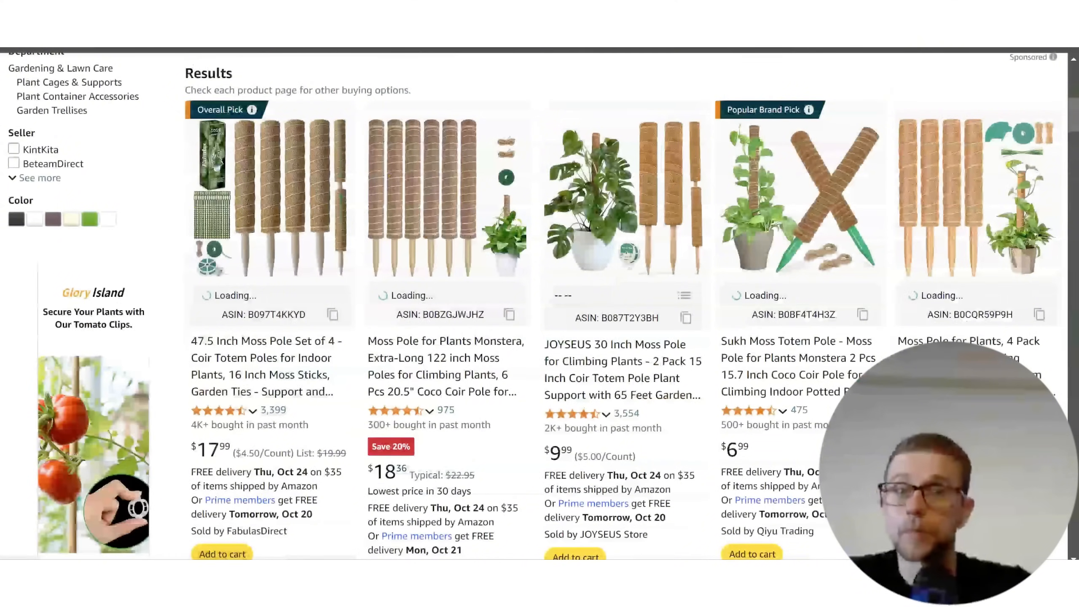
{"action": "key", "text": "ctrl+w"}
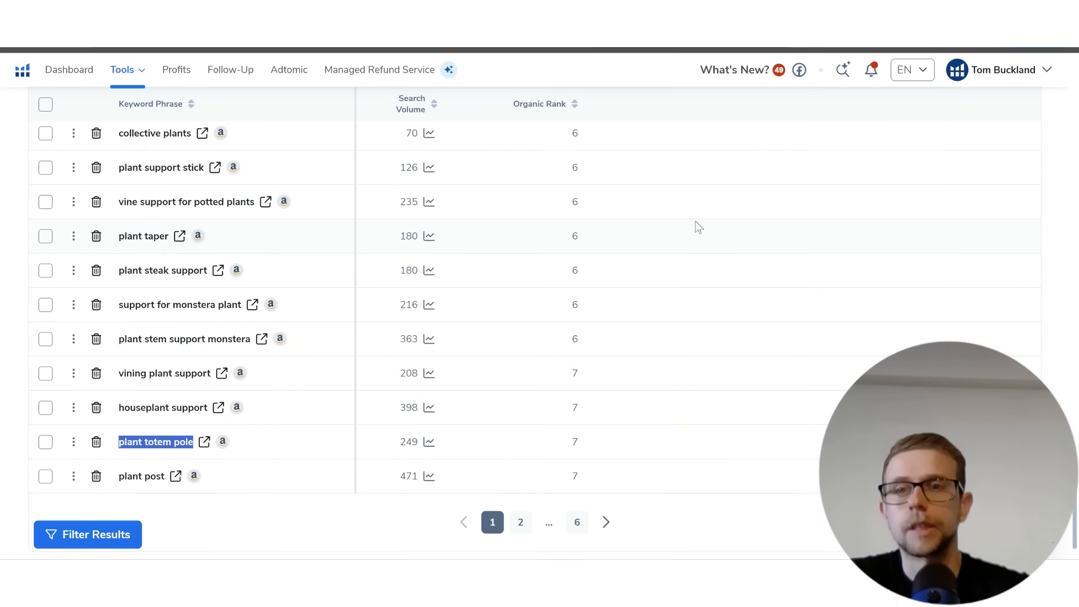
Step: Go to page 2 of the filtered keywords and examine the phrases with their search volumes and organic ranks
{"action": "scroll", "coordinate": [437, 206], "scroll_direction": "up", "scroll_amount": 2}
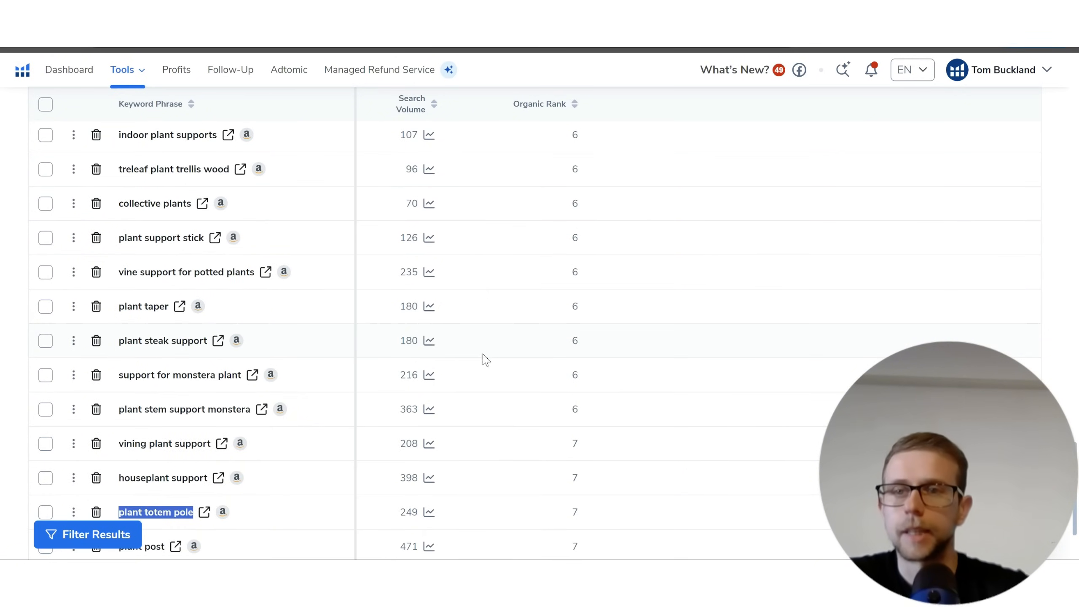
{"action": "scroll", "coordinate": [488, 354], "scroll_direction": "down", "scroll_amount": 3}
{"action": "left_click", "coordinate": [522, 450]}
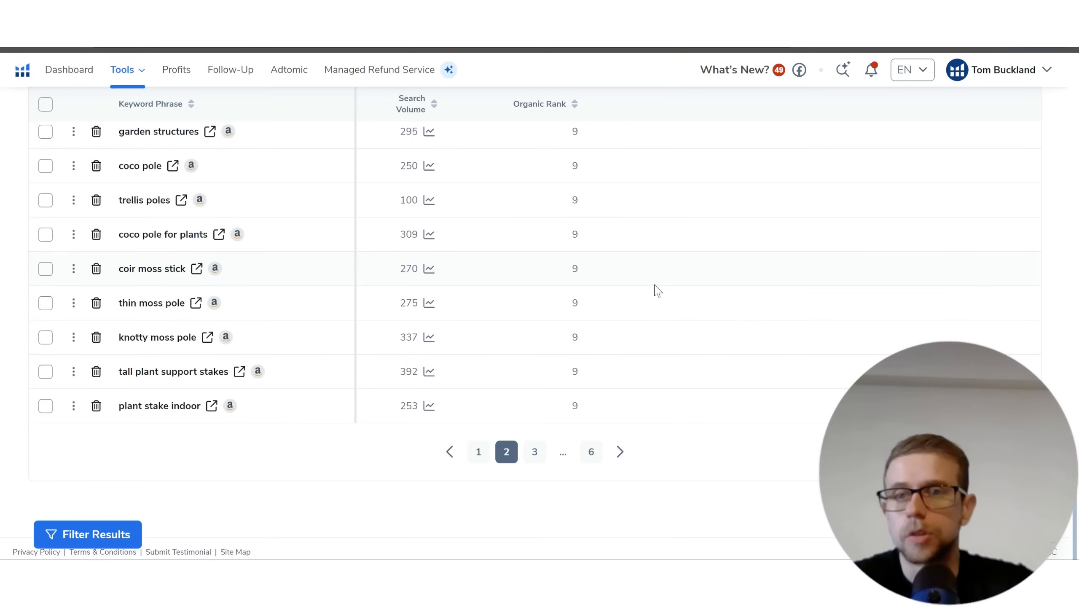
{"action": "scroll", "coordinate": [654, 294], "scroll_direction": "up", "scroll_amount": 5}
{"action": "scroll", "coordinate": [600, 343], "scroll_direction": "up", "scroll_amount": 2}
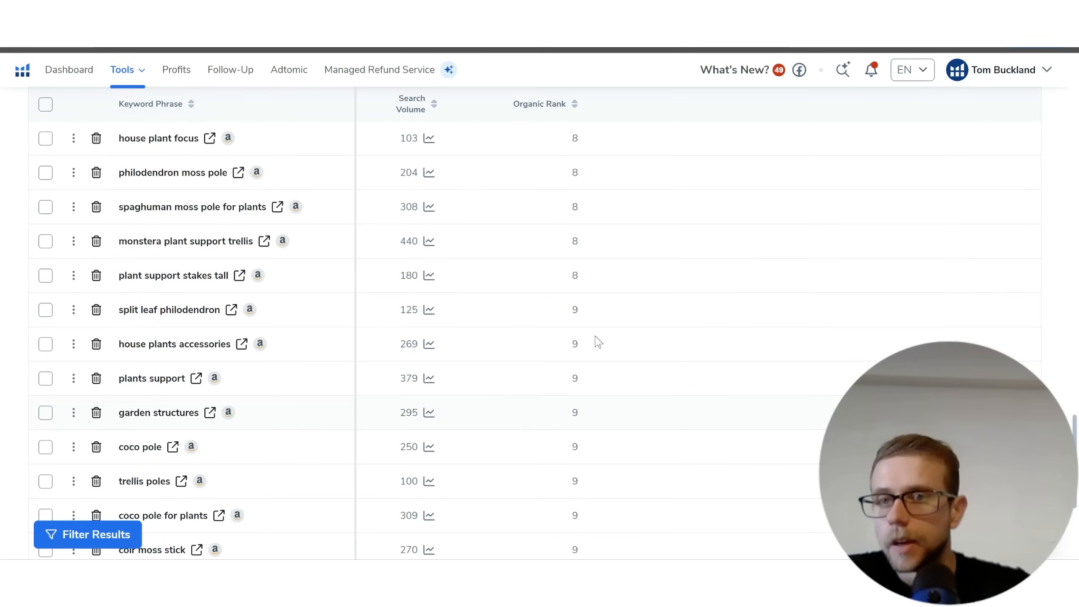
{"action": "scroll", "coordinate": [595, 342], "scroll_direction": "up", "scroll_amount": 5}
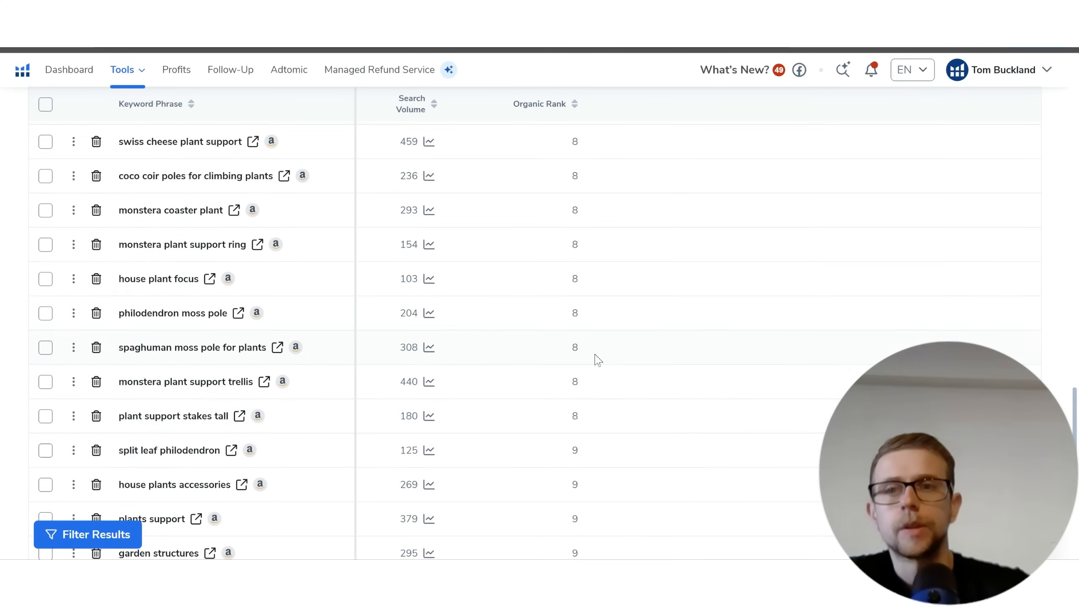
{"action": "scroll", "coordinate": [603, 367], "scroll_direction": "up", "scroll_amount": 5}
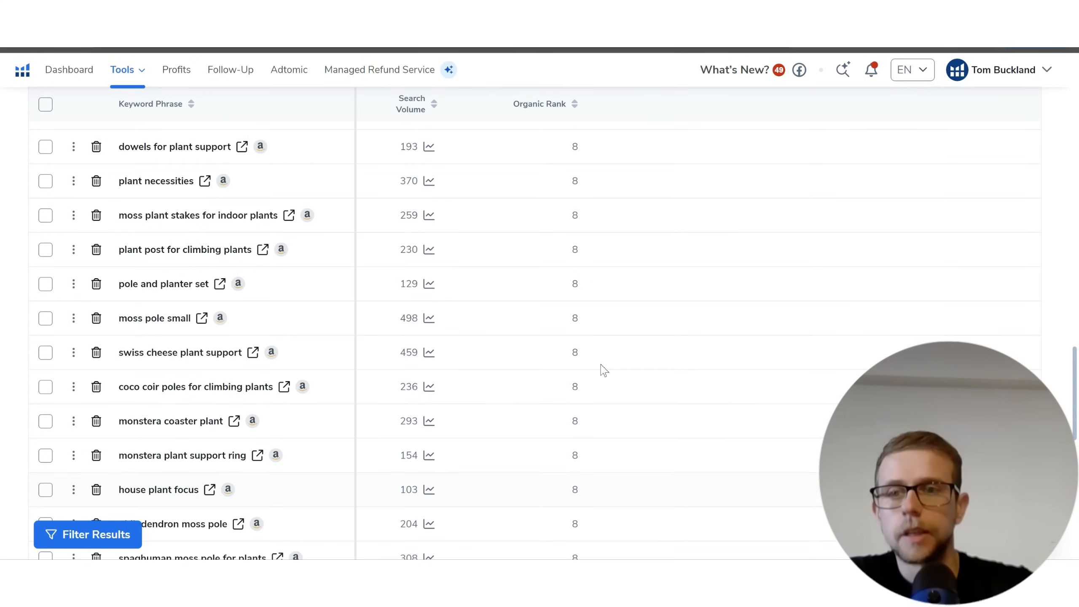
{"action": "scroll", "coordinate": [609, 342], "scroll_direction": "down", "scroll_amount": 1}
{"action": "scroll", "coordinate": [613, 340], "scroll_direction": "down", "scroll_amount": 1}
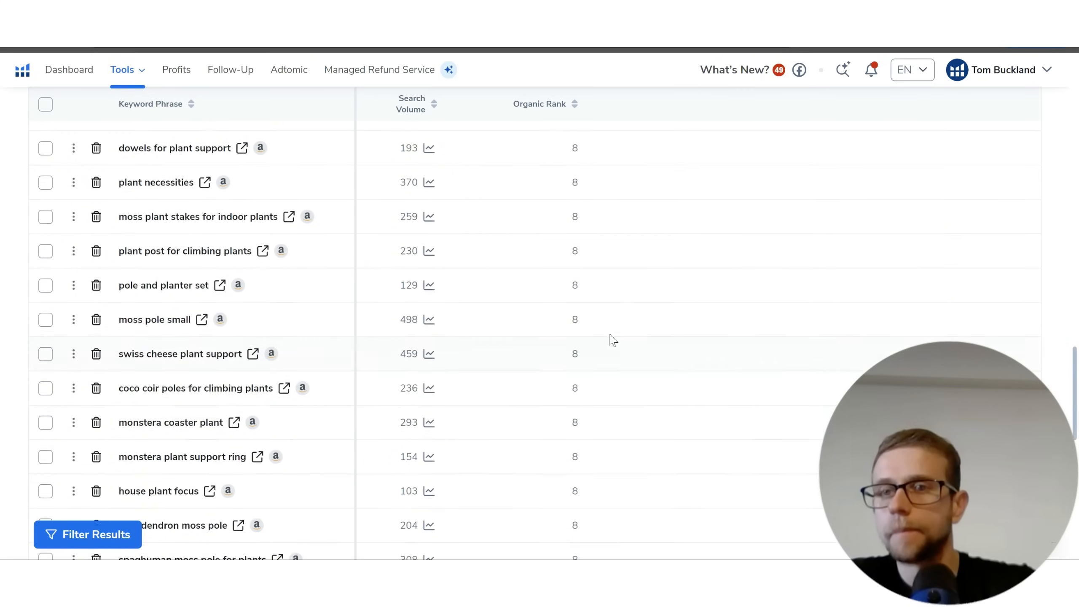
{"action": "scroll", "coordinate": [612, 340], "scroll_direction": "up", "scroll_amount": 4}
{"action": "scroll", "coordinate": [613, 340], "scroll_direction": "down", "scroll_amount": 2}
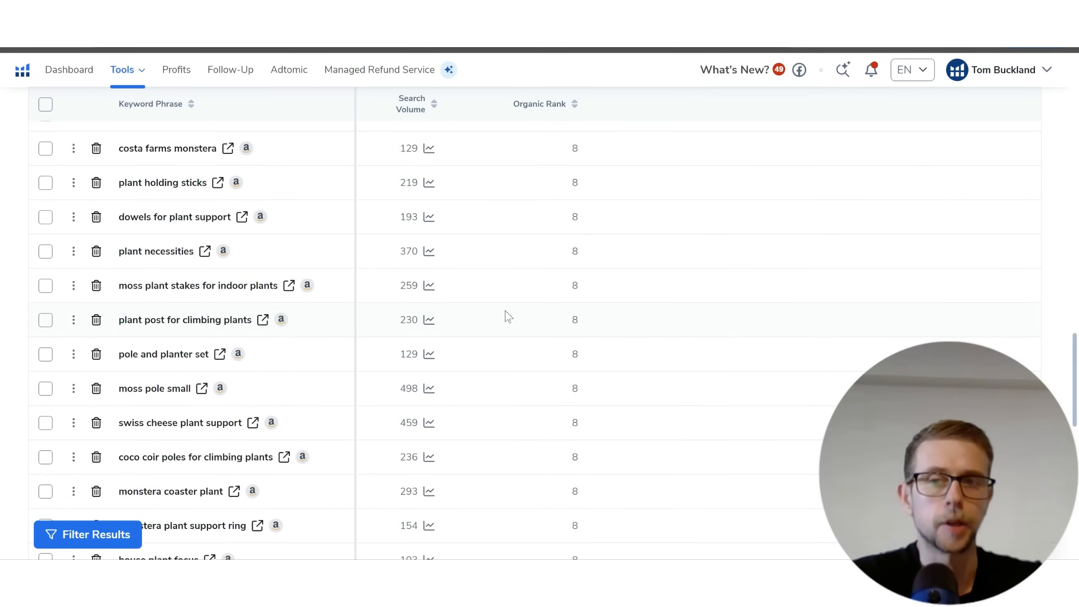